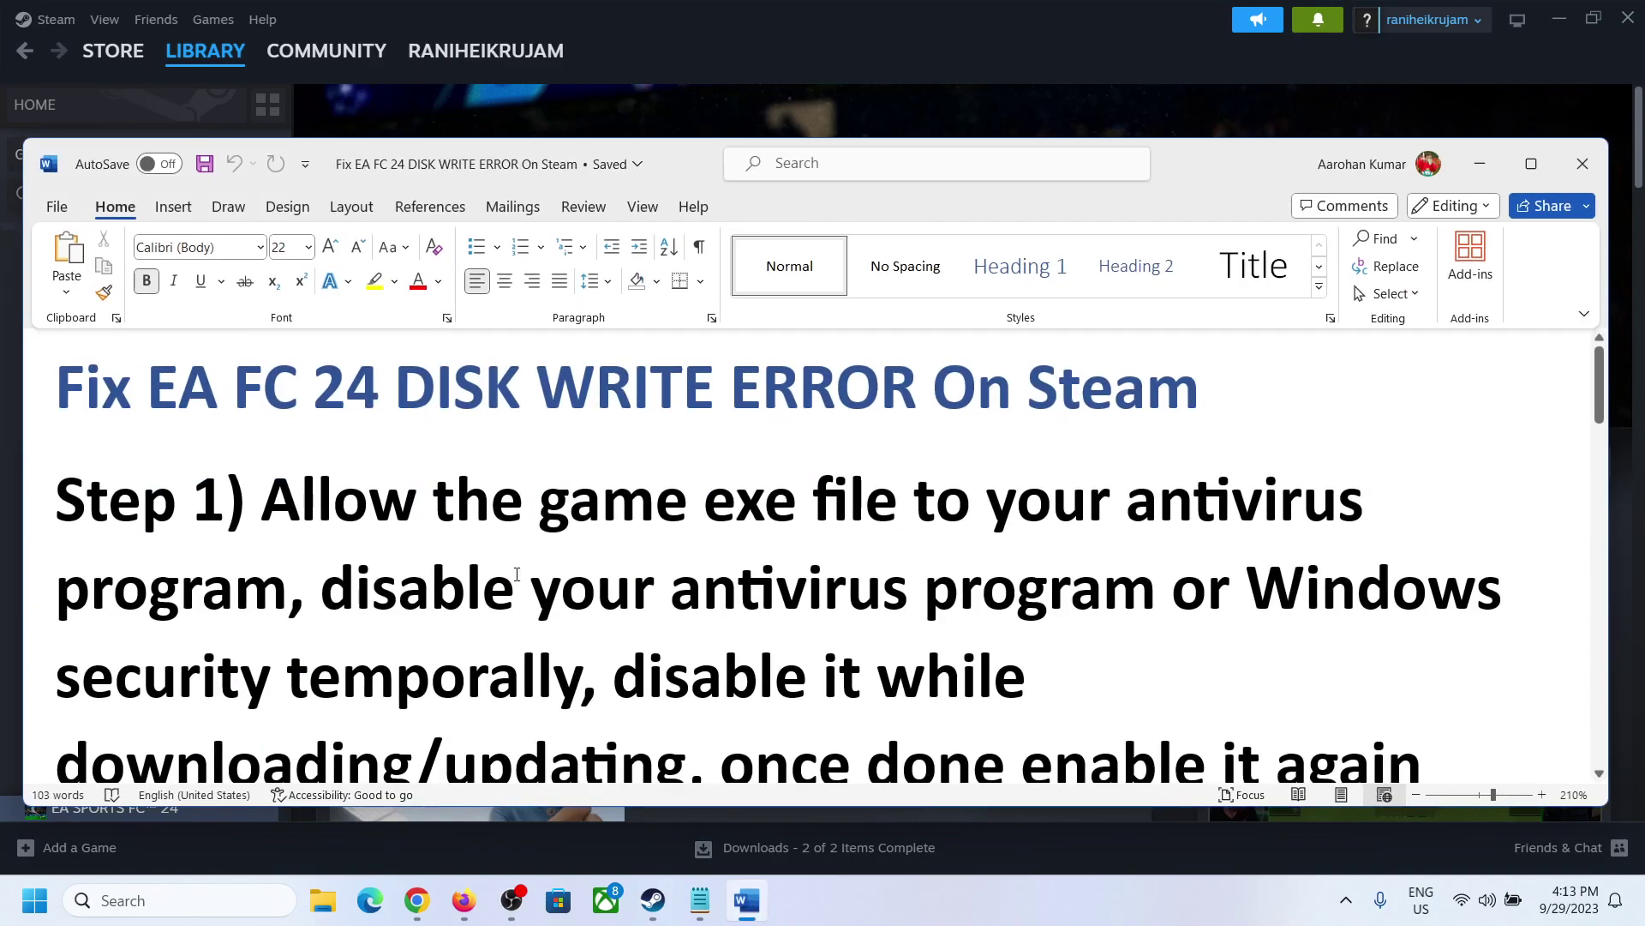
Step: Read Step 1 of the EA FC 24 disk write error guide, on allowing the game exe or temporarily disabling antivirus
{"action": "left_click_drag", "start_coordinate": [255, 386], "coordinate": [1380, 392]}
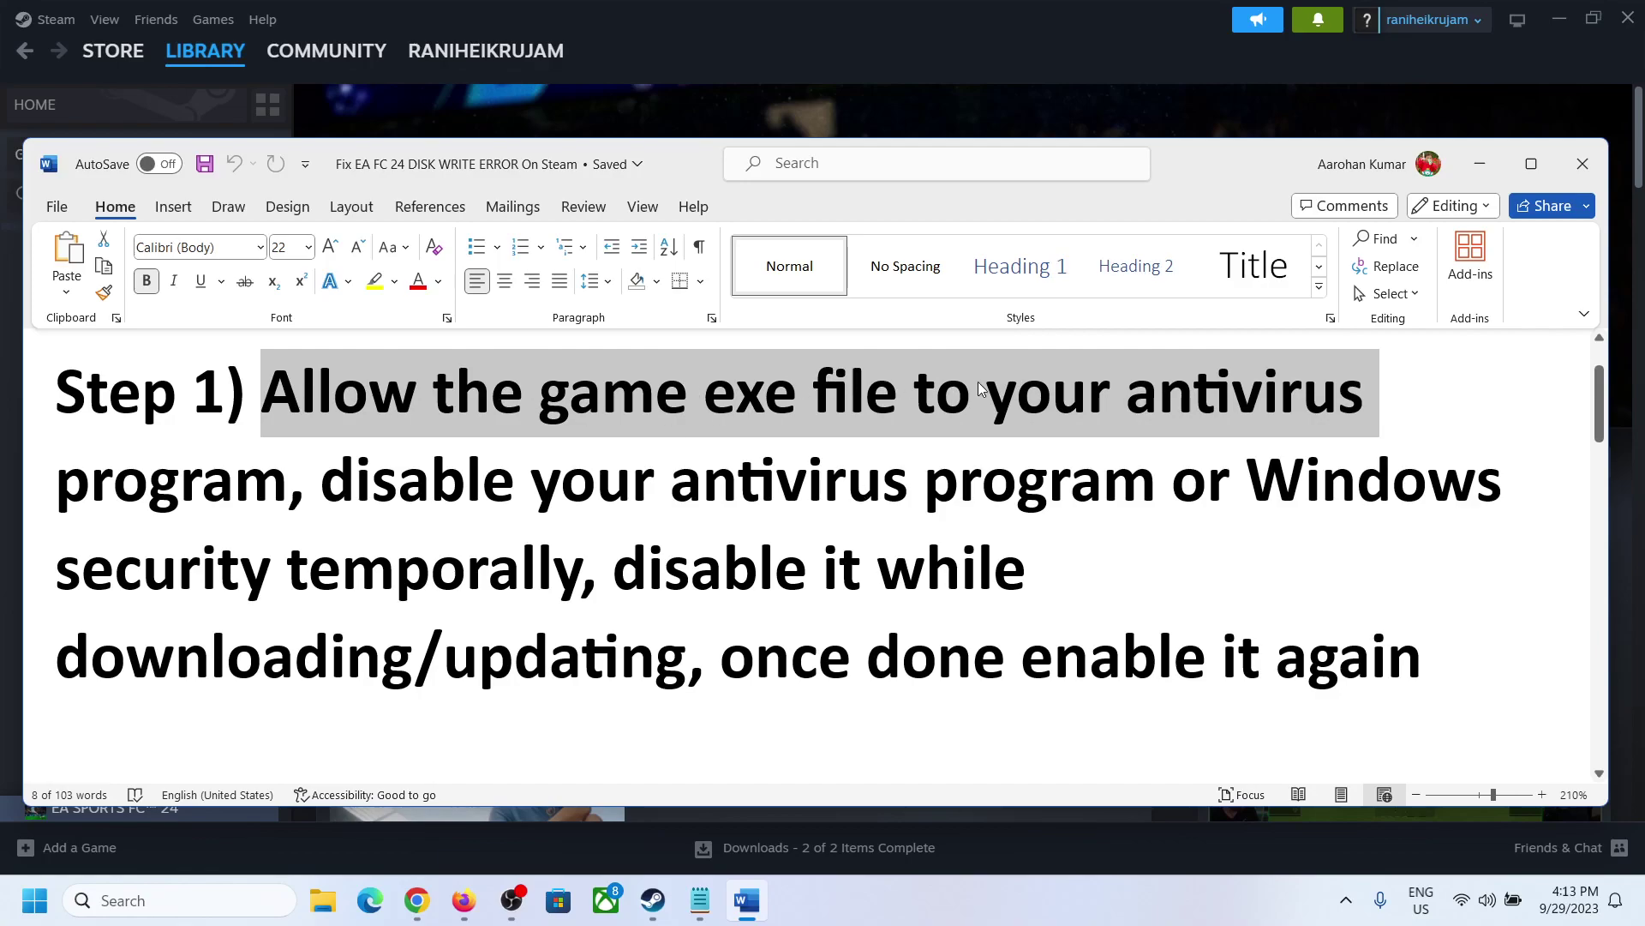
{"action": "left_click", "coordinate": [320, 480]}
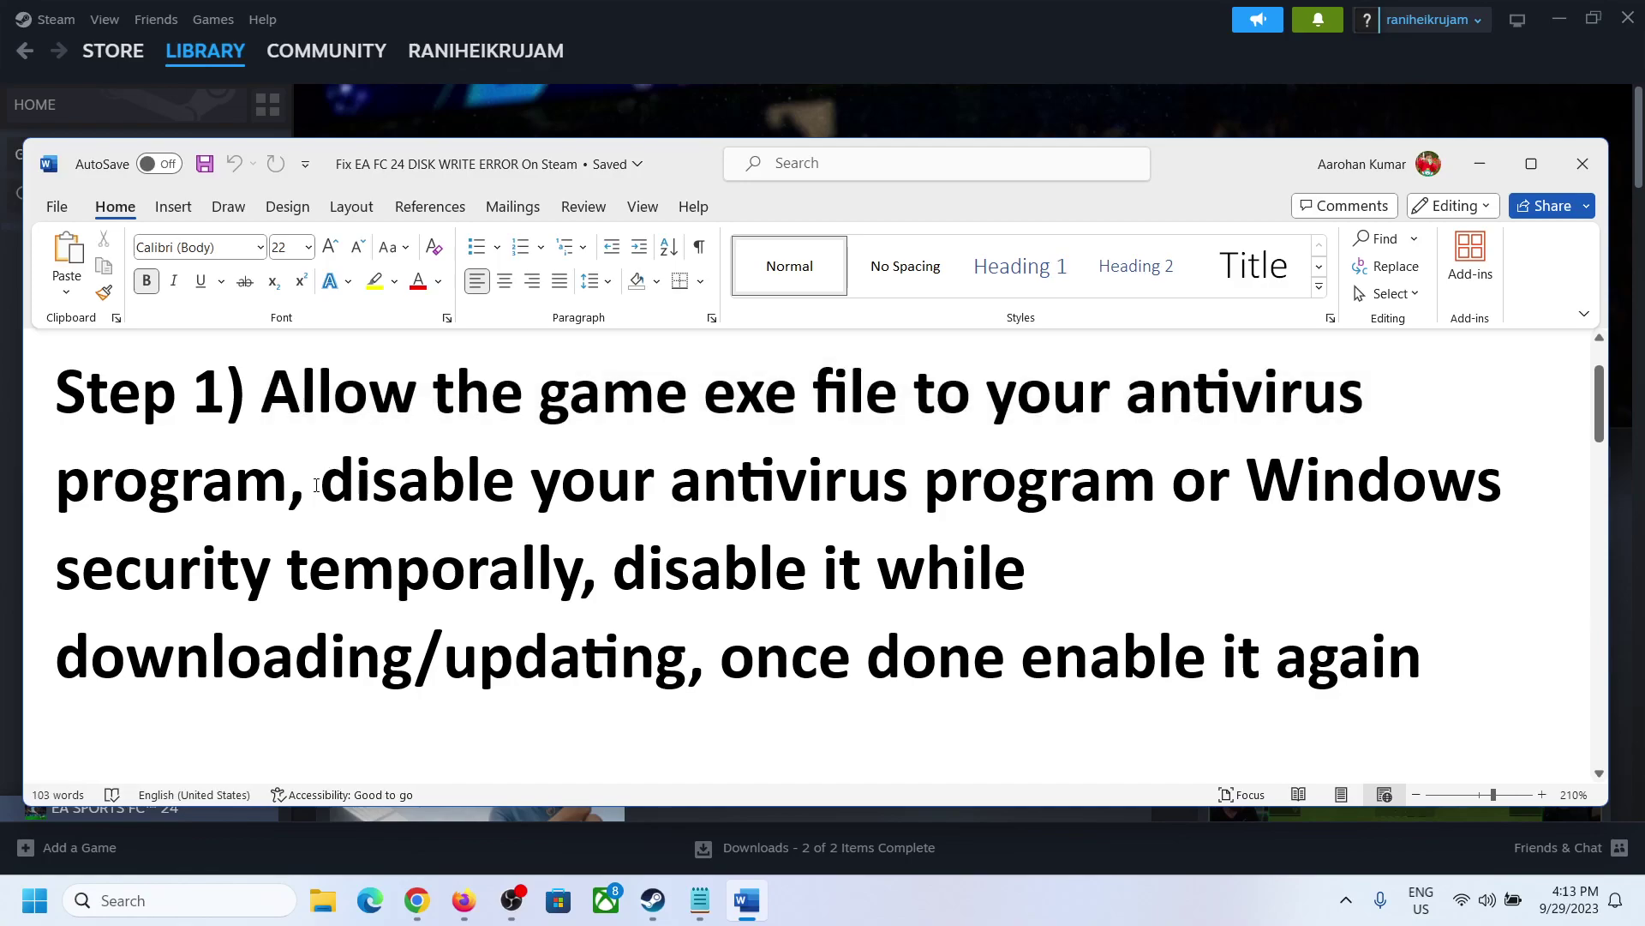
{"action": "left_click_drag", "start_coordinate": [378, 484], "coordinate": [987, 484]}
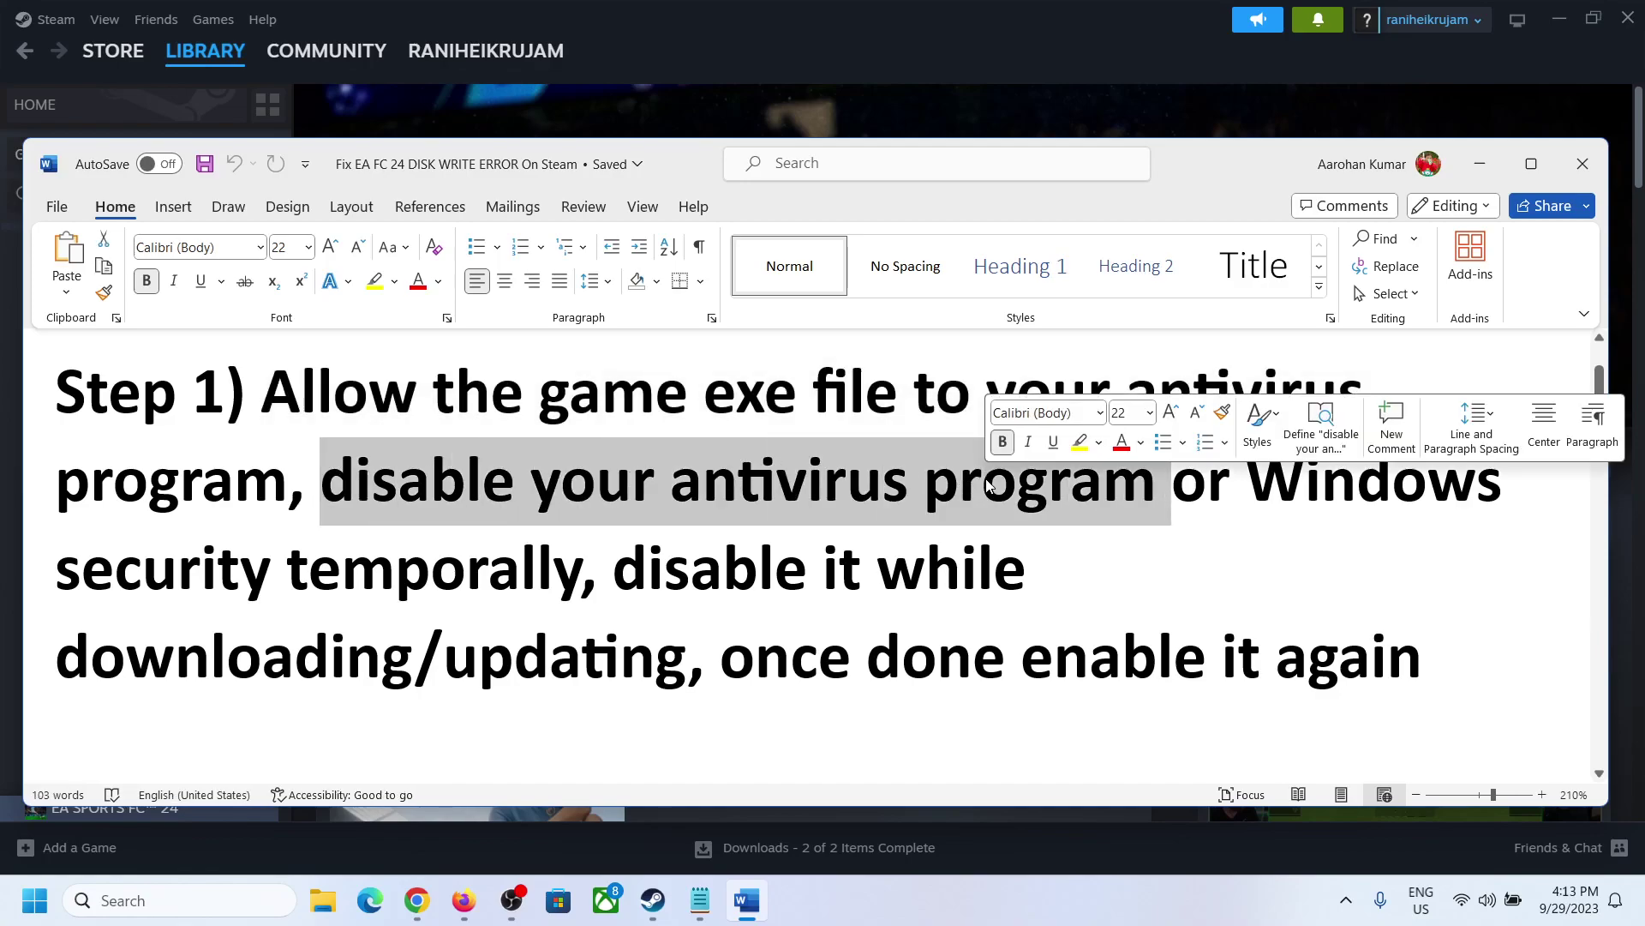
{"action": "left_click", "coordinate": [395, 567]}
{"action": "left_click_drag", "start_coordinate": [333, 481], "coordinate": [1149, 482]}
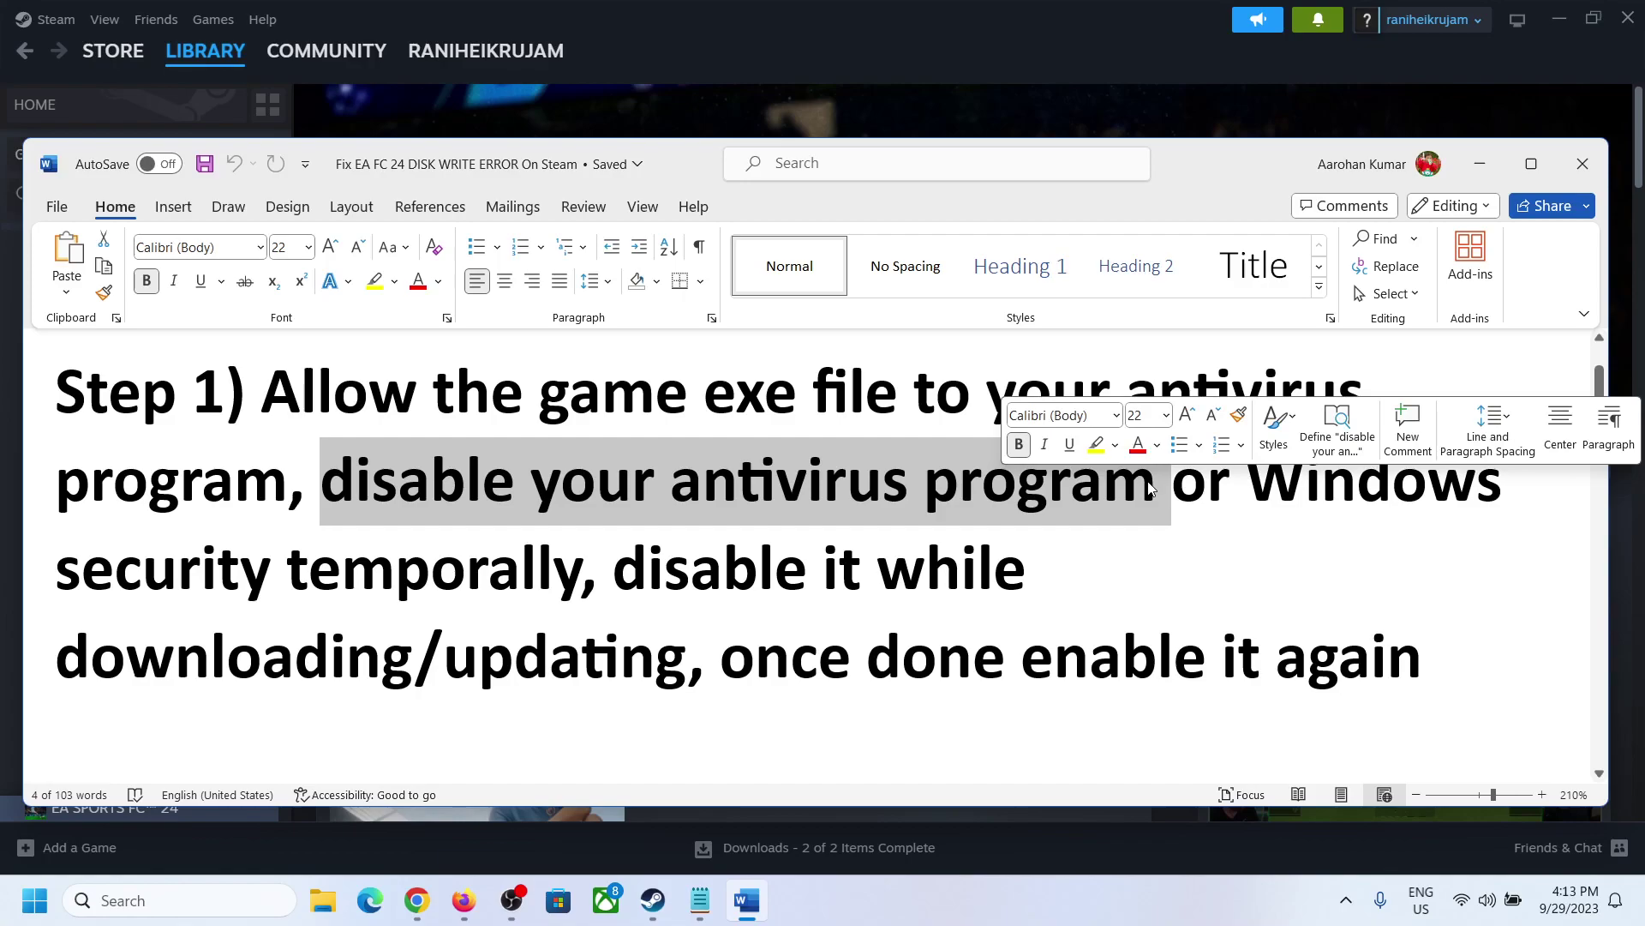
{"action": "left_click", "coordinate": [829, 528]}
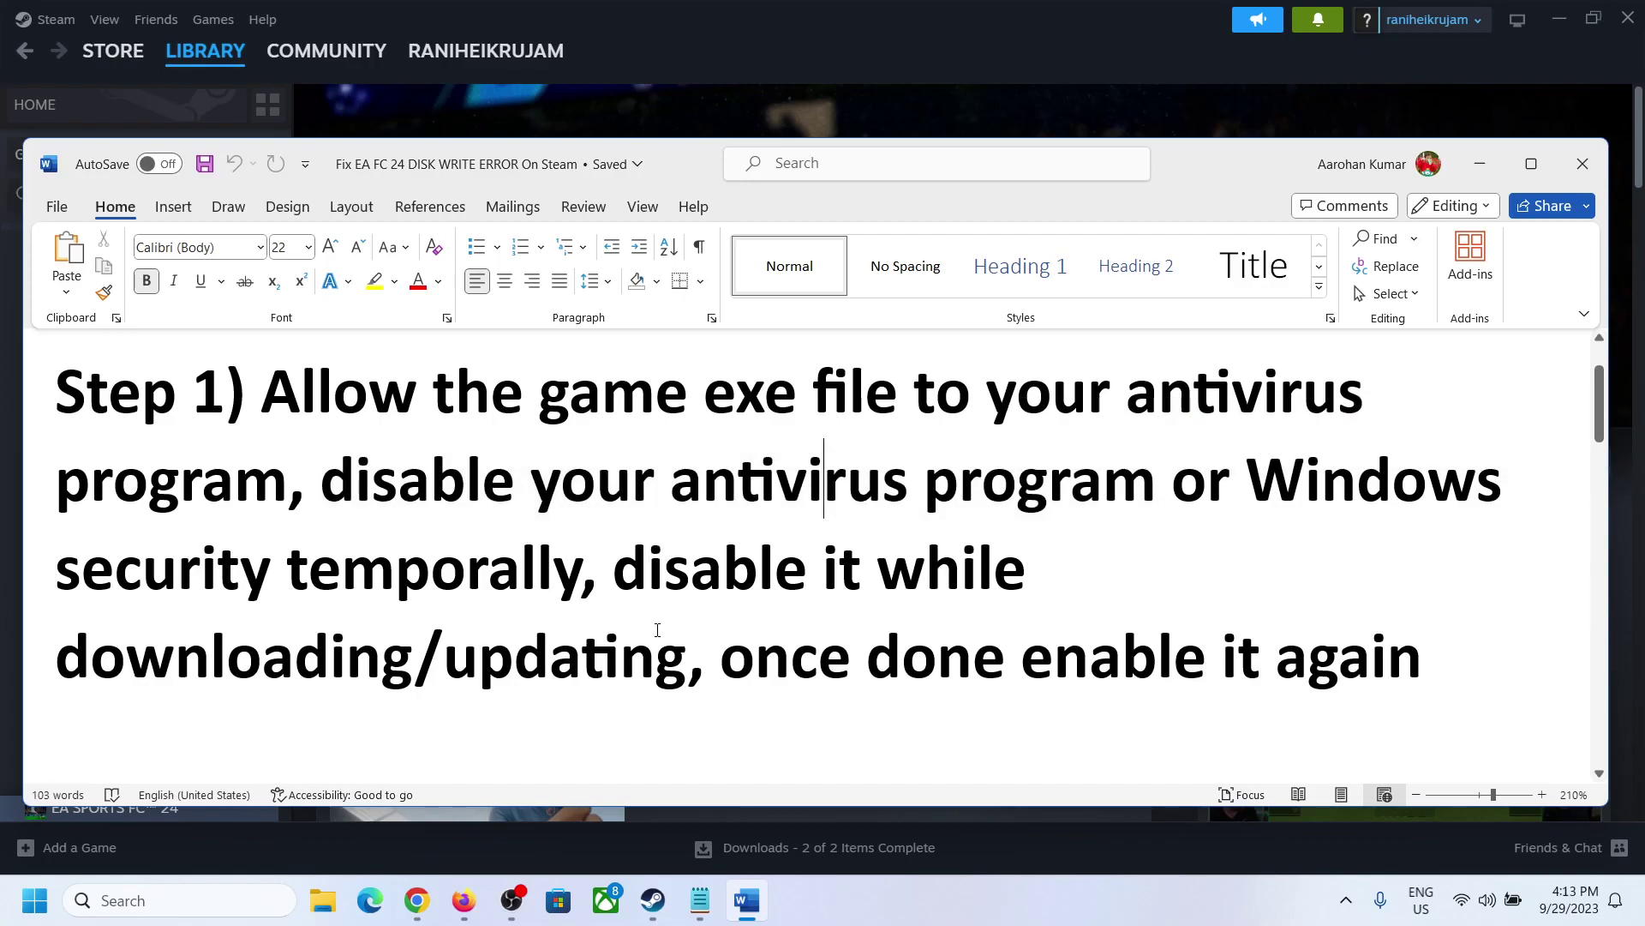
{"action": "left_click_drag", "start_coordinate": [1090, 660], "coordinate": [1407, 658]}
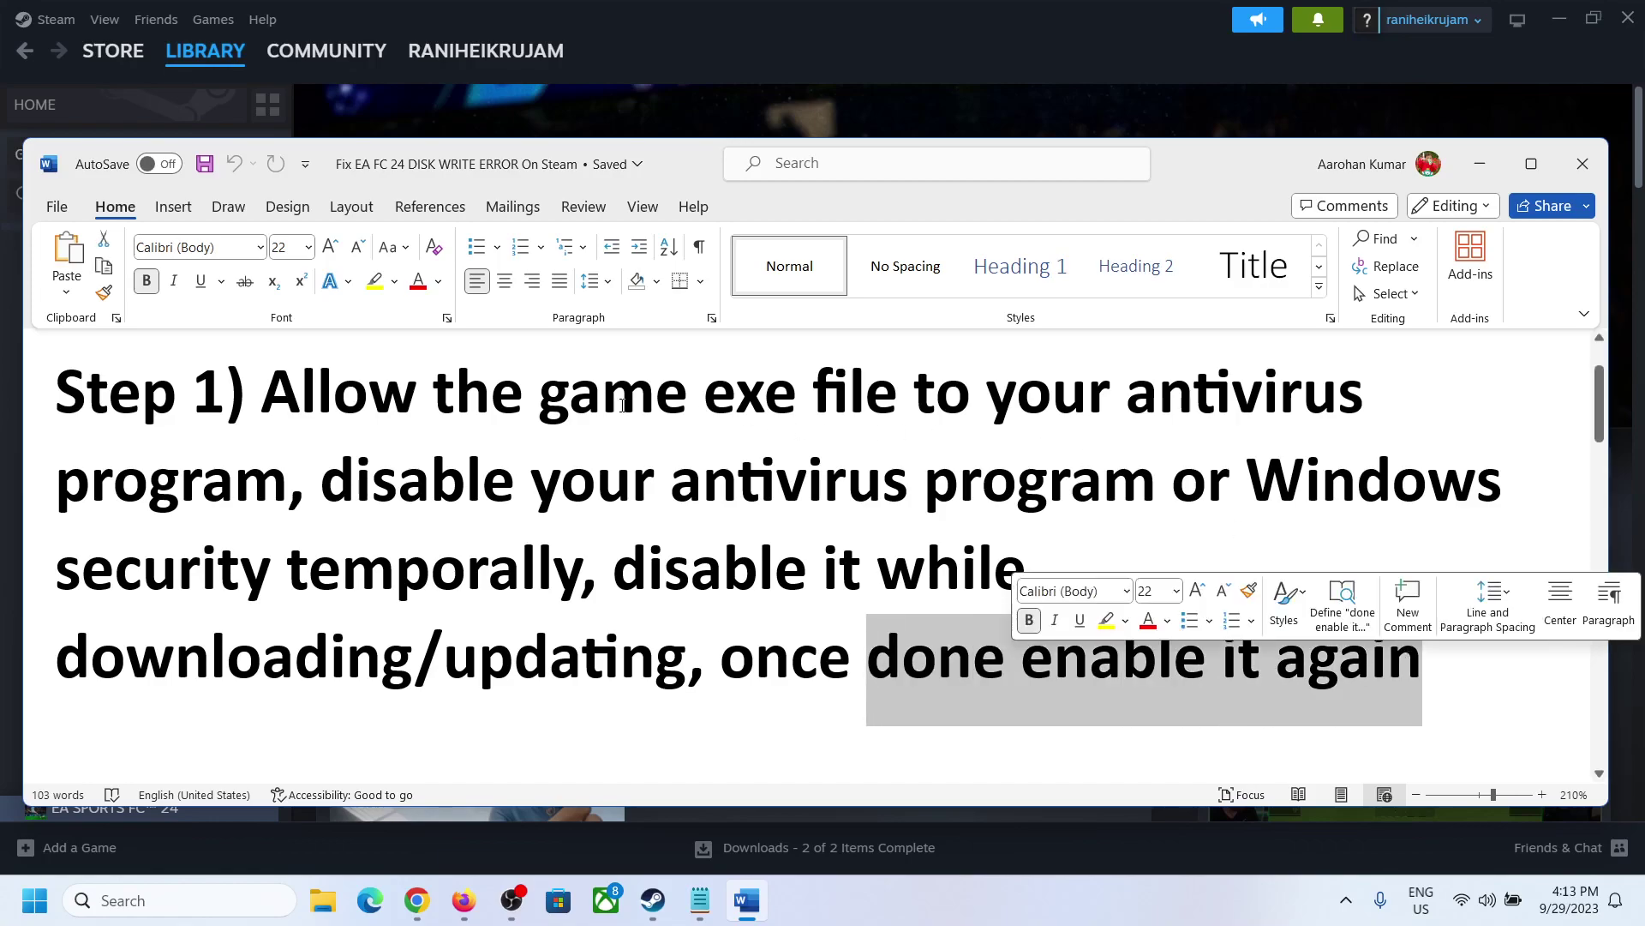
{"action": "left_click_drag", "start_coordinate": [402, 405], "coordinate": [307, 478]}
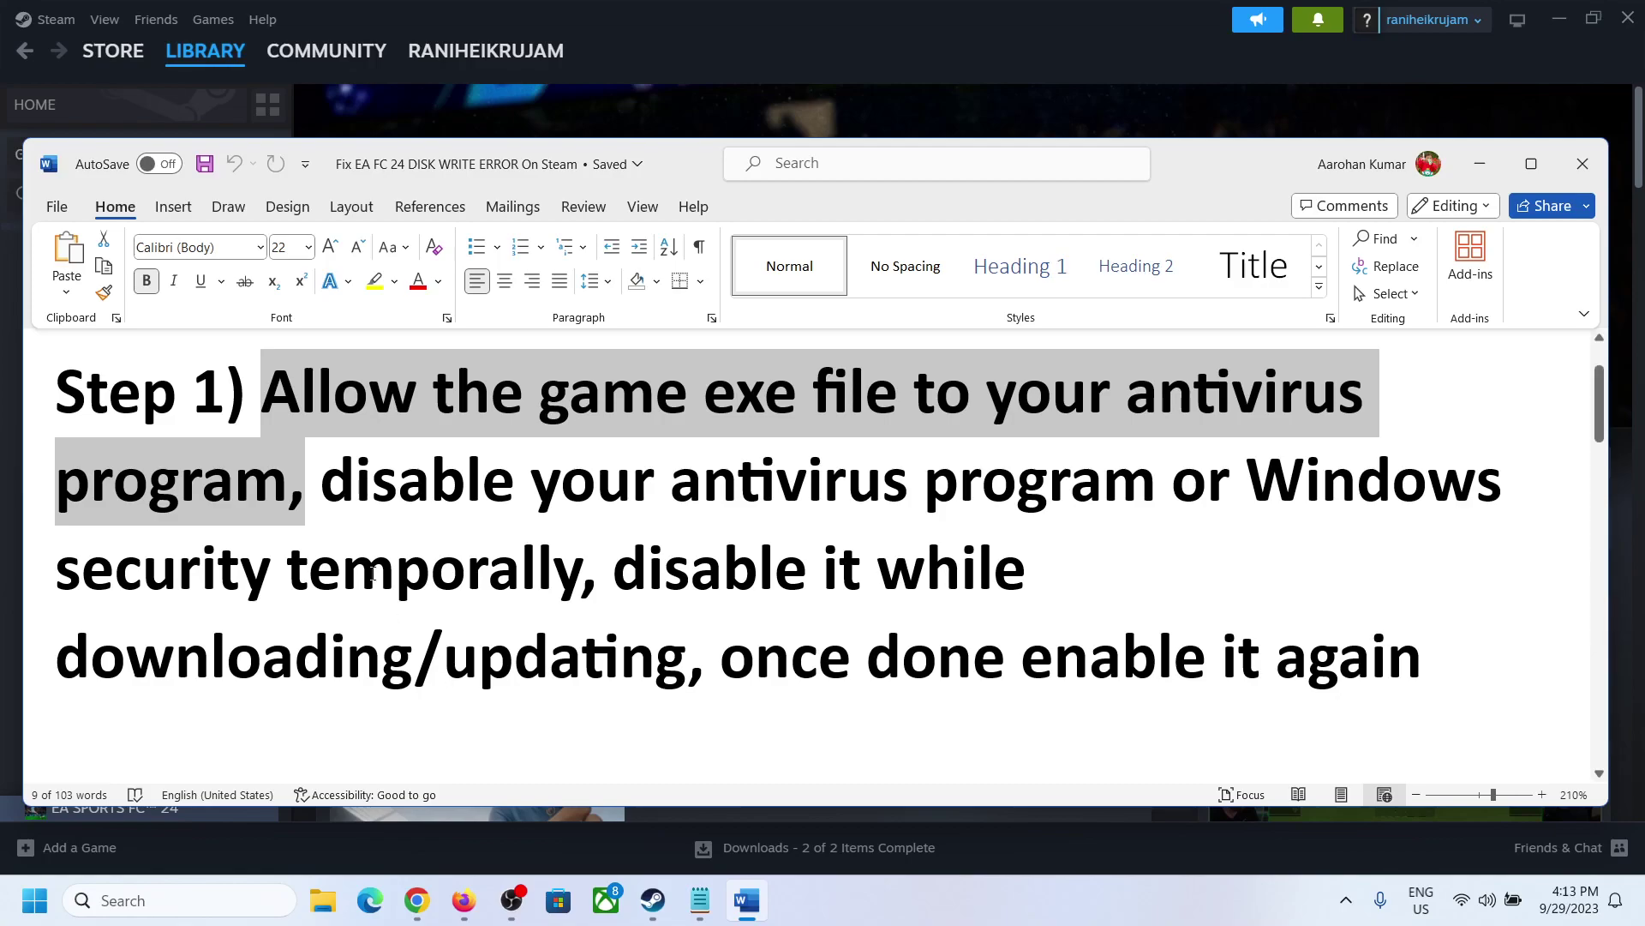
{"action": "left_click_drag", "start_coordinate": [366, 488], "coordinate": [1102, 484]}
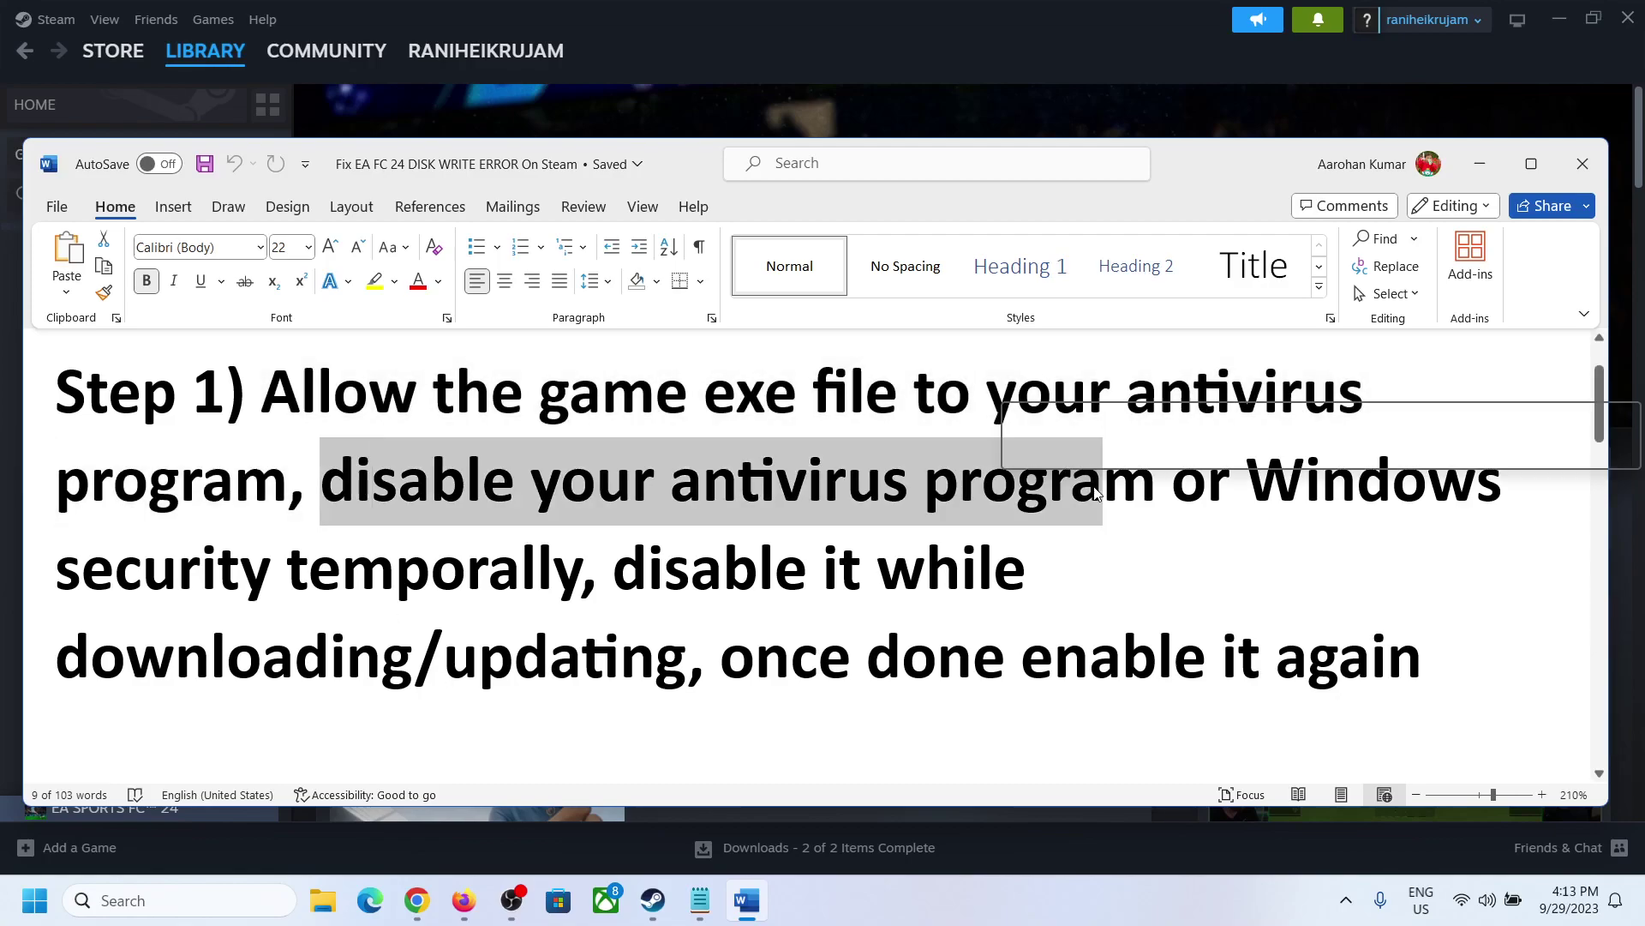
{"action": "left_click", "coordinate": [333, 596]}
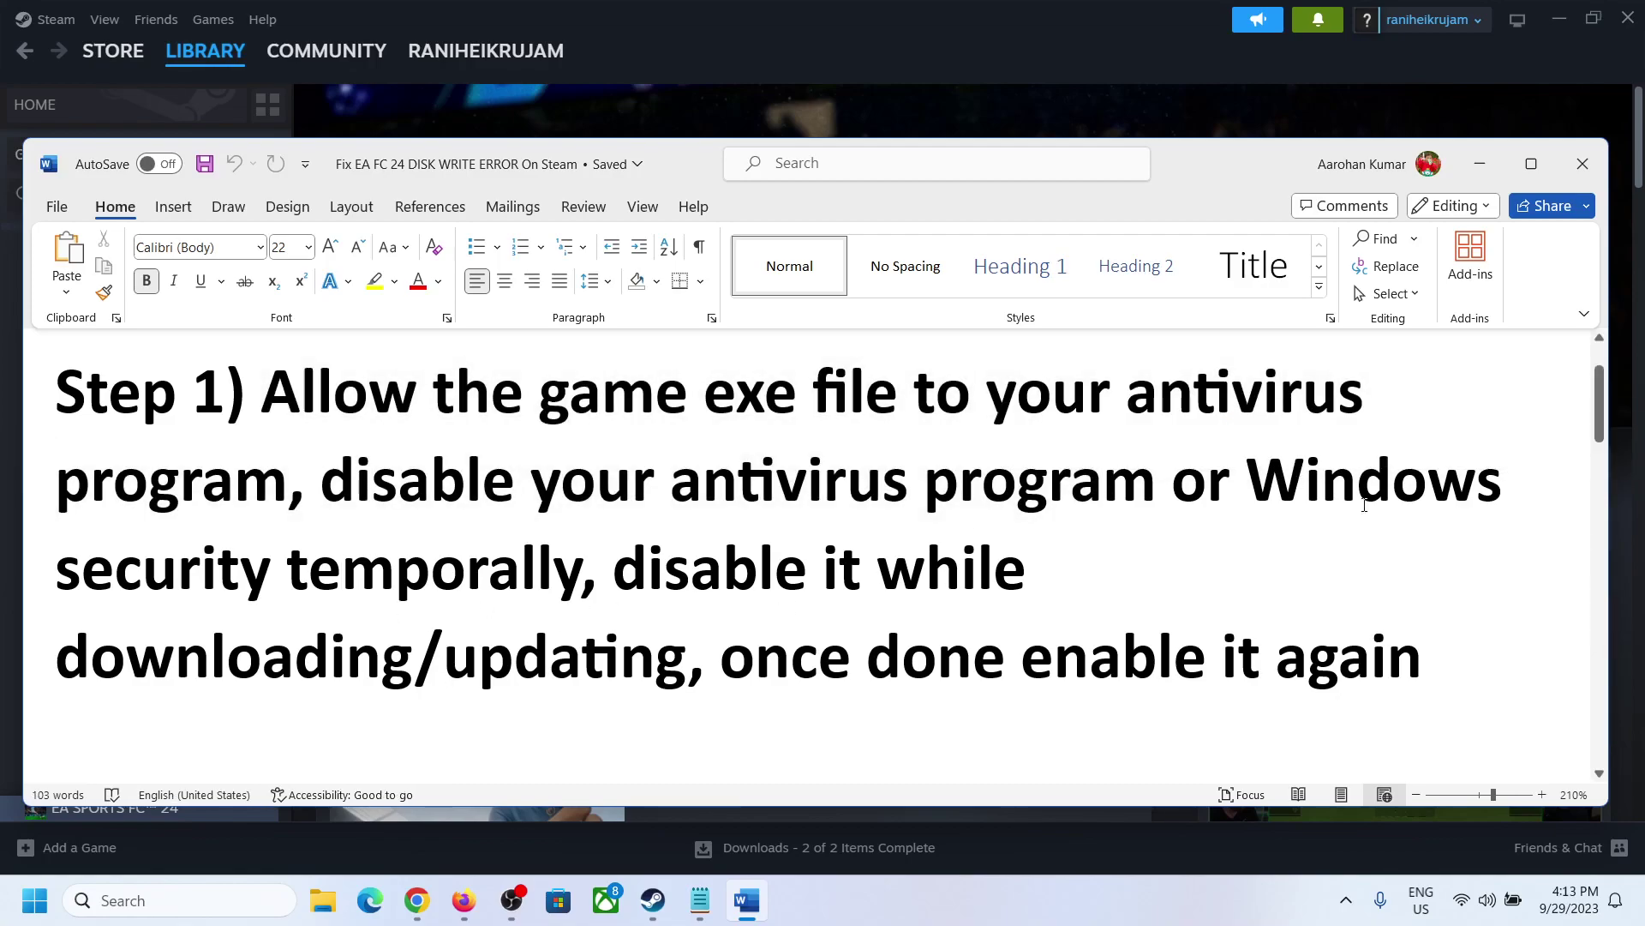
{"action": "left_click_drag", "start_coordinate": [1347, 495], "coordinate": [1043, 569]}
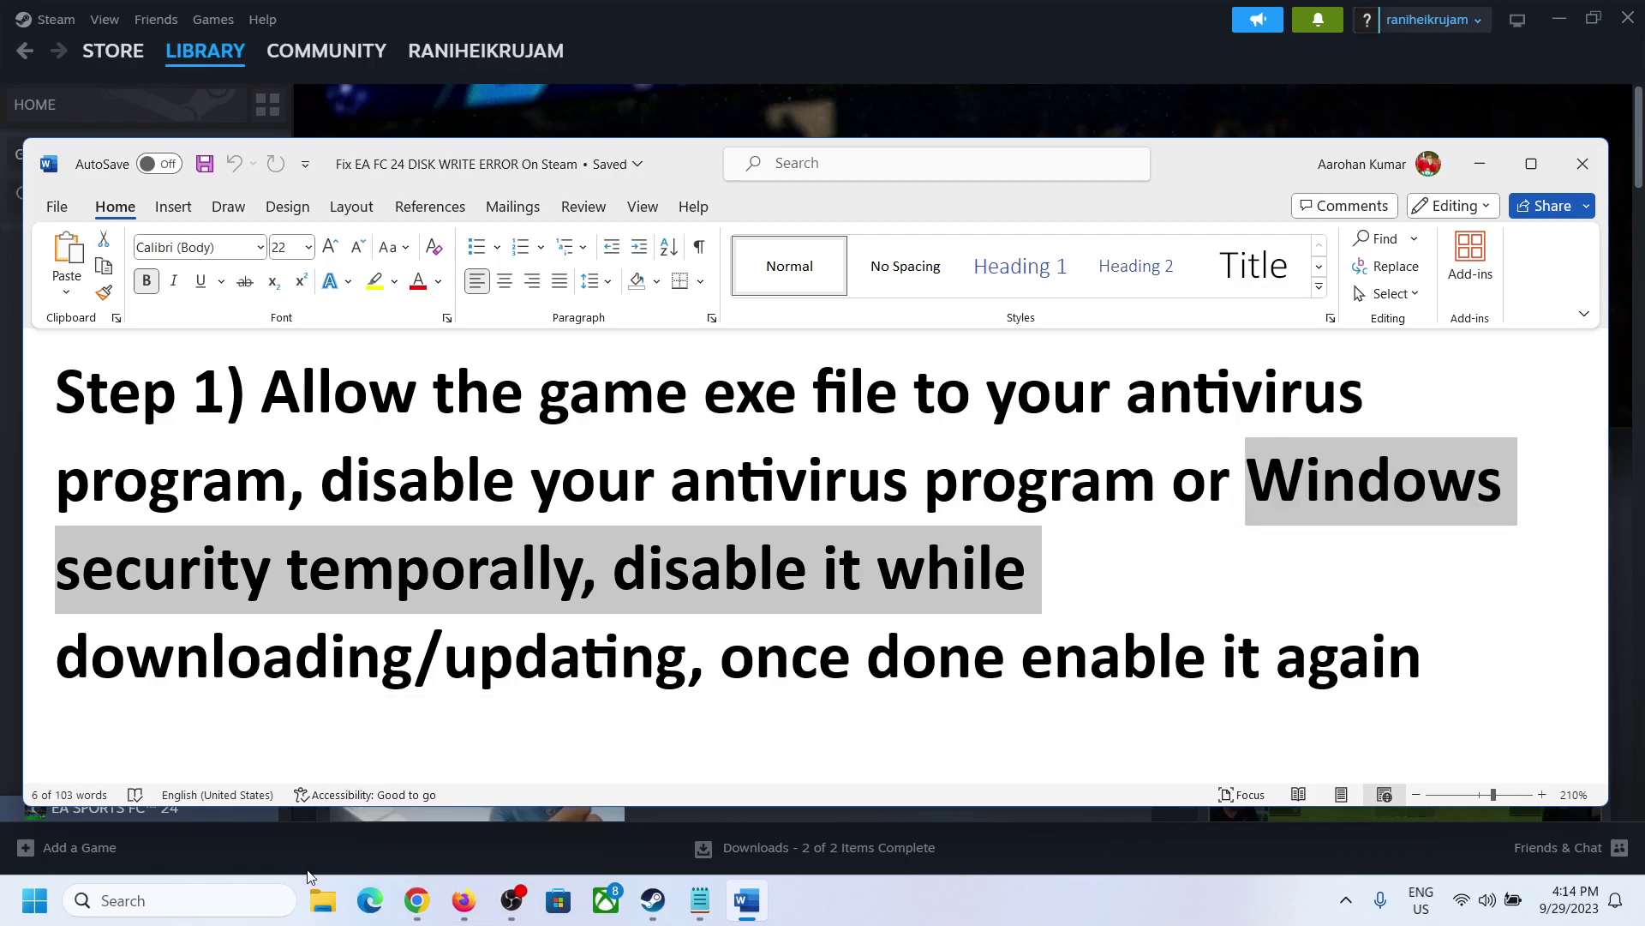
Step: Open Virus & threat protection in Windows Security from the Windows privacy and security settings, and maximize its window
{"action": "key", "text": "super+i"}
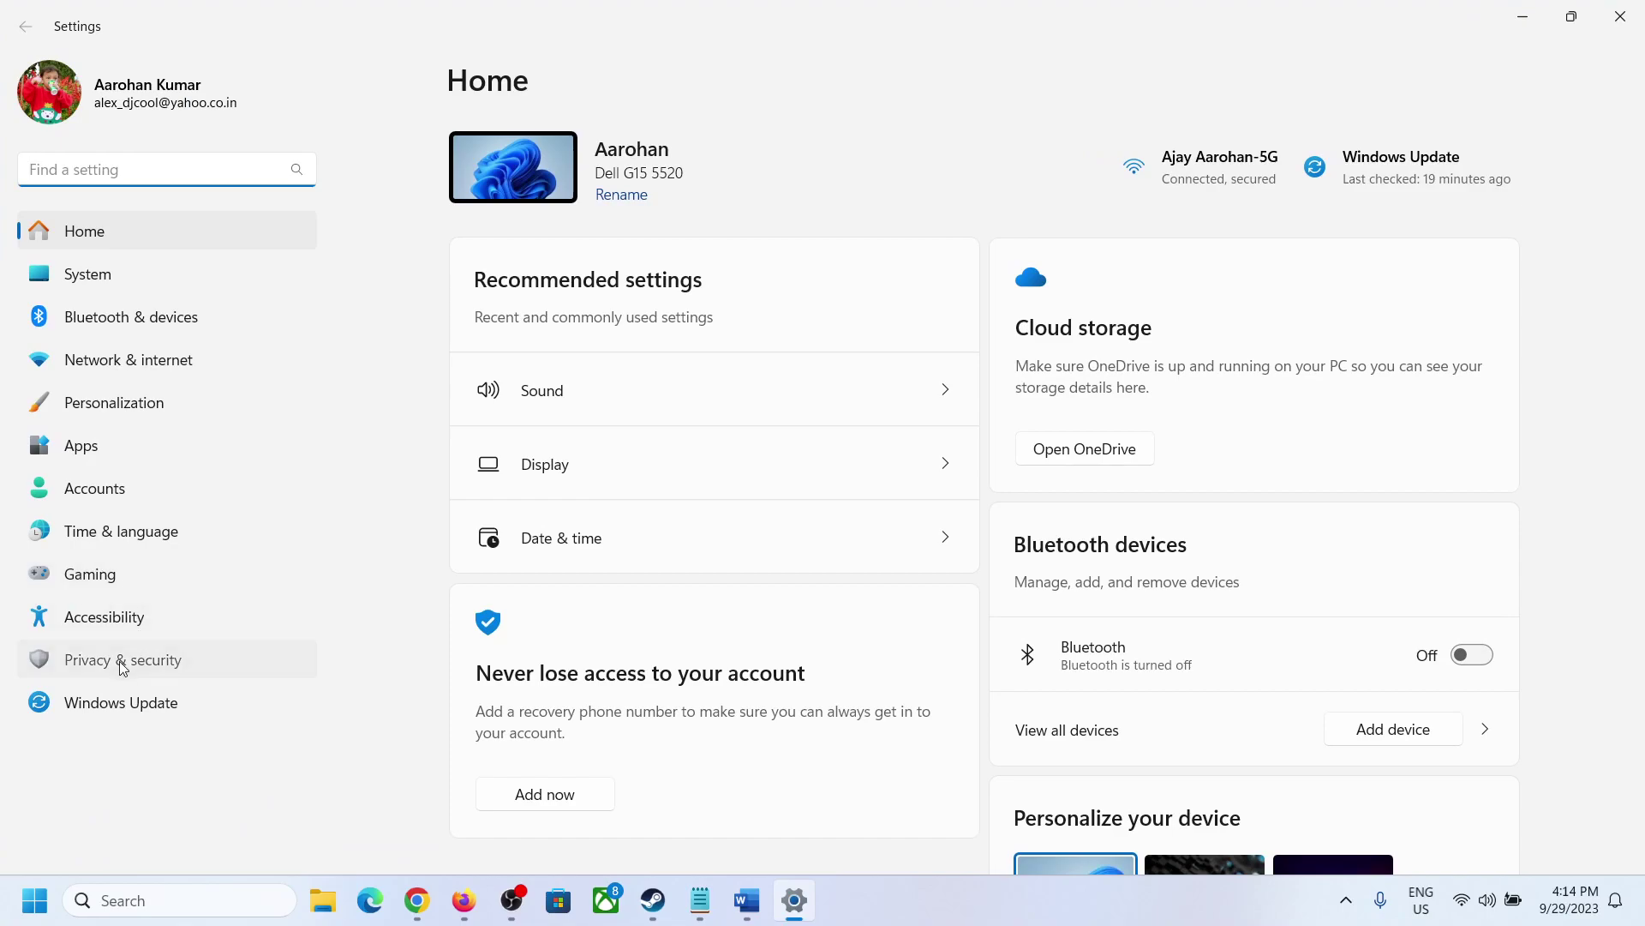
{"action": "left_click", "coordinate": [120, 661]}
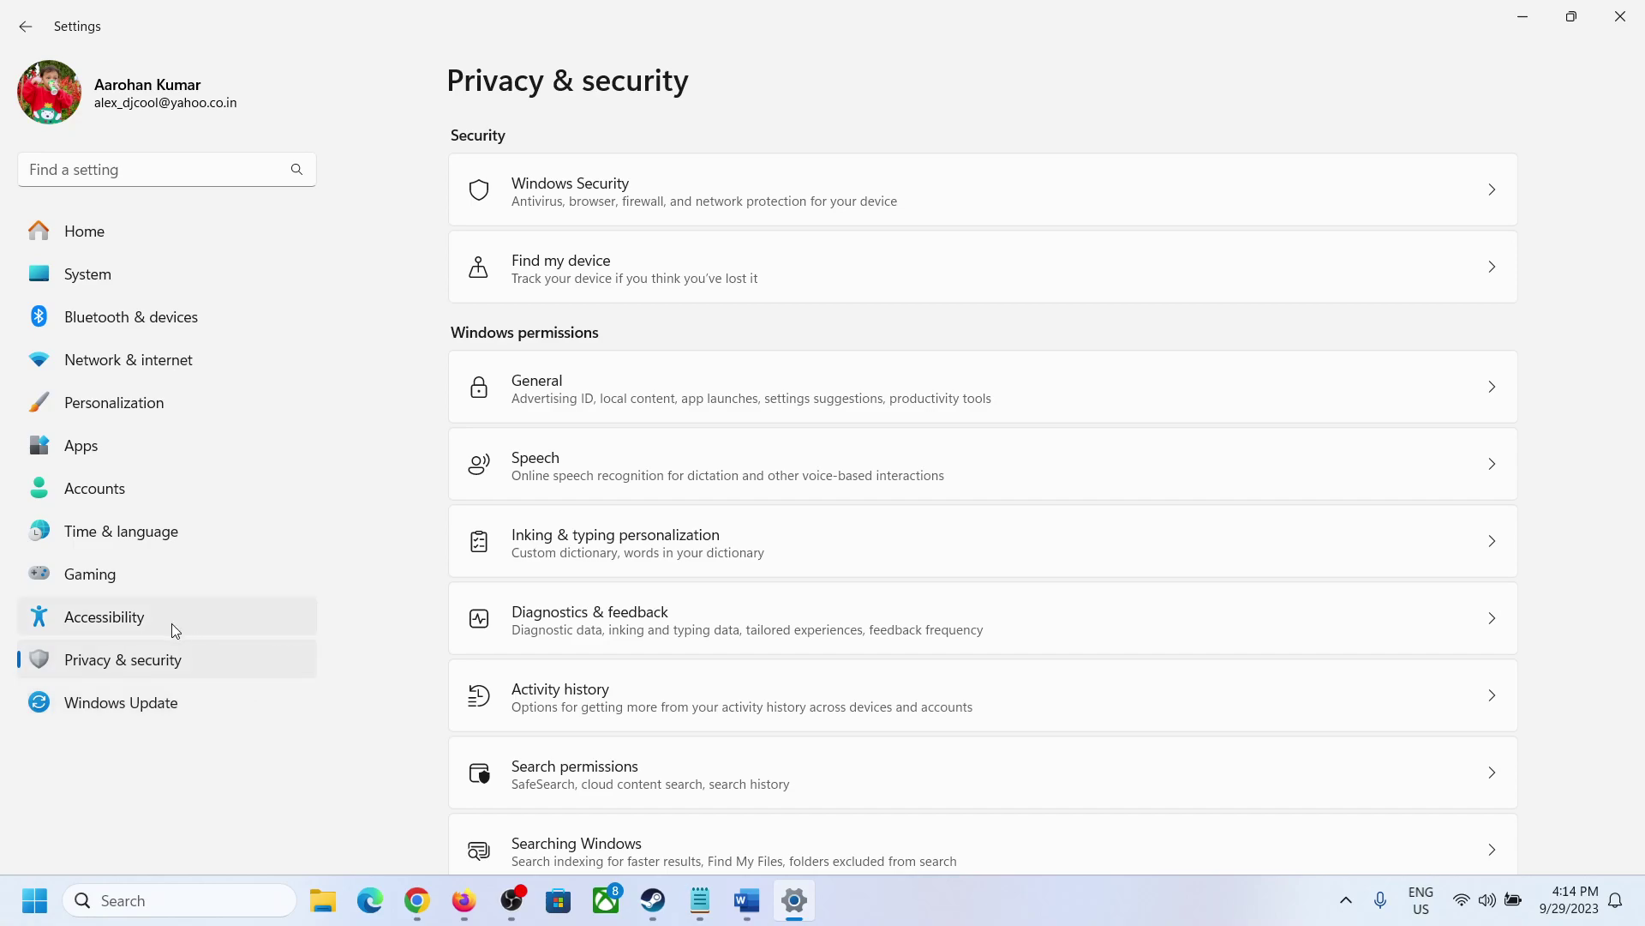
{"action": "left_click", "coordinate": [594, 208]}
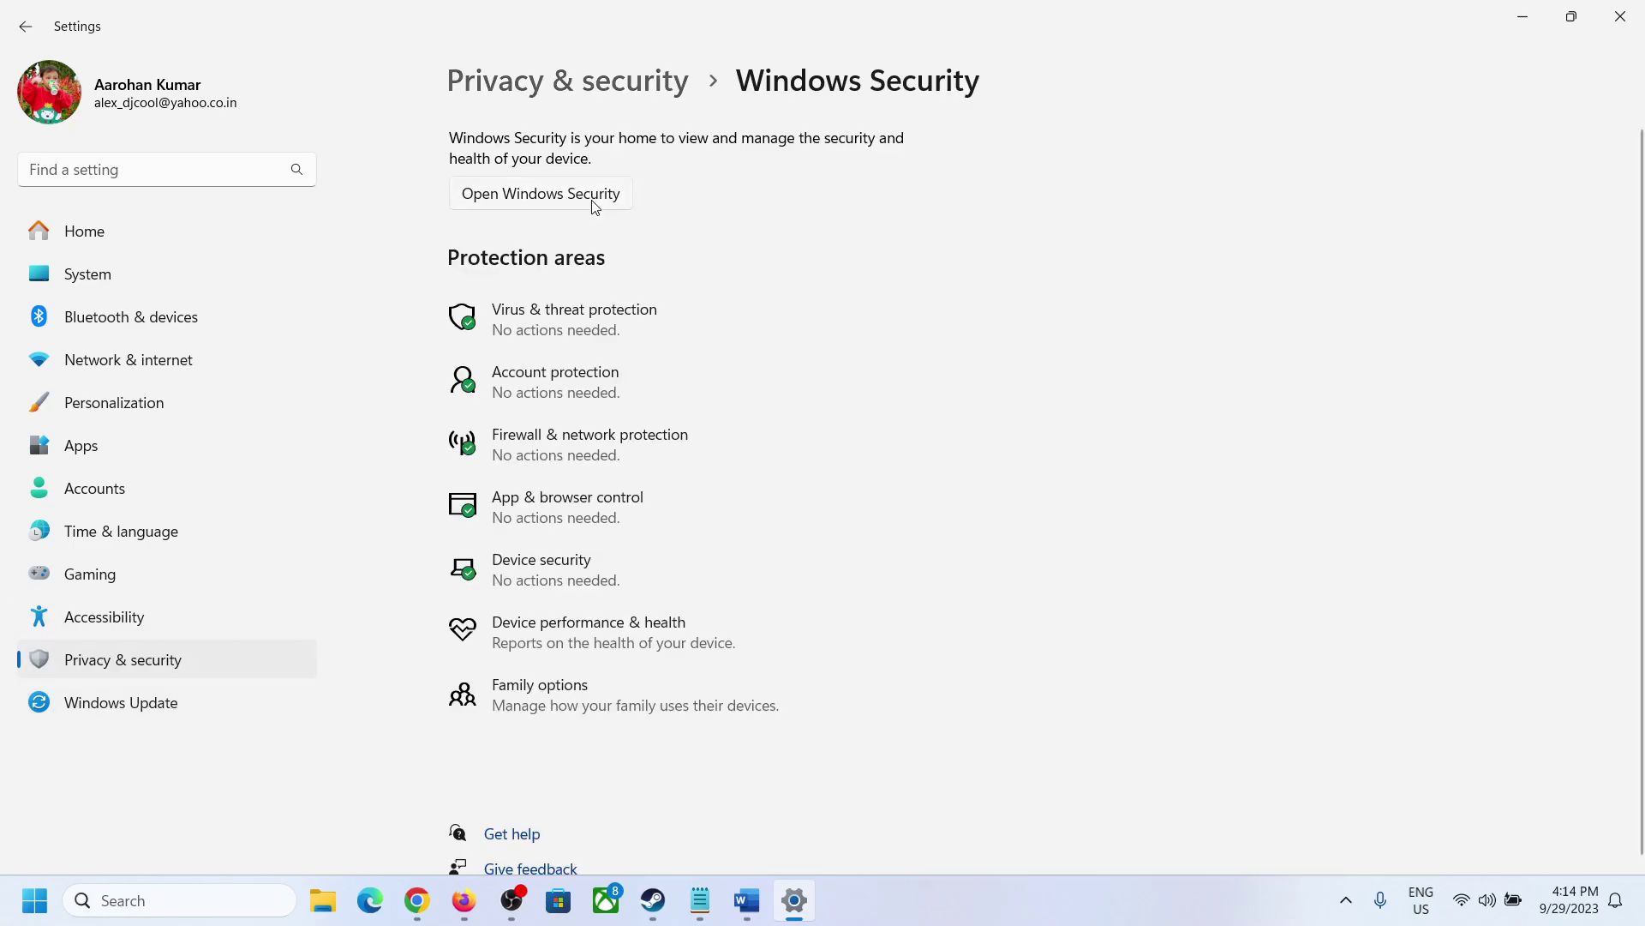
{"action": "left_click", "coordinate": [619, 321]}
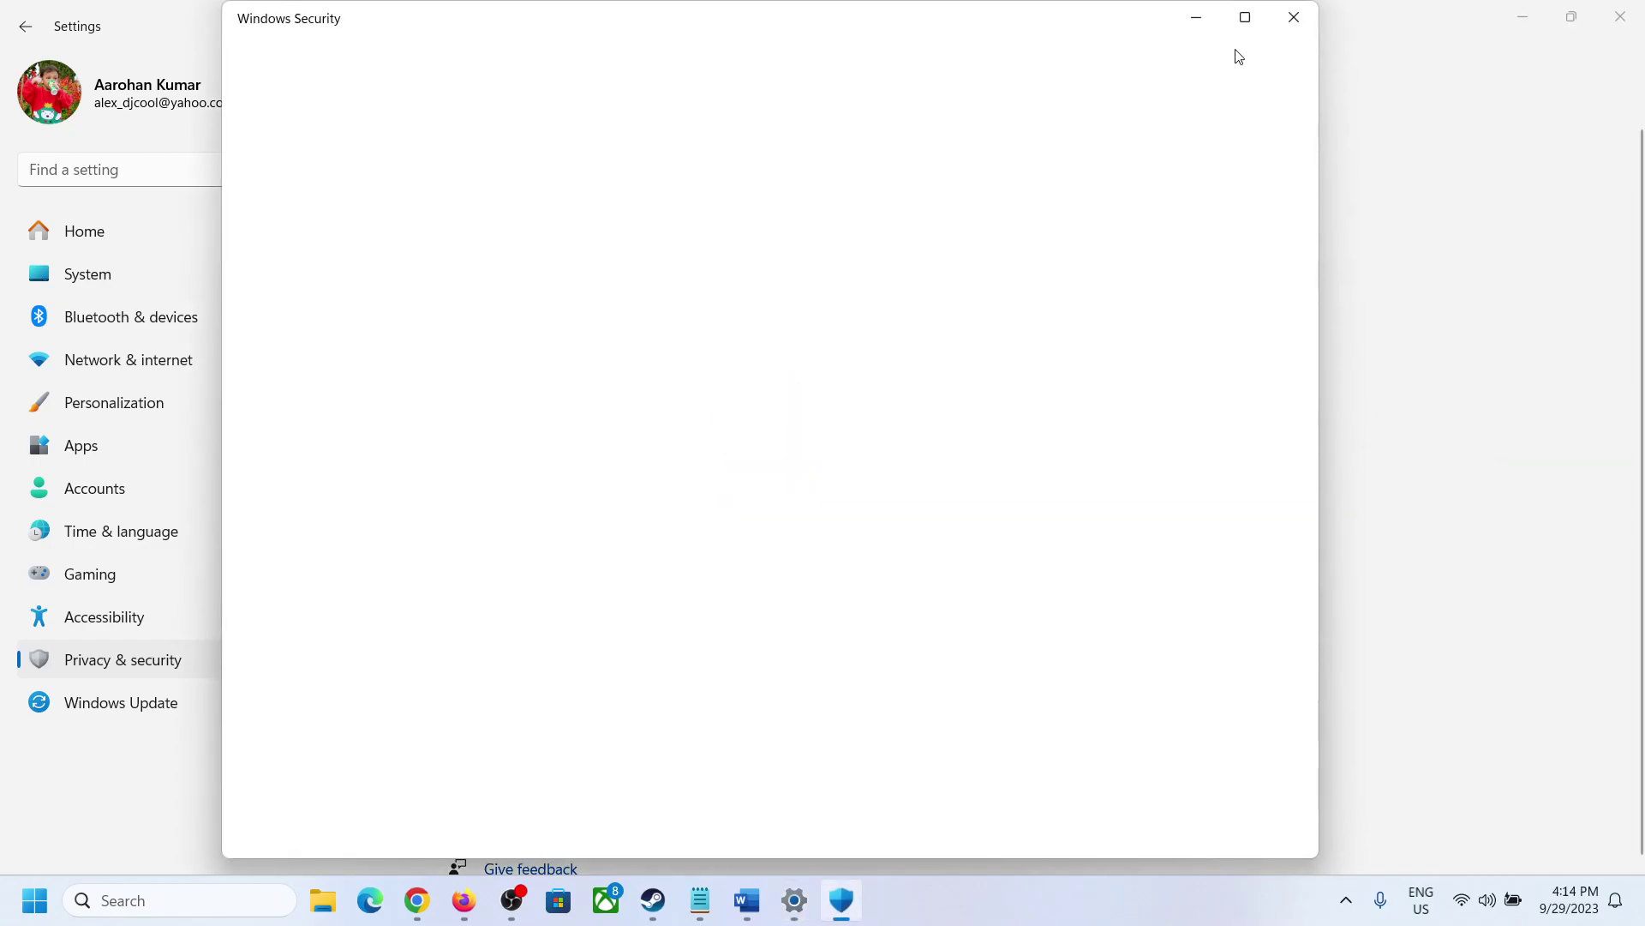
{"action": "left_click", "coordinate": [1244, 17]}
{"action": "scroll", "coordinate": [680, 540], "scroll_direction": "down", "scroll_amount": 2}
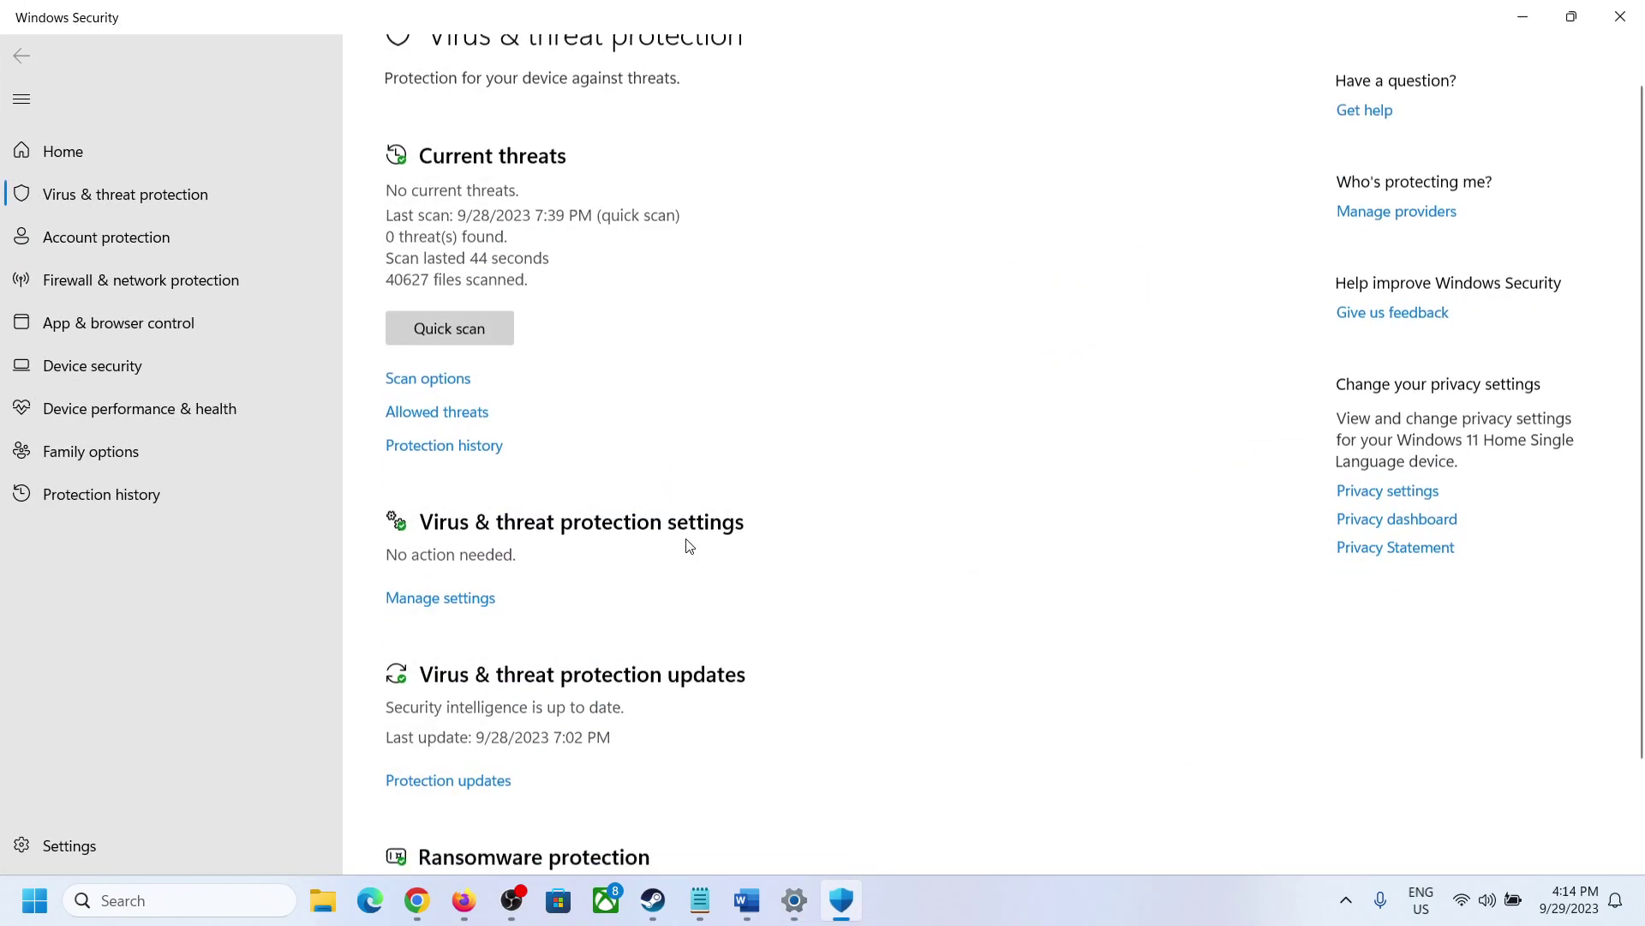
{"action": "scroll", "coordinate": [463, 523], "scroll_direction": "up", "scroll_amount": 1}
{"action": "left_click", "coordinate": [441, 547]}
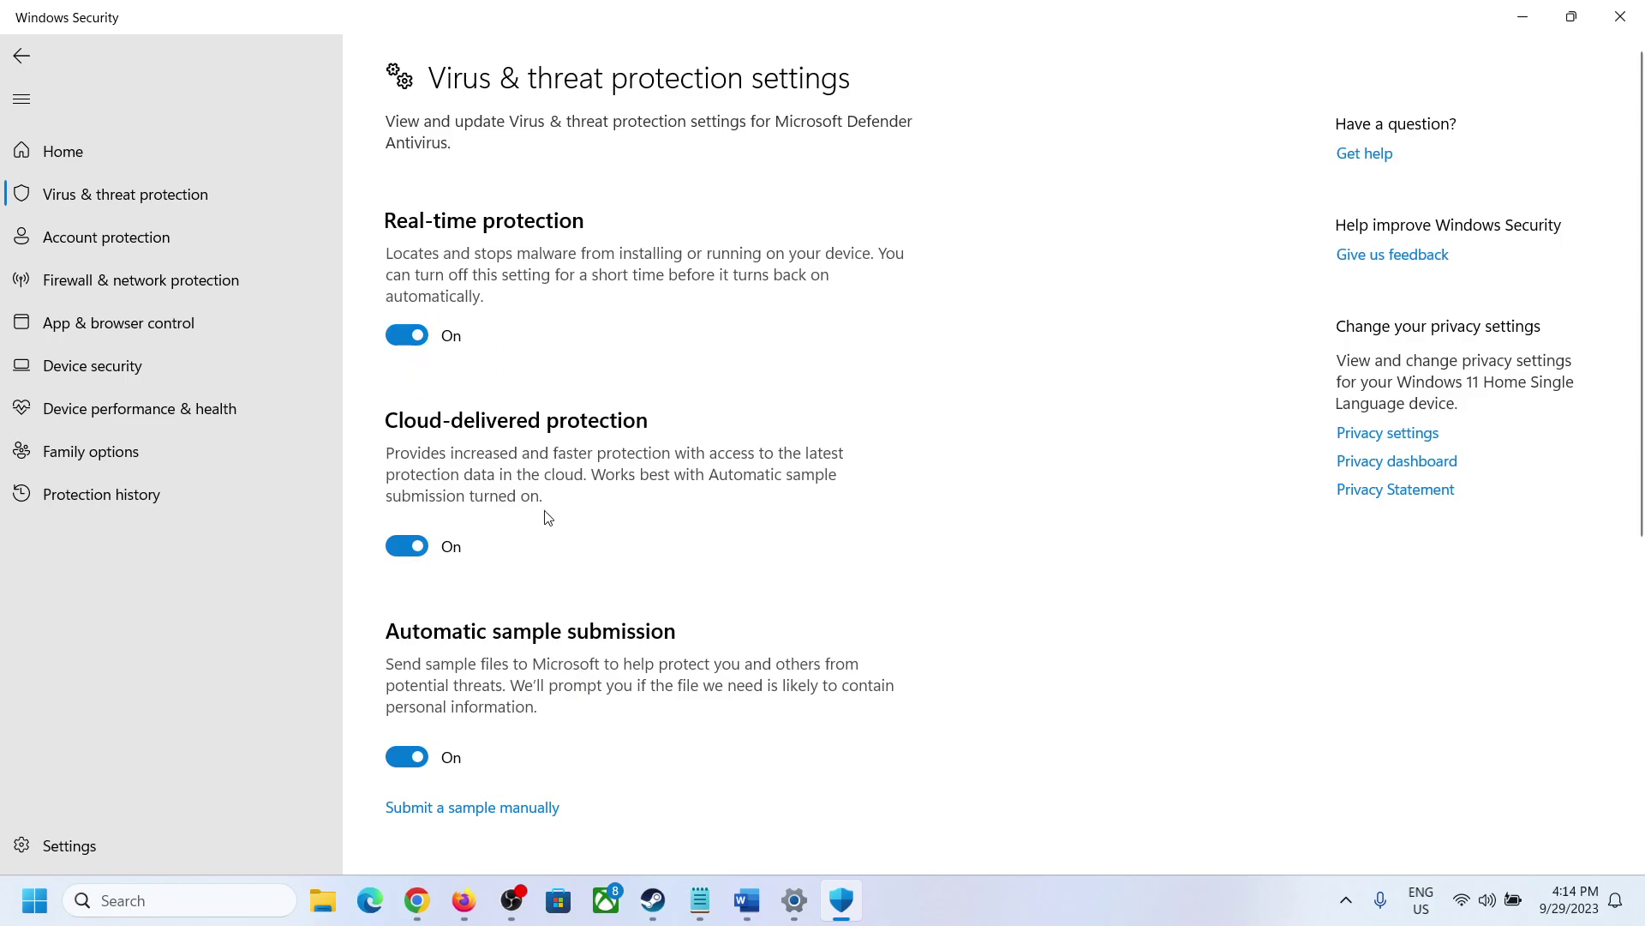
{"action": "left_click", "coordinate": [21, 56]}
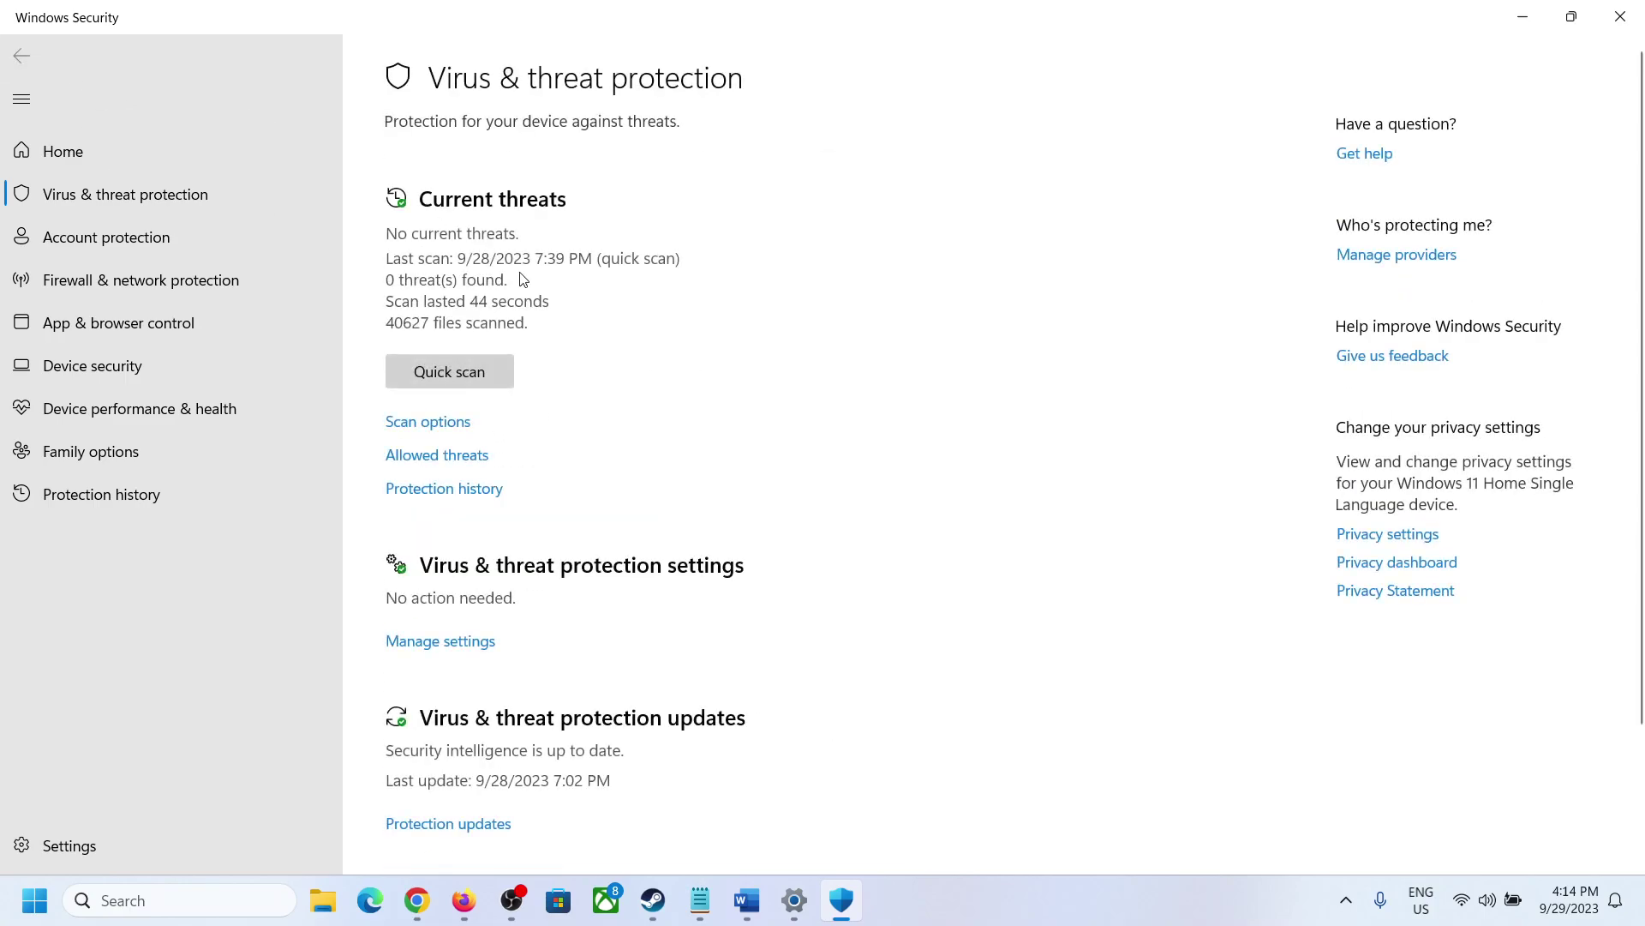
Step: Open the ransomware protection page and go to allowing an app through Controlled folder access
{"action": "scroll", "coordinate": [683, 561], "scroll_direction": "down", "scroll_amount": 2}
{"action": "scroll", "coordinate": [686, 557], "scroll_direction": "up", "scroll_amount": 2}
{"action": "scroll", "coordinate": [617, 723], "scroll_direction": "down", "scroll_amount": 2}
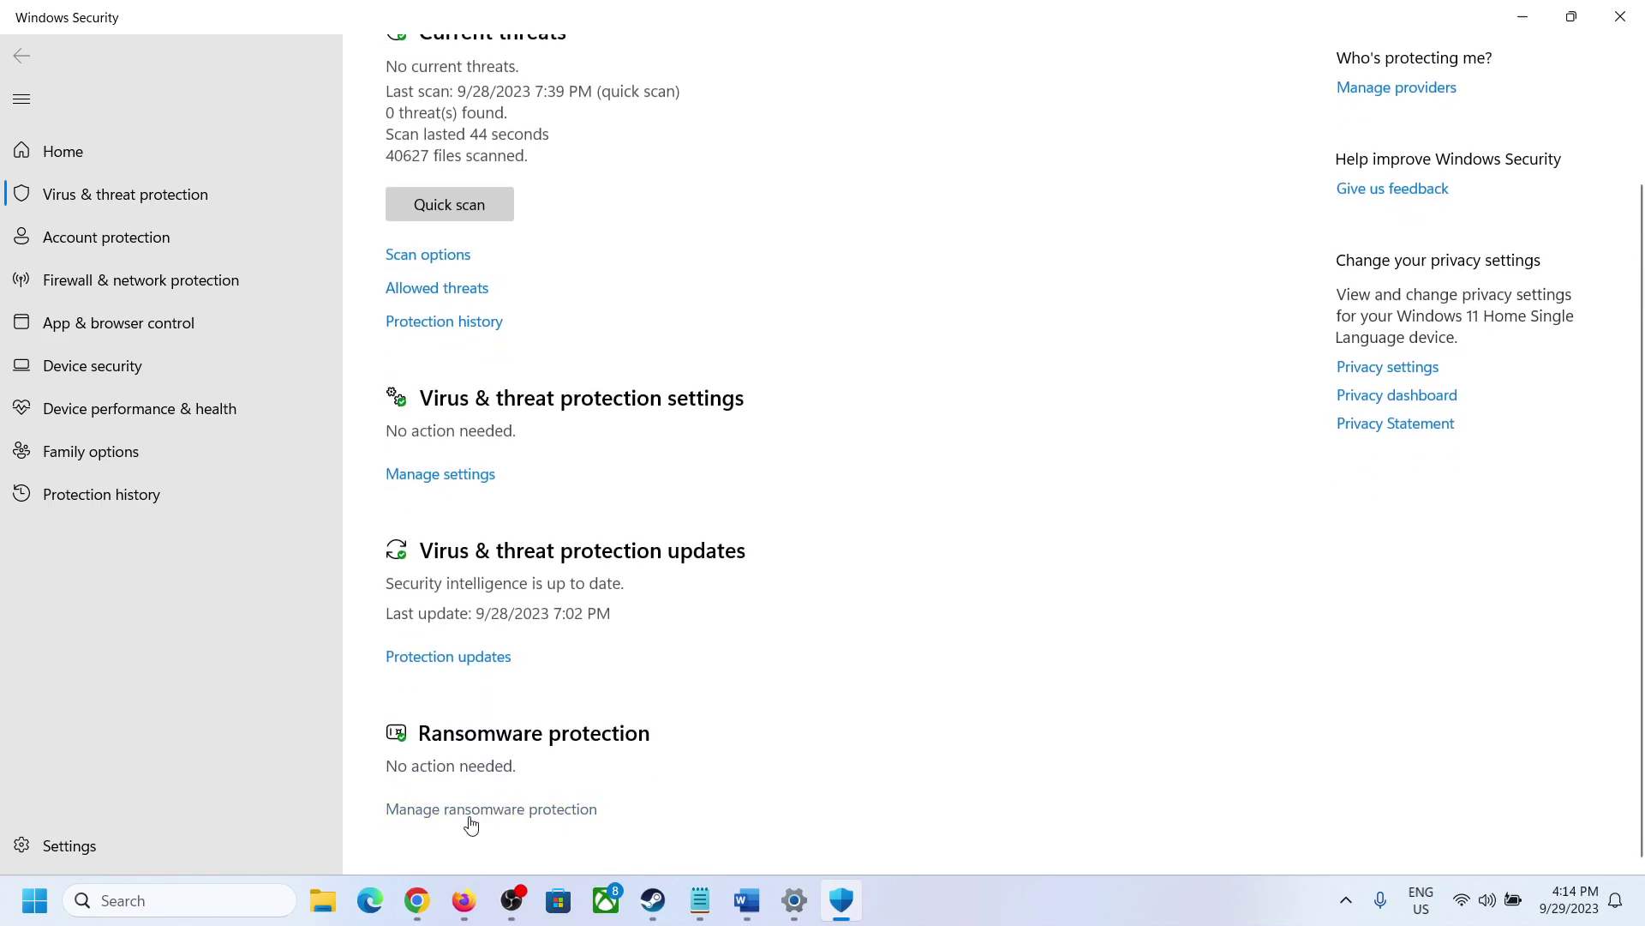
{"action": "left_click", "coordinate": [464, 809]}
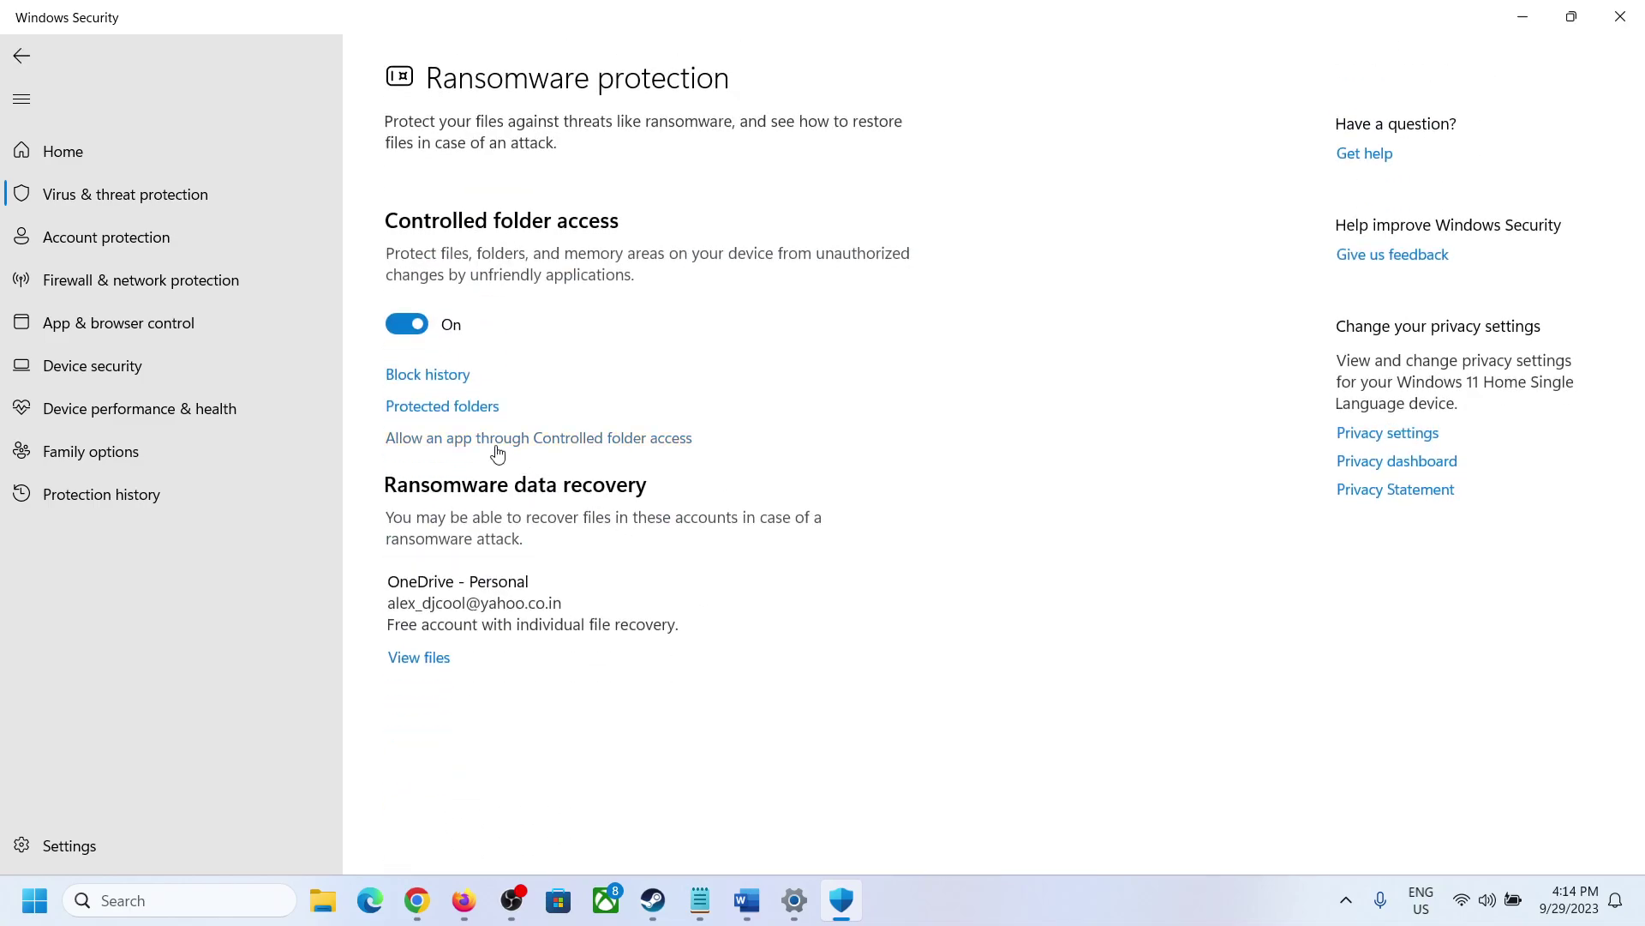
{"action": "left_click", "coordinate": [543, 447]}
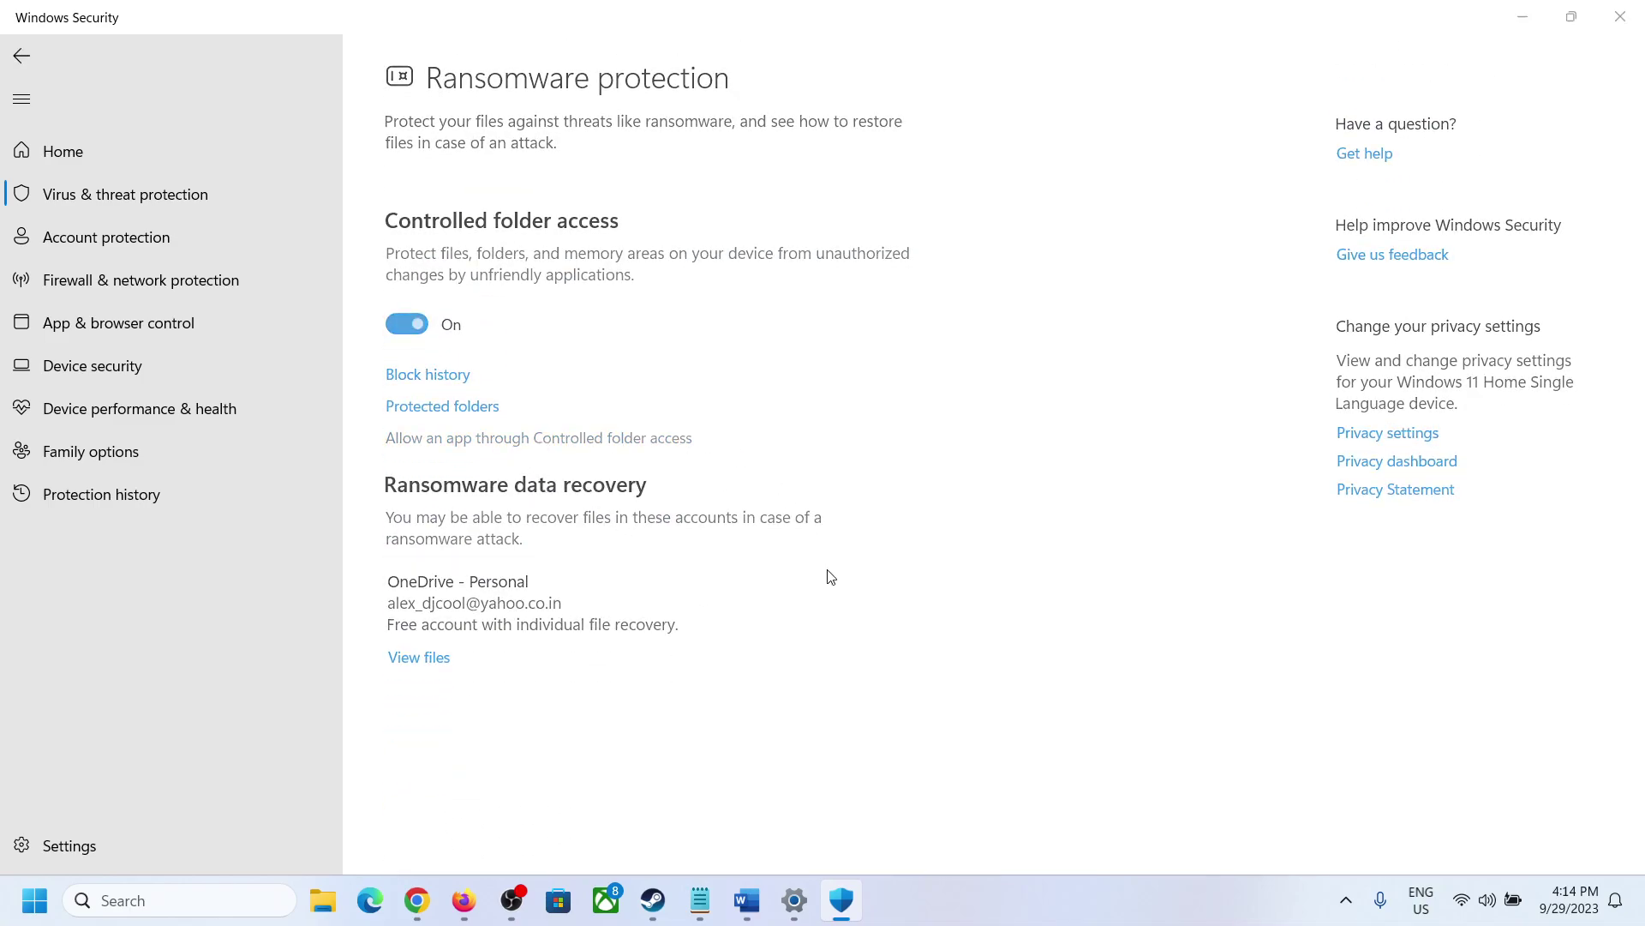
Step: Start adding an allowed app by browsing all apps, and go to Local Disk (D:)
{"action": "left_click", "coordinate": [518, 257]}
{"action": "left_click", "coordinate": [463, 324]}
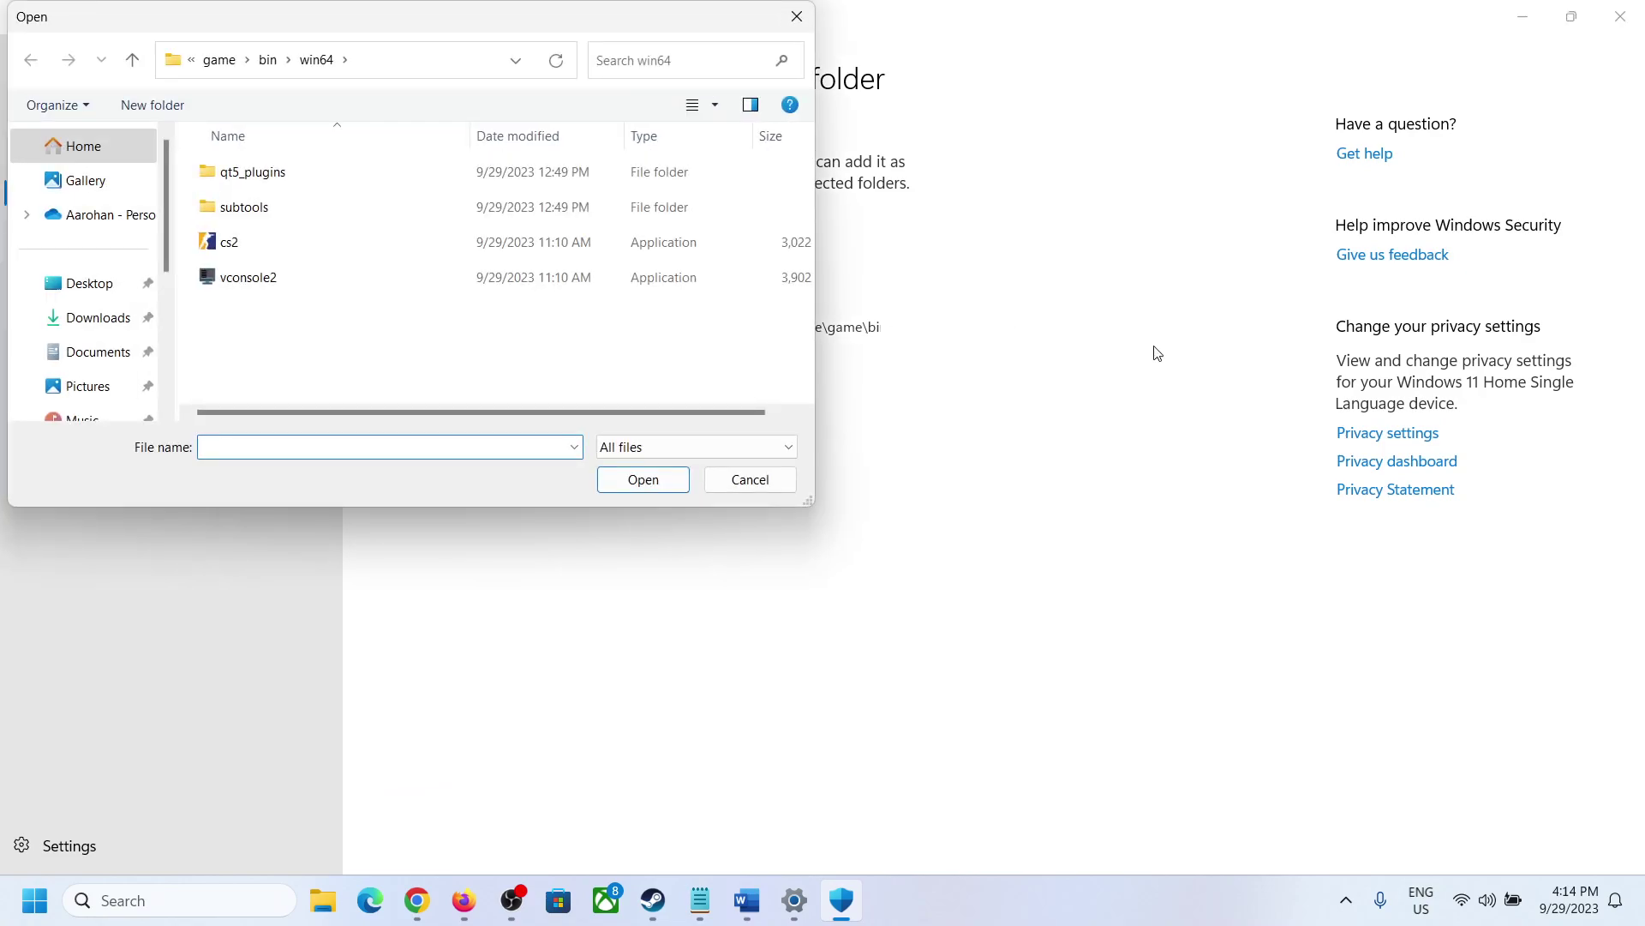
{"action": "scroll", "coordinate": [117, 392], "scroll_direction": "down", "scroll_amount": 3}
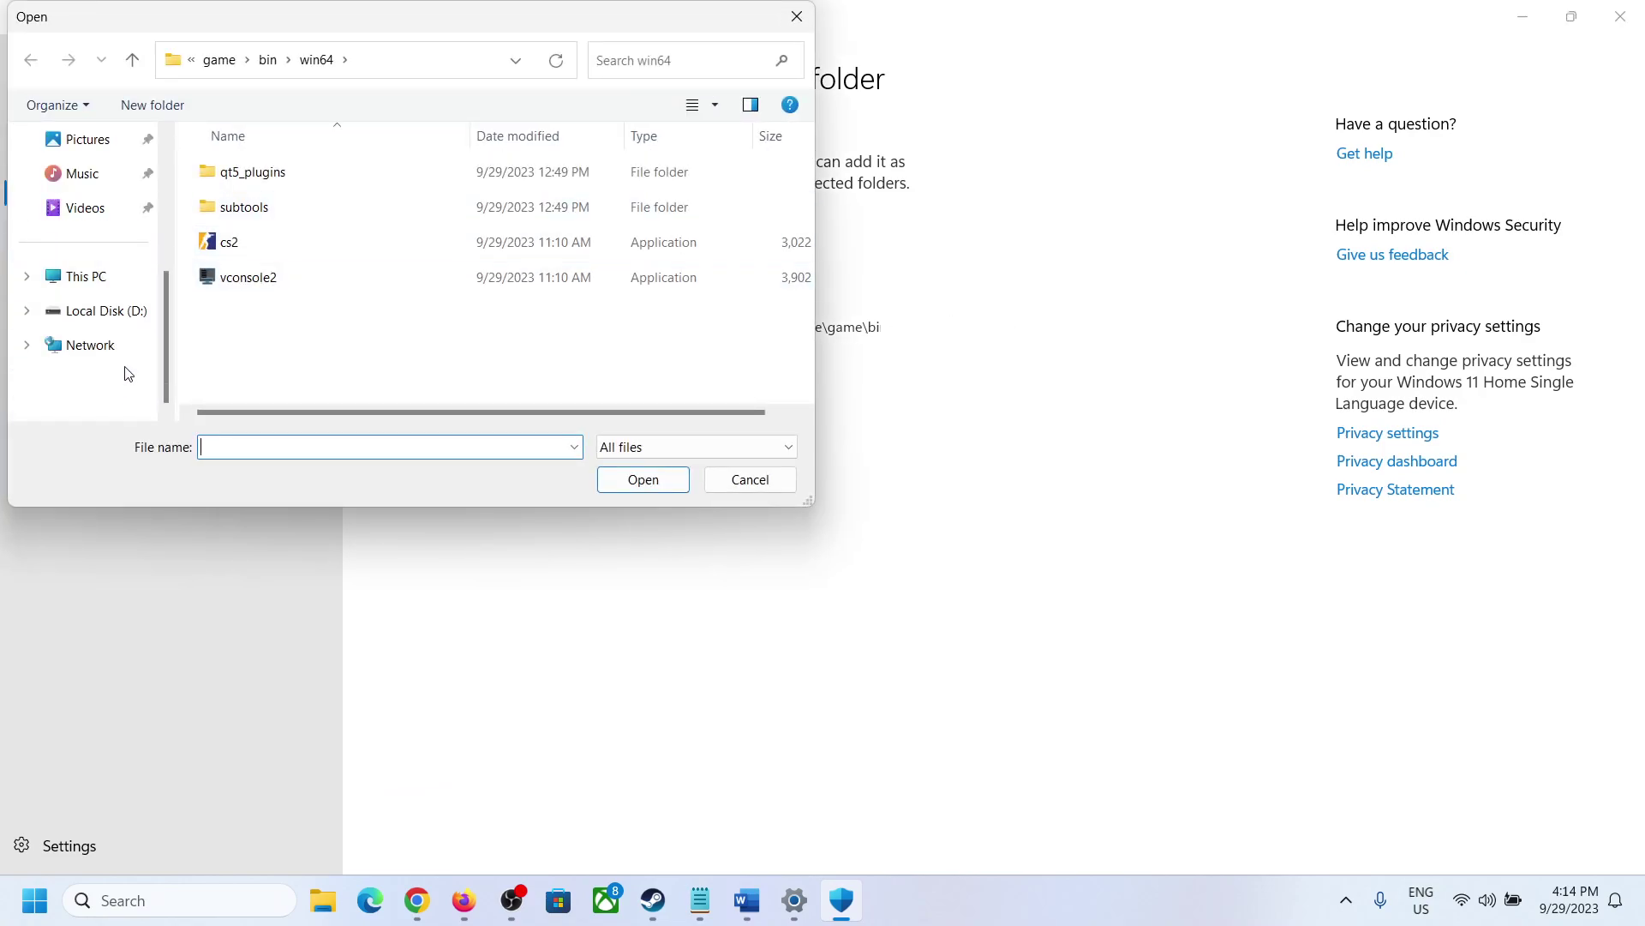
{"action": "left_click", "coordinate": [95, 310]}
{"action": "scroll", "coordinate": [260, 180], "scroll_direction": "up", "scroll_amount": 1}
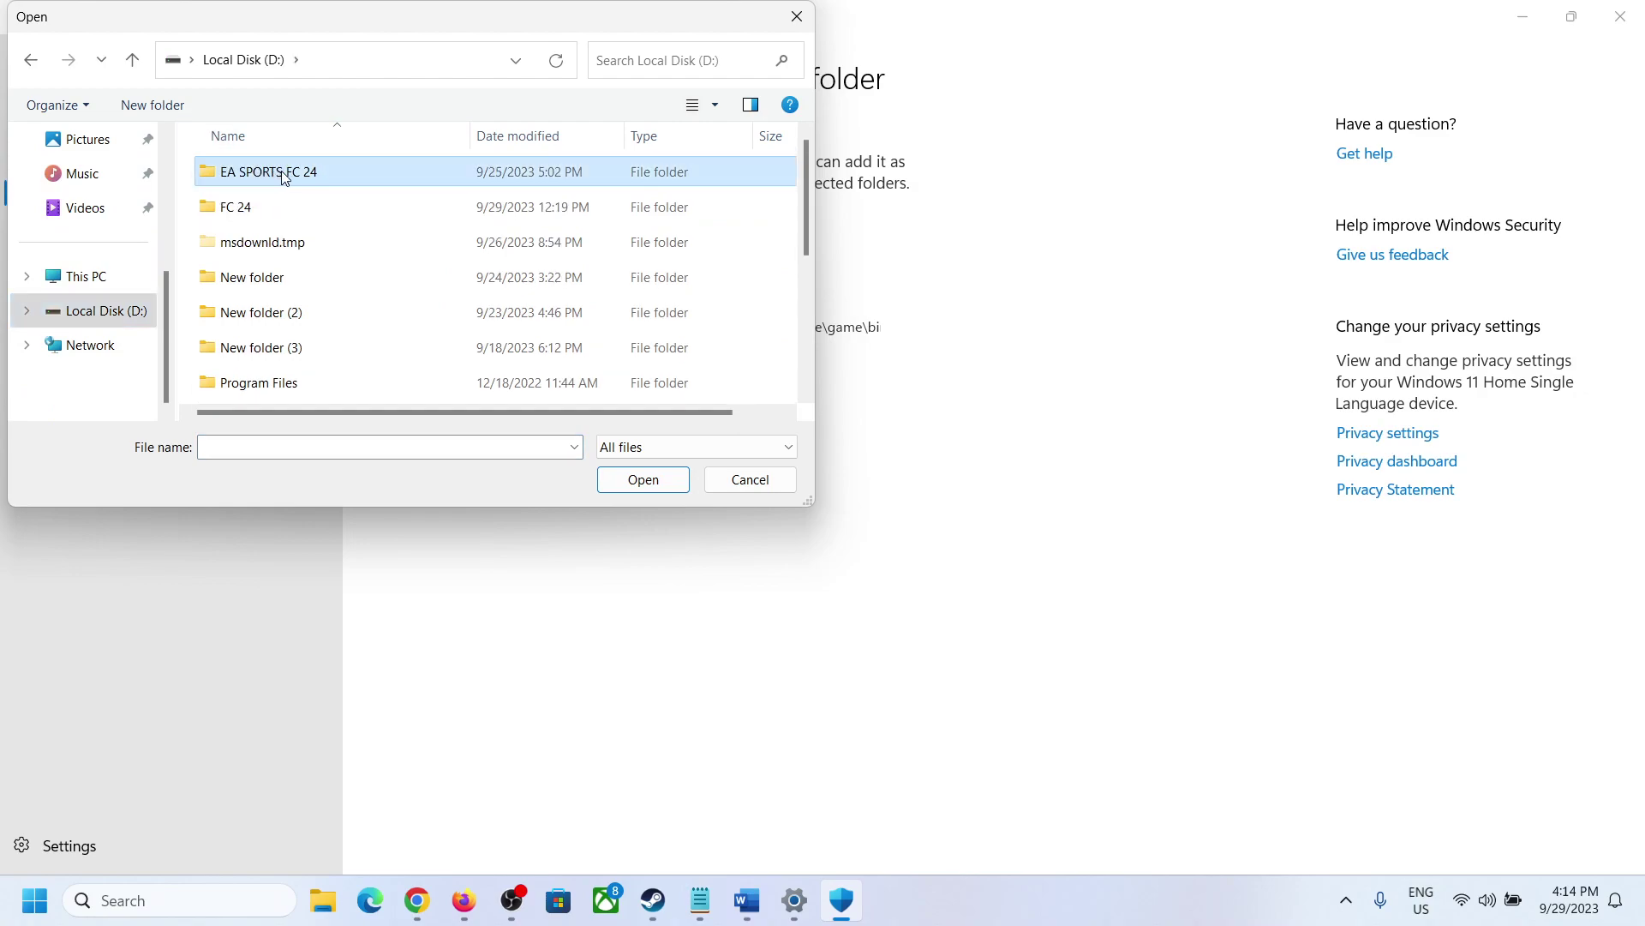
{"action": "key", "text": "Return"}
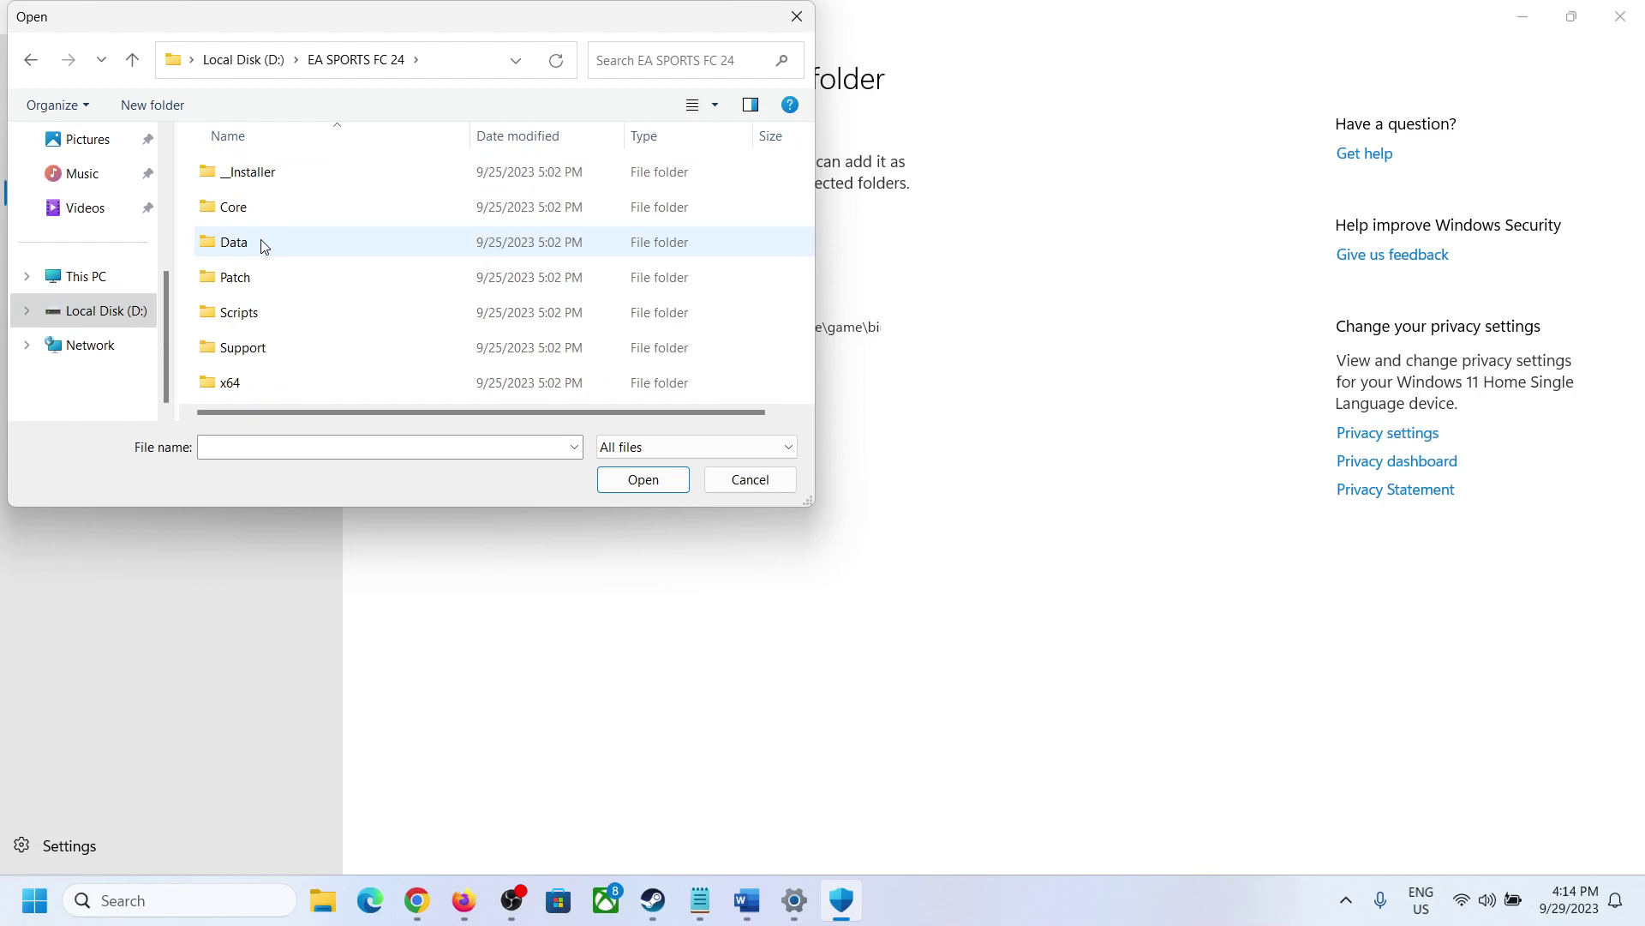
{"action": "scroll", "coordinate": [268, 228], "scroll_direction": "right", "scroll_amount": 2}
{"action": "scroll", "coordinate": [239, 415], "scroll_direction": "left", "scroll_amount": 2}
{"action": "scroll", "coordinate": [265, 371], "scroll_direction": "right", "scroll_amount": 2}
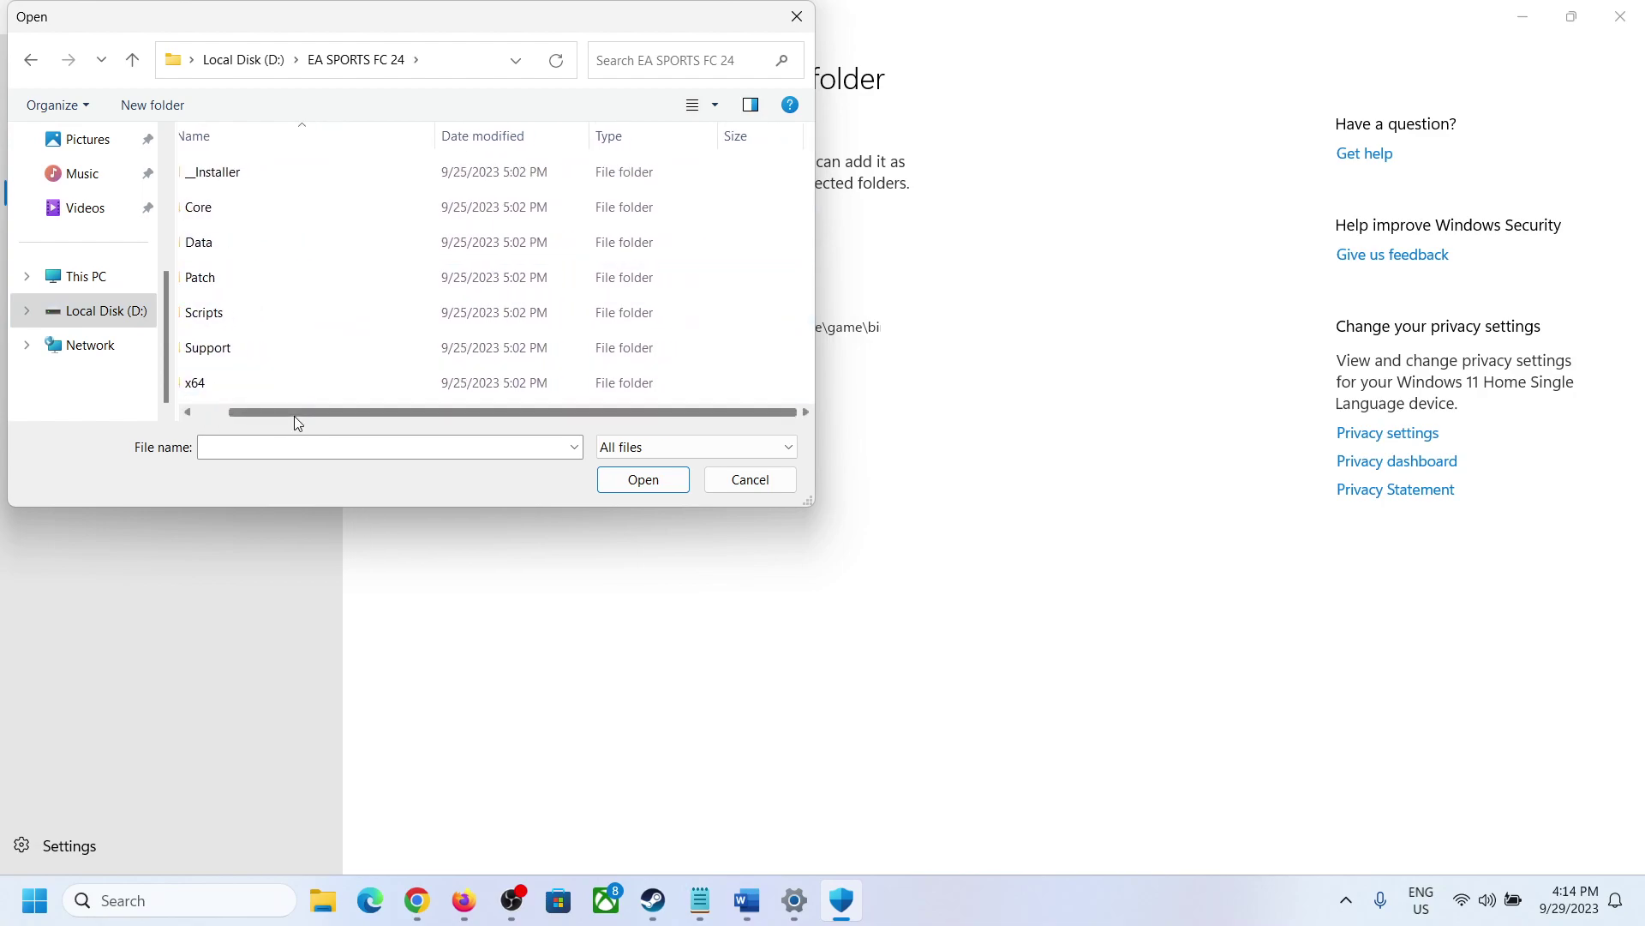
{"action": "left_click", "coordinate": [131, 61]}
{"action": "left_click", "coordinate": [132, 60]}
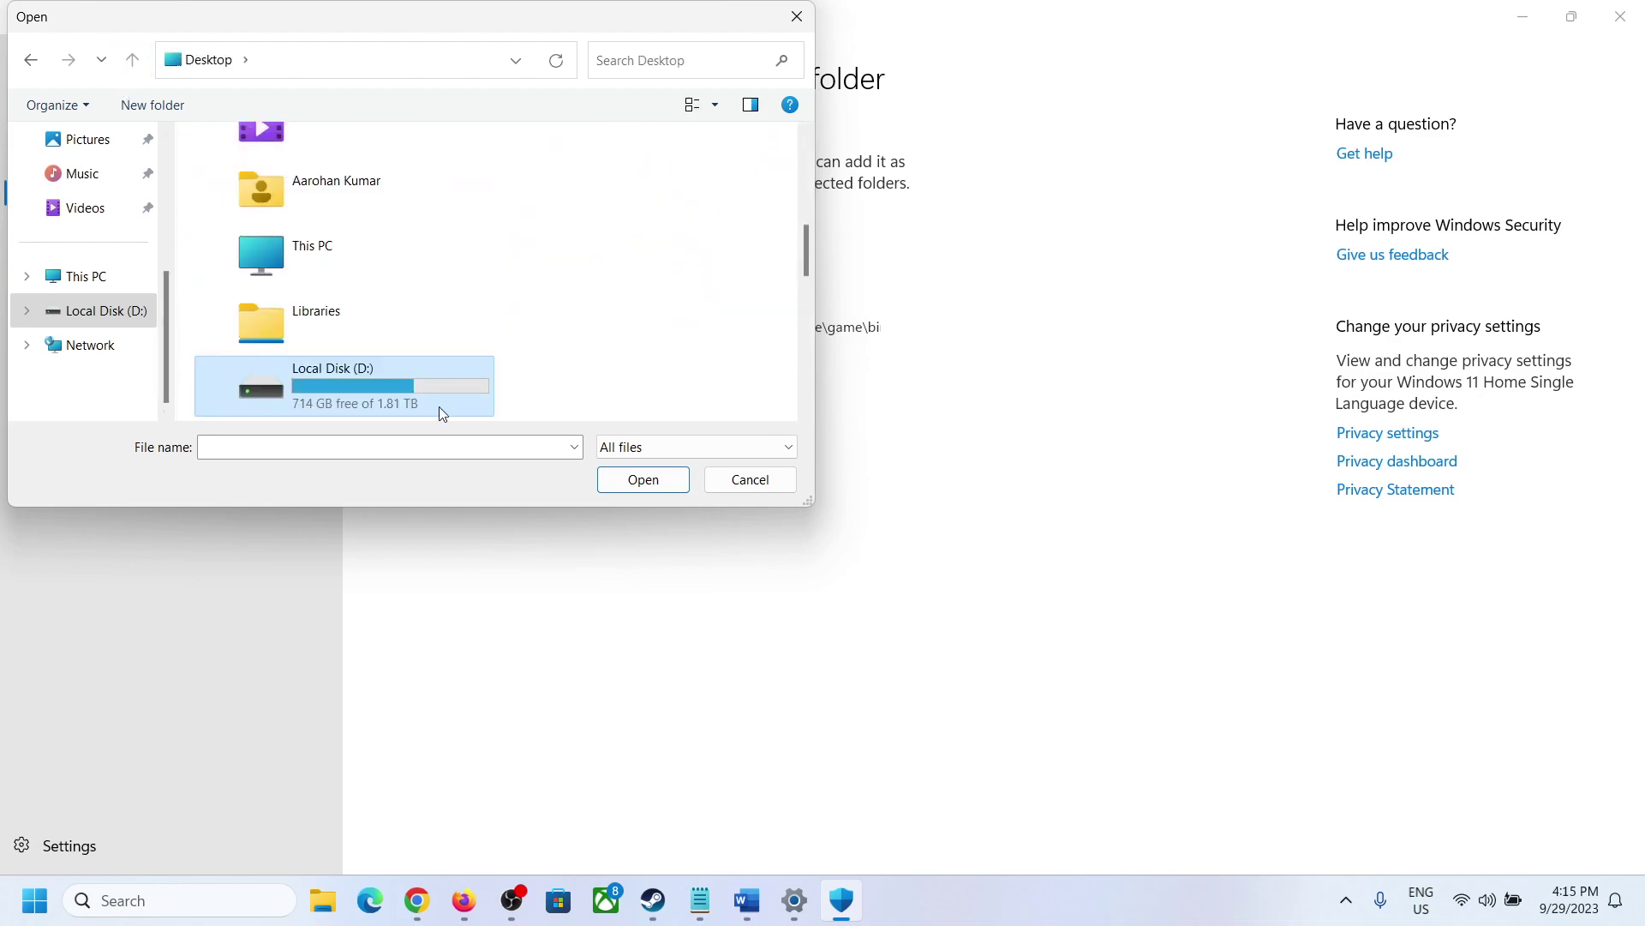
{"action": "scroll", "coordinate": [439, 407], "scroll_direction": "down", "scroll_amount": 2}
{"action": "scroll", "coordinate": [378, 326], "scroll_direction": "up", "scroll_amount": 4}
{"action": "scroll", "coordinate": [363, 351], "scroll_direction": "down", "scroll_amount": 2}
{"action": "double_click", "coordinate": [358, 382]}
Step: Add the FC24 application from SteamLibrary\steamapps\common\EA Sports FC 24 to the allowed apps
{"action": "scroll", "coordinate": [397, 301], "scroll_direction": "down", "scroll_amount": 3}
{"action": "scroll", "coordinate": [336, 335], "scroll_direction": "up", "scroll_amount": 2}
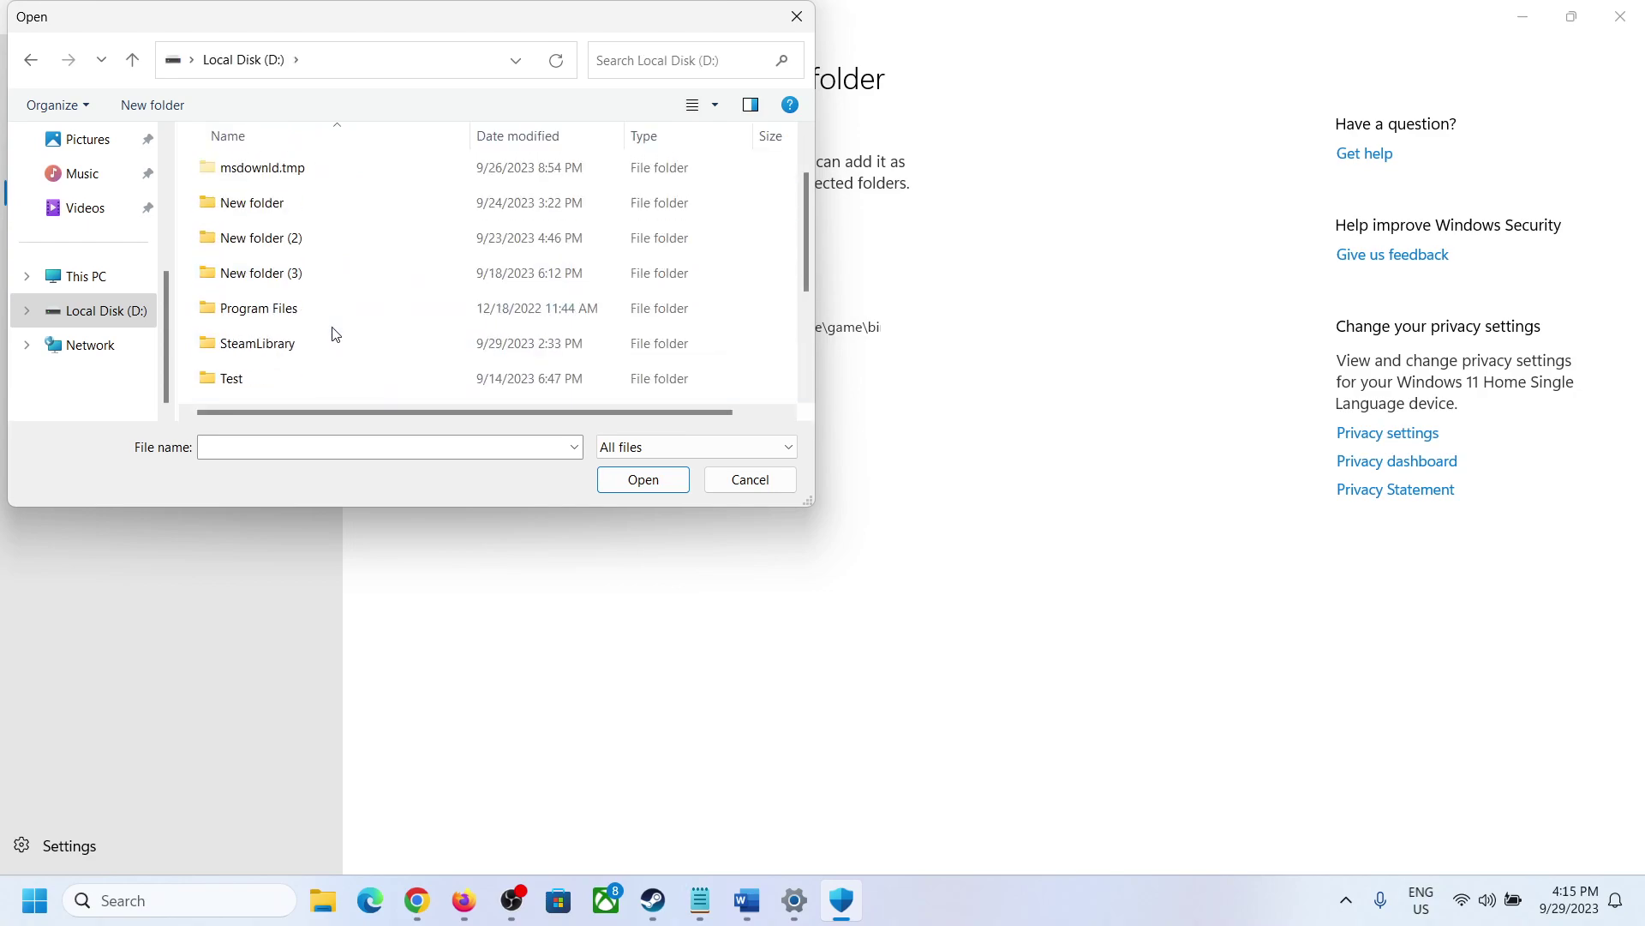
{"action": "scroll", "coordinate": [334, 334], "scroll_direction": "down", "scroll_amount": 1}
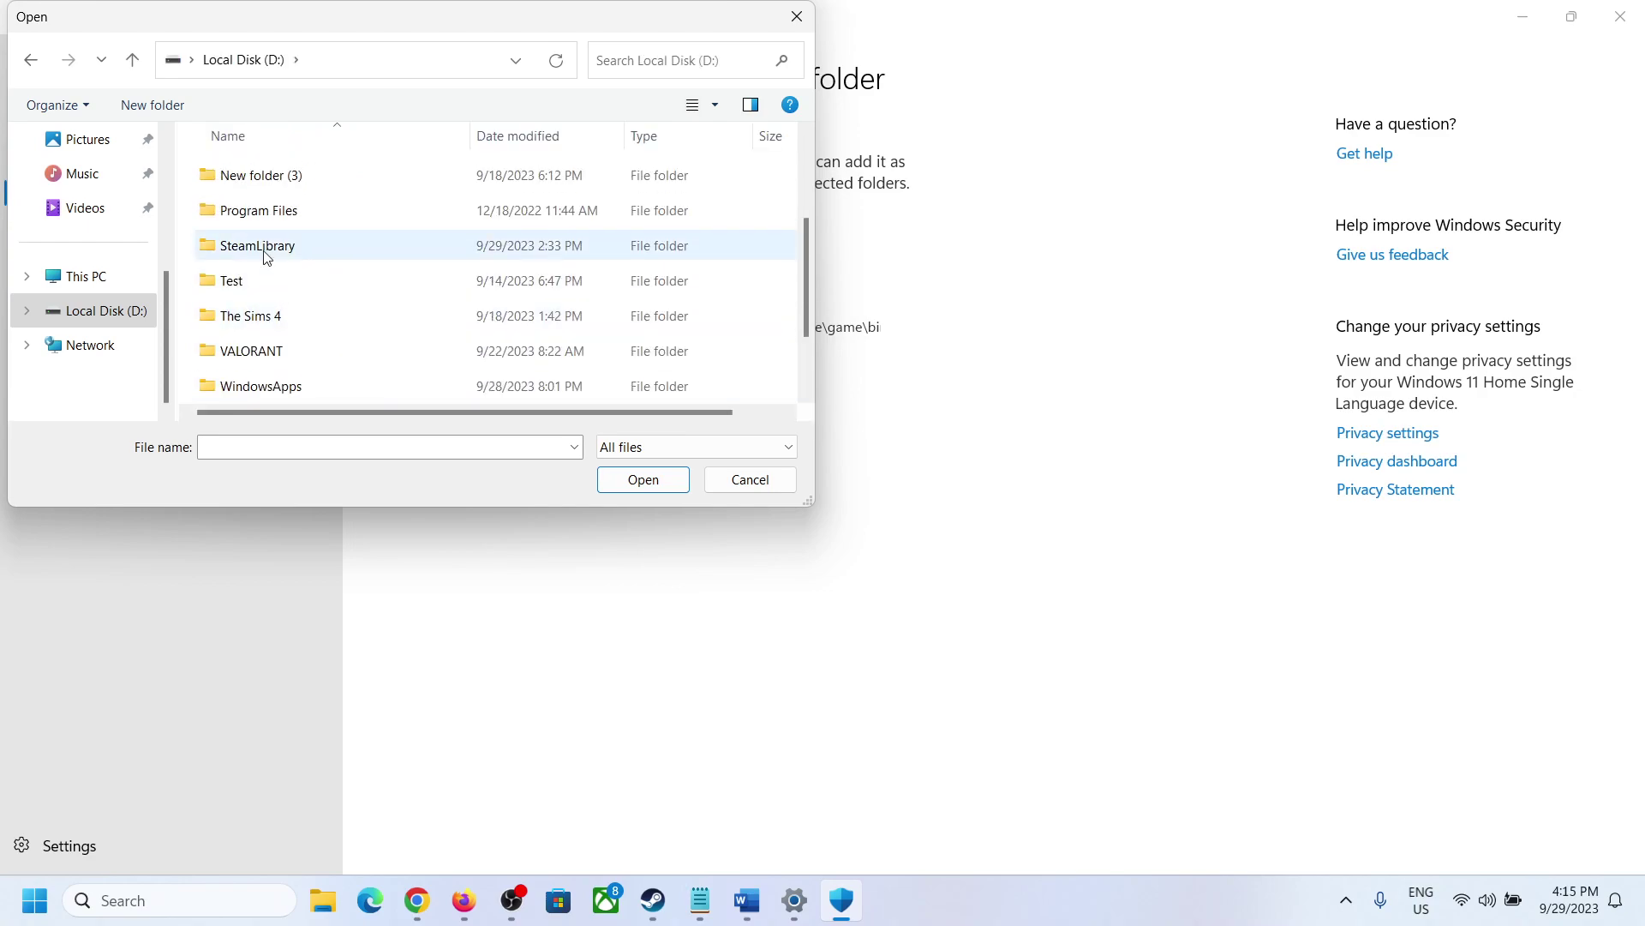
{"action": "double_click", "coordinate": [265, 248]}
{"action": "double_click", "coordinate": [258, 174]}
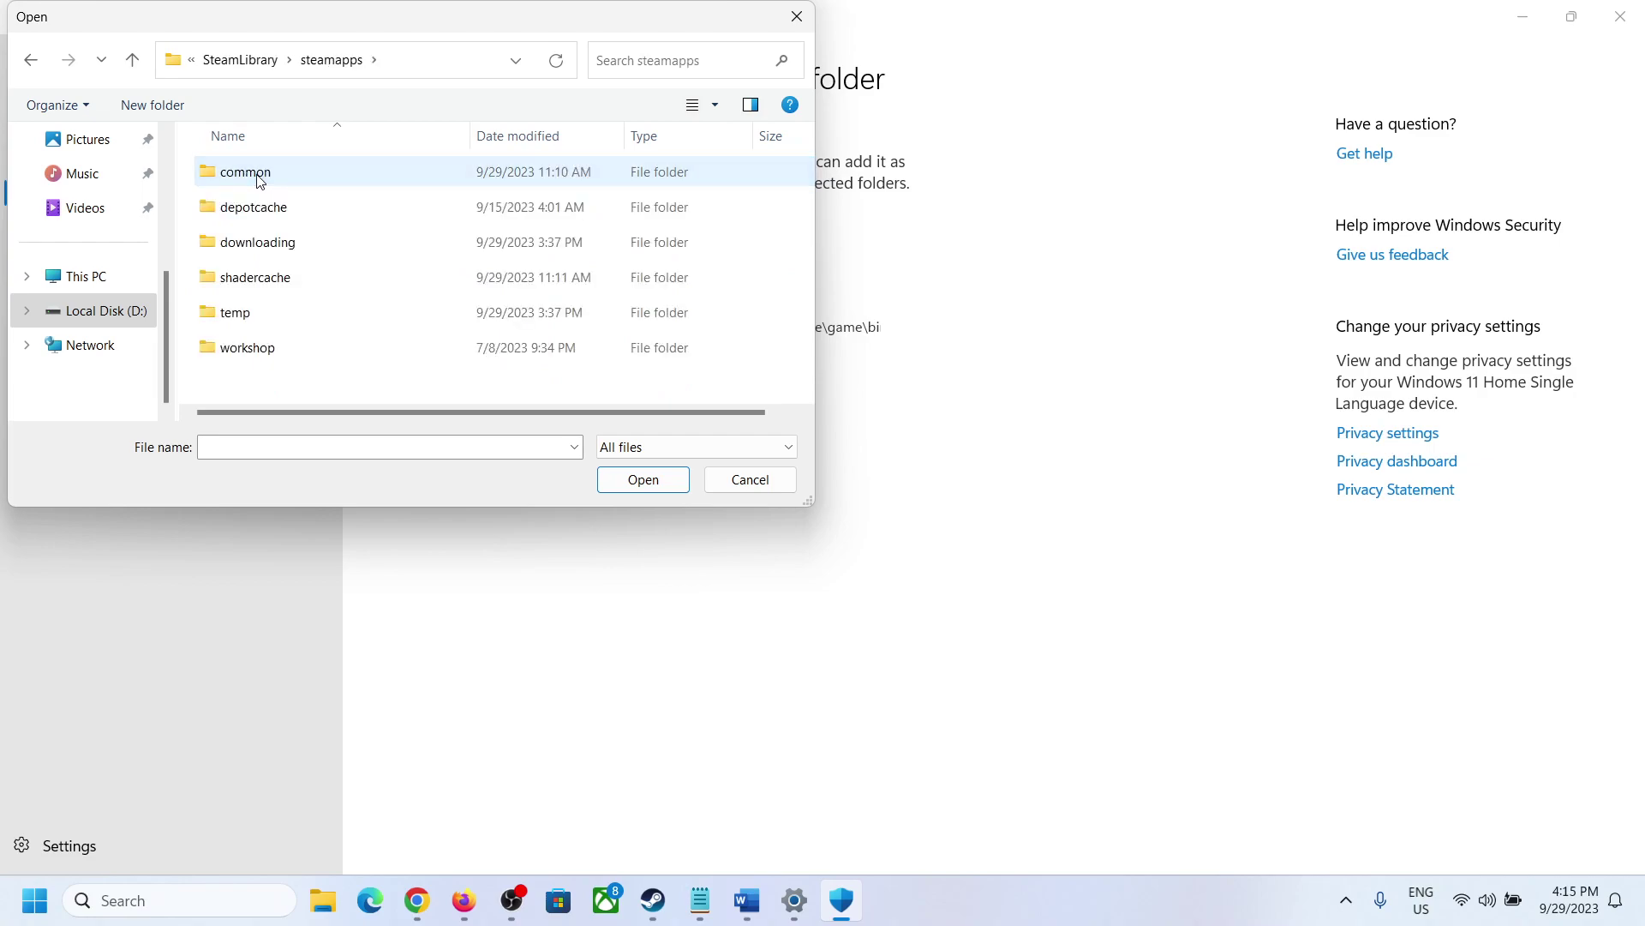
{"action": "double_click", "coordinate": [260, 176]}
{"action": "left_click", "coordinate": [259, 212]}
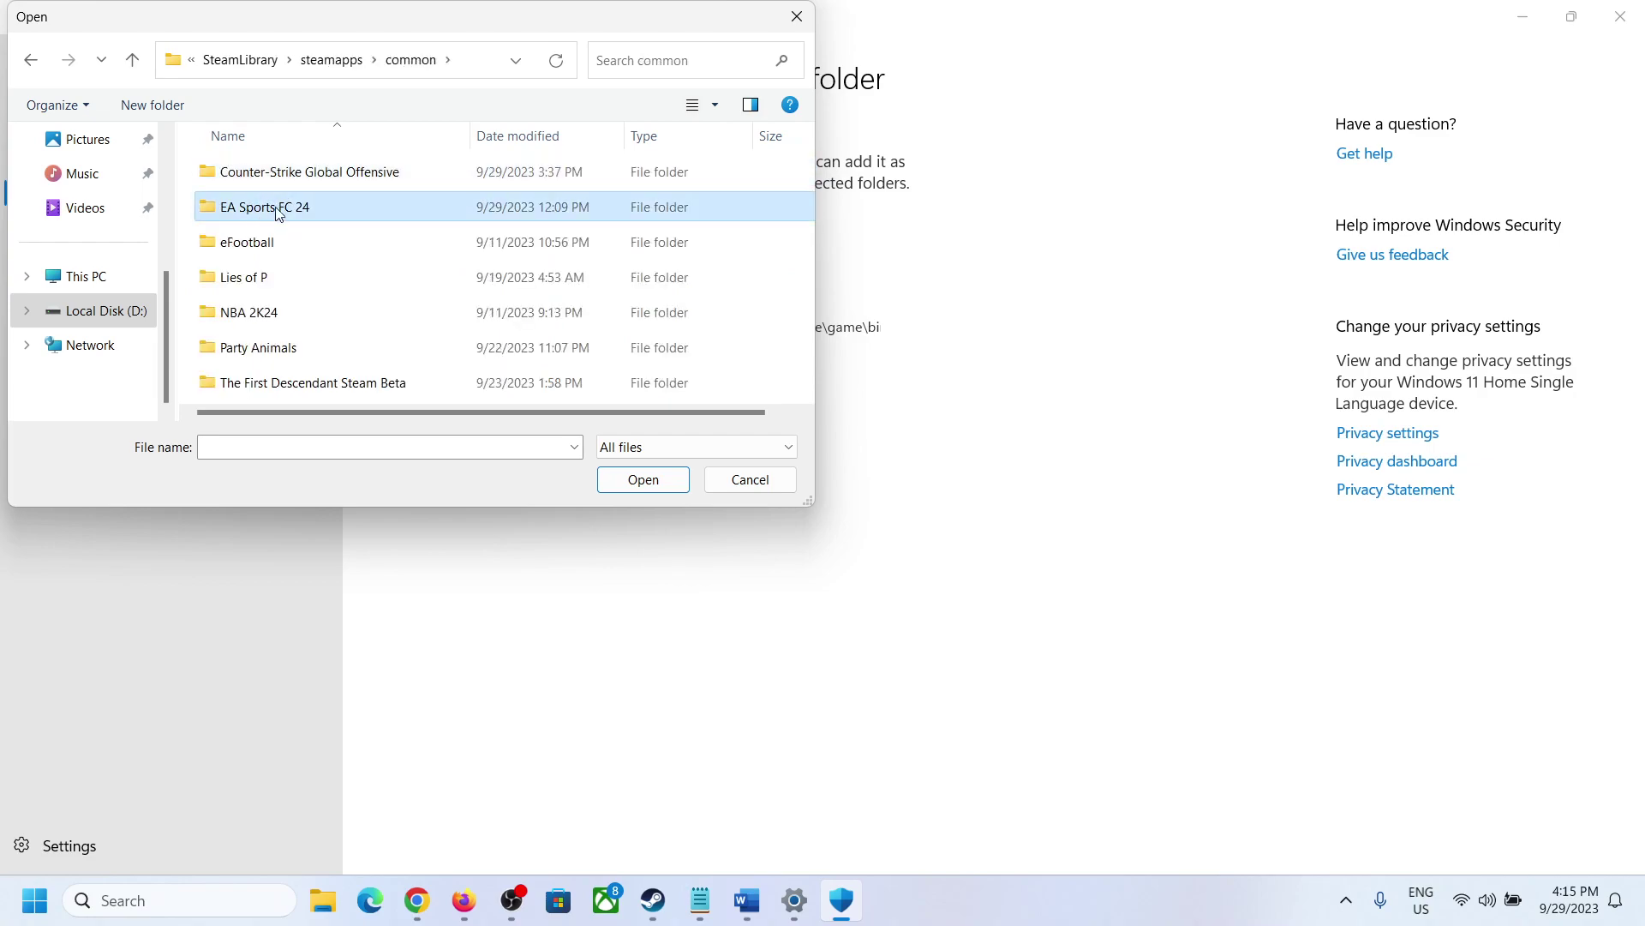
{"action": "double_click", "coordinate": [303, 214]}
{"action": "scroll", "coordinate": [305, 305], "scroll_direction": "down", "scroll_amount": 1}
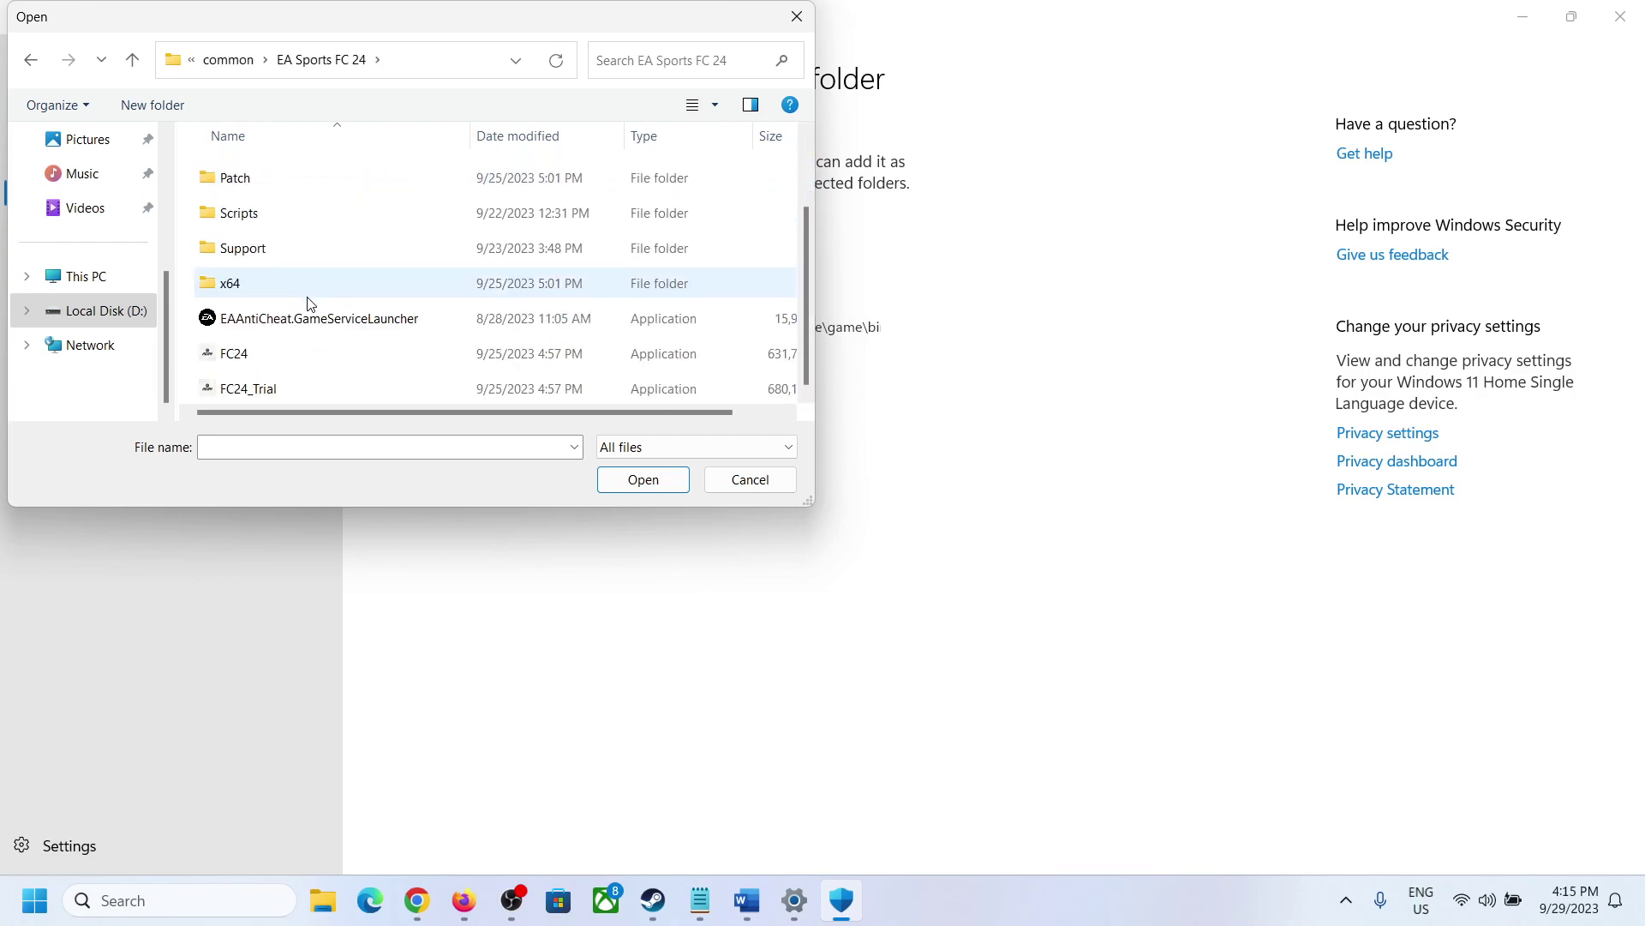
{"action": "left_click", "coordinate": [249, 355]}
{"action": "left_click", "coordinate": [641, 480]}
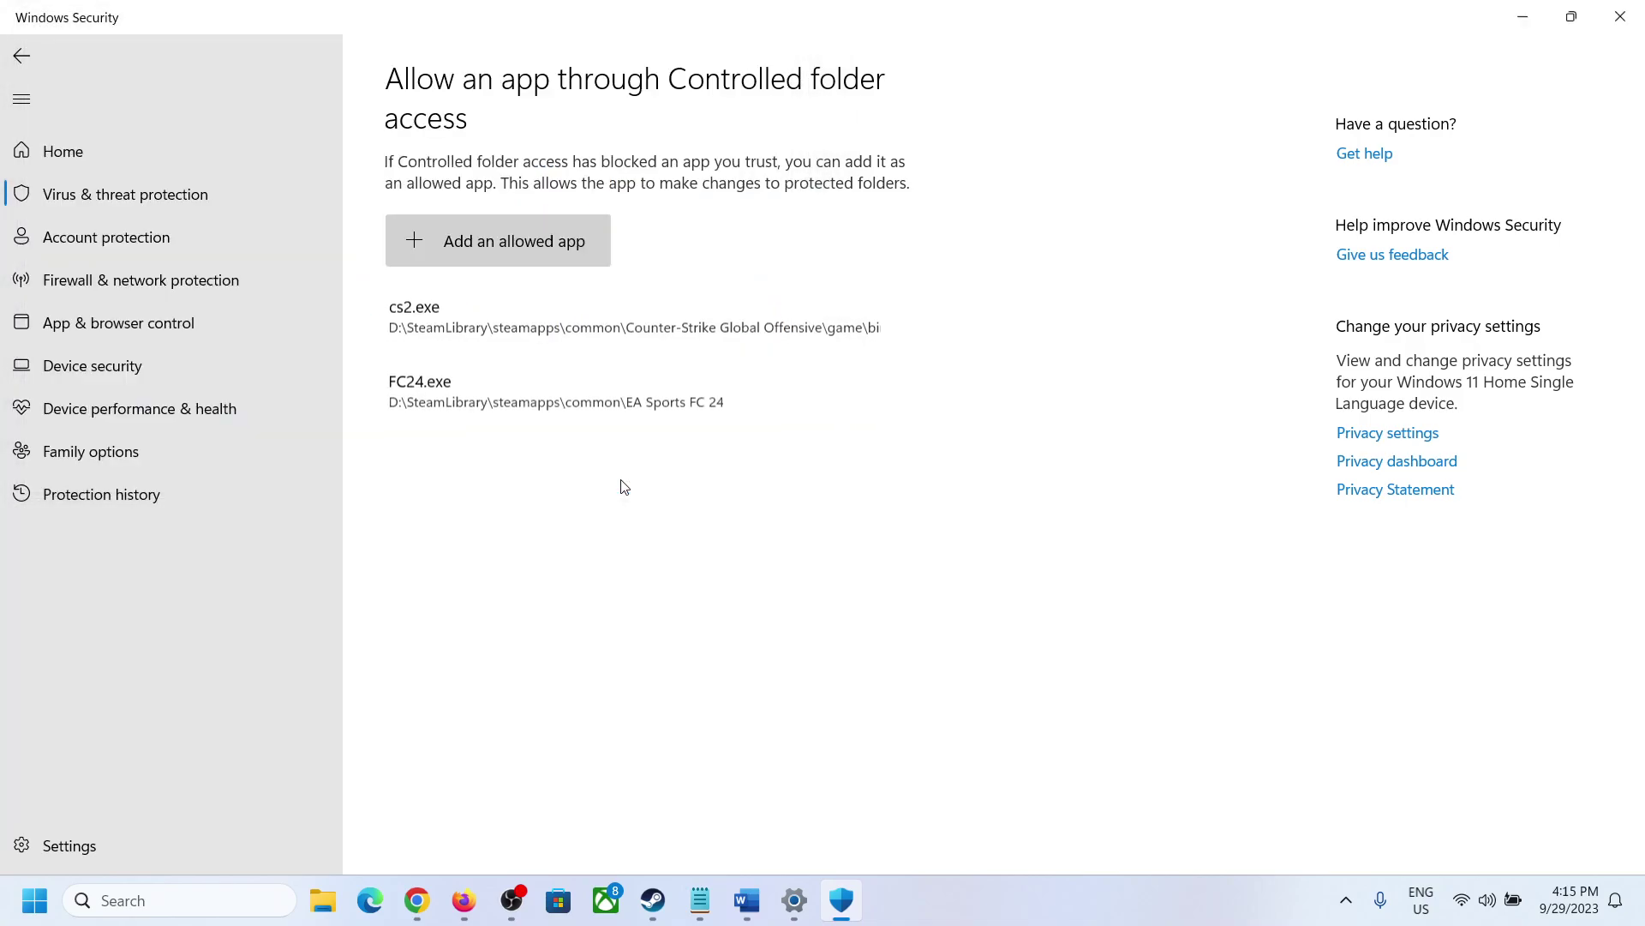
Step: Add the FC24_Trial application from the EA Sports FC 24 folder as another allowed app
{"action": "left_click", "coordinate": [504, 244]}
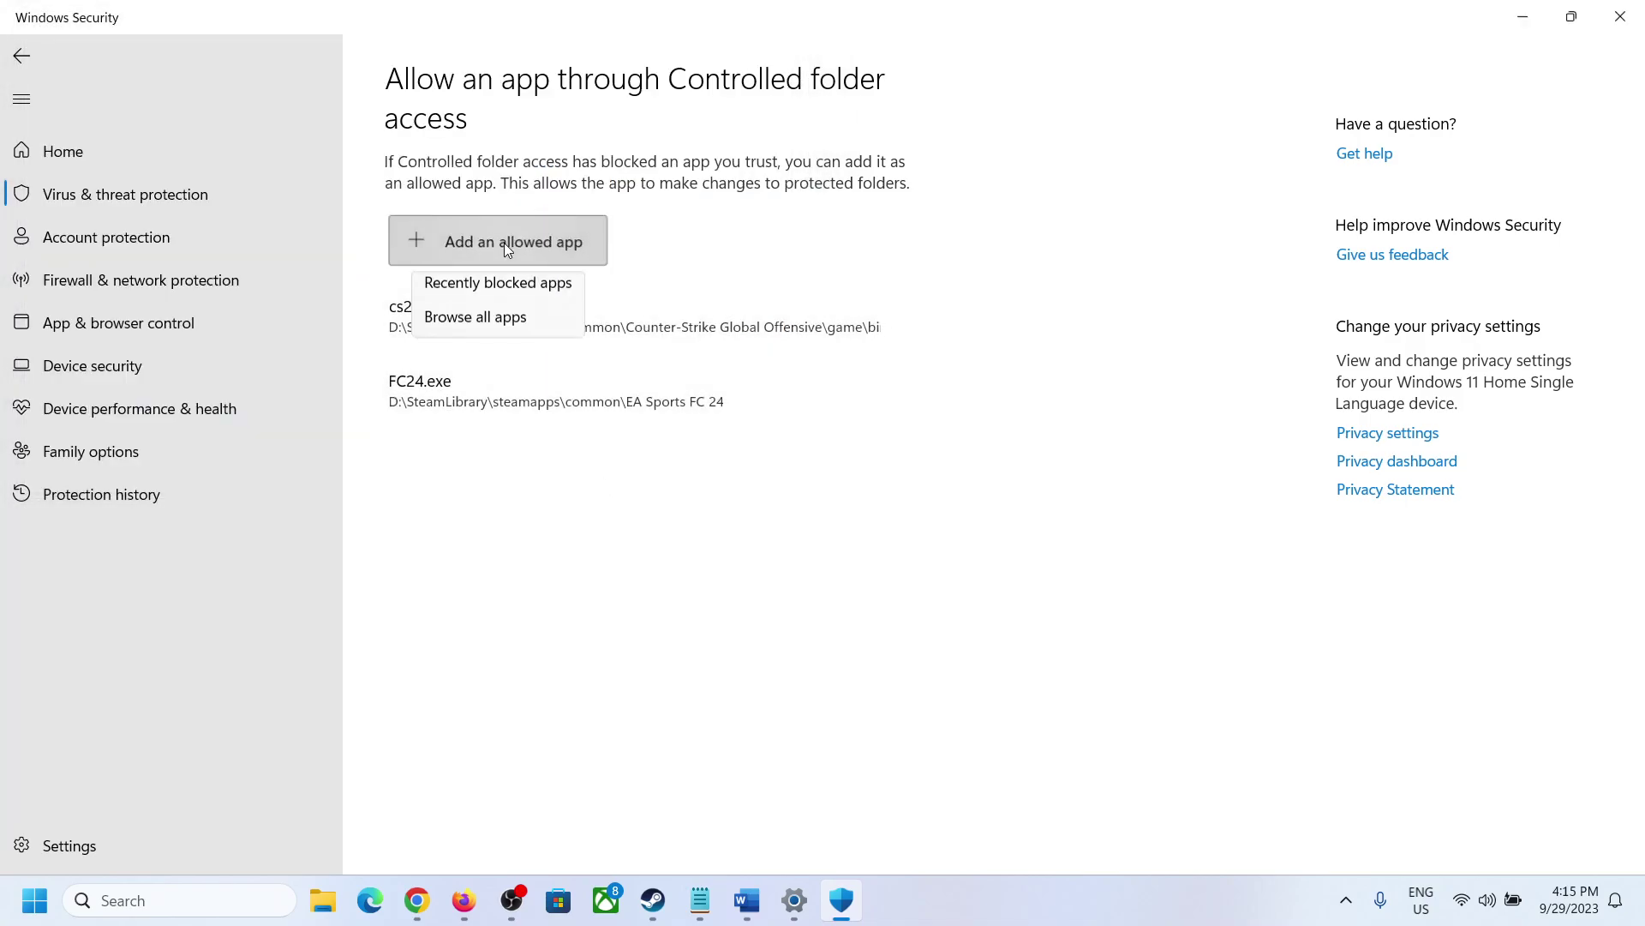
{"action": "left_click", "coordinate": [488, 328]}
{"action": "scroll", "coordinate": [260, 389], "scroll_direction": "down", "scroll_amount": 1}
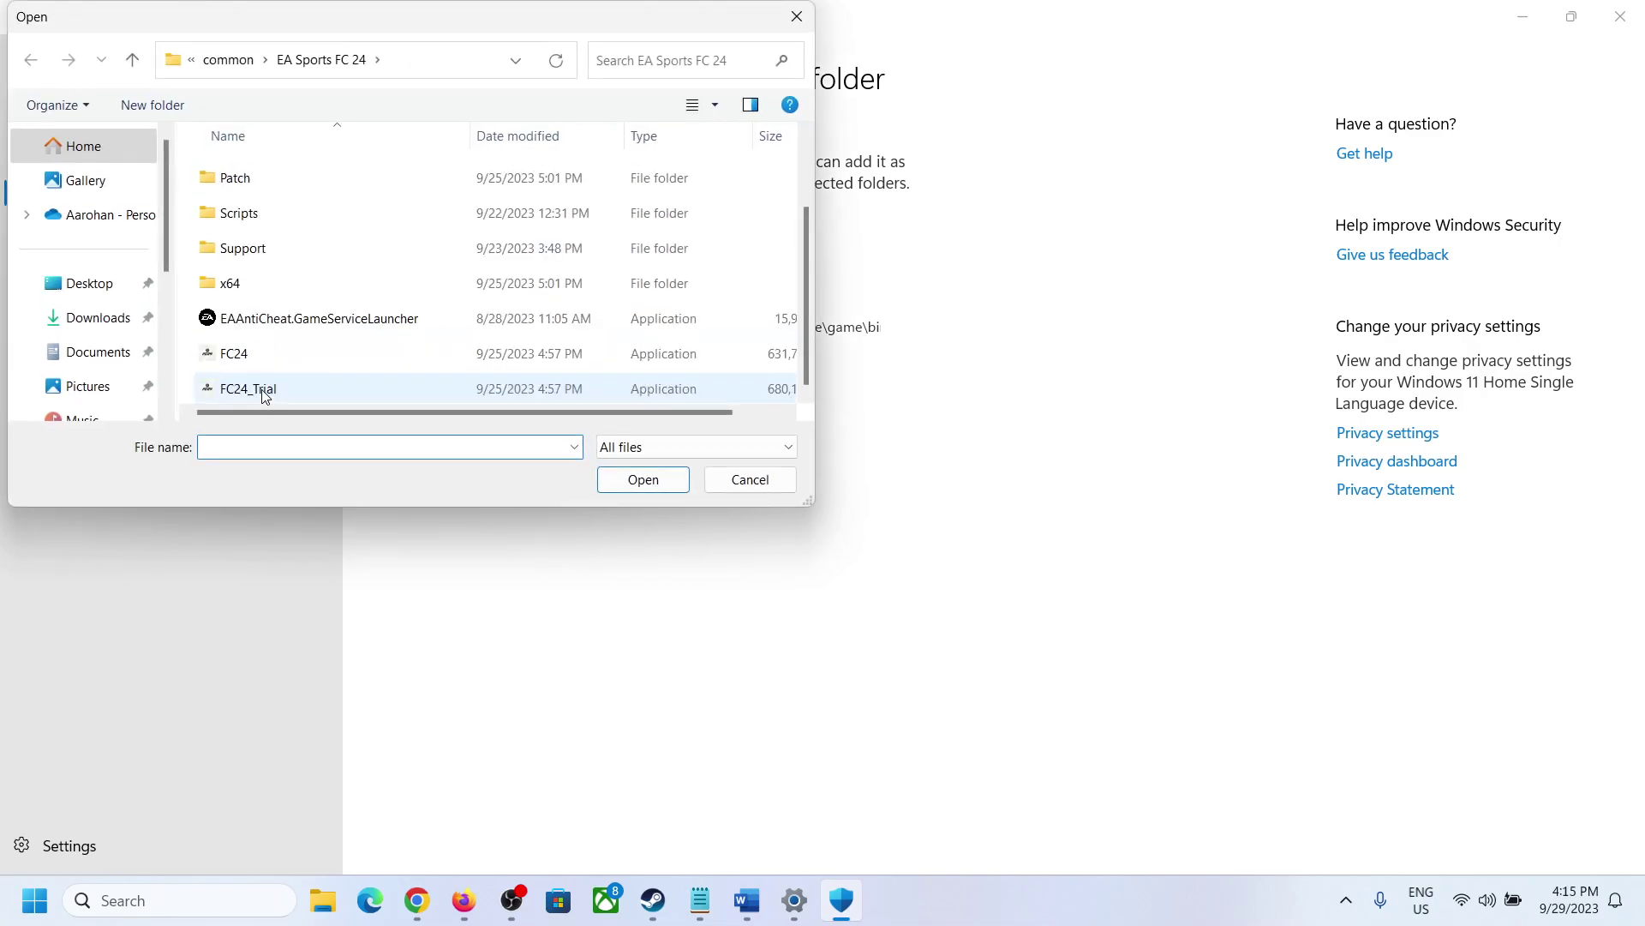
{"action": "left_click", "coordinate": [261, 389]}
{"action": "left_click", "coordinate": [644, 485]}
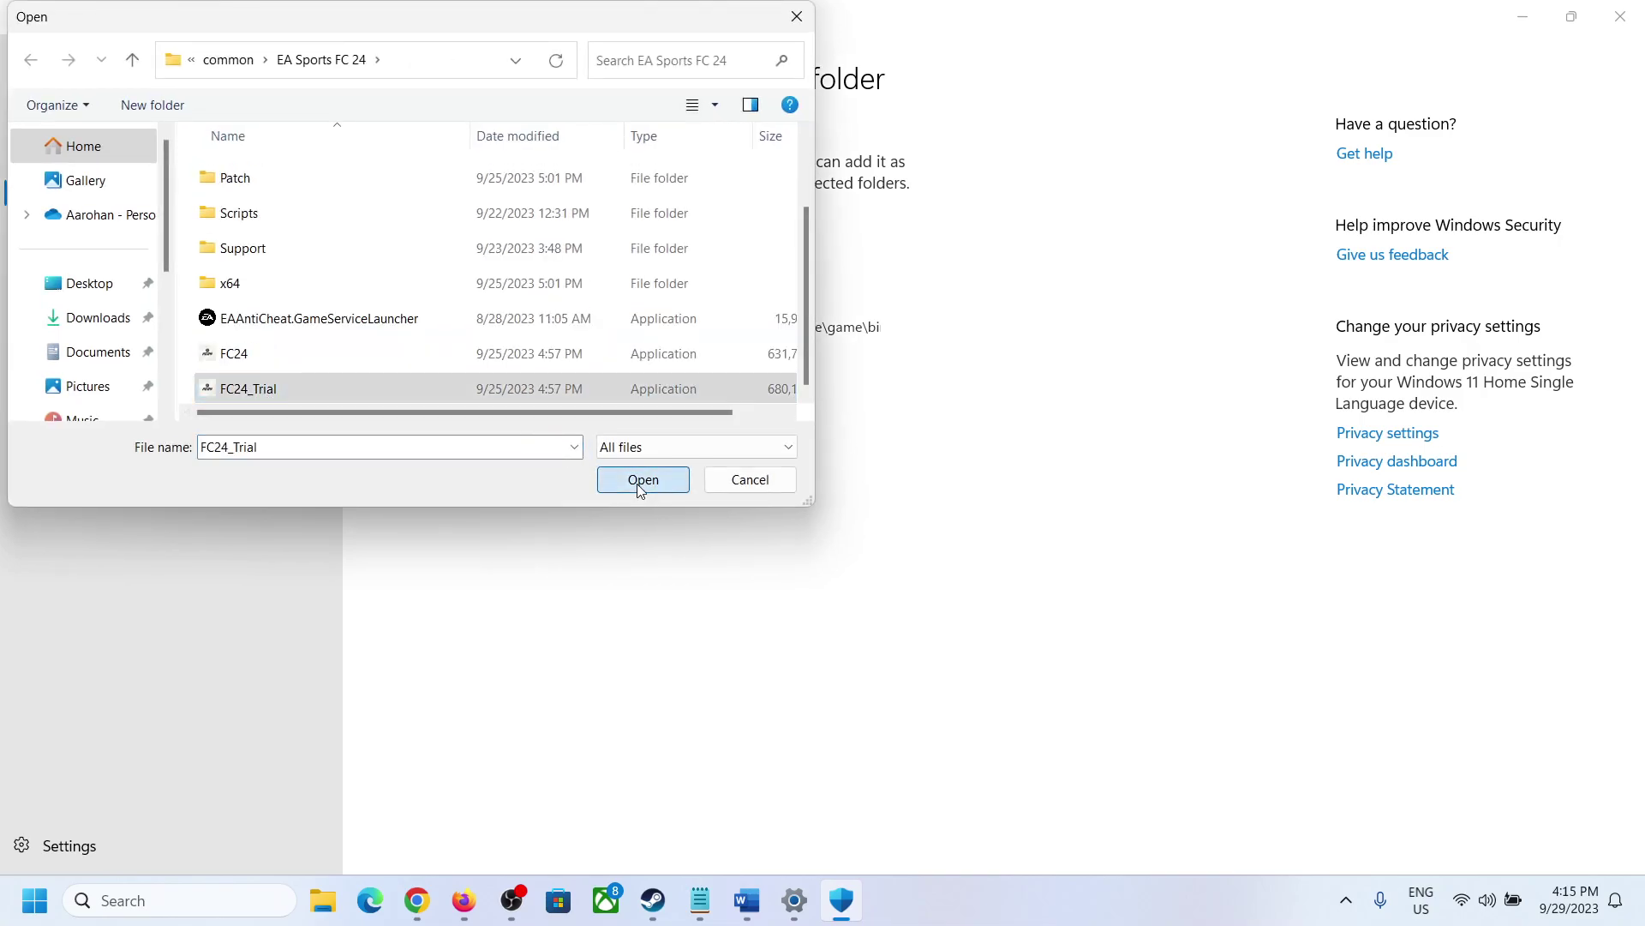
Step: Add the EAAntiCheat.GameServiceLauncher application from the EA Sports FC 24 folder to the allowed apps and close Windows Security
{"action": "left_click", "coordinate": [571, 243]}
{"action": "left_click", "coordinate": [452, 329]}
{"action": "scroll", "coordinate": [283, 371], "scroll_direction": "down", "scroll_amount": 2}
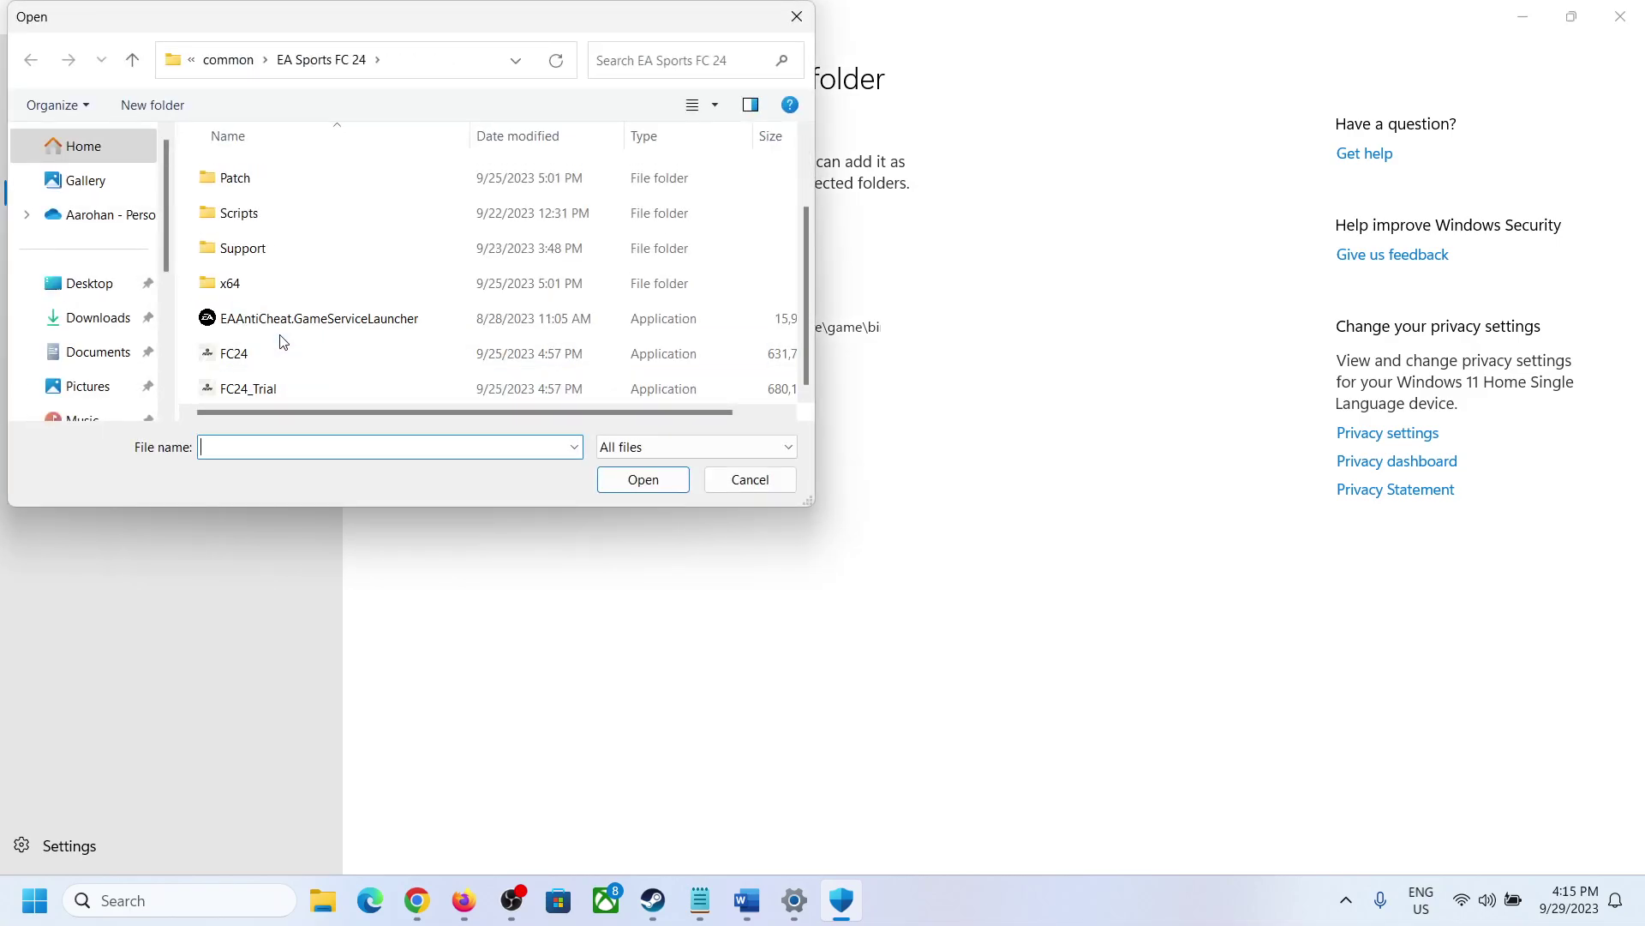
{"action": "left_click", "coordinate": [293, 331]}
{"action": "left_click", "coordinate": [643, 479]}
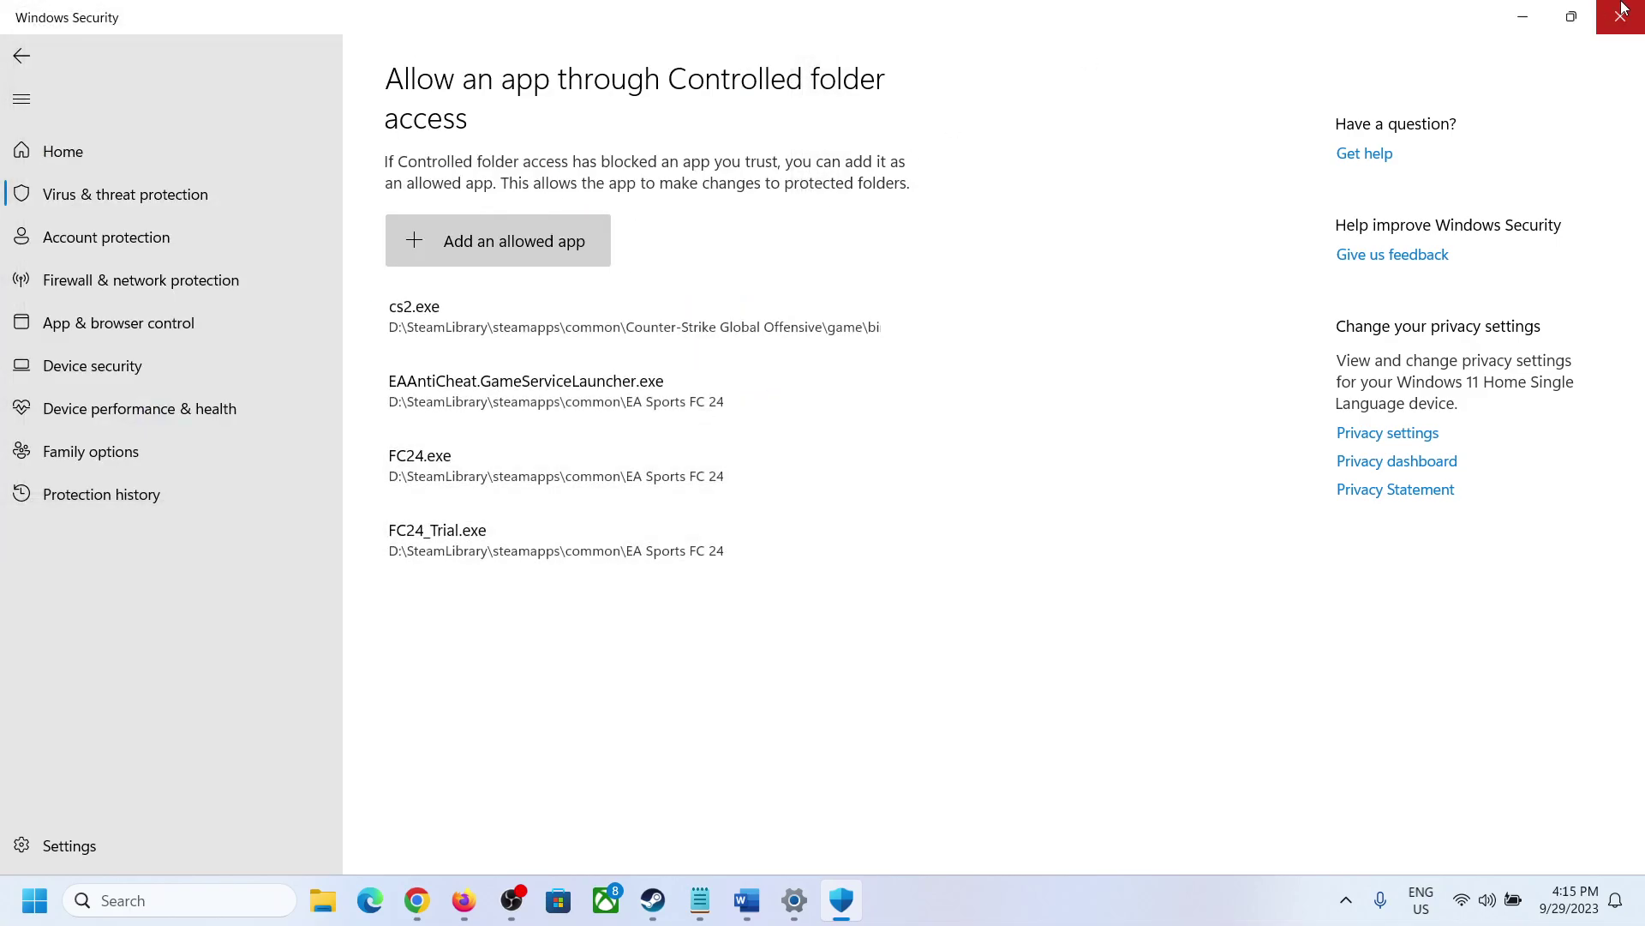
{"action": "left_click", "coordinate": [1609, 28]}
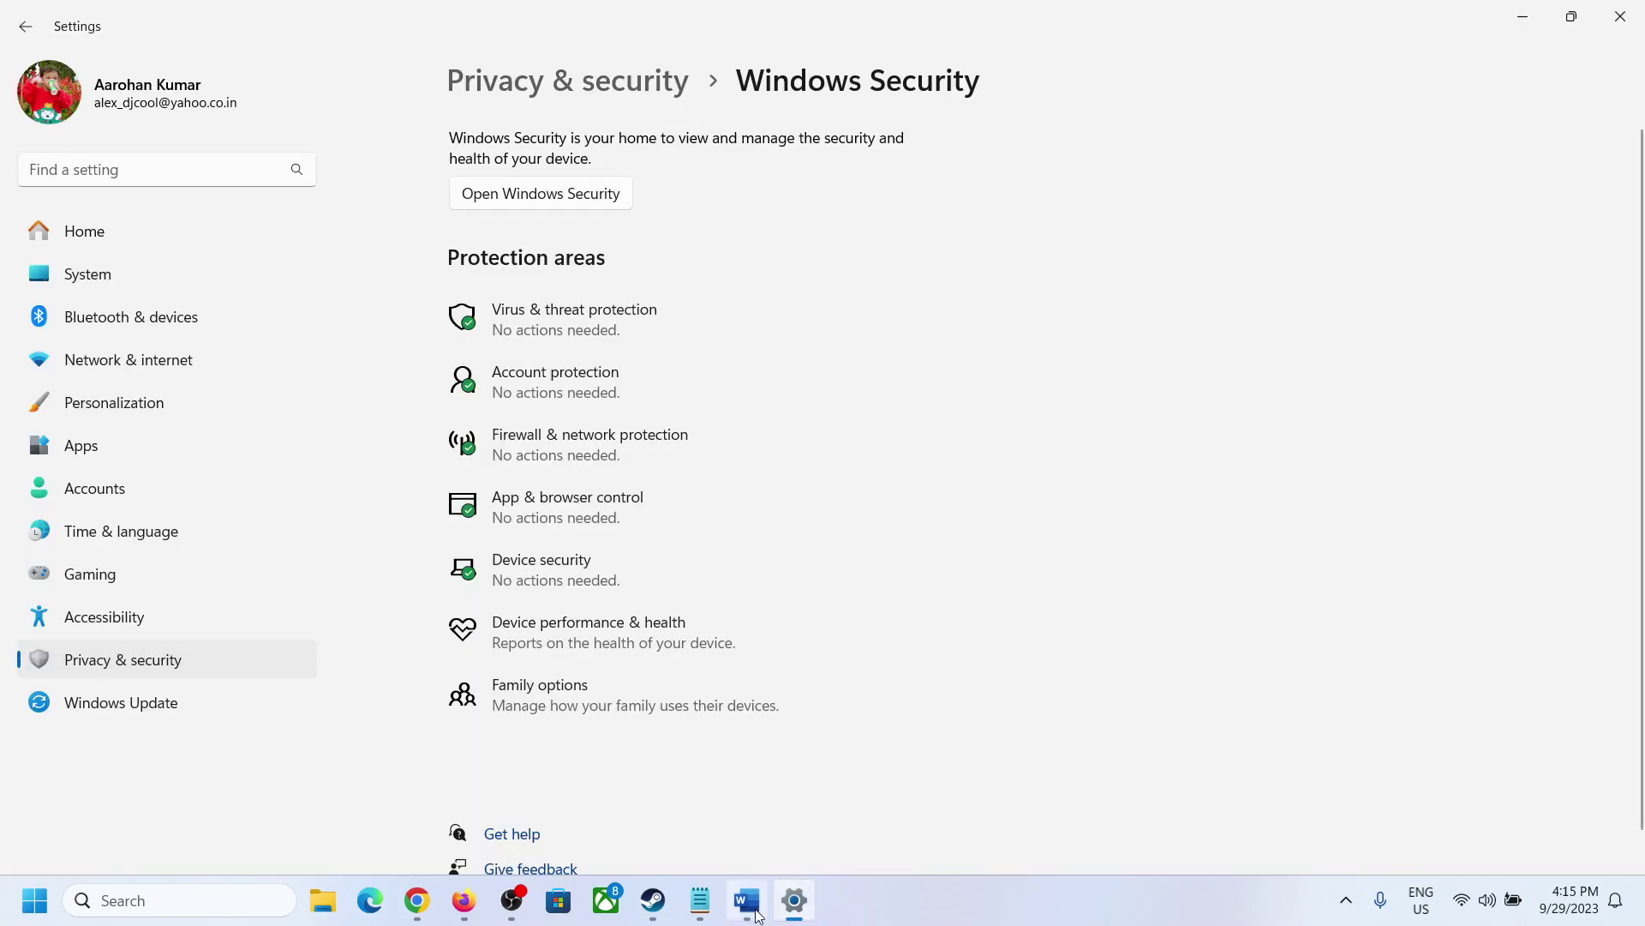
Step: Switch to the Word document and highlight the Step 1 note about enabling the antivirus again once done
{"action": "left_click", "coordinate": [757, 915]}
{"action": "scroll", "coordinate": [527, 668], "scroll_direction": "down", "scroll_amount": 1}
{"action": "scroll", "coordinate": [527, 668], "scroll_direction": "up", "scroll_amount": 1}
{"action": "left_click", "coordinate": [532, 670]}
{"action": "left_click_drag", "start_coordinate": [536, 674], "coordinate": [55, 669]}
{"action": "left_click_drag", "start_coordinate": [721, 664], "coordinate": [1422, 669]}
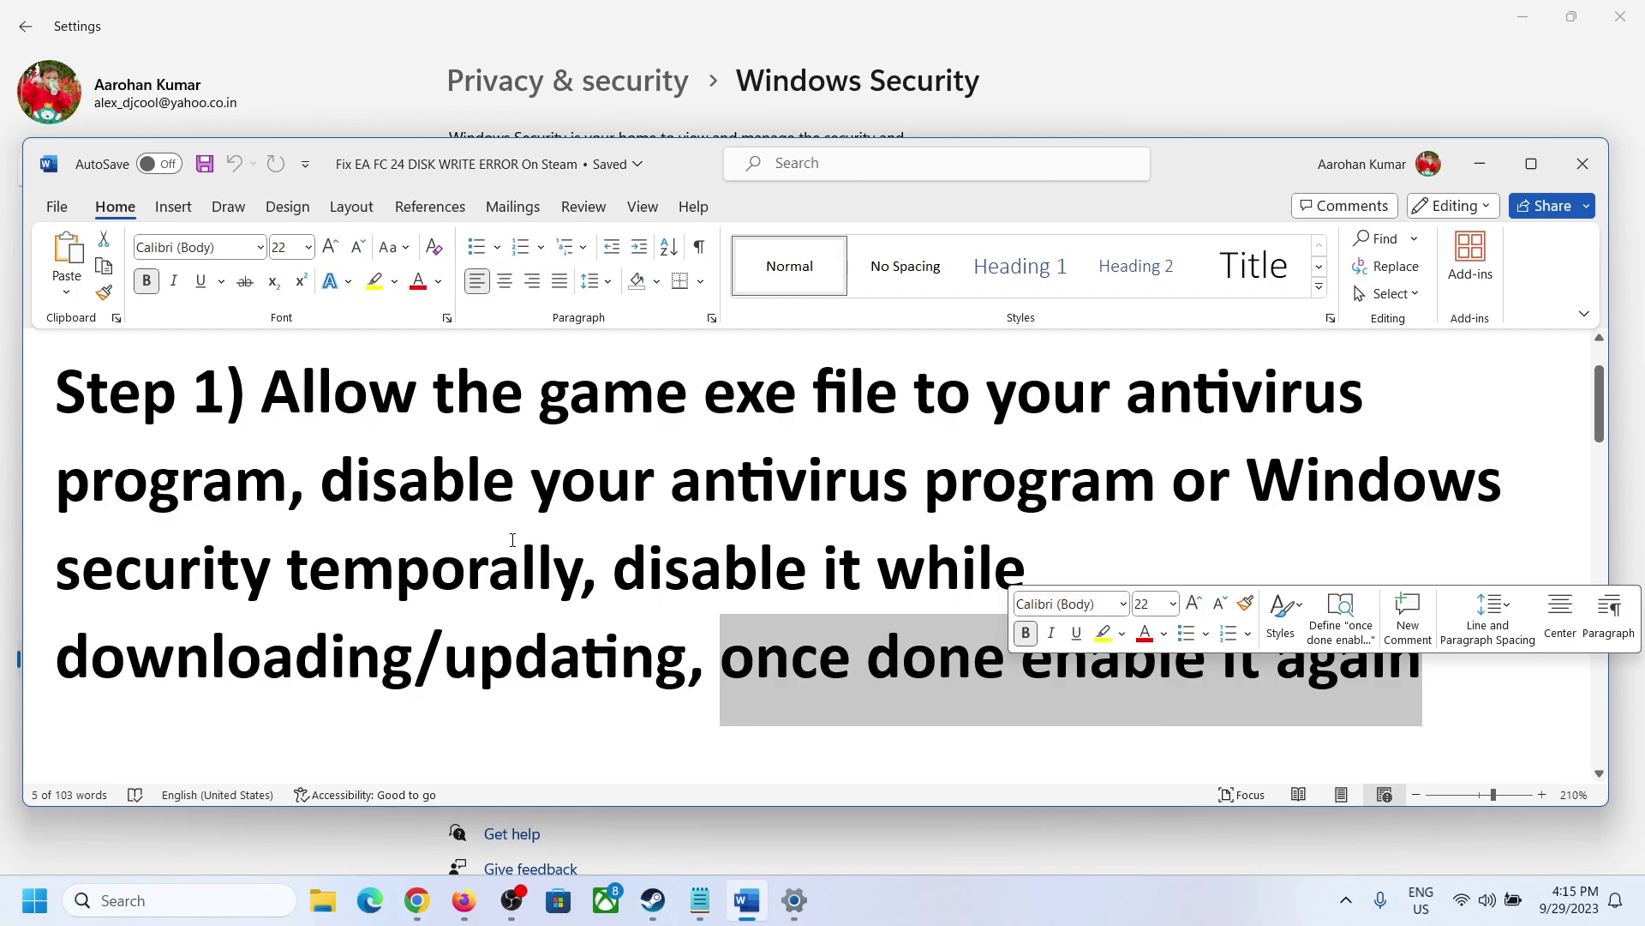
Step: Highlight the Step 2 instruction about running Steam as an administrator
{"action": "scroll", "coordinate": [513, 540], "scroll_direction": "down", "scroll_amount": 3}
{"action": "scroll", "coordinate": [420, 590], "scroll_direction": "up", "scroll_amount": 1}
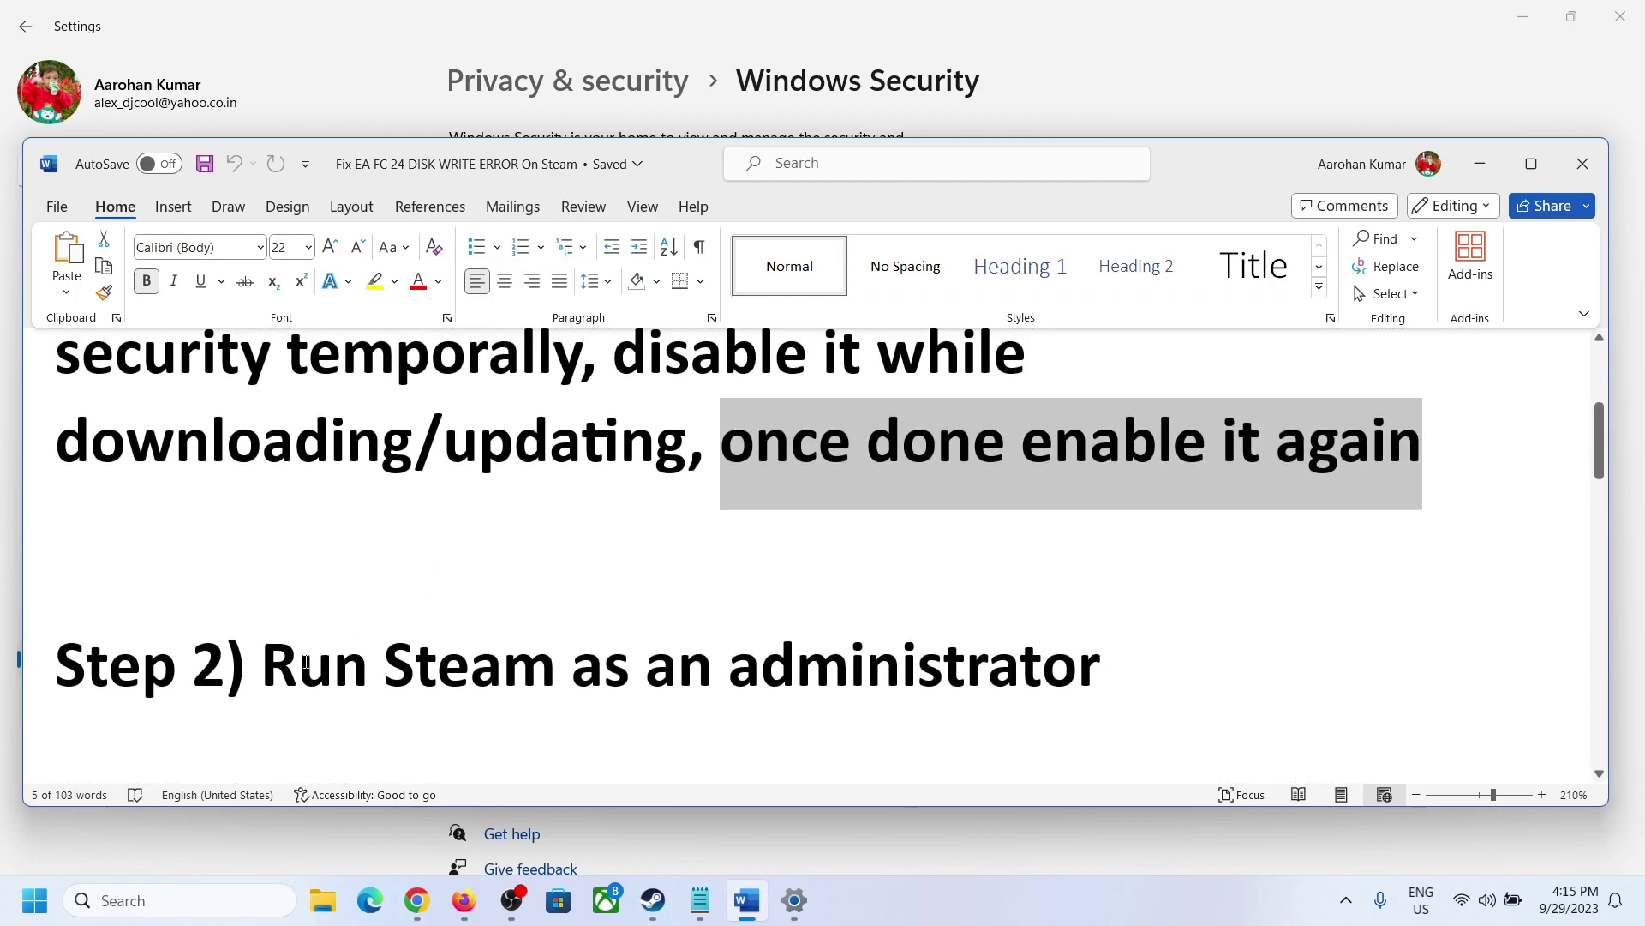
{"action": "left_click_drag", "start_coordinate": [306, 661], "coordinate": [881, 662]}
{"action": "left_click_drag", "start_coordinate": [325, 690], "coordinate": [1131, 677]}
Step: Search Windows for steam, show the app's option to run as administrator, and dismiss the search without launching it
{"action": "left_click", "coordinate": [212, 894]}
{"action": "type", "text": "steam"}
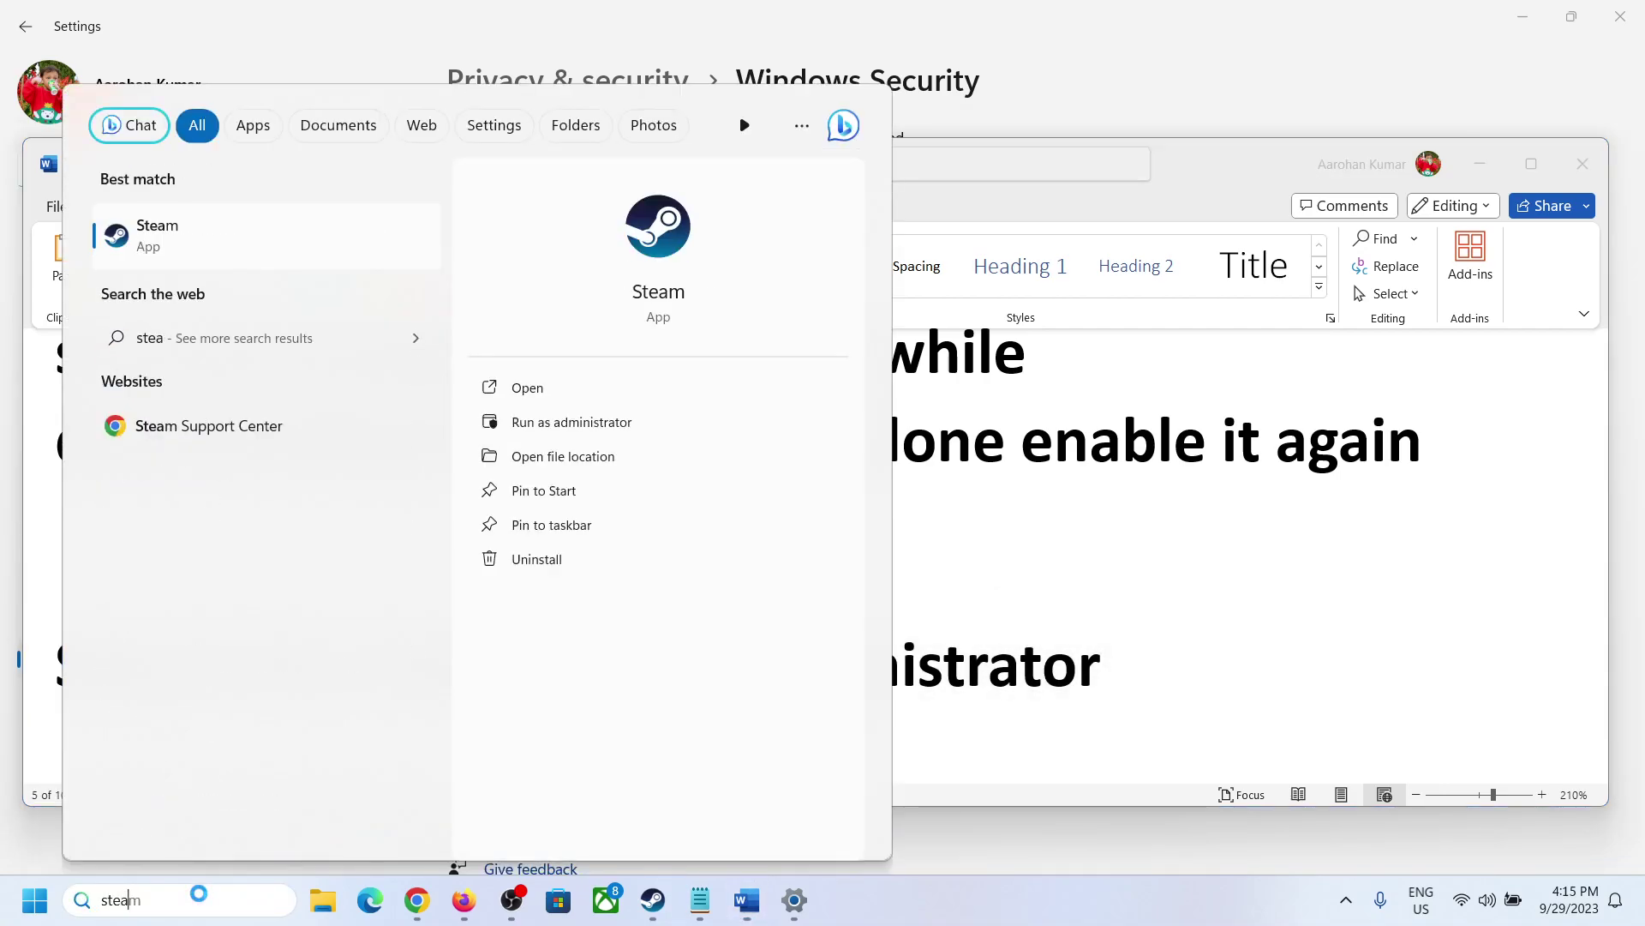
{"action": "right_click", "coordinate": [206, 242]}
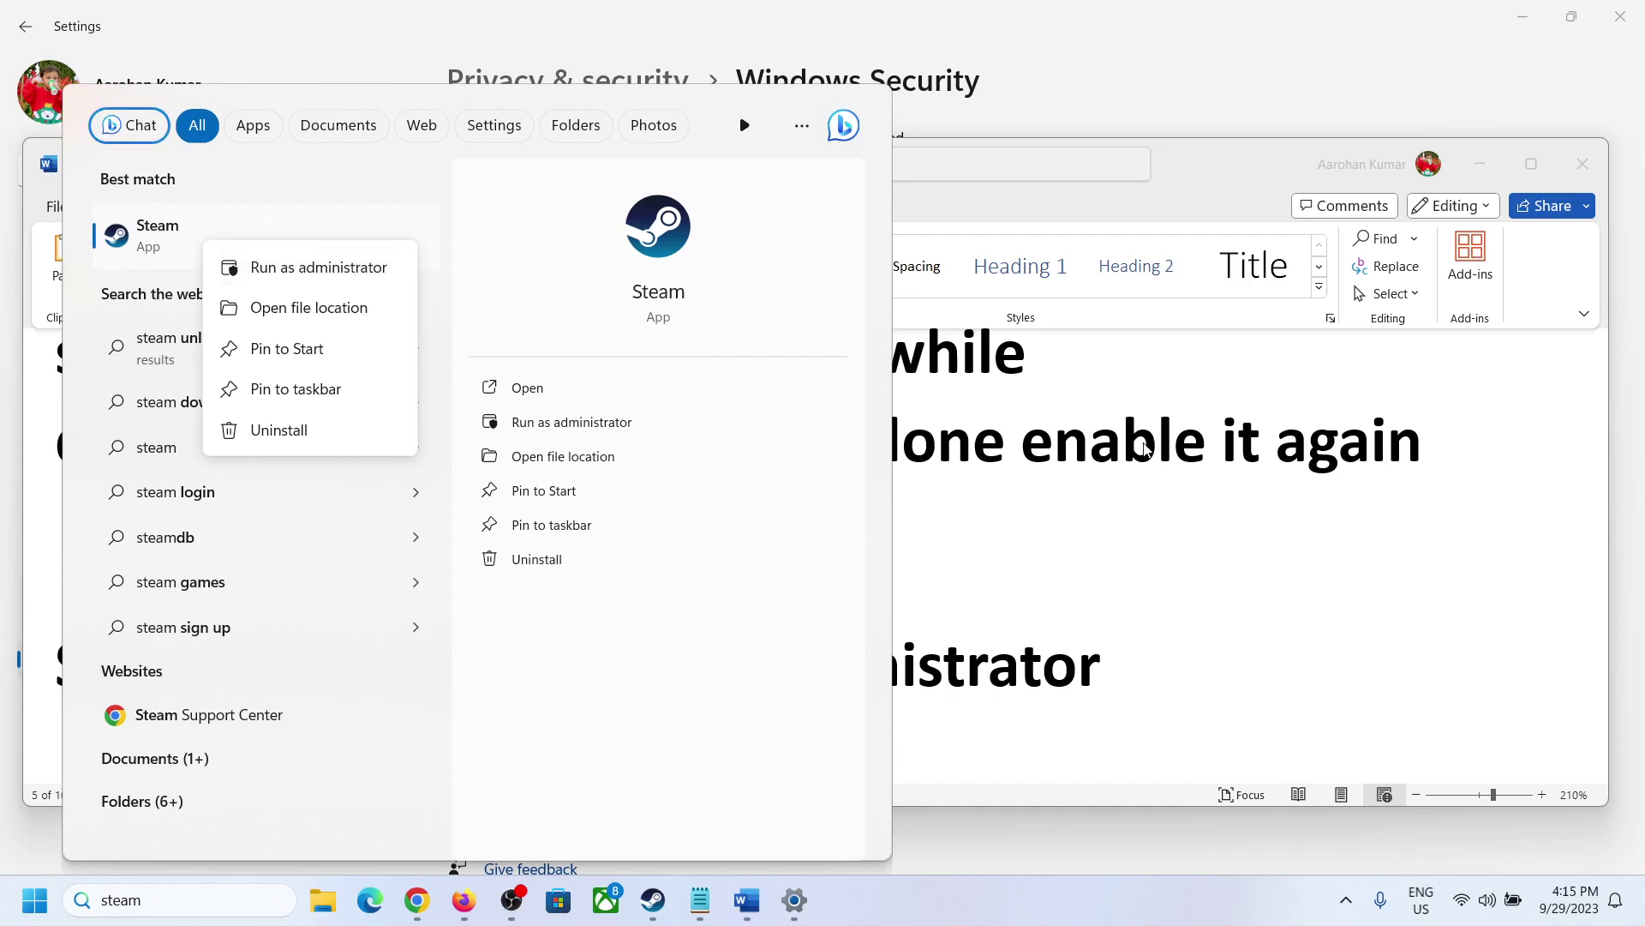
{"action": "left_click", "coordinate": [724, 612]}
{"action": "left_click", "coordinate": [666, 576]}
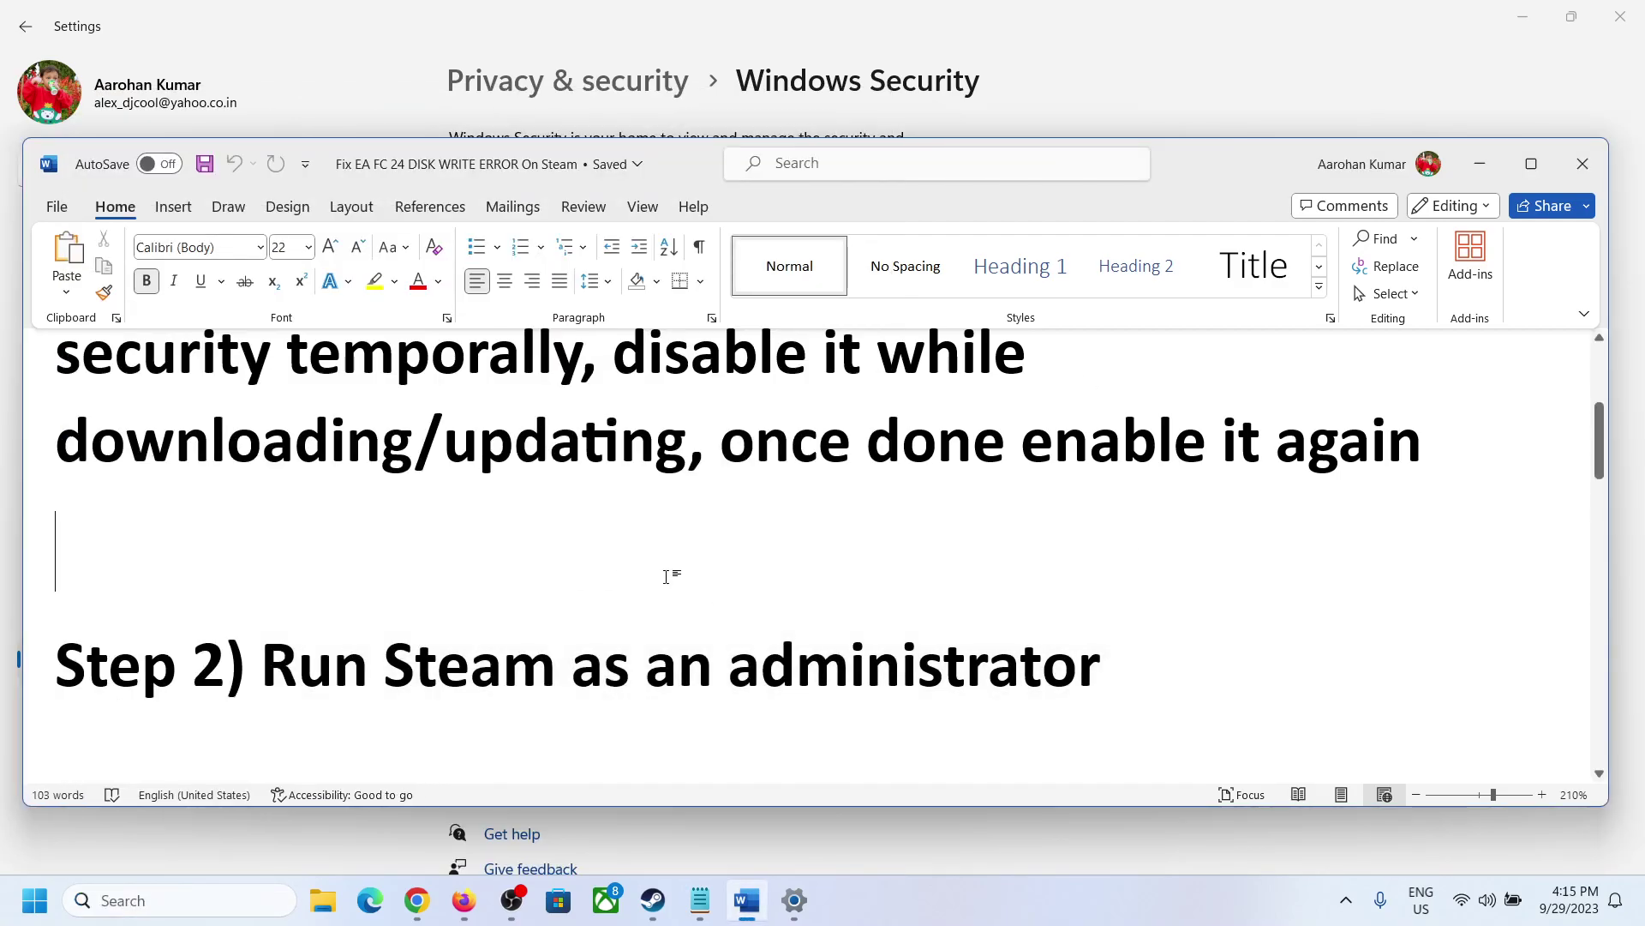
Step: Highlight the Step 3 instruction about unchecking "read only" on the Steam folder
{"action": "scroll", "coordinate": [668, 576], "scroll_direction": "down", "scroll_amount": 4}
{"action": "scroll", "coordinate": [666, 576], "scroll_direction": "up", "scroll_amount": 1}
{"action": "scroll", "coordinate": [666, 576], "scroll_direction": "up", "scroll_amount": 1}
{"action": "left_click_drag", "start_coordinate": [262, 677], "coordinate": [1293, 648]}
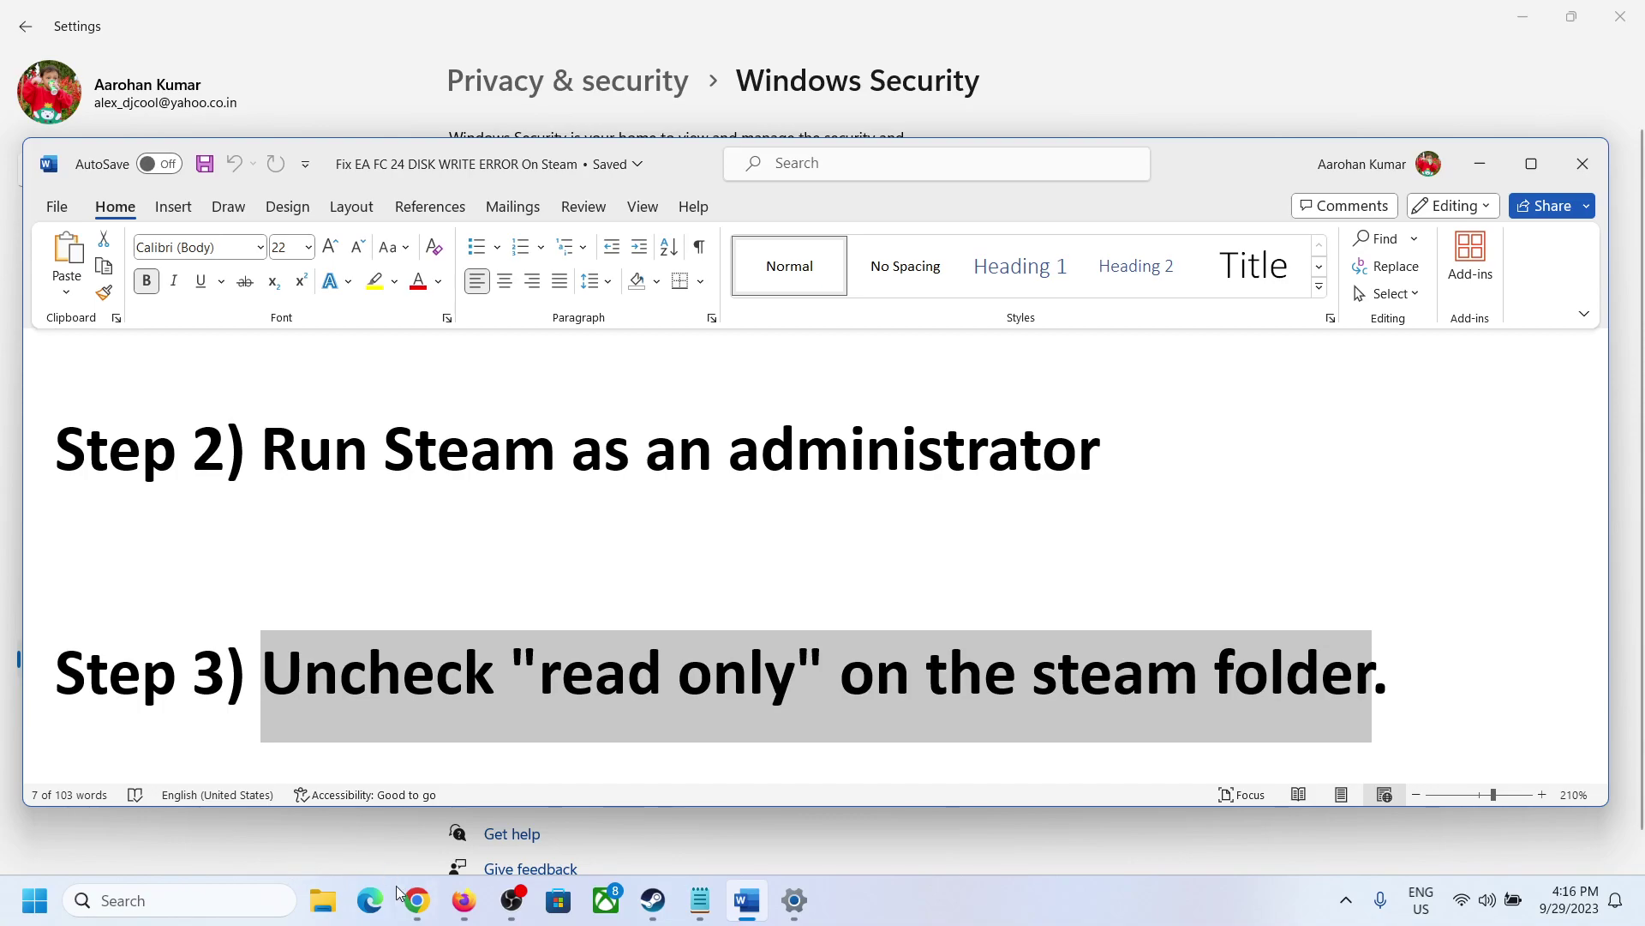
Step: Go to the Program Files (x86) folder on the OS (C:) drive in File Explorer
{"action": "left_click", "coordinate": [322, 900]}
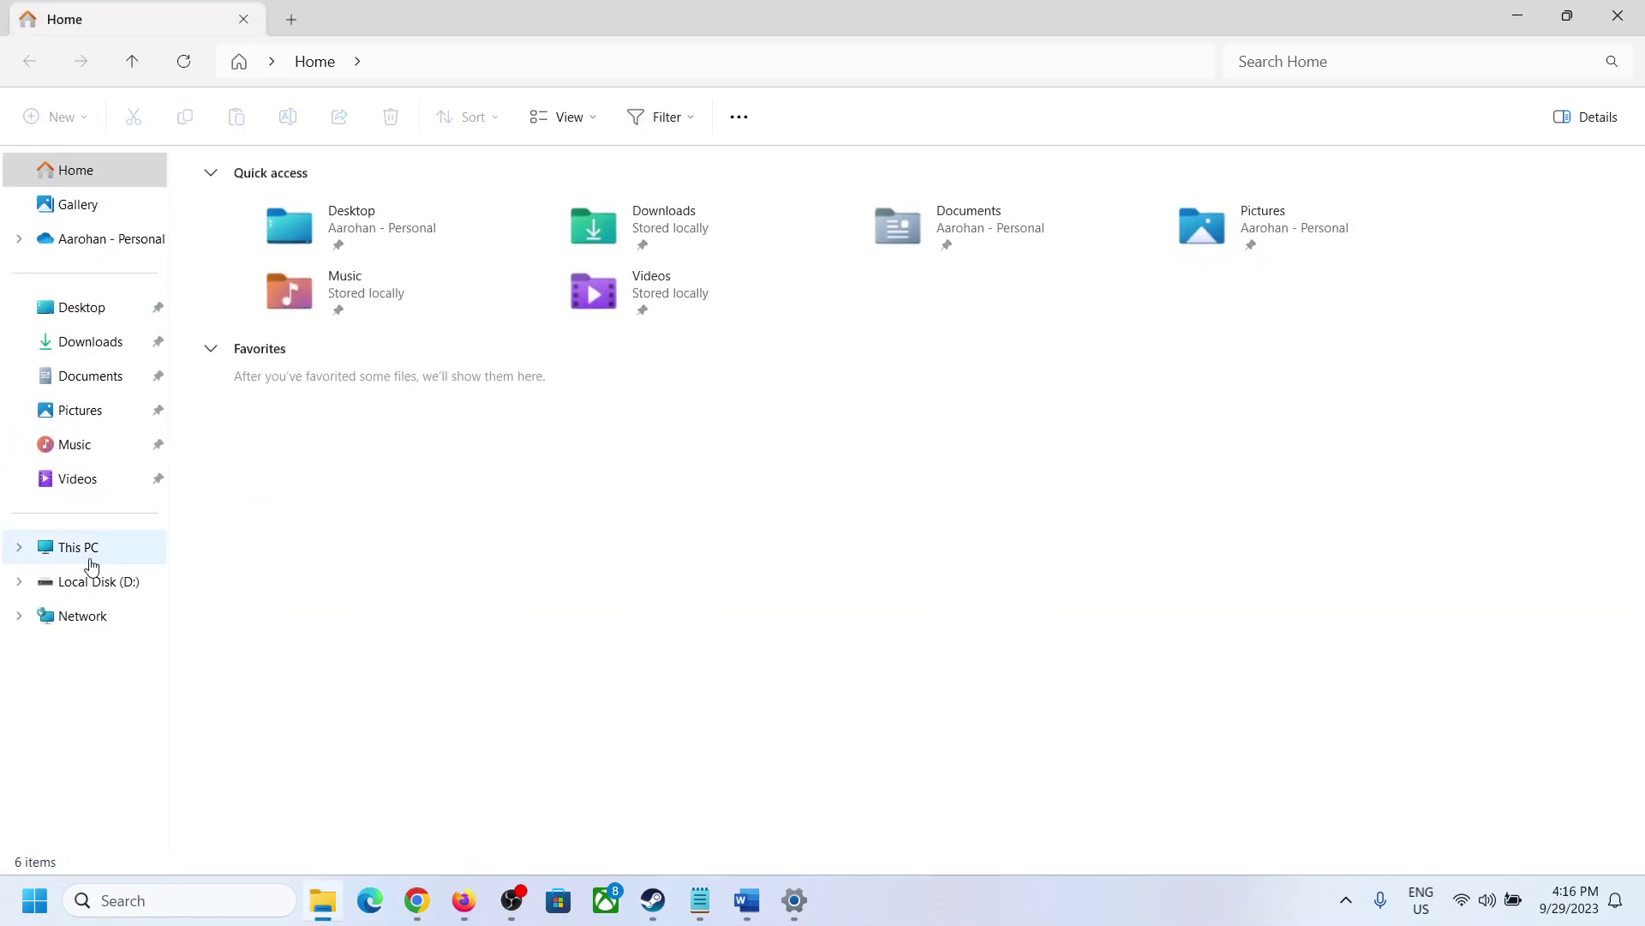
{"action": "left_click", "coordinate": [86, 553]}
{"action": "double_click", "coordinate": [305, 233]}
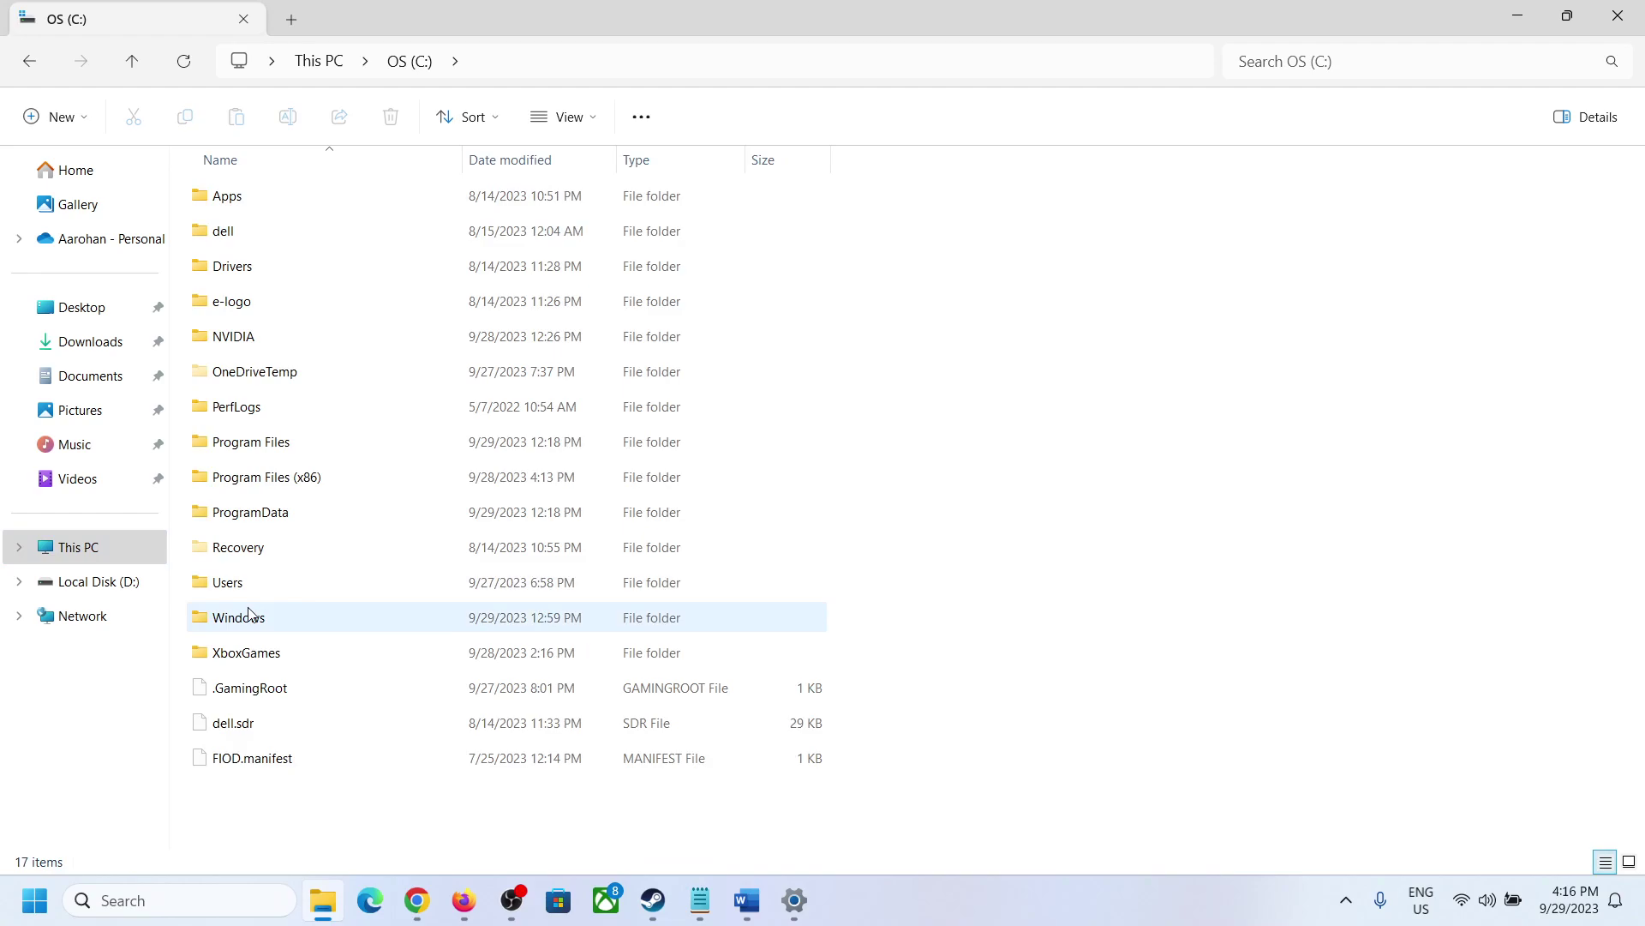
{"action": "double_click", "coordinate": [285, 481]}
{"action": "scroll", "coordinate": [322, 597], "scroll_direction": "down", "scroll_amount": 1}
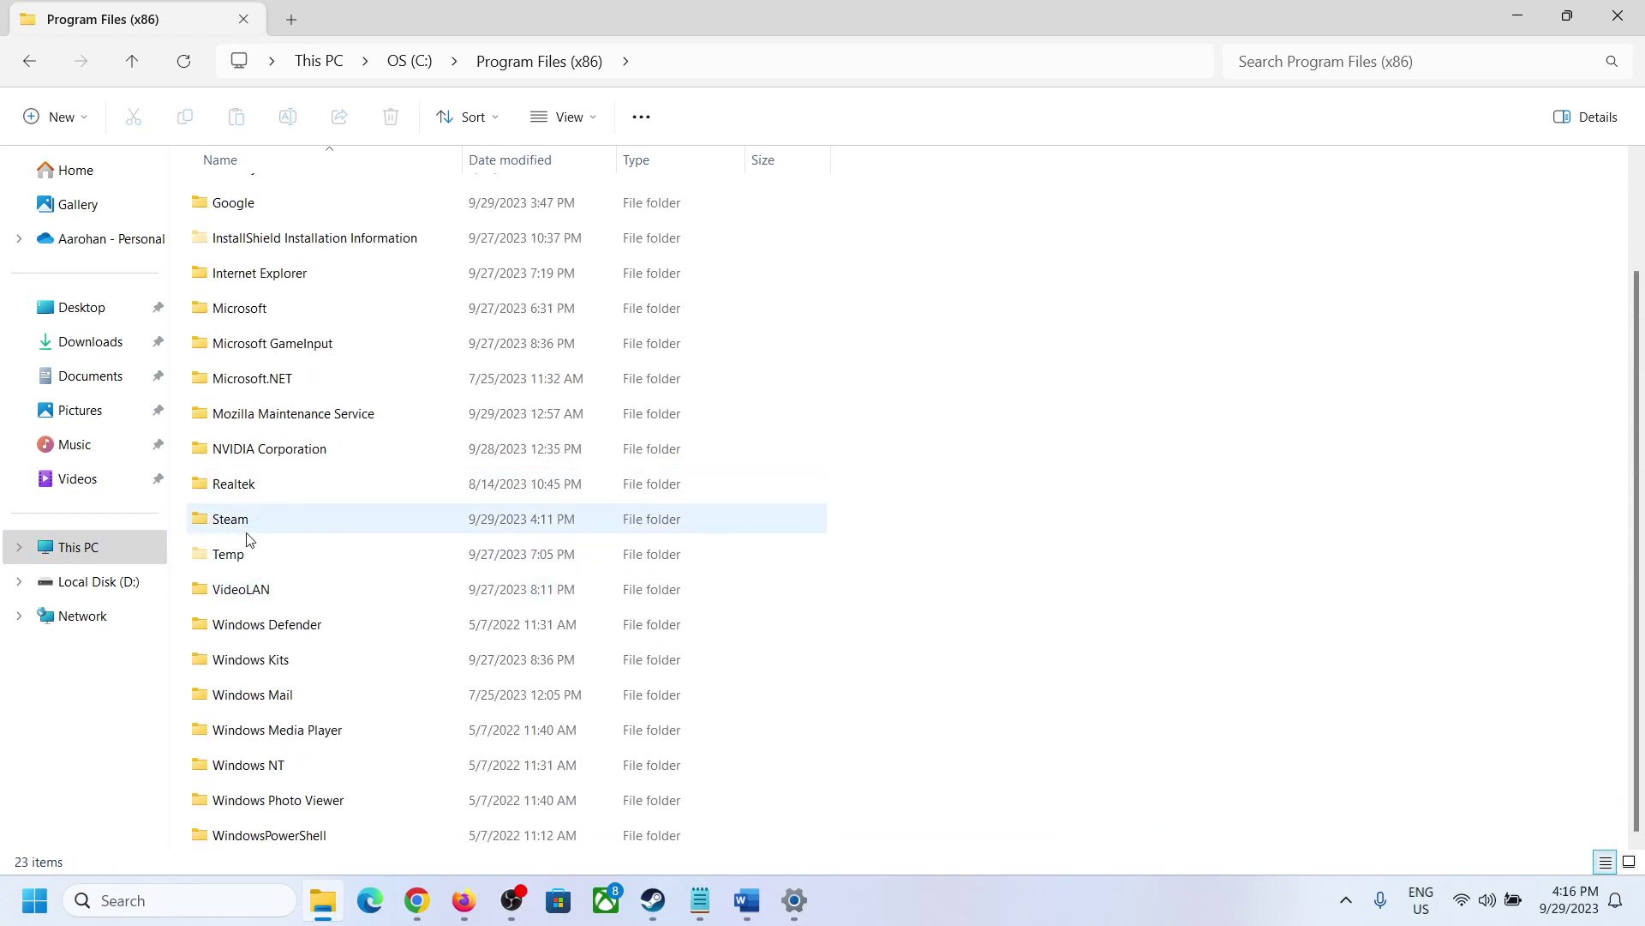
Step: Clear the Read-only attribute in the Steam folder's properties, apply the change, and close the properties
{"action": "left_click", "coordinate": [228, 528]}
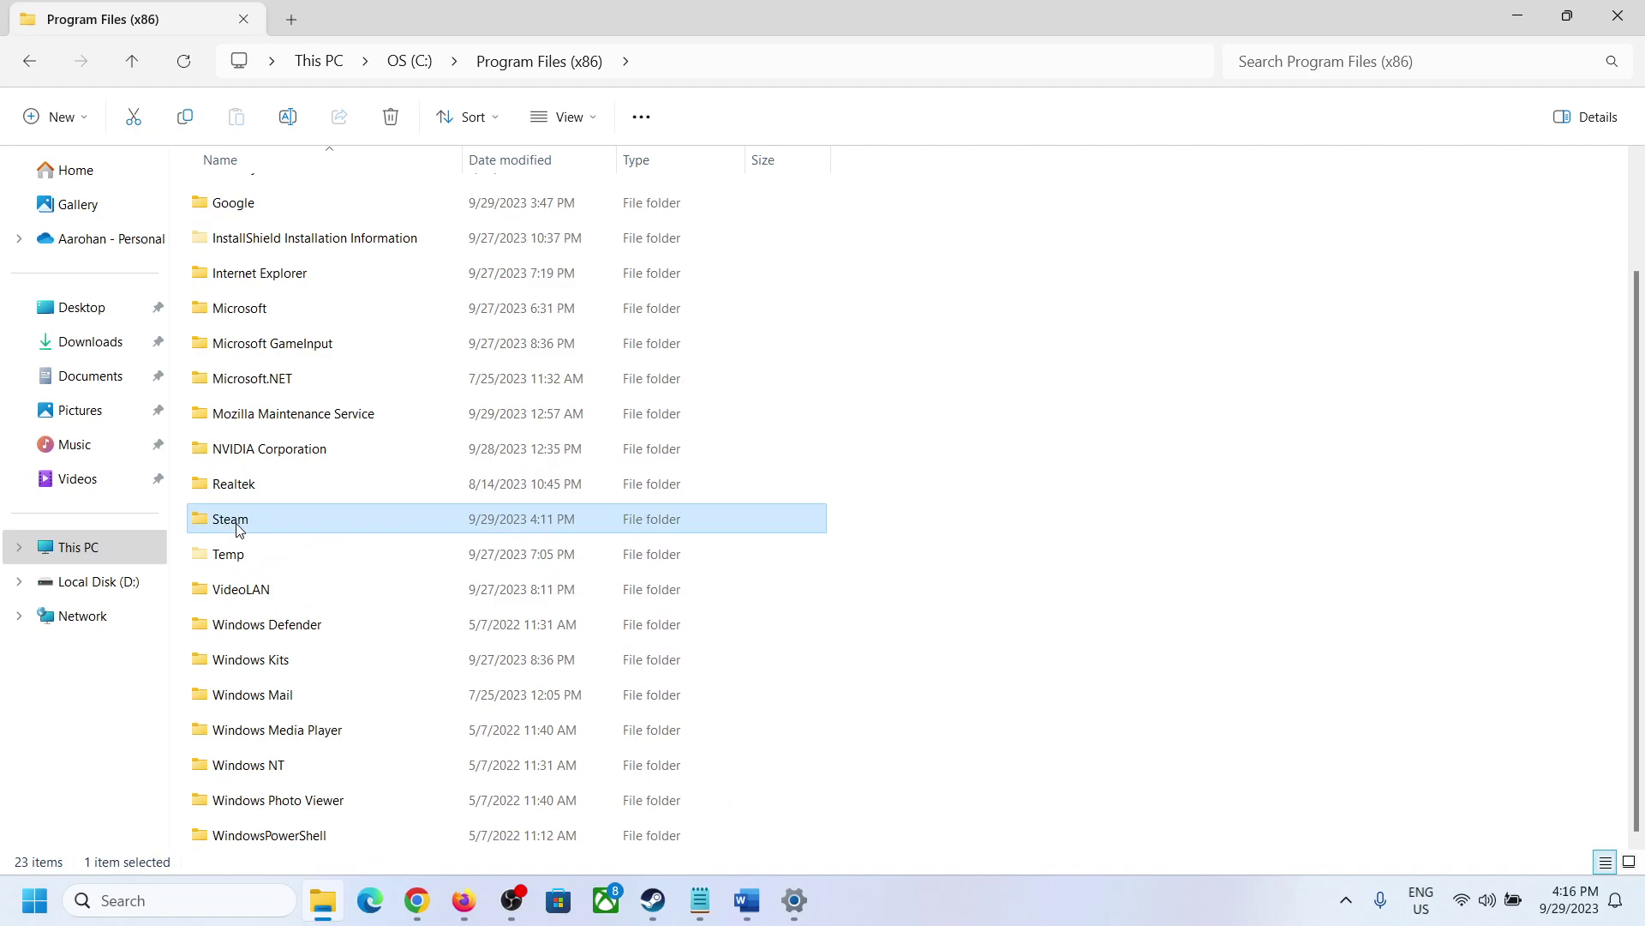
{"action": "right_click", "coordinate": [240, 528]}
{"action": "left_click", "coordinate": [326, 414]}
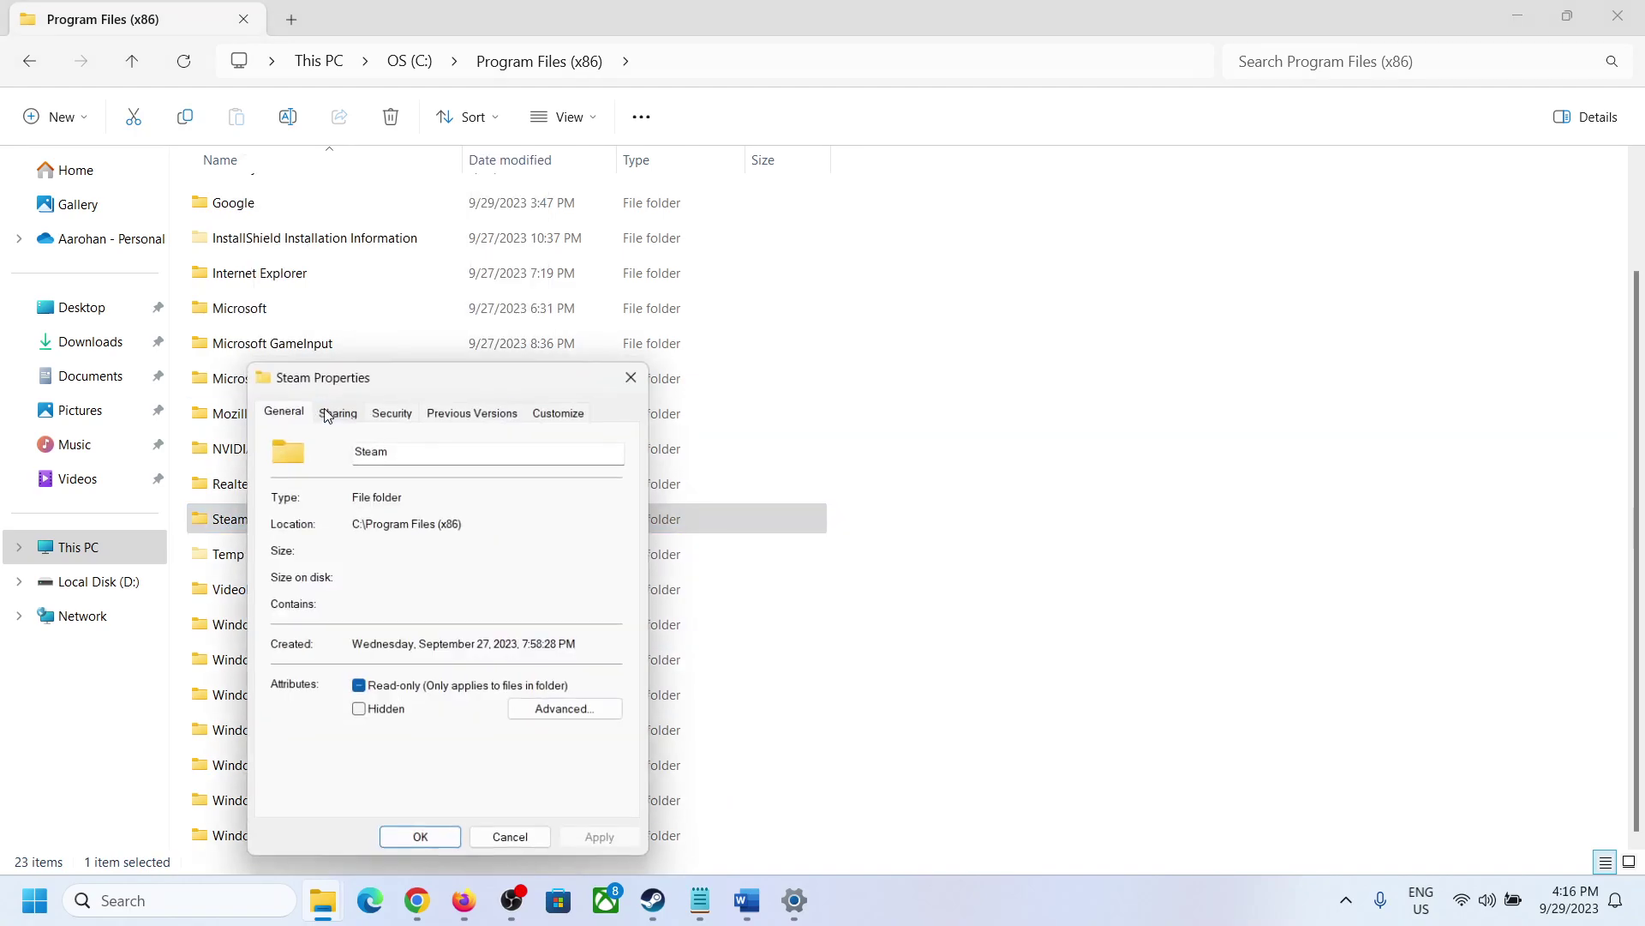
{"action": "left_click_drag", "start_coordinate": [511, 374], "coordinate": [752, 270]}
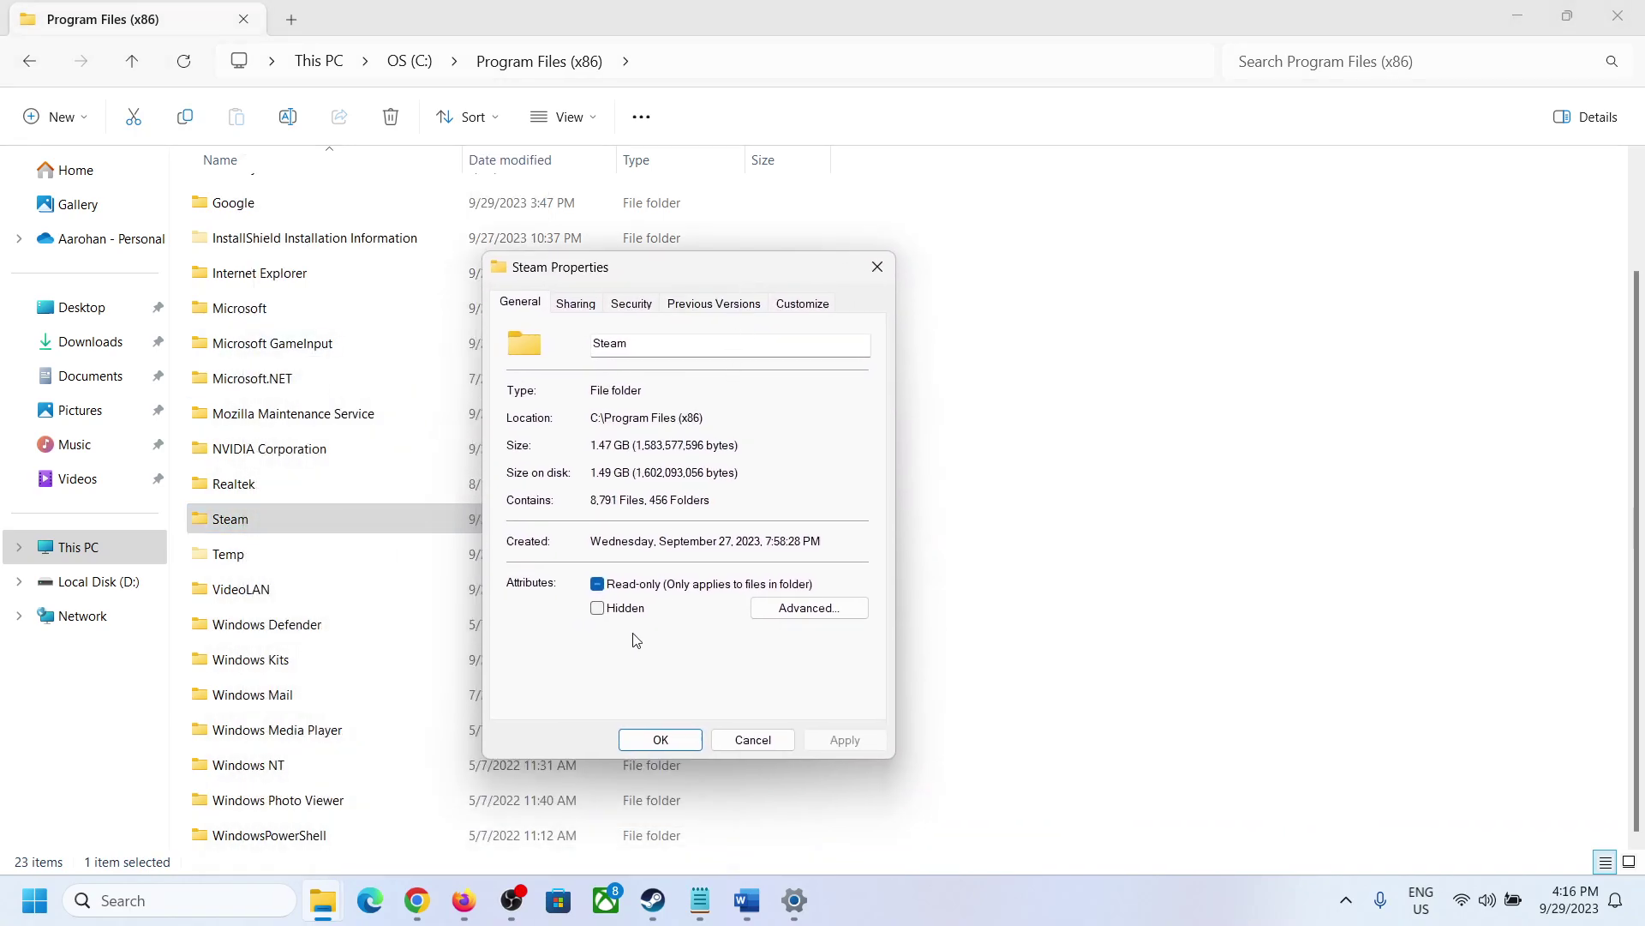
{"action": "left_click", "coordinate": [747, 900]}
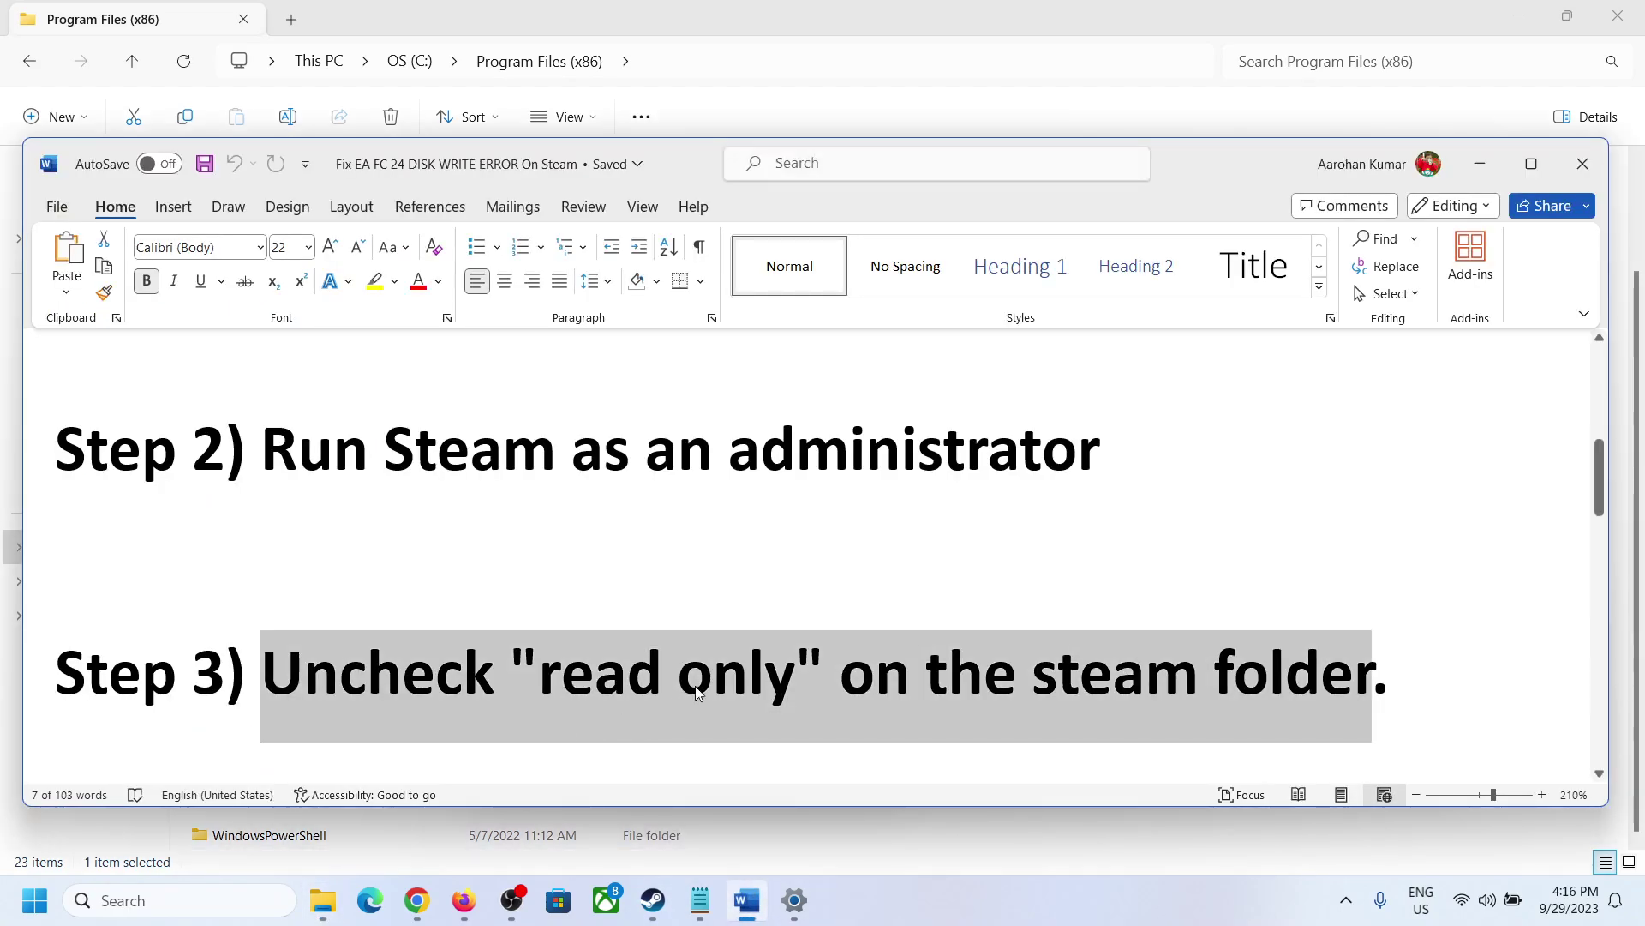
{"action": "left_click", "coordinate": [1479, 164]}
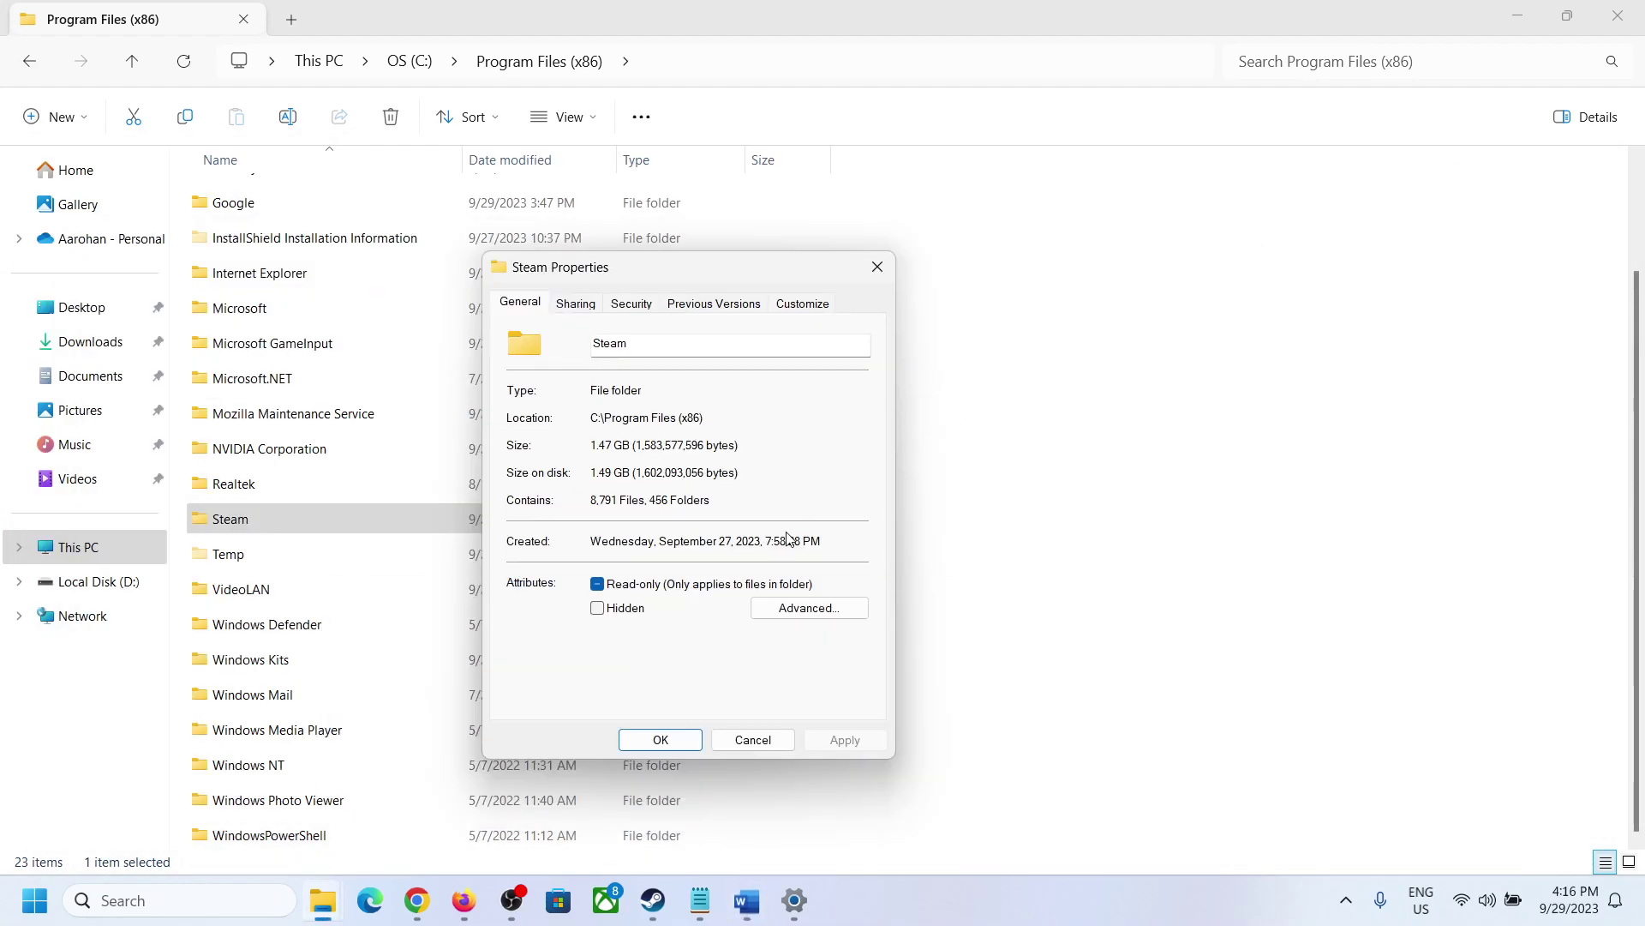
{"action": "left_click", "coordinate": [598, 585]}
{"action": "left_click", "coordinate": [838, 748]}
{"action": "left_click", "coordinate": [769, 539]}
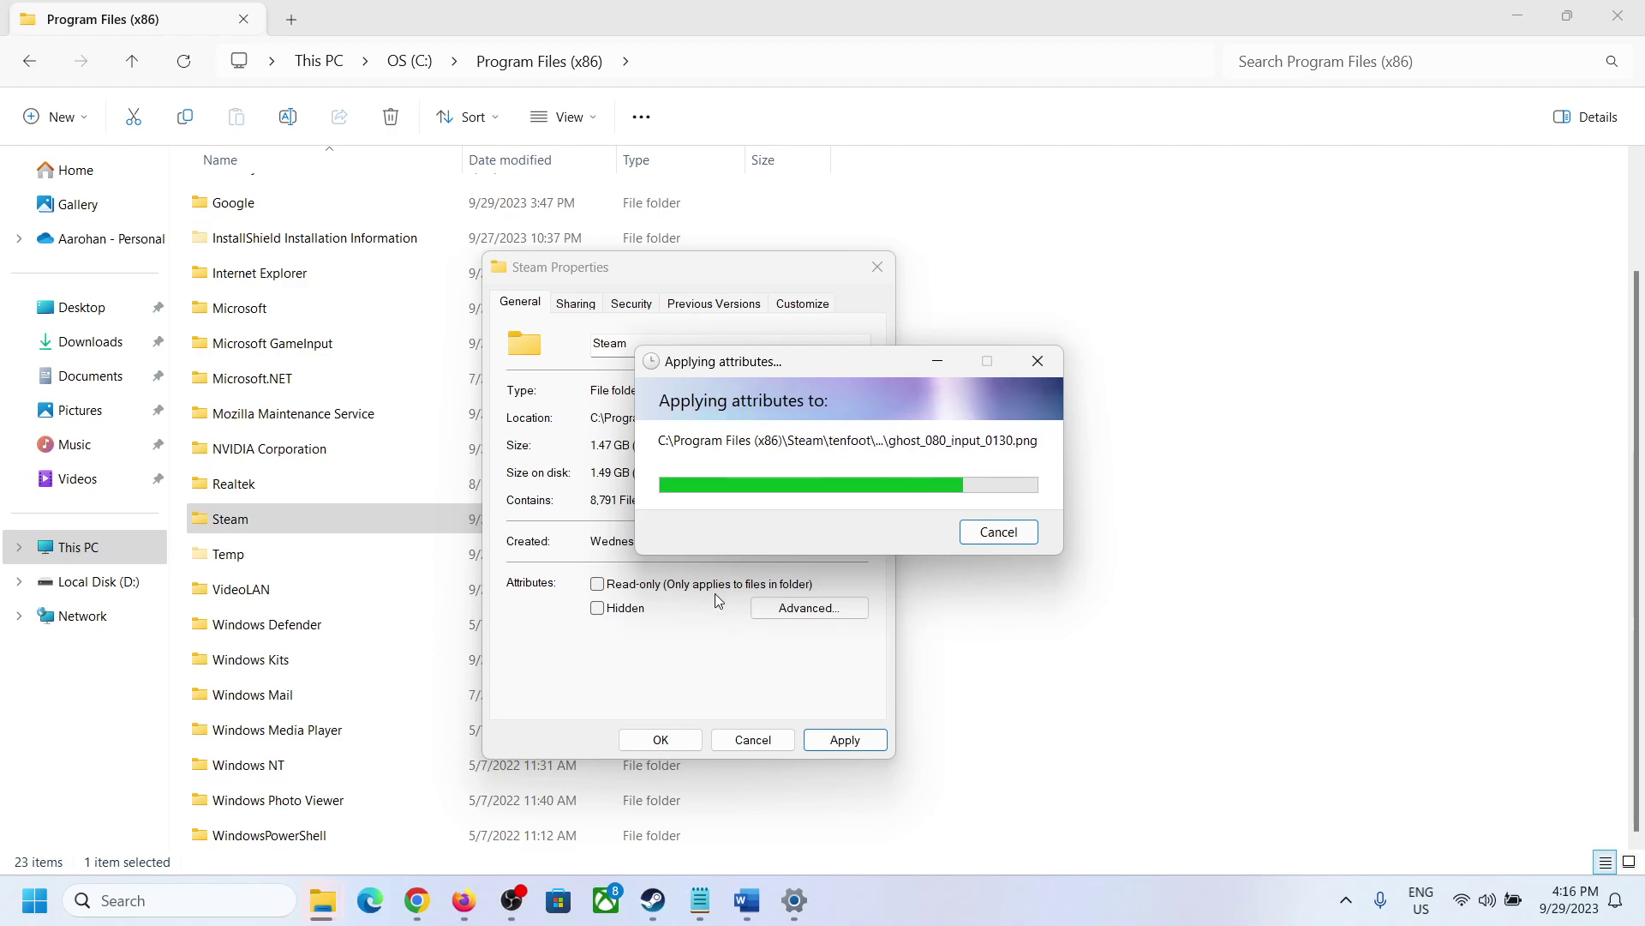
{"action": "left_click", "coordinate": [659, 742]}
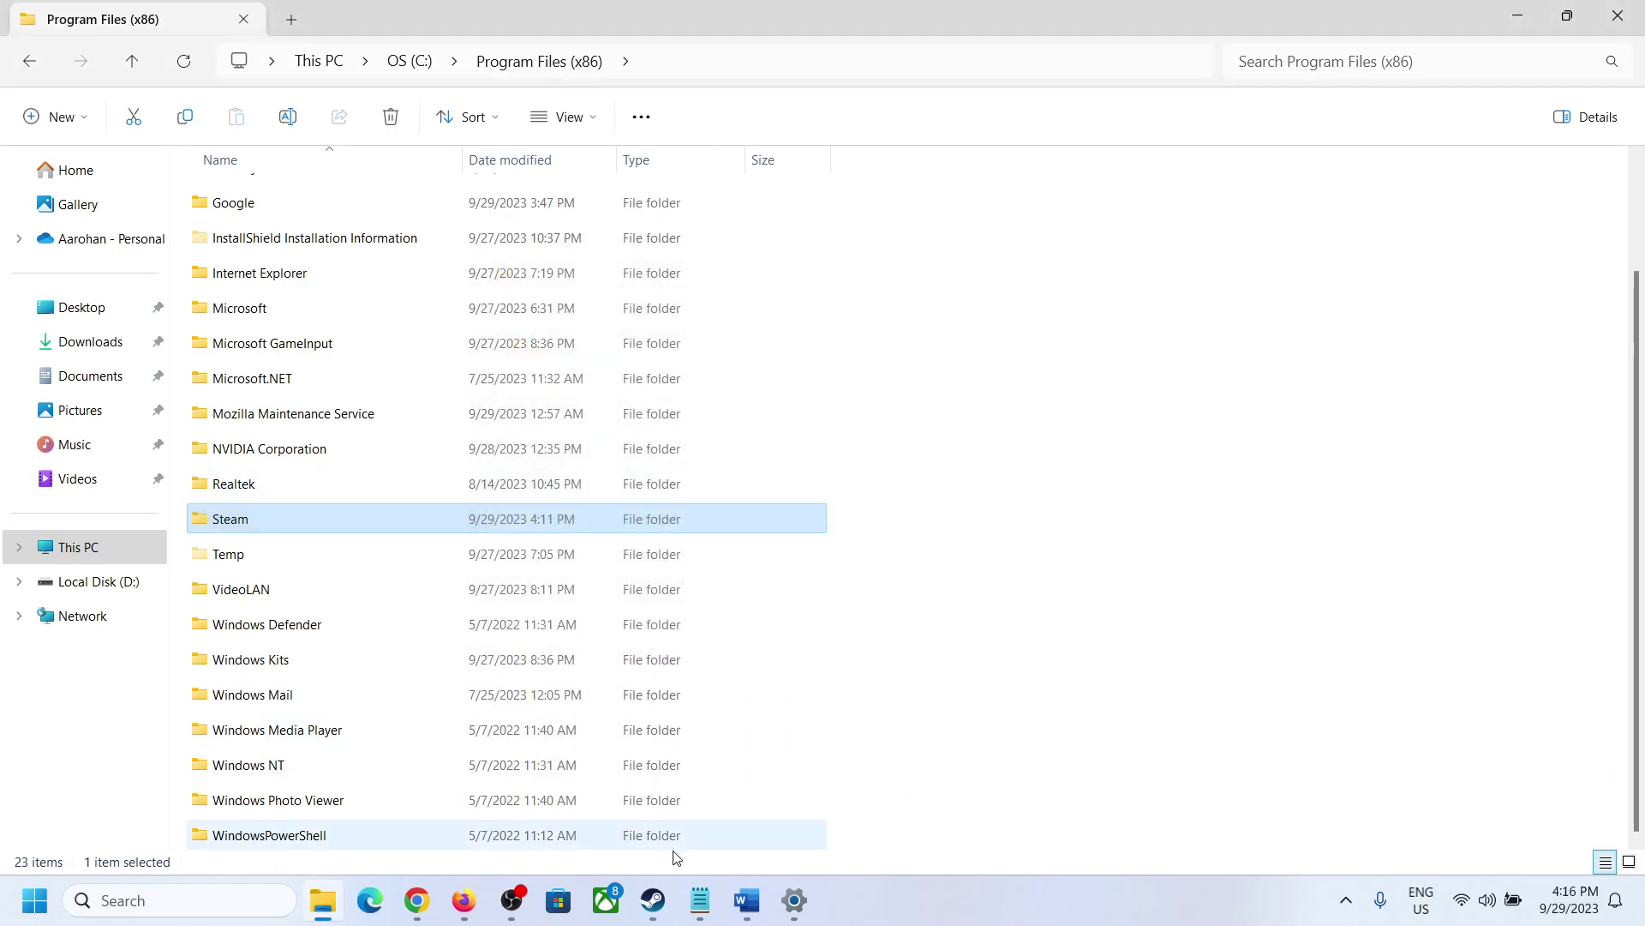
Step: Reopen the Steam folder's properties in File Explorer to check its Read-only attribute, and close them
{"action": "left_click", "coordinate": [744, 900]}
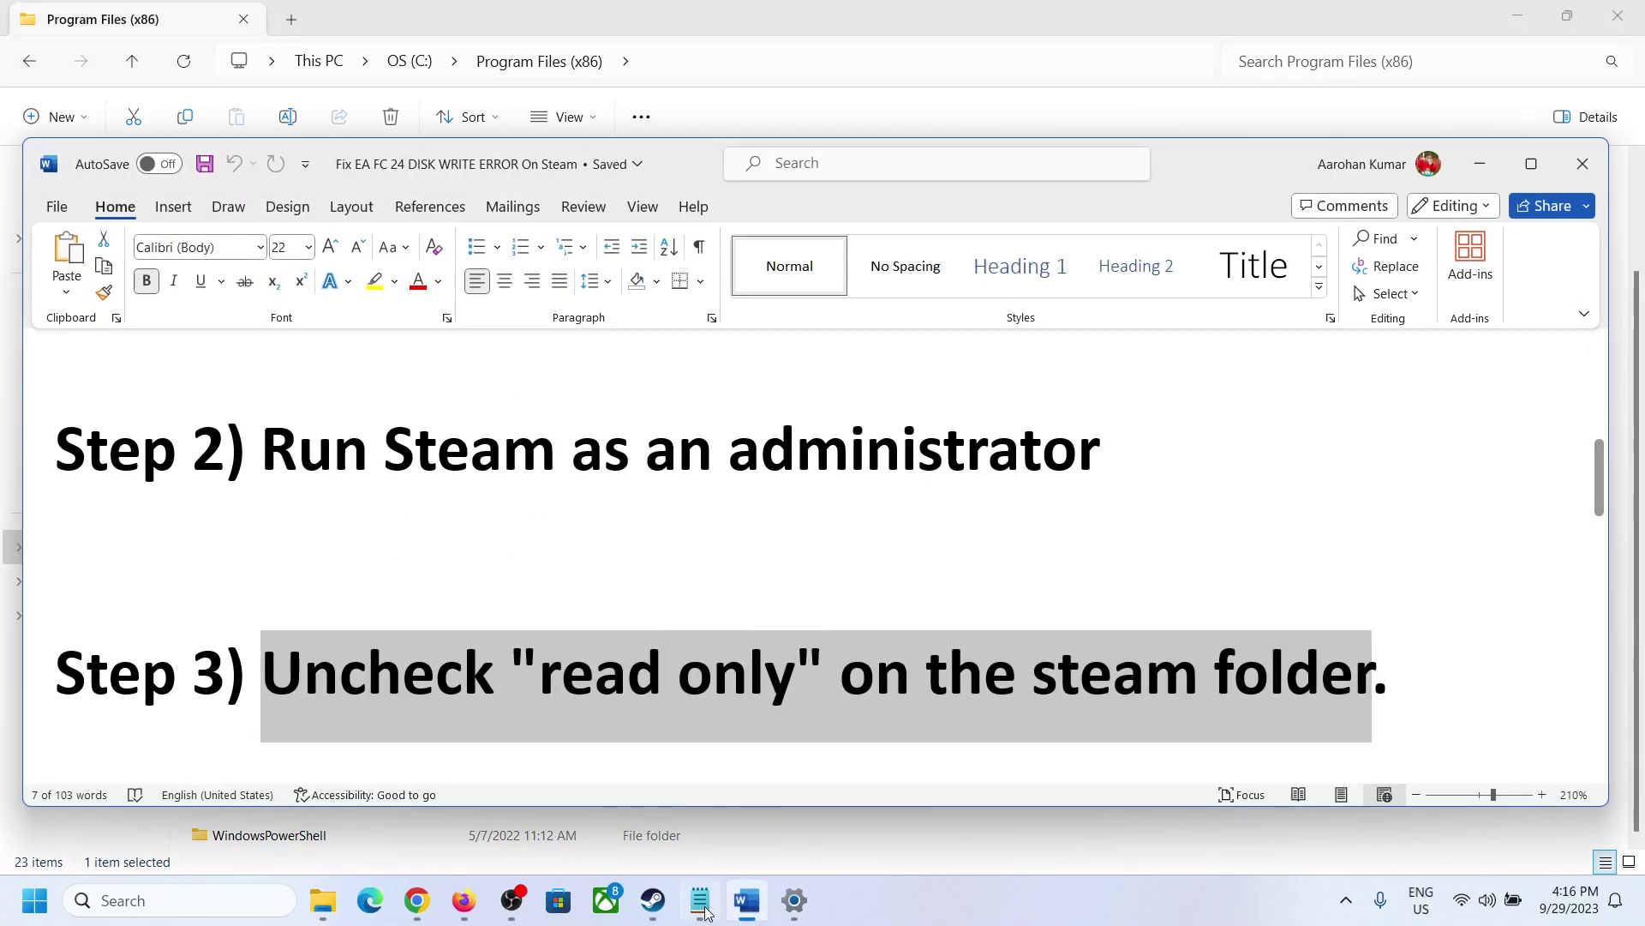
{"action": "left_click", "coordinate": [322, 900]}
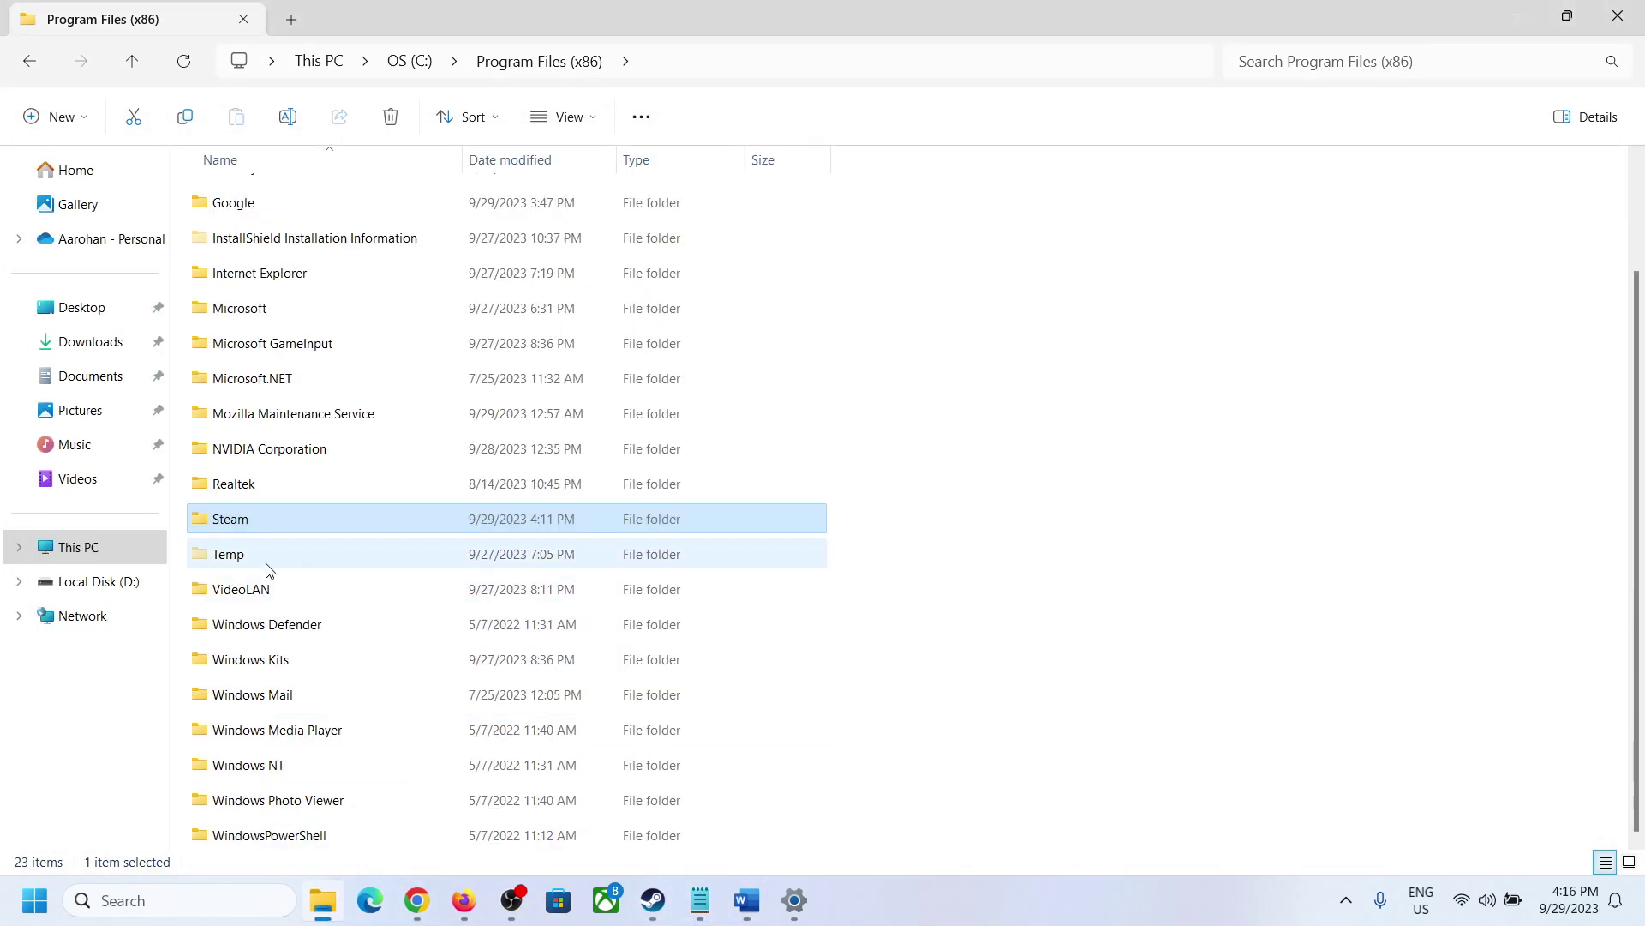
{"action": "right_click", "coordinate": [225, 530]}
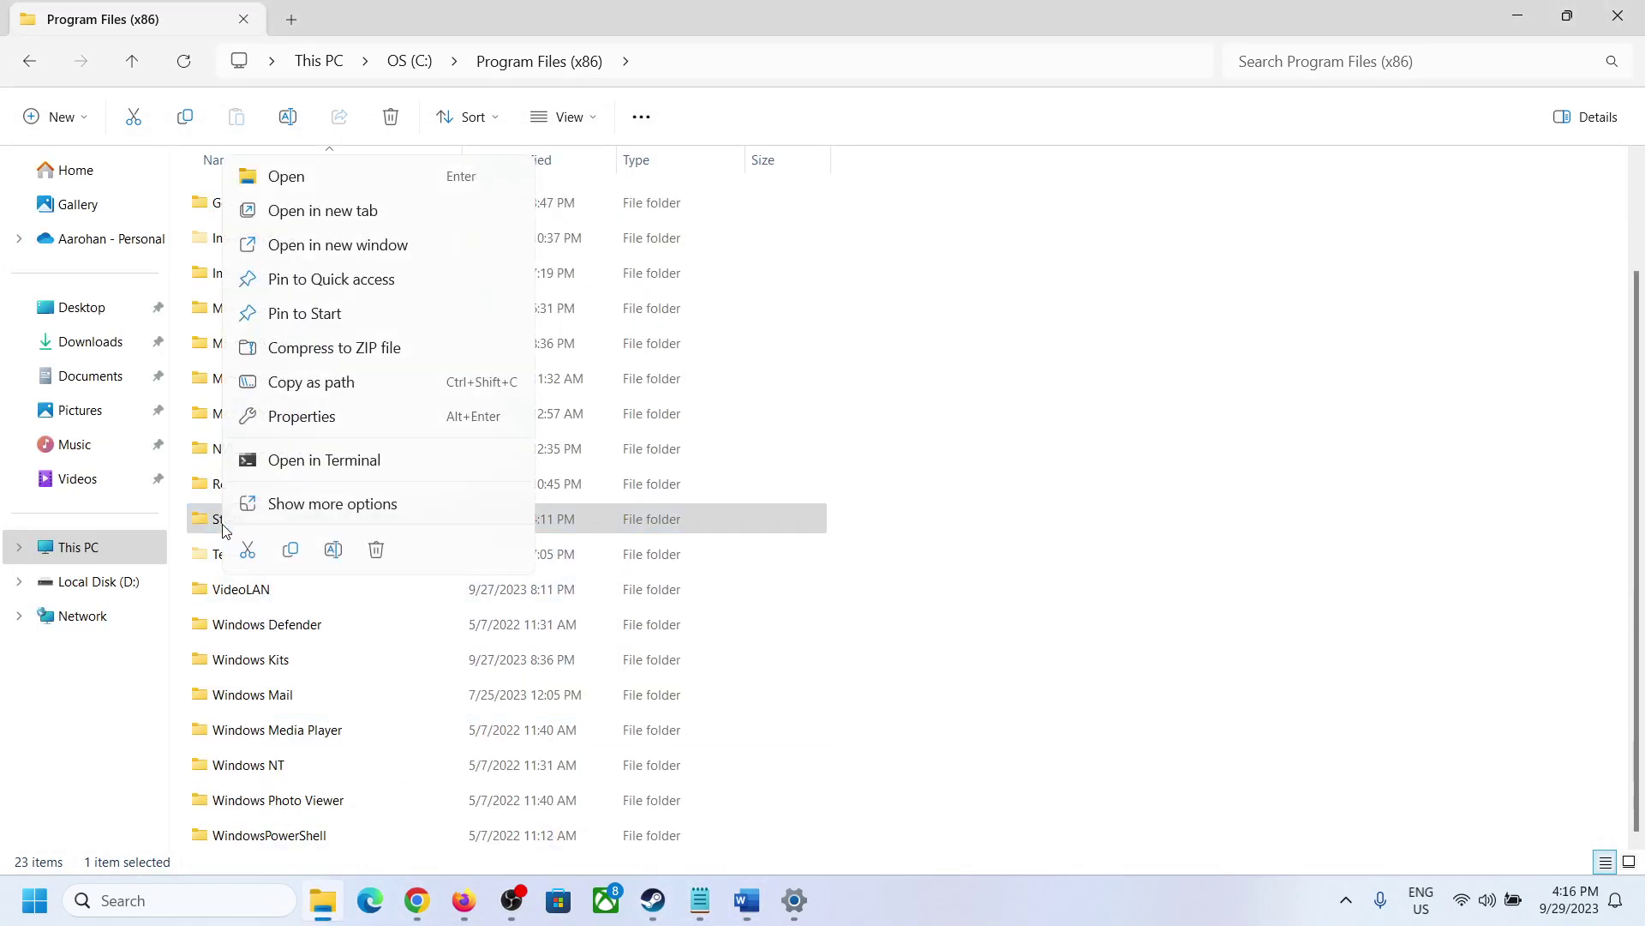
{"action": "left_click", "coordinate": [309, 420]}
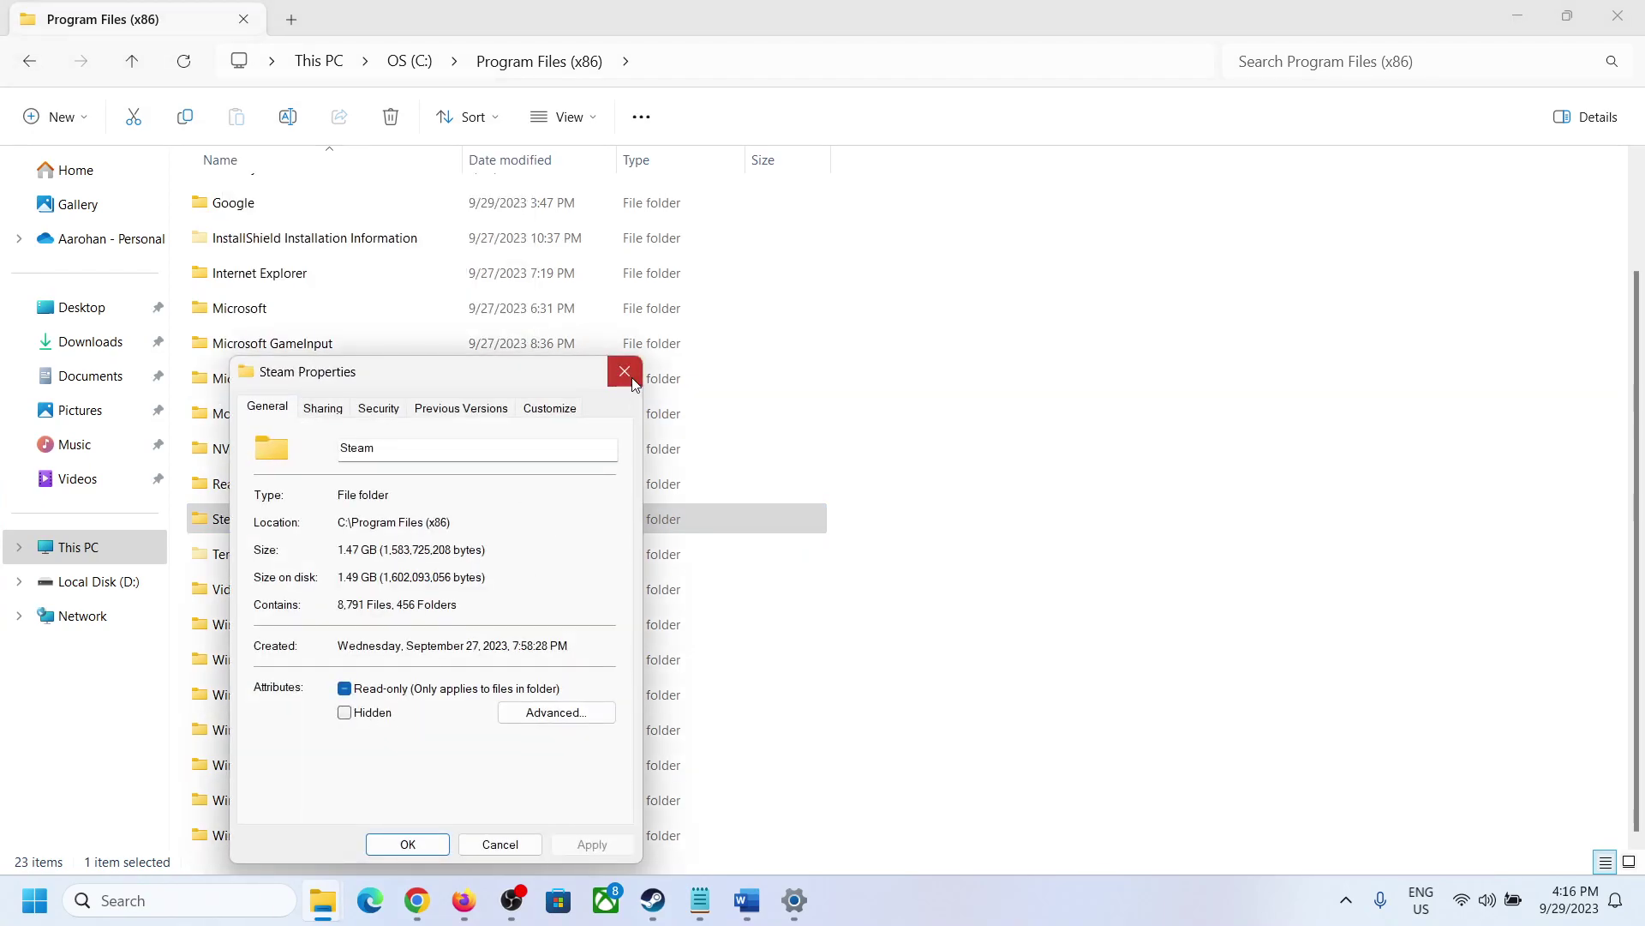
{"action": "left_click", "coordinate": [632, 381]}
Step: Return to the Word document and highlight the Step 4 heading "Clear Download Cache"
{"action": "left_click", "coordinate": [657, 735]}
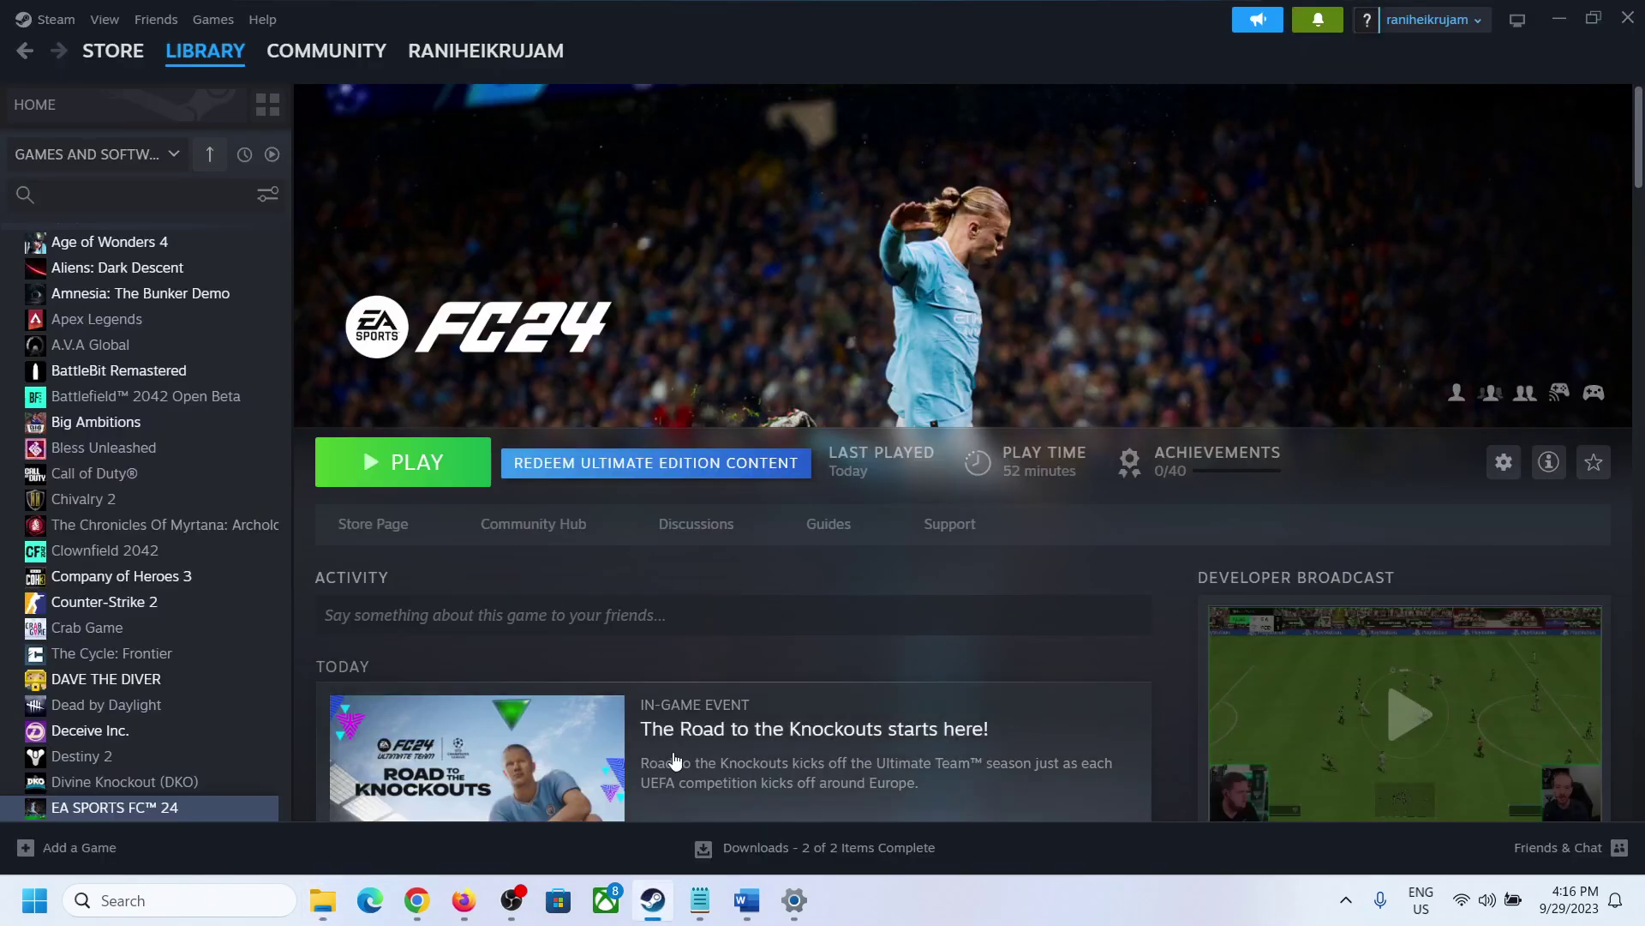
{"action": "left_click", "coordinate": [746, 900]}
{"action": "scroll", "coordinate": [530, 708], "scroll_direction": "down", "scroll_amount": 3}
{"action": "left_click_drag", "start_coordinate": [292, 570], "coordinate": [906, 572]}
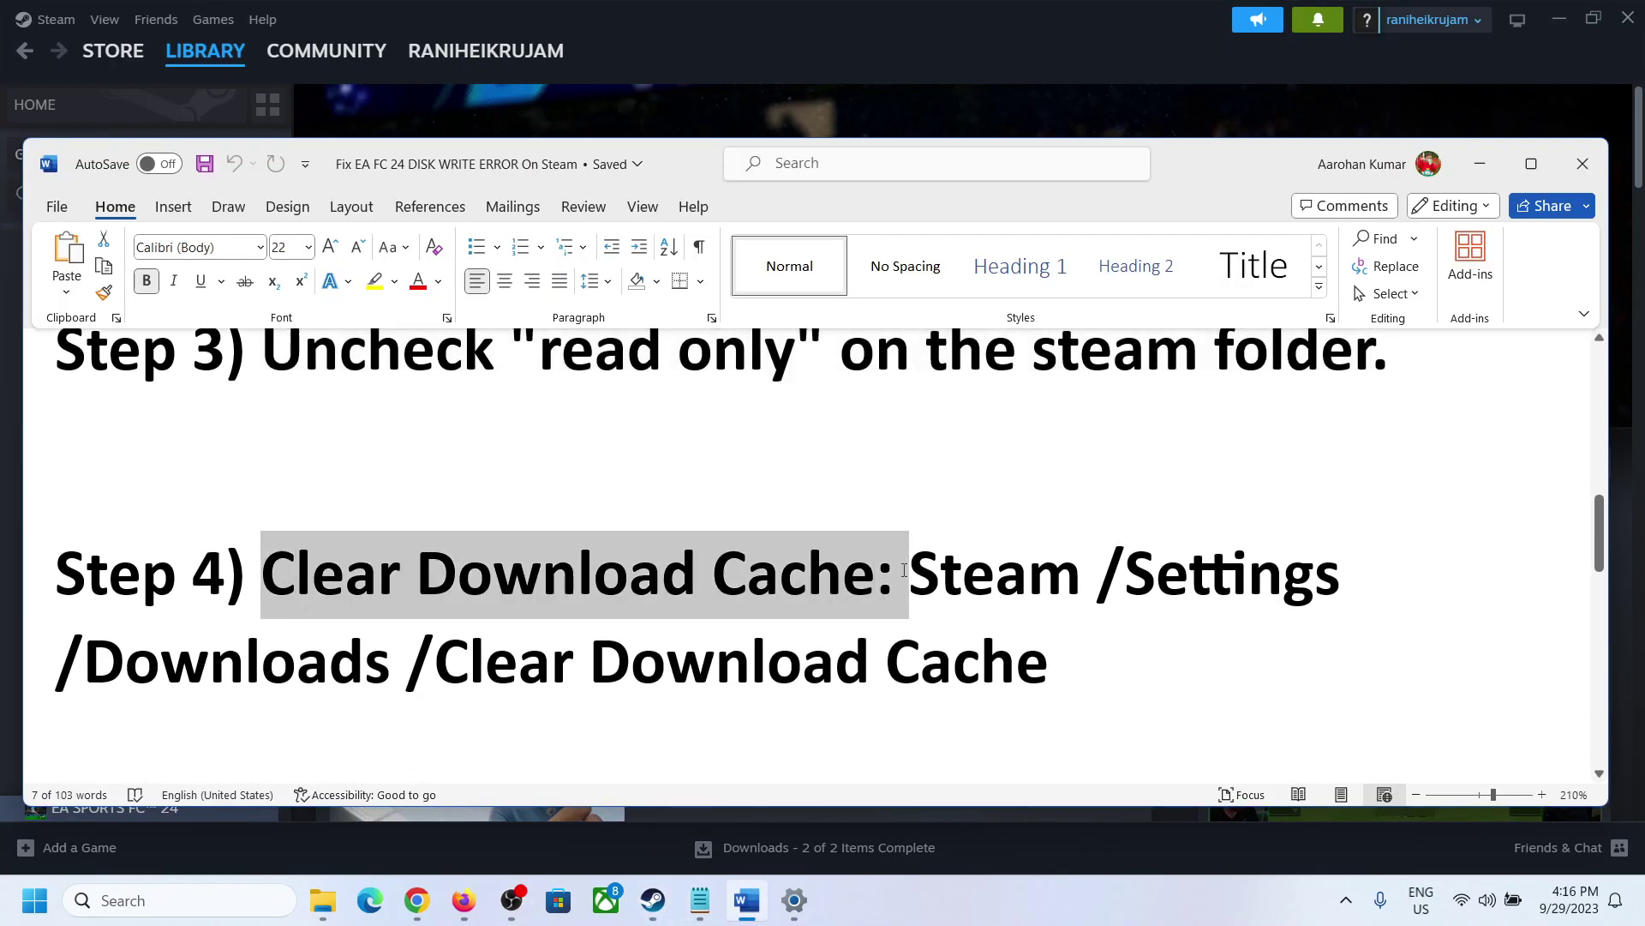
Step: Switch to Steam, locate the Clear Download Cache option in the Downloads settings, and close the settings without clearing it
{"action": "left_click", "coordinate": [652, 900]}
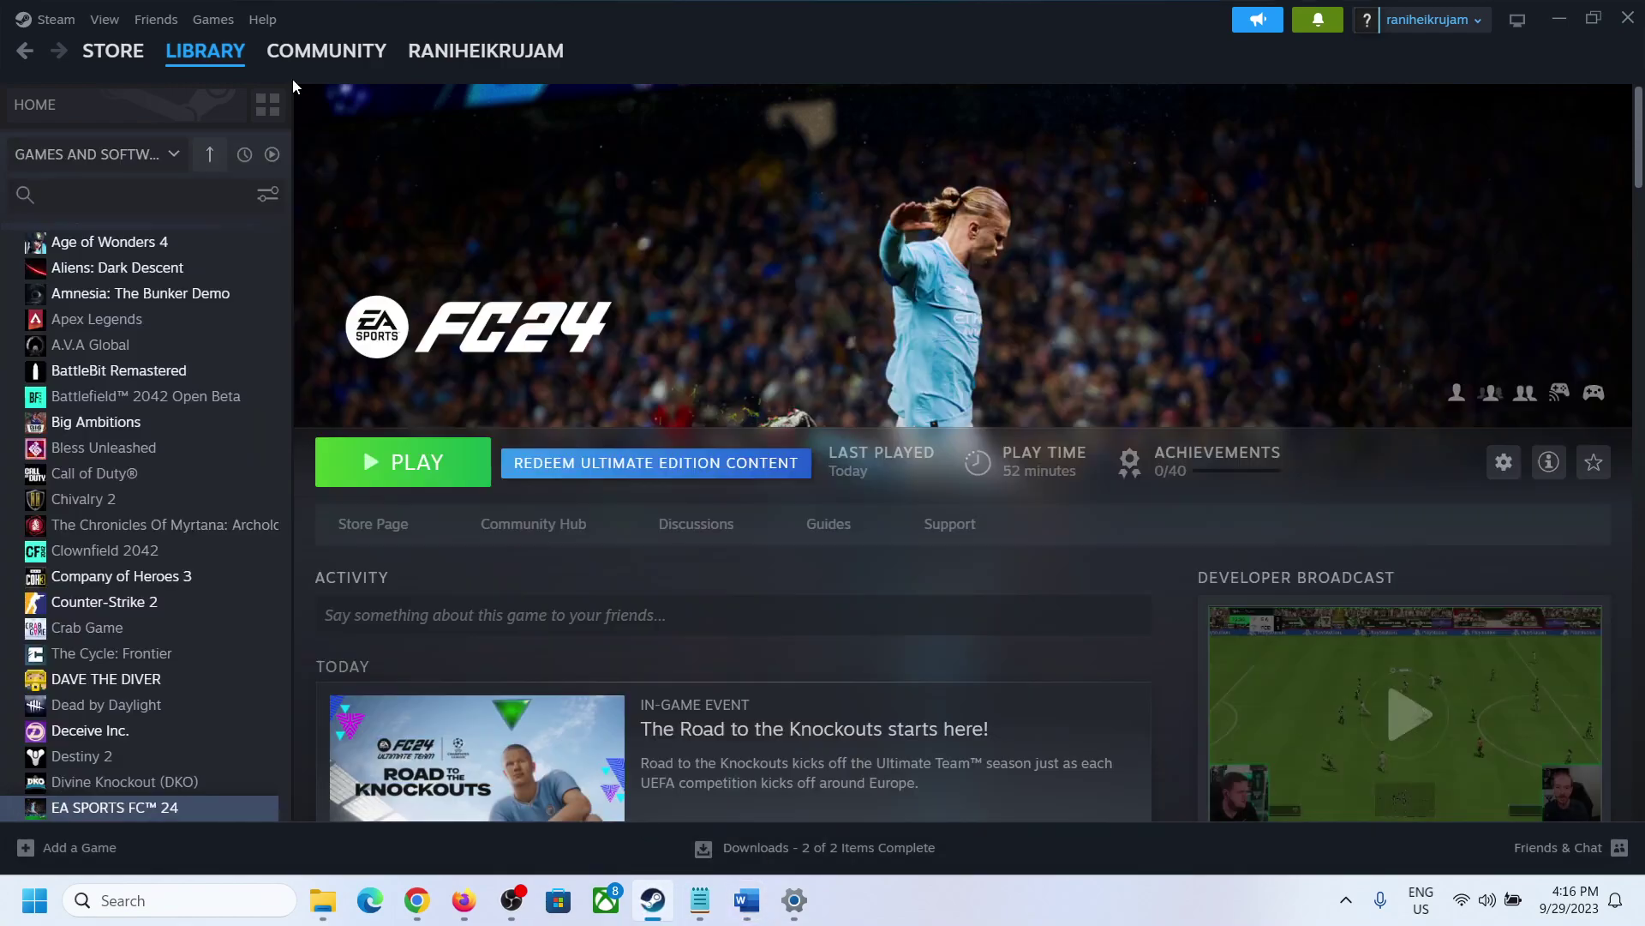
{"action": "left_click", "coordinate": [69, 20]}
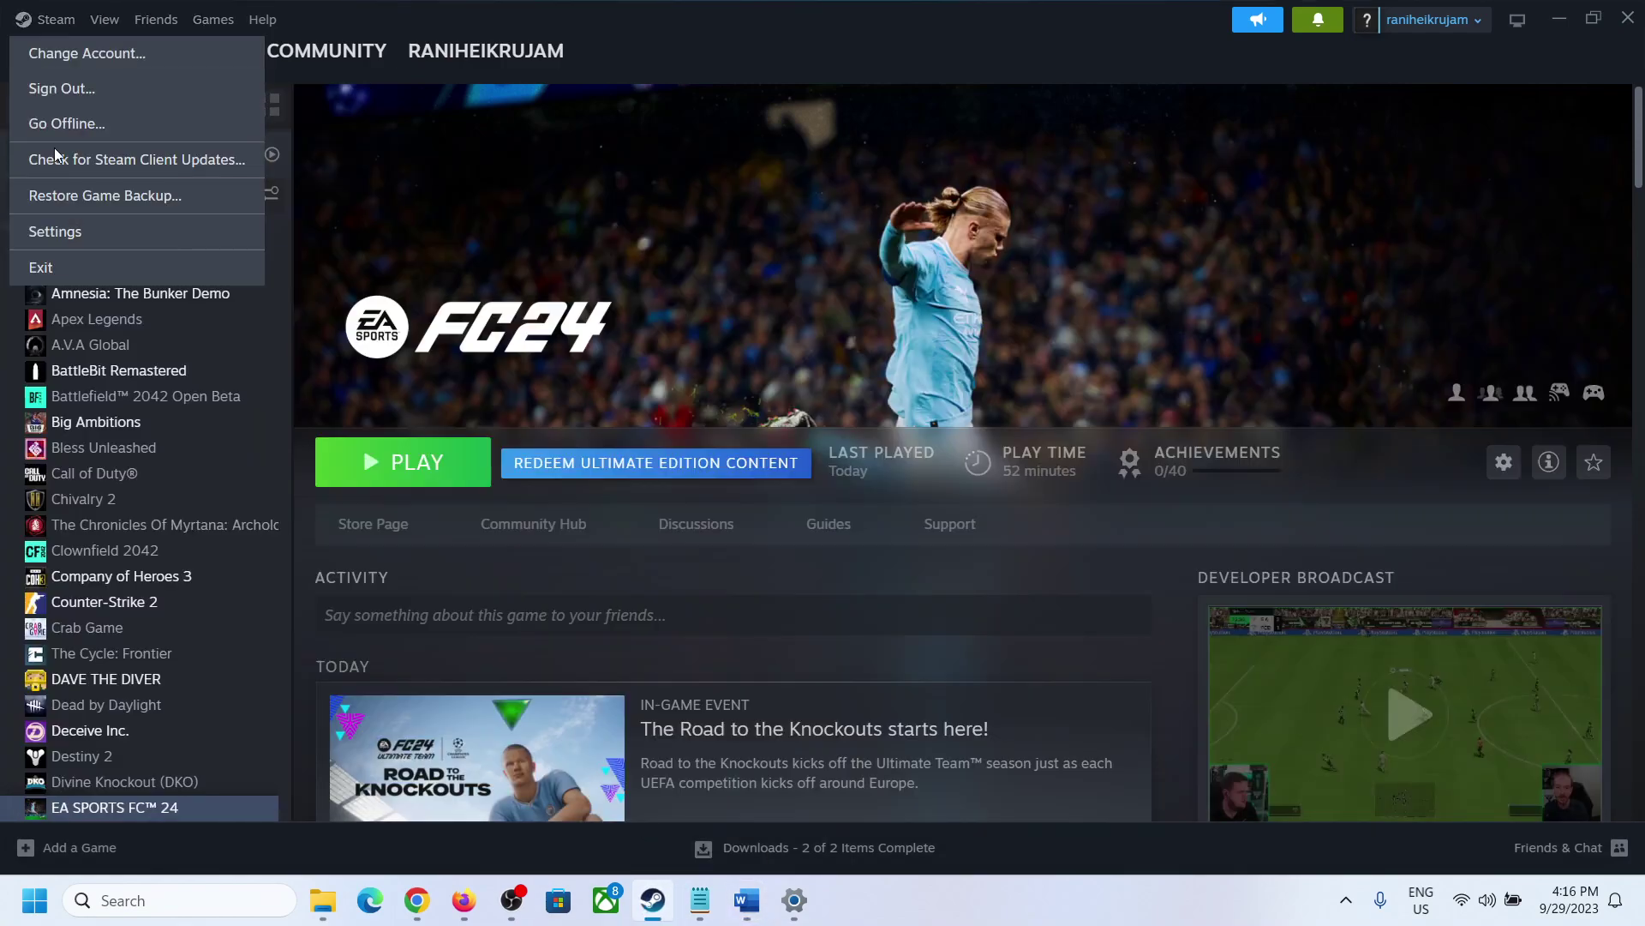
{"action": "left_click", "coordinate": [62, 232]}
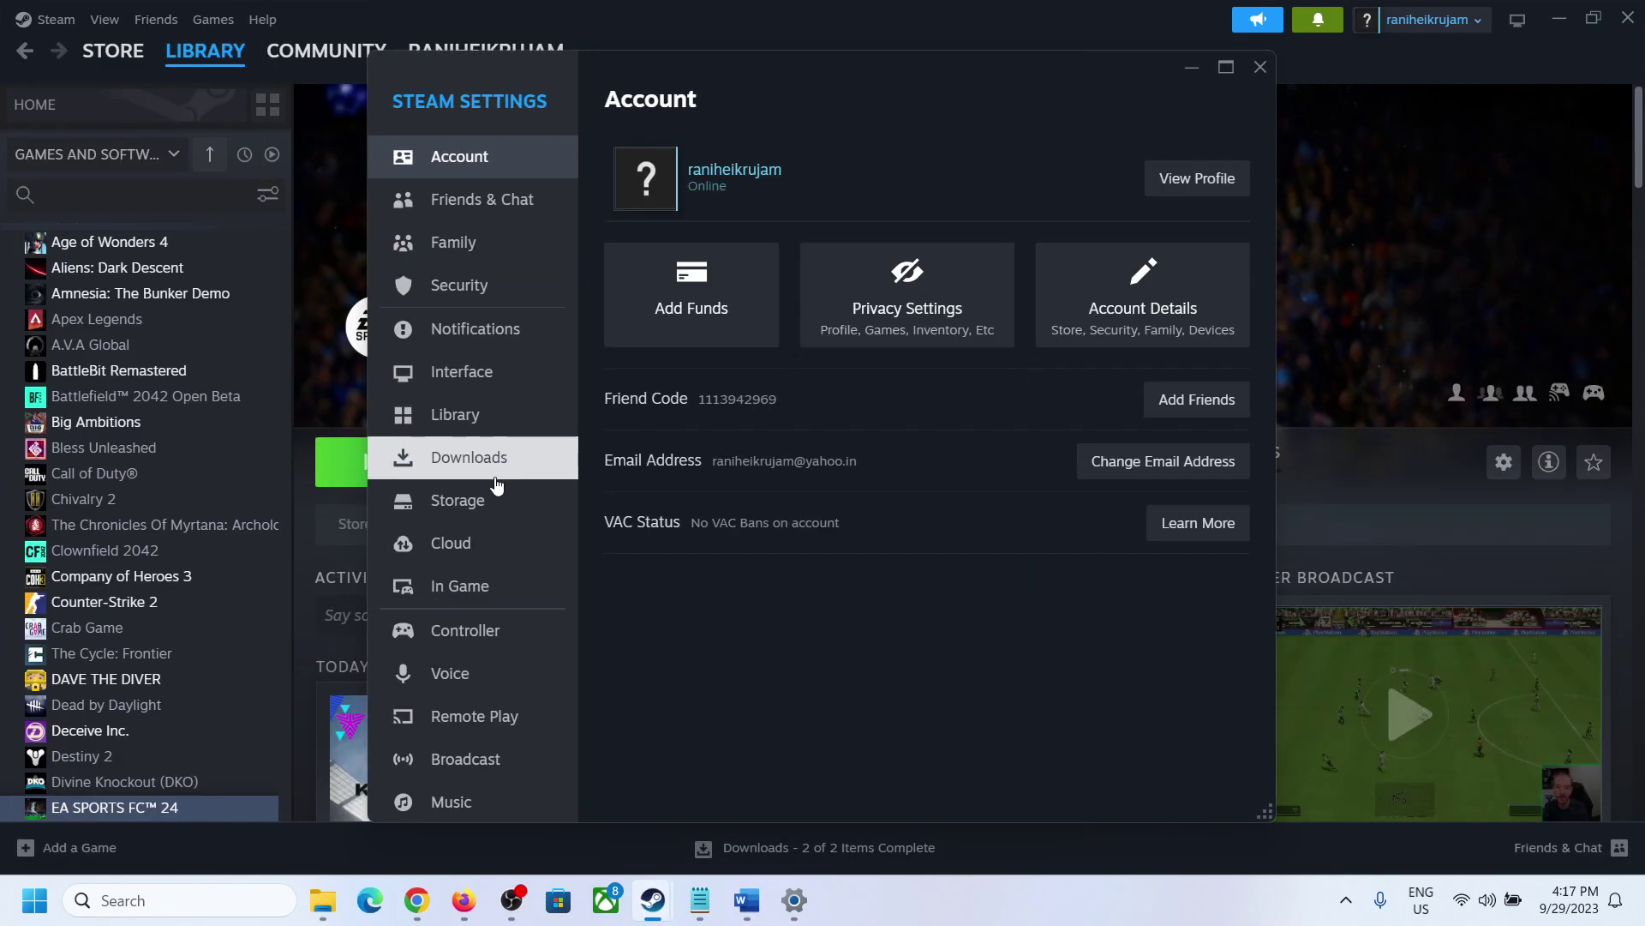
{"action": "left_click", "coordinate": [459, 471]}
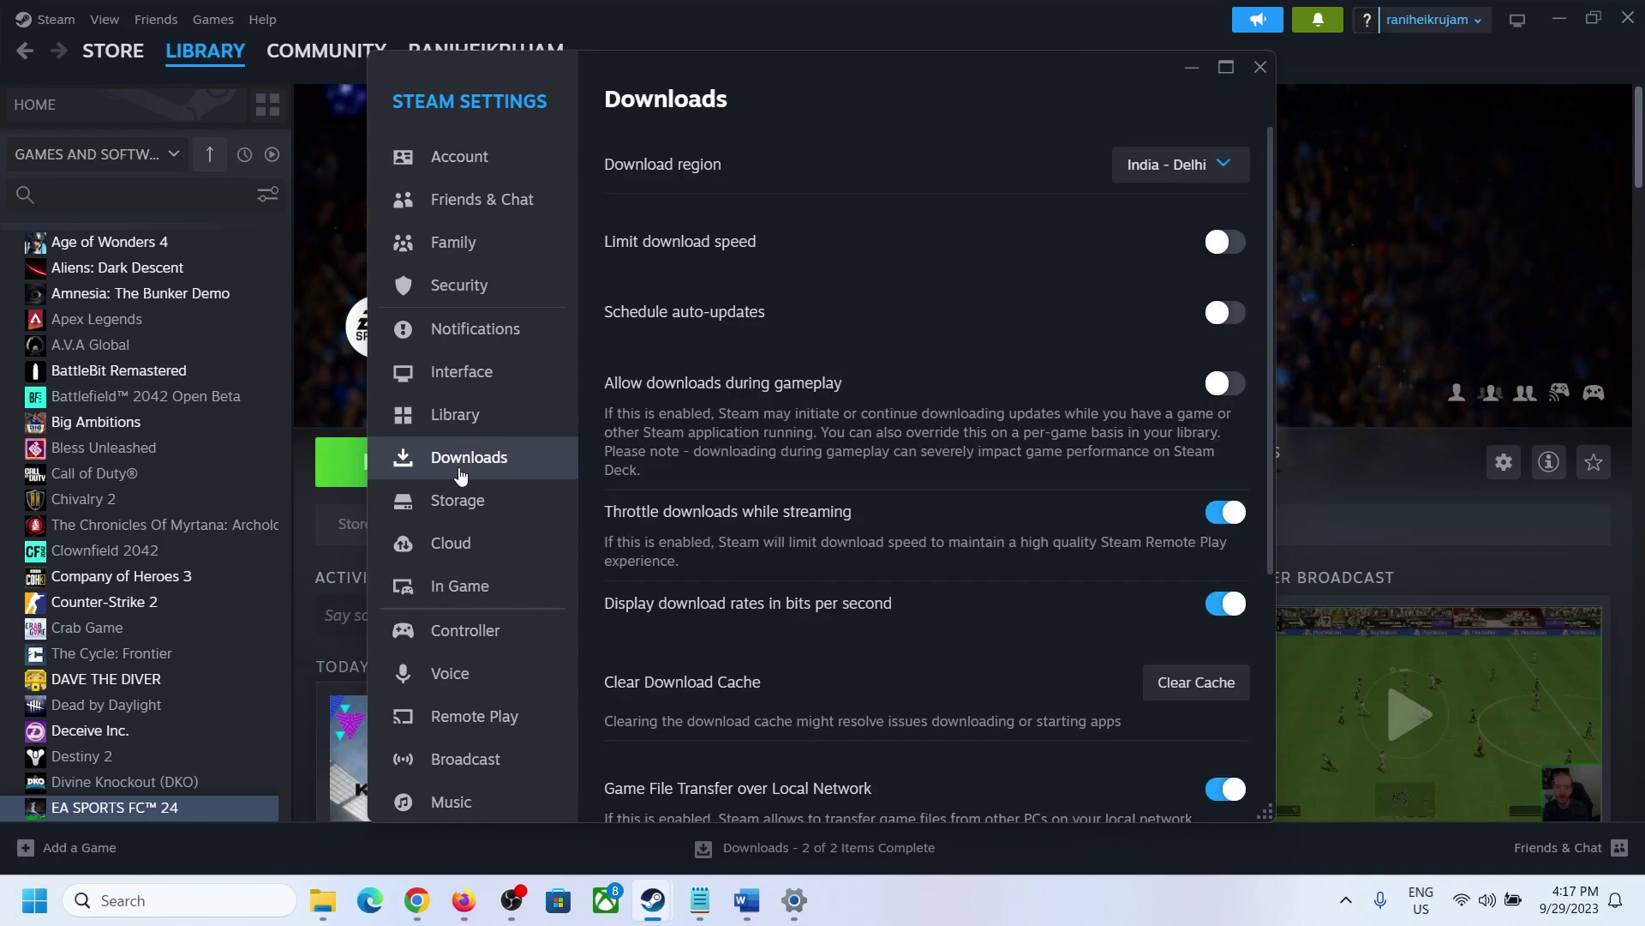
{"action": "scroll", "coordinate": [960, 475], "scroll_direction": "down", "scroll_amount": 3}
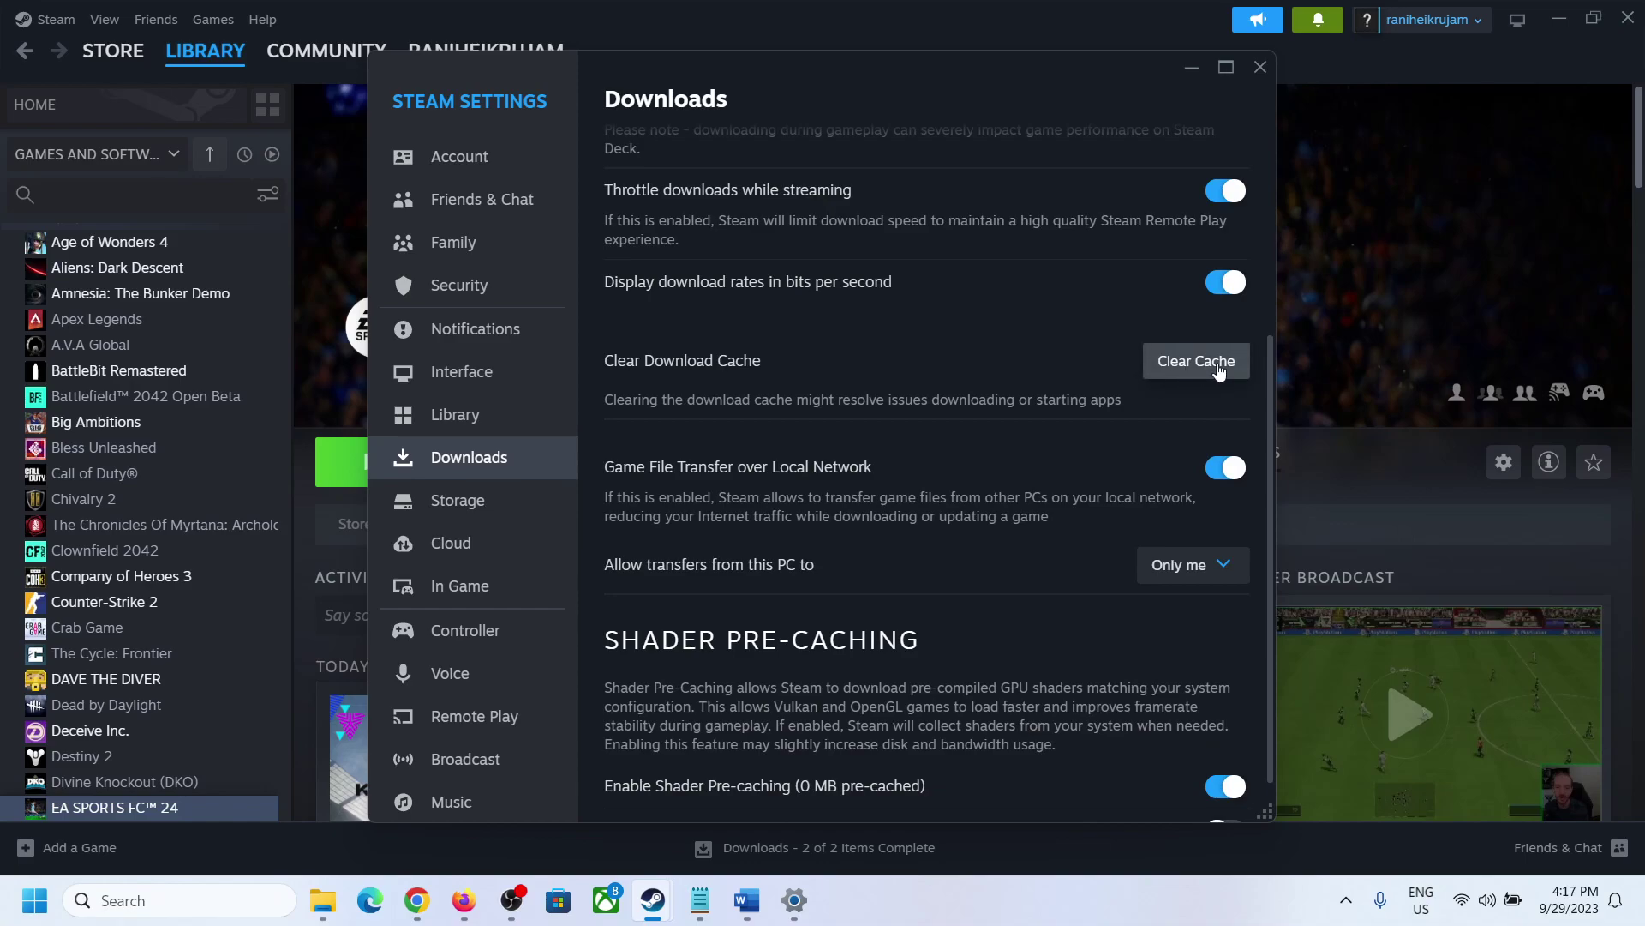
{"action": "left_click", "coordinate": [1263, 72]}
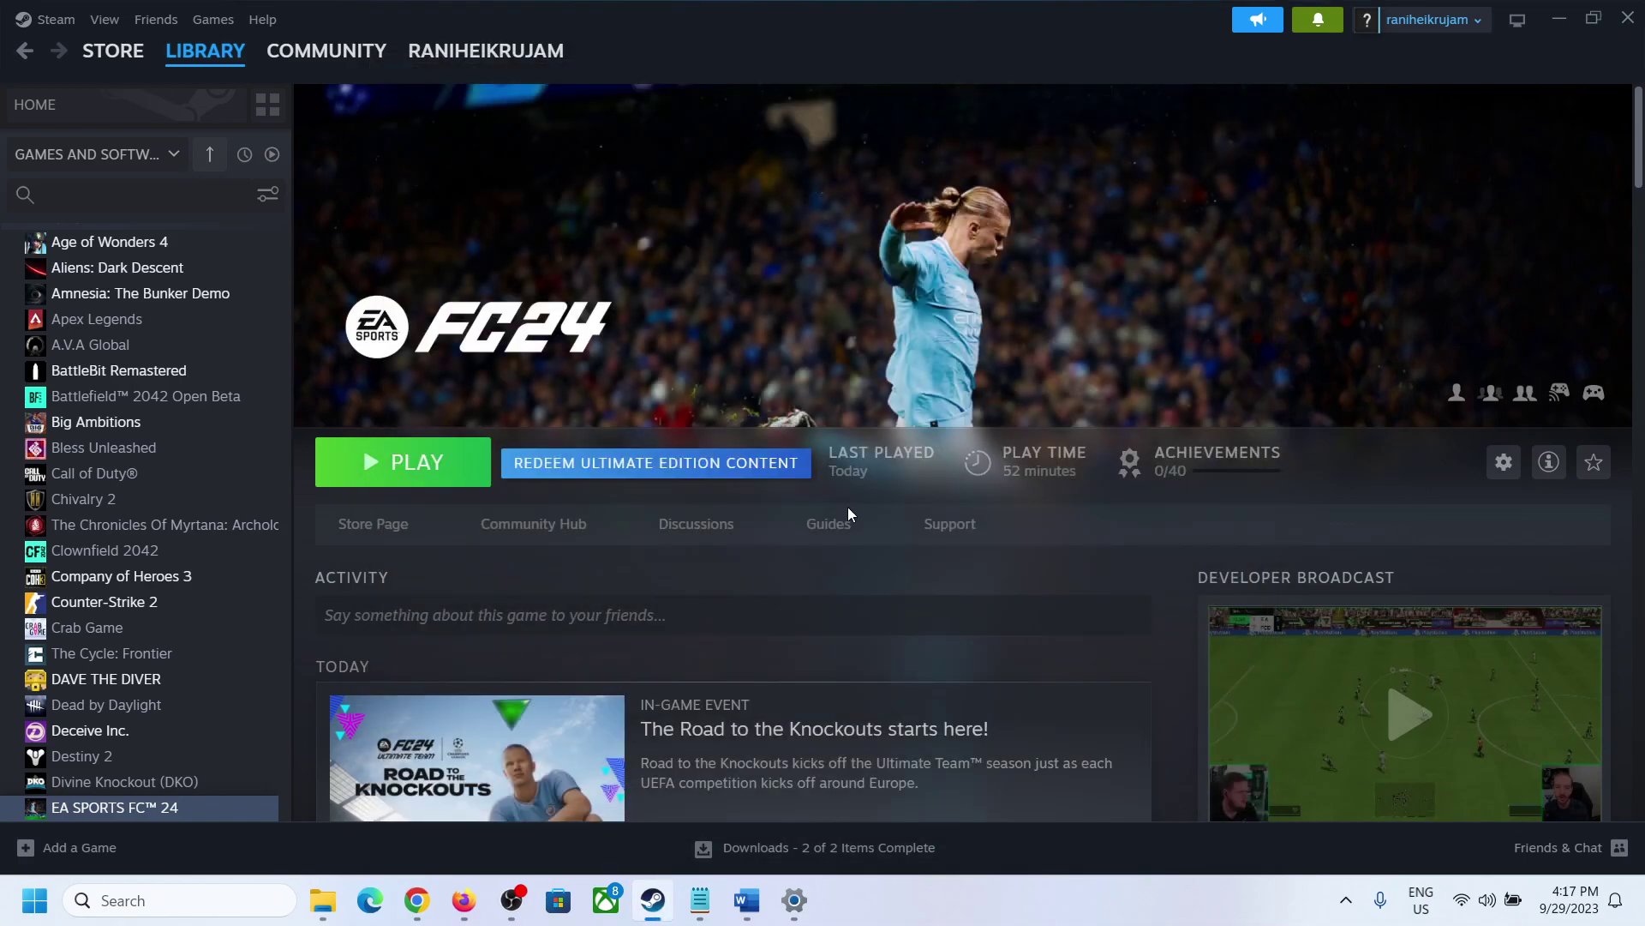
Step: Switch back to the Word document and highlight the Step 5 instruction to verify the game files
{"action": "left_click", "coordinate": [746, 899]}
{"action": "scroll", "coordinate": [651, 588], "scroll_direction": "down", "scroll_amount": 3}
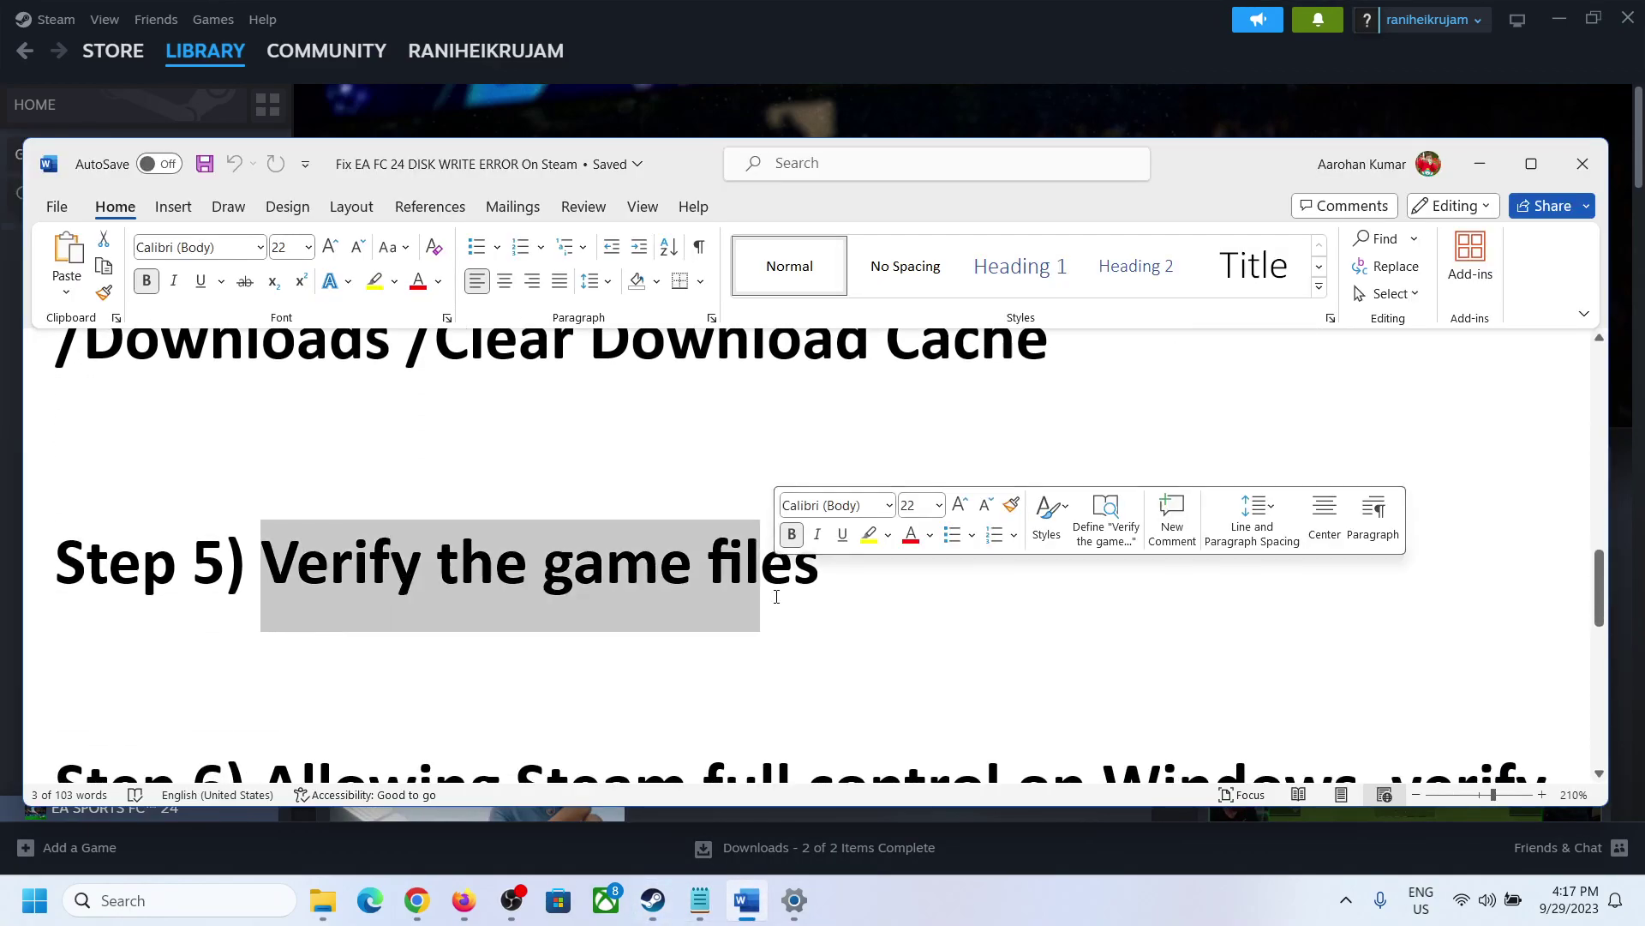
{"action": "left_click_drag", "start_coordinate": [760, 566], "coordinate": [266, 566]}
Step: Switch to Steam, locate the option to verify EA SPORTS FC 24's game files in its installed-files properties, and close them without verifying
{"action": "left_click", "coordinate": [650, 917]}
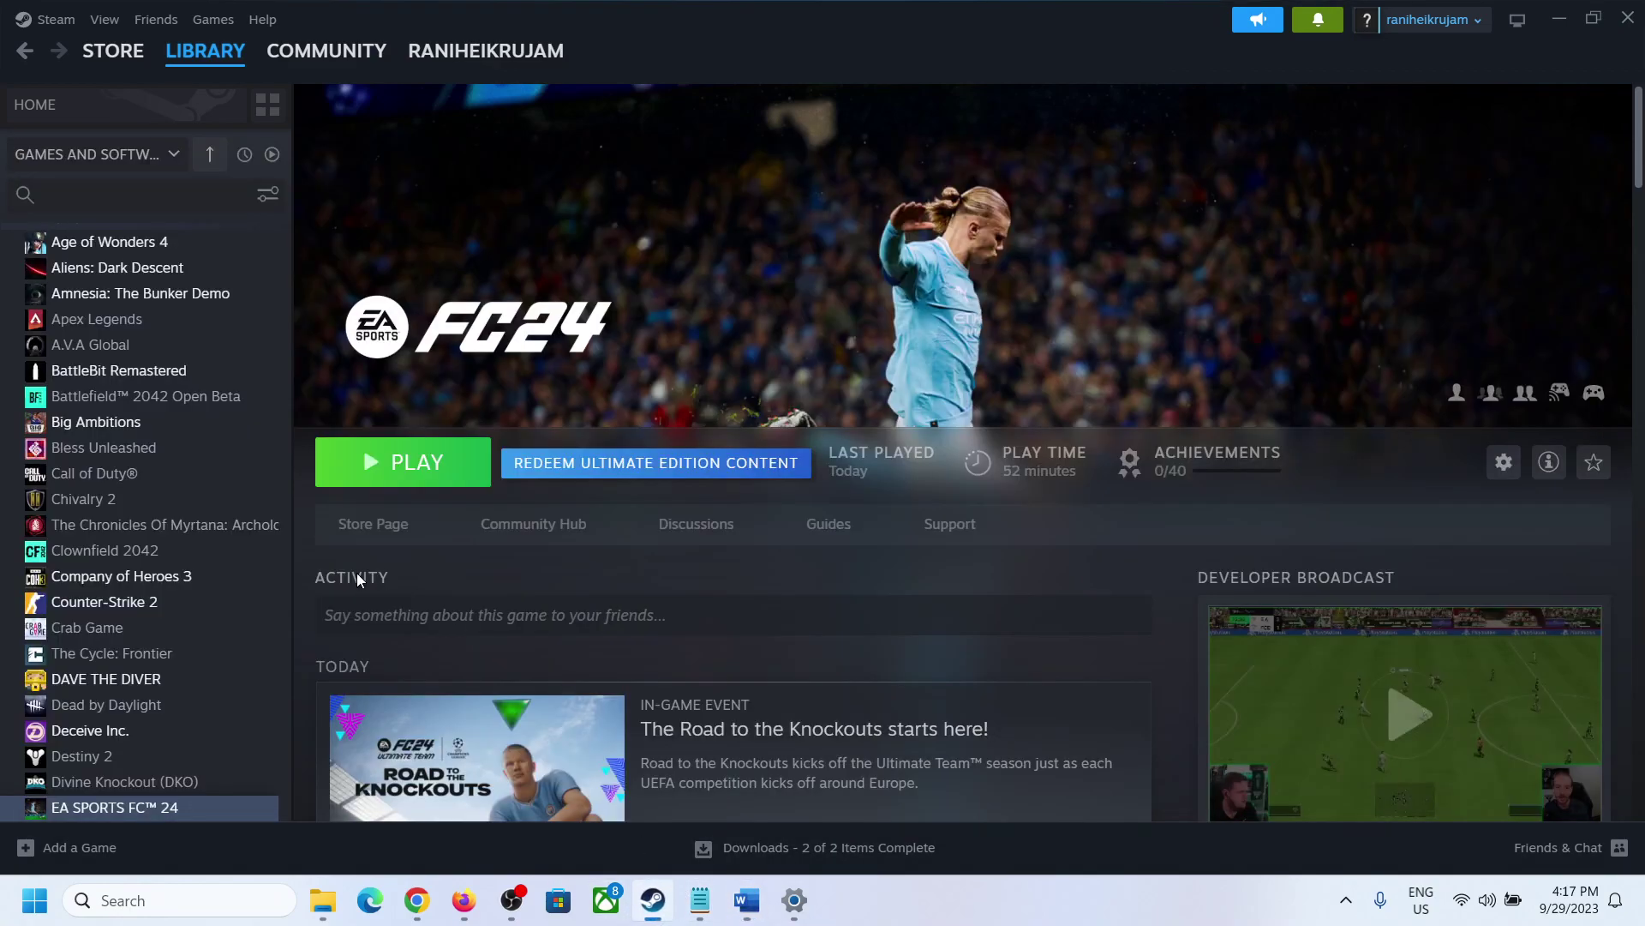
{"action": "right_click", "coordinate": [184, 807]}
{"action": "left_click", "coordinate": [273, 780]}
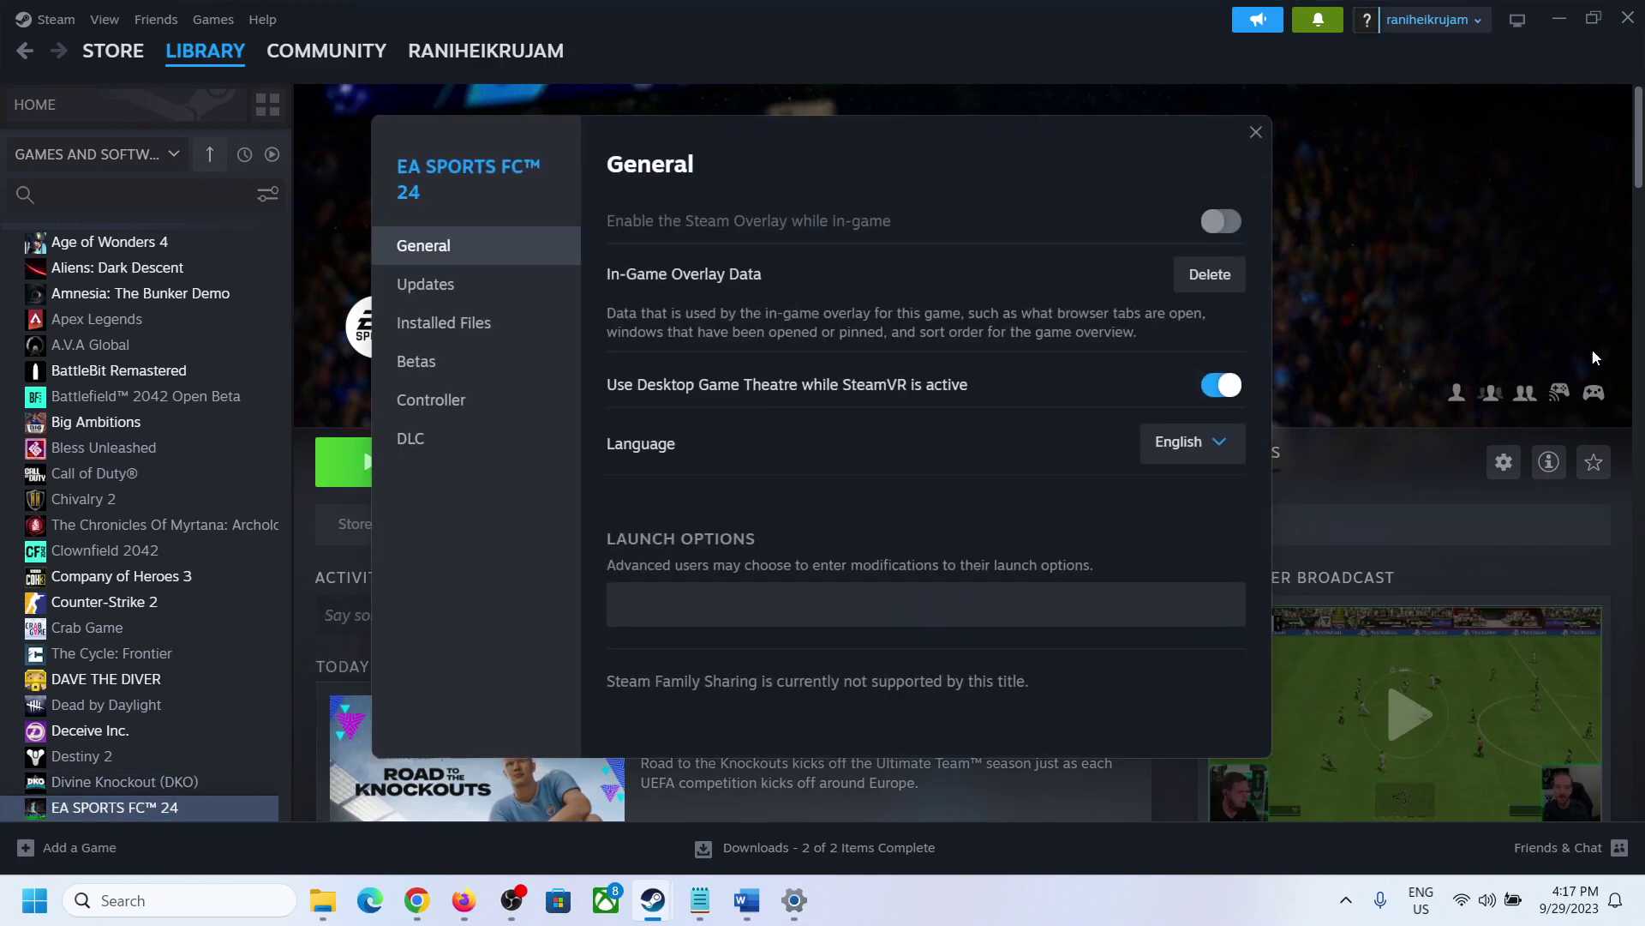
{"action": "left_click", "coordinate": [497, 323]}
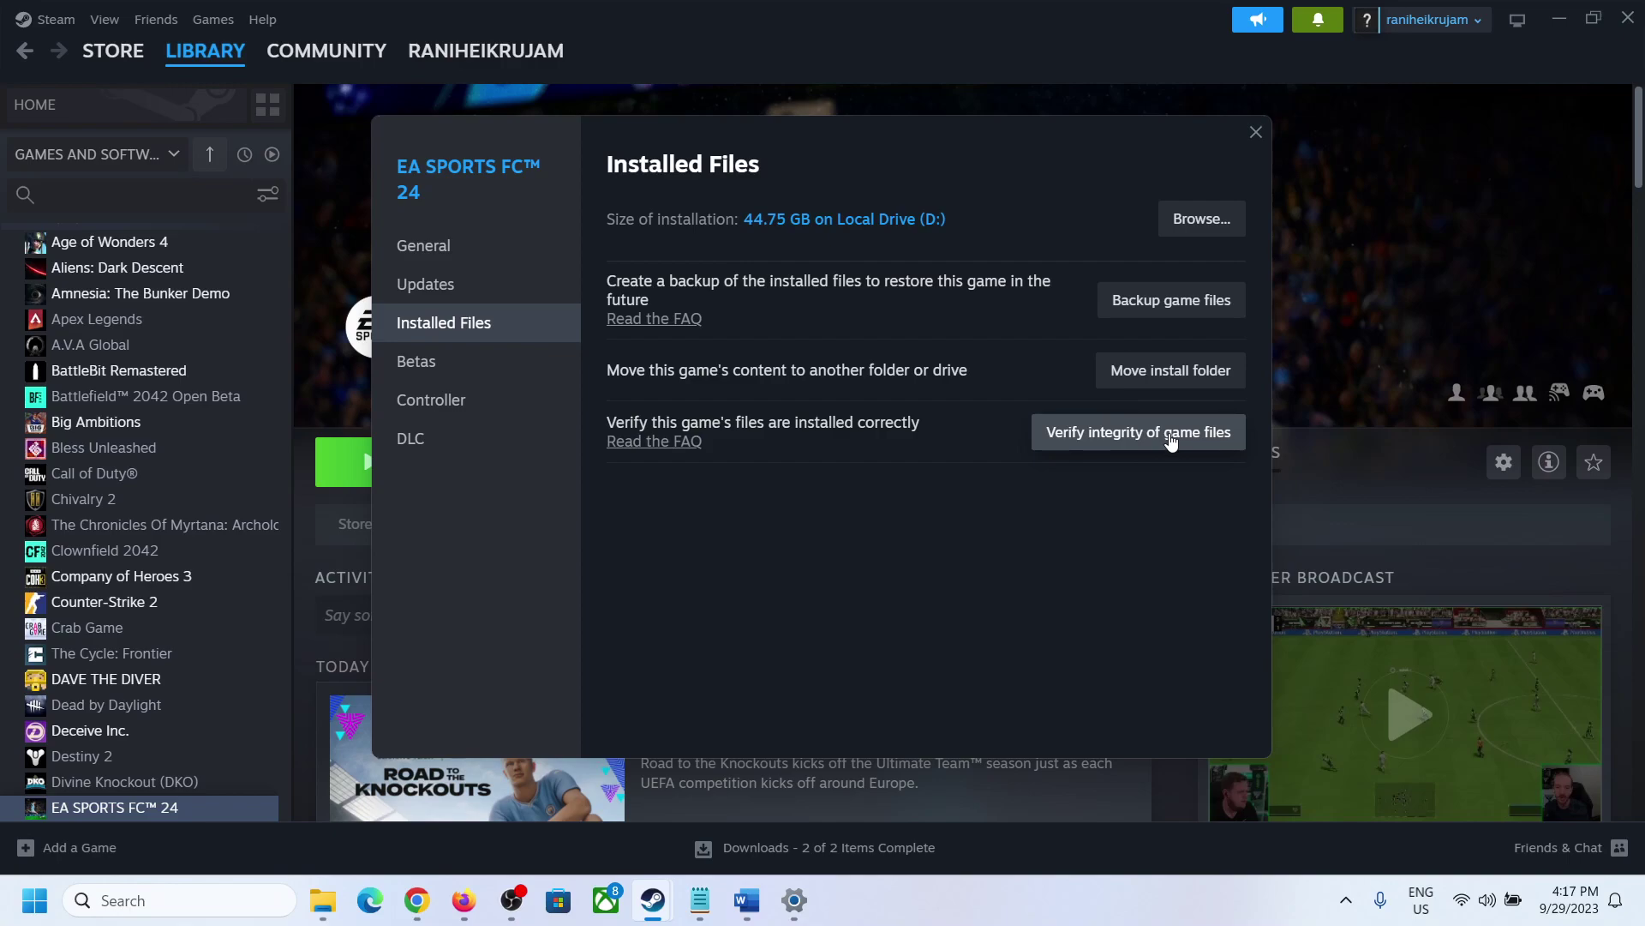
{"action": "left_click", "coordinate": [1253, 132]}
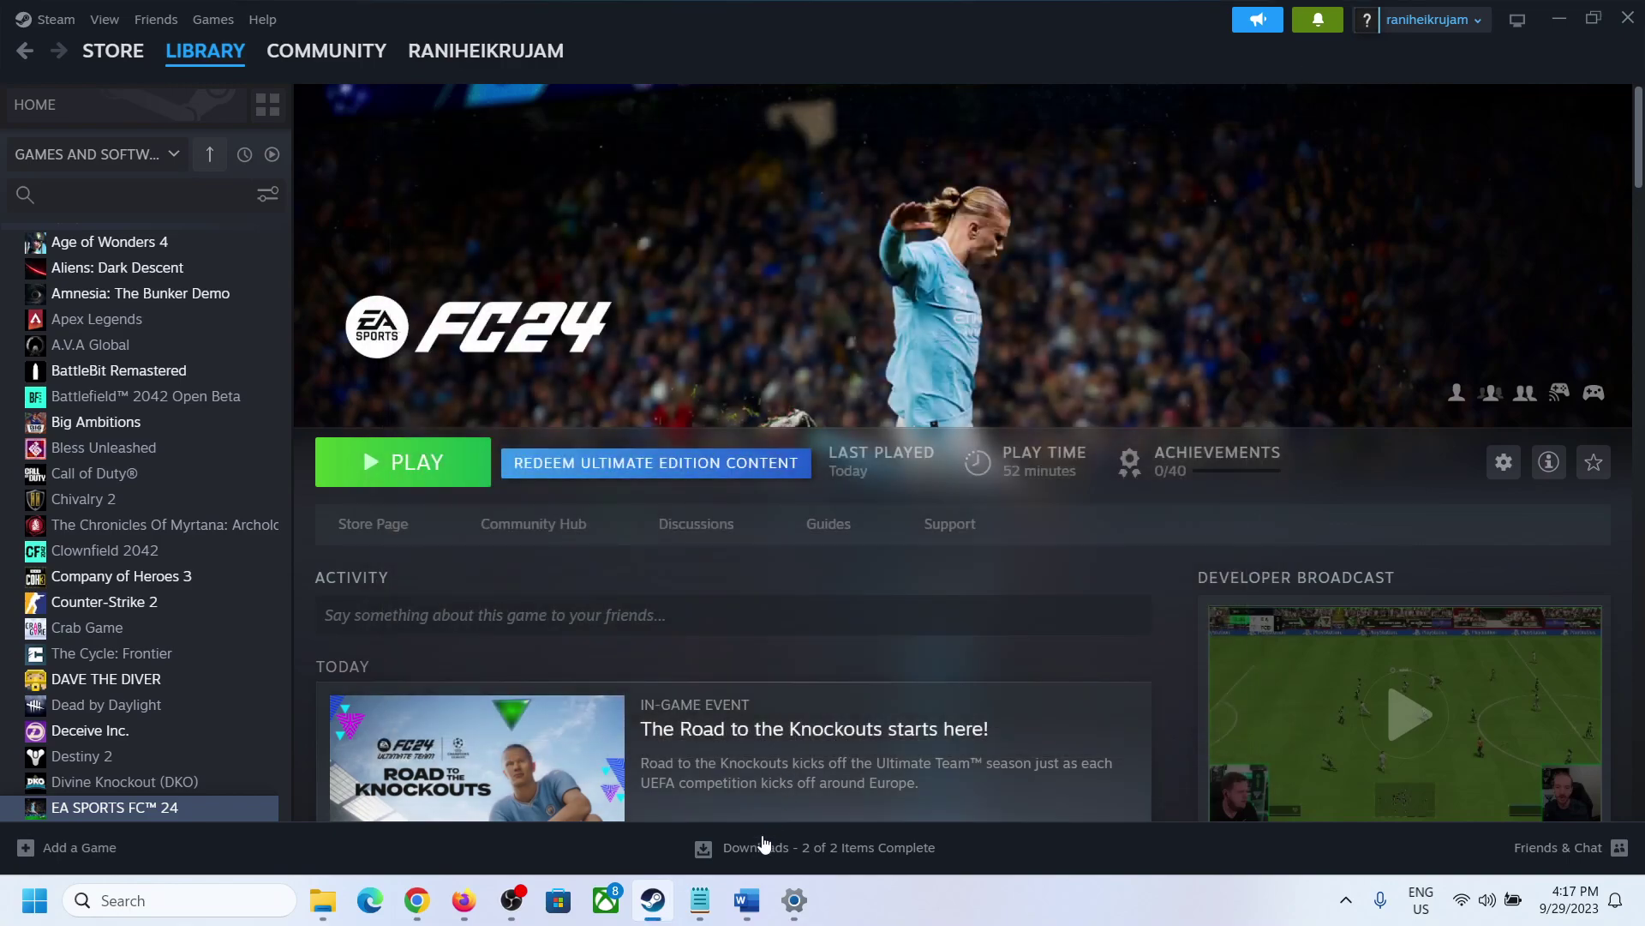
Step: Return to the Word document and highlight the Step 6 instruction "Allowing Steam full control on Windows"
{"action": "left_click", "coordinate": [746, 900]}
{"action": "scroll", "coordinate": [549, 637], "scroll_direction": "down", "scroll_amount": 3}
{"action": "scroll", "coordinate": [544, 632], "scroll_direction": "up", "scroll_amount": 2}
{"action": "scroll", "coordinate": [416, 644], "scroll_direction": "down", "scroll_amount": 1}
{"action": "left_click_drag", "start_coordinate": [335, 571], "coordinate": [1267, 591]}
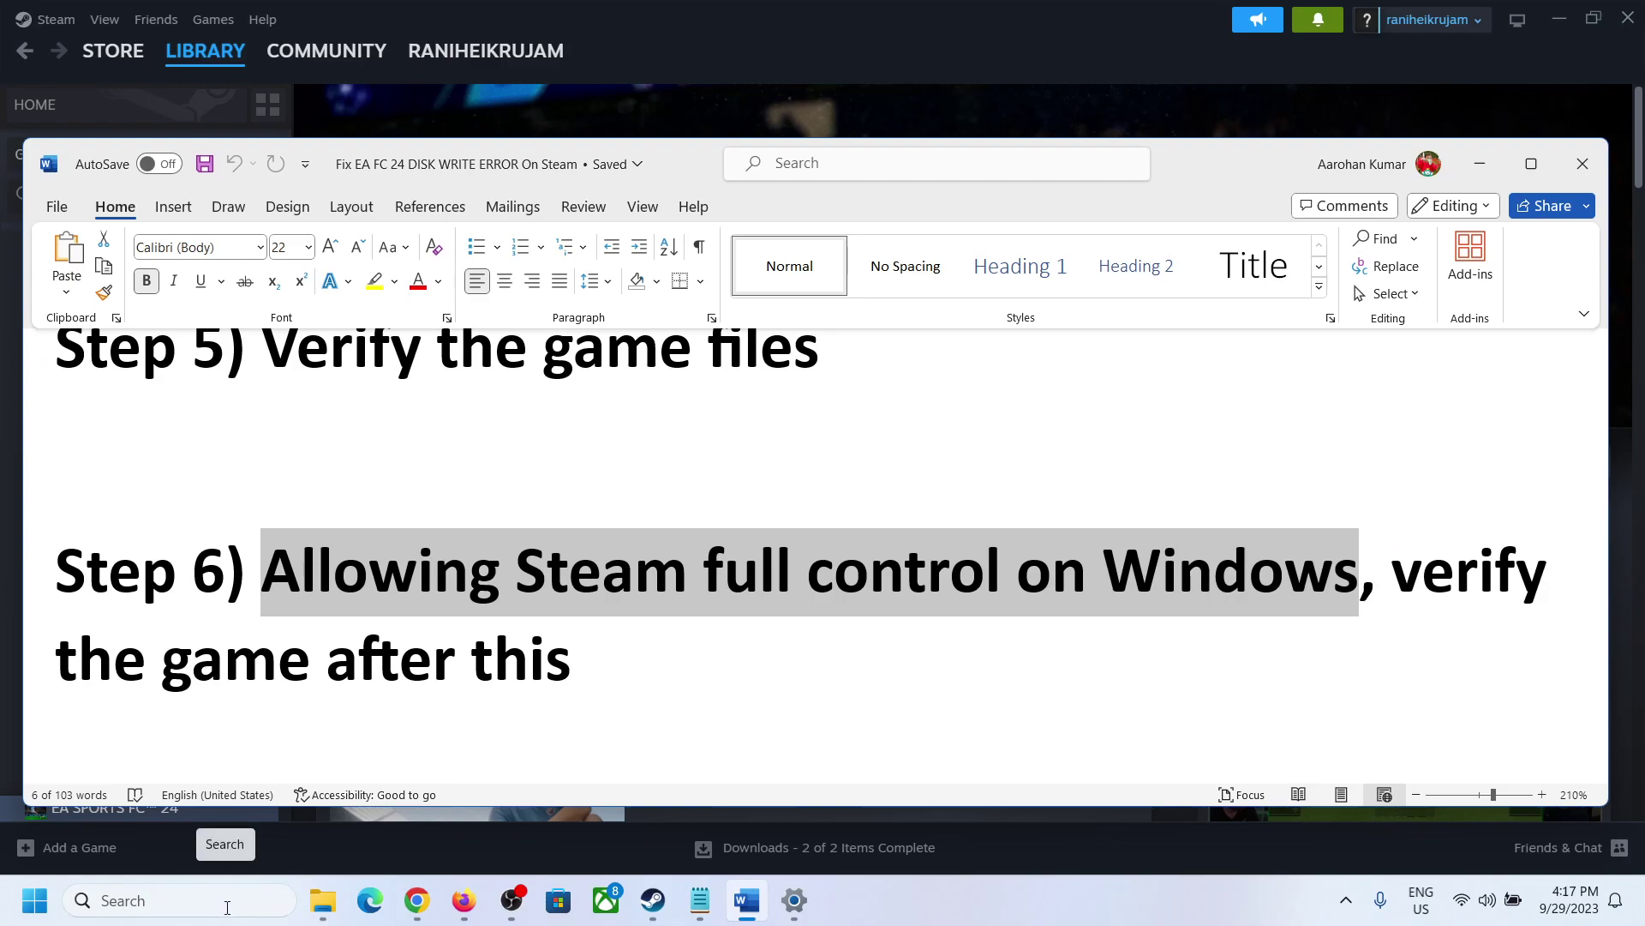
{"action": "left_click", "coordinate": [226, 901]}
{"action": "type", "text": "steam"}
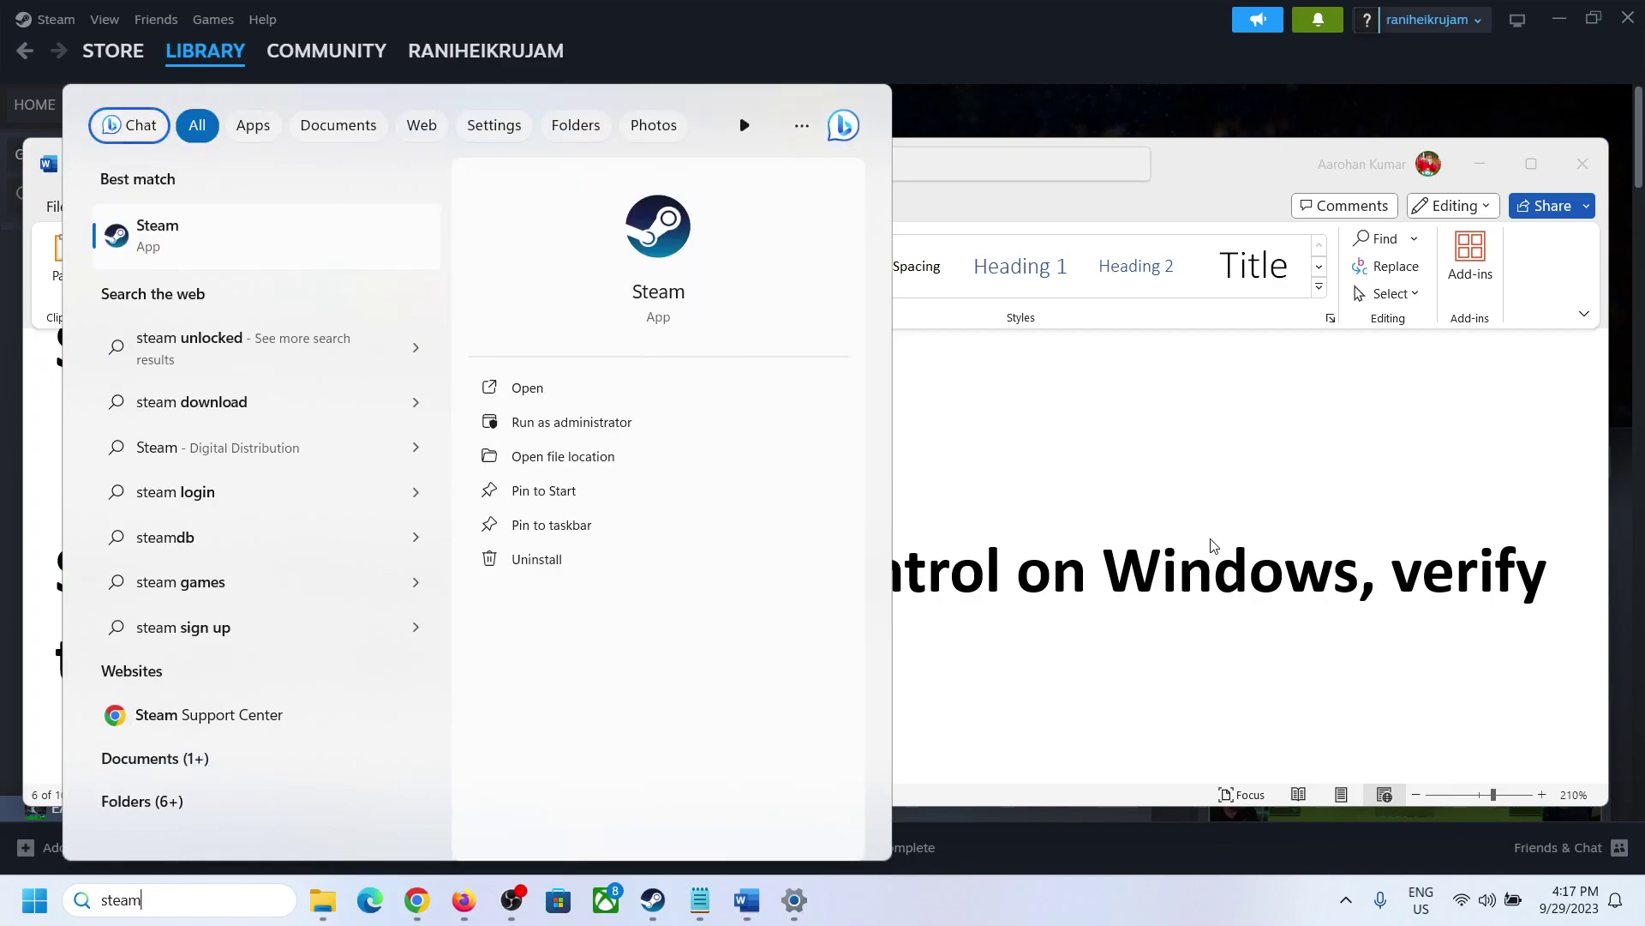
{"action": "key", "text": "Escape"}
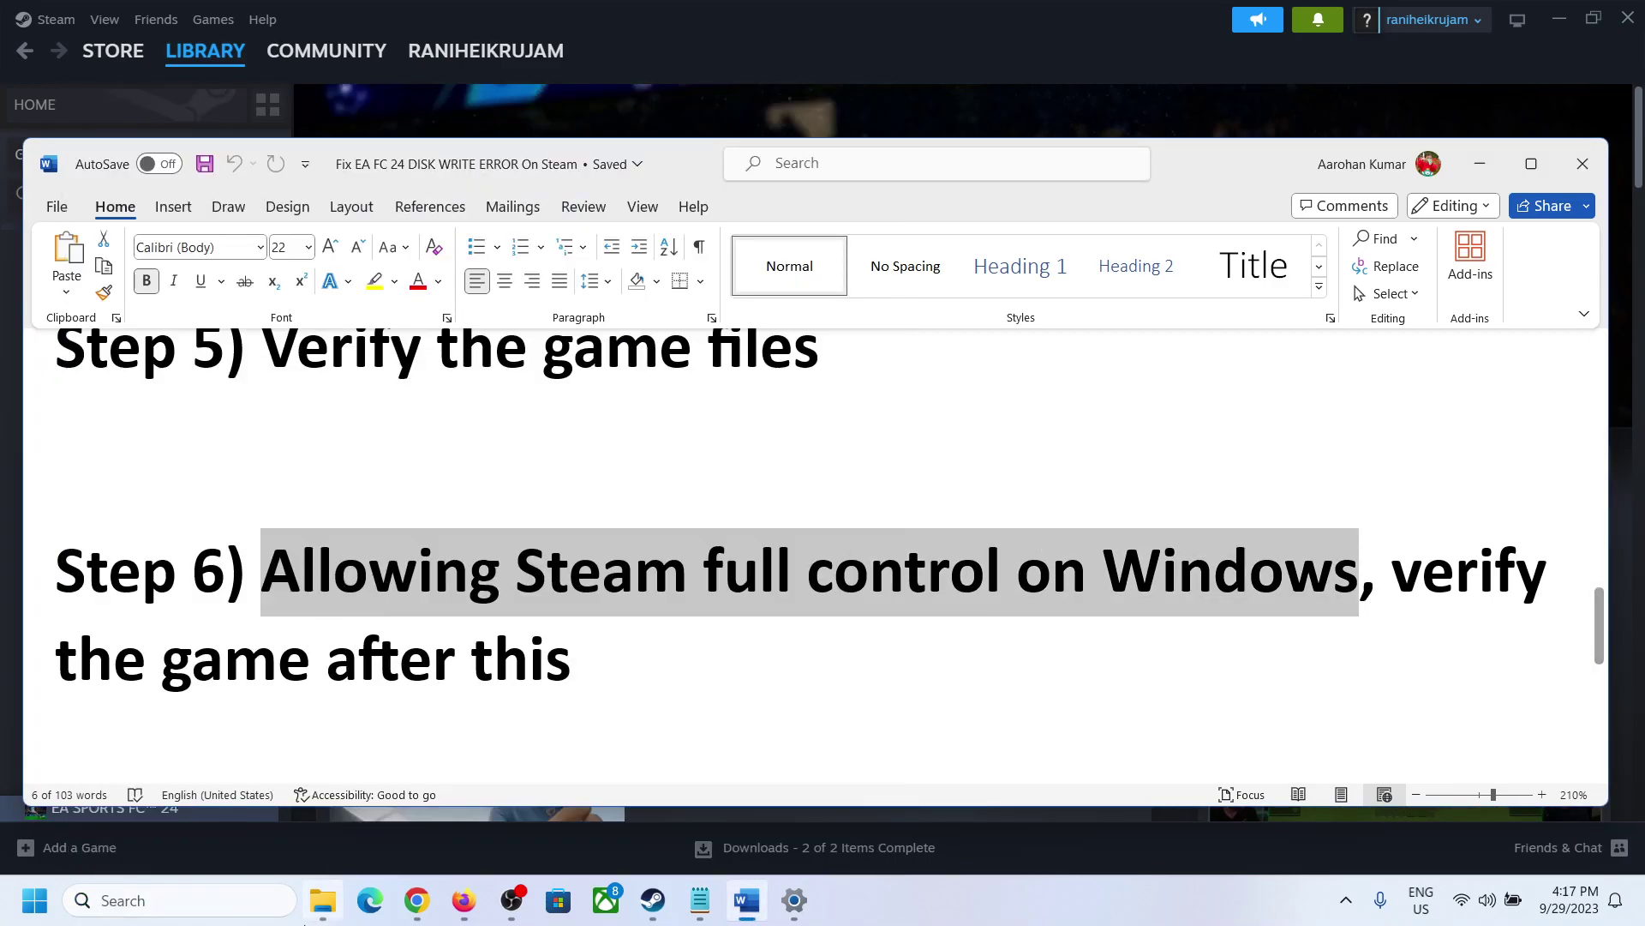
Step: Switch to File Explorer and open the Program Files (x86) folder on the C: drive
{"action": "left_click", "coordinate": [323, 900]}
{"action": "left_click", "coordinate": [108, 547]}
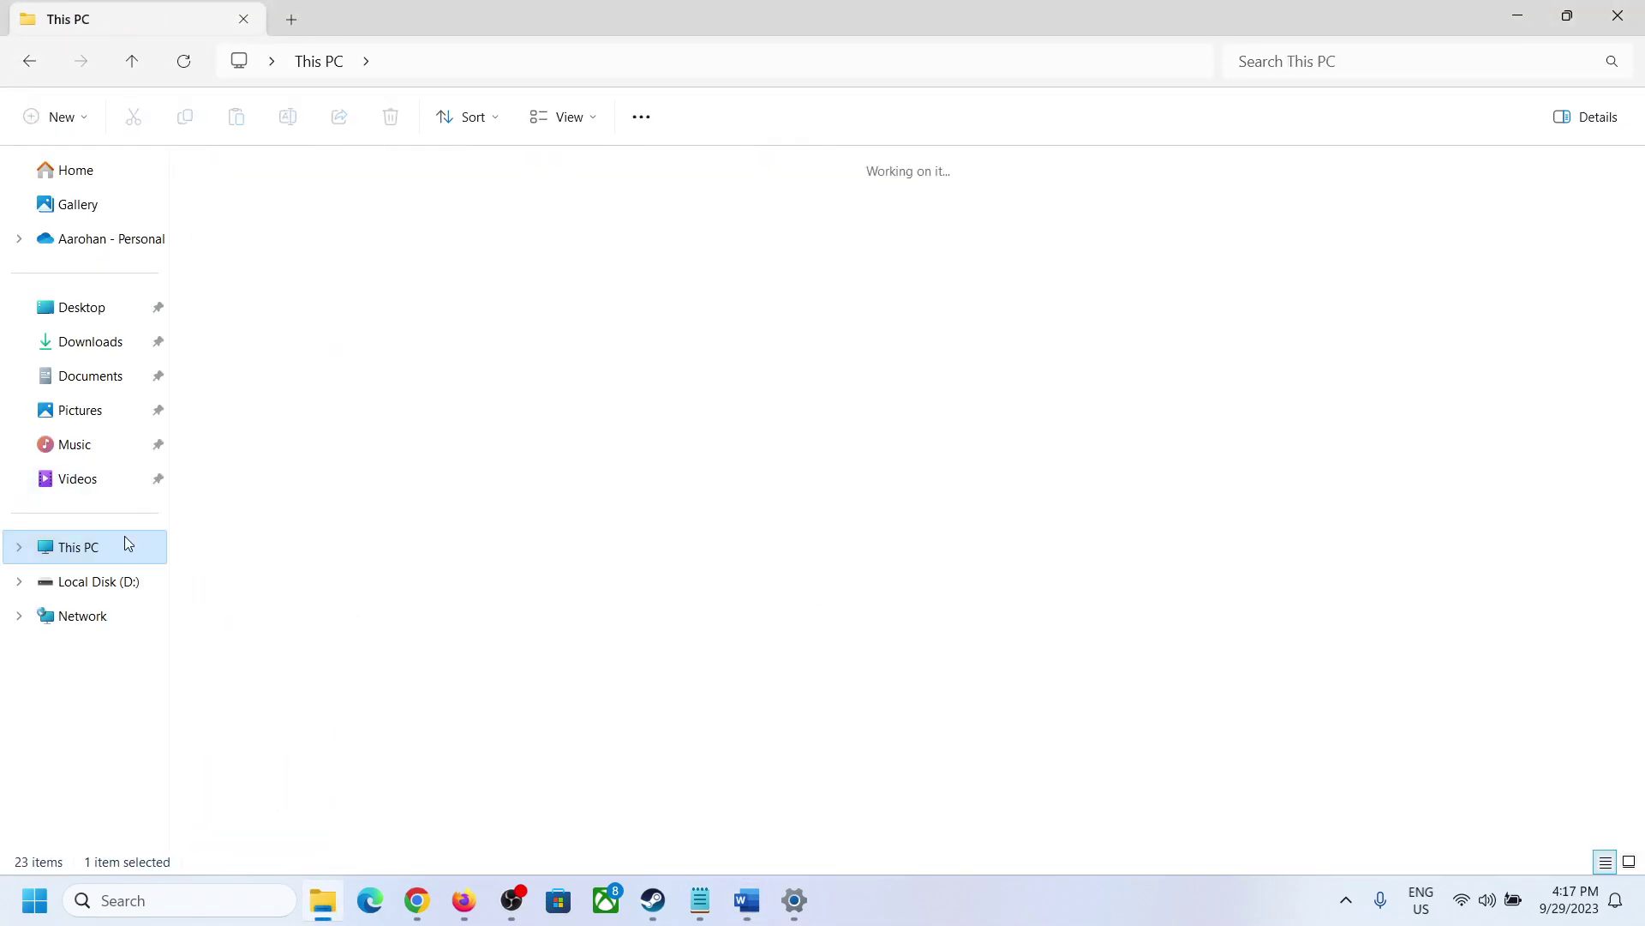
{"action": "double_click", "coordinate": [277, 214]}
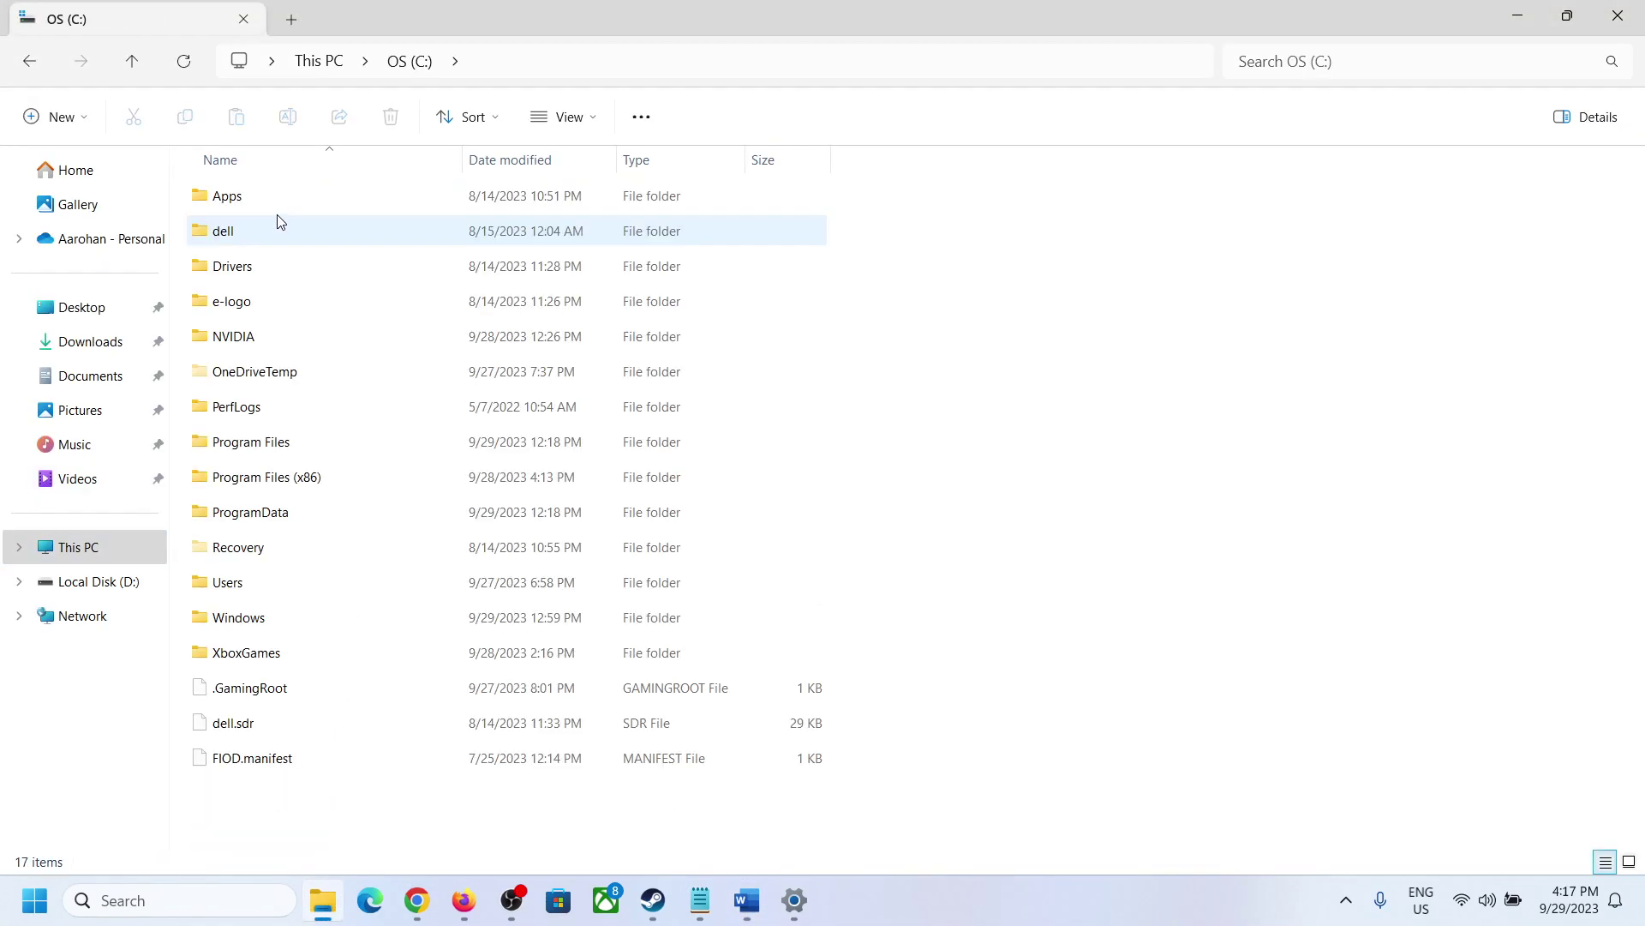
{"action": "double_click", "coordinate": [265, 579]}
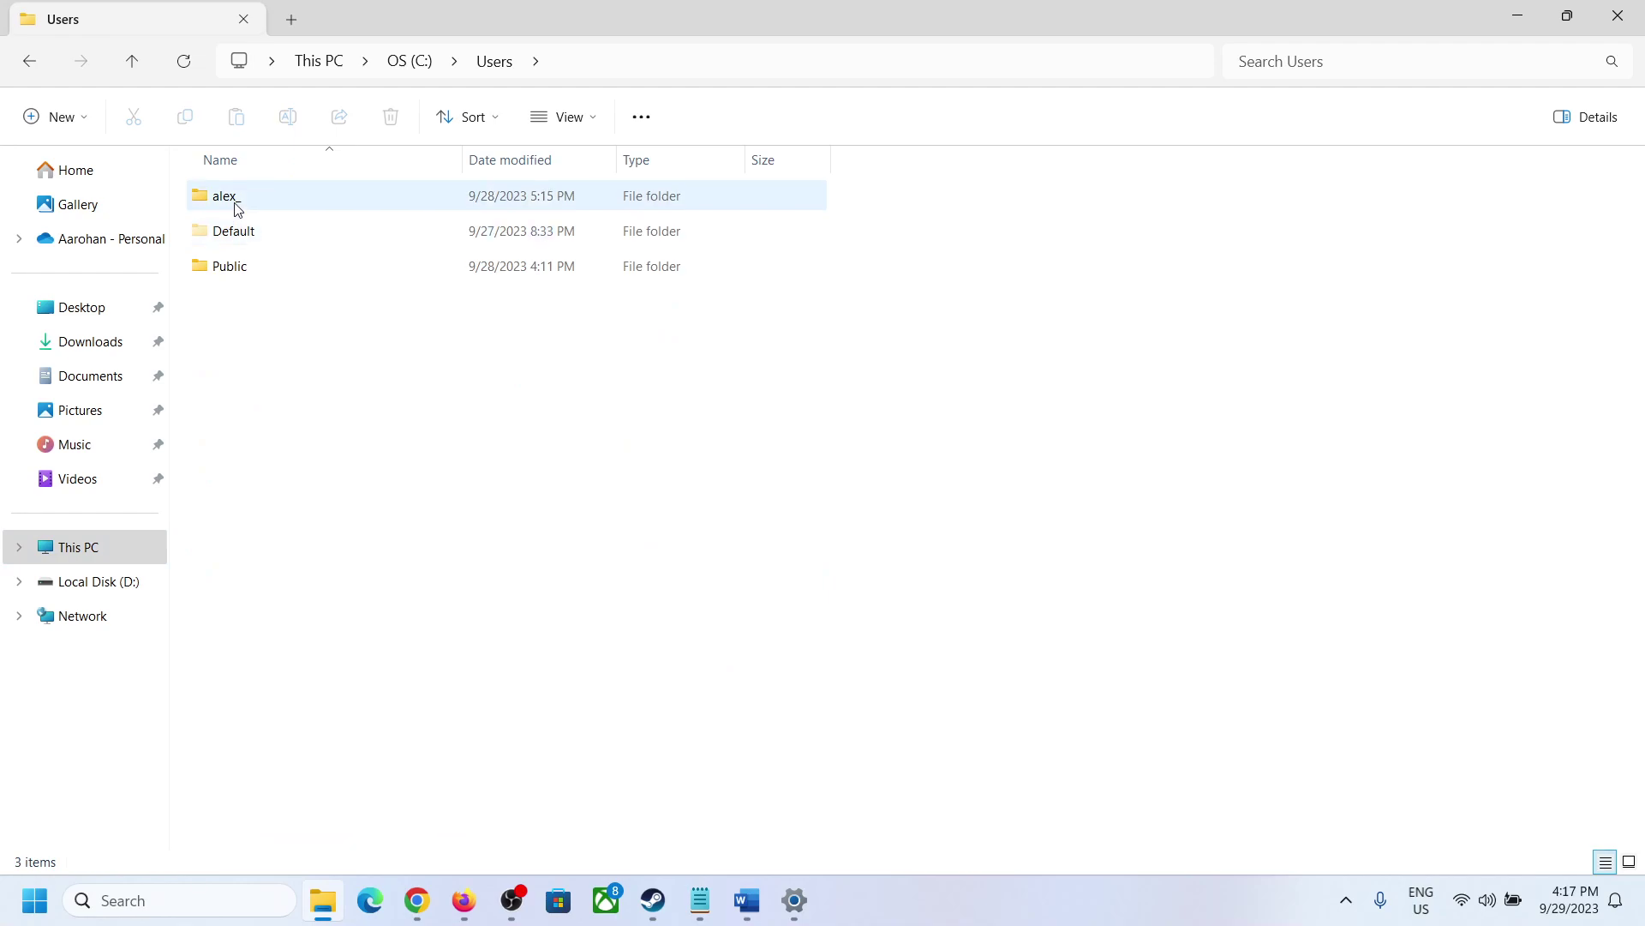
{"action": "left_click", "coordinate": [77, 547]}
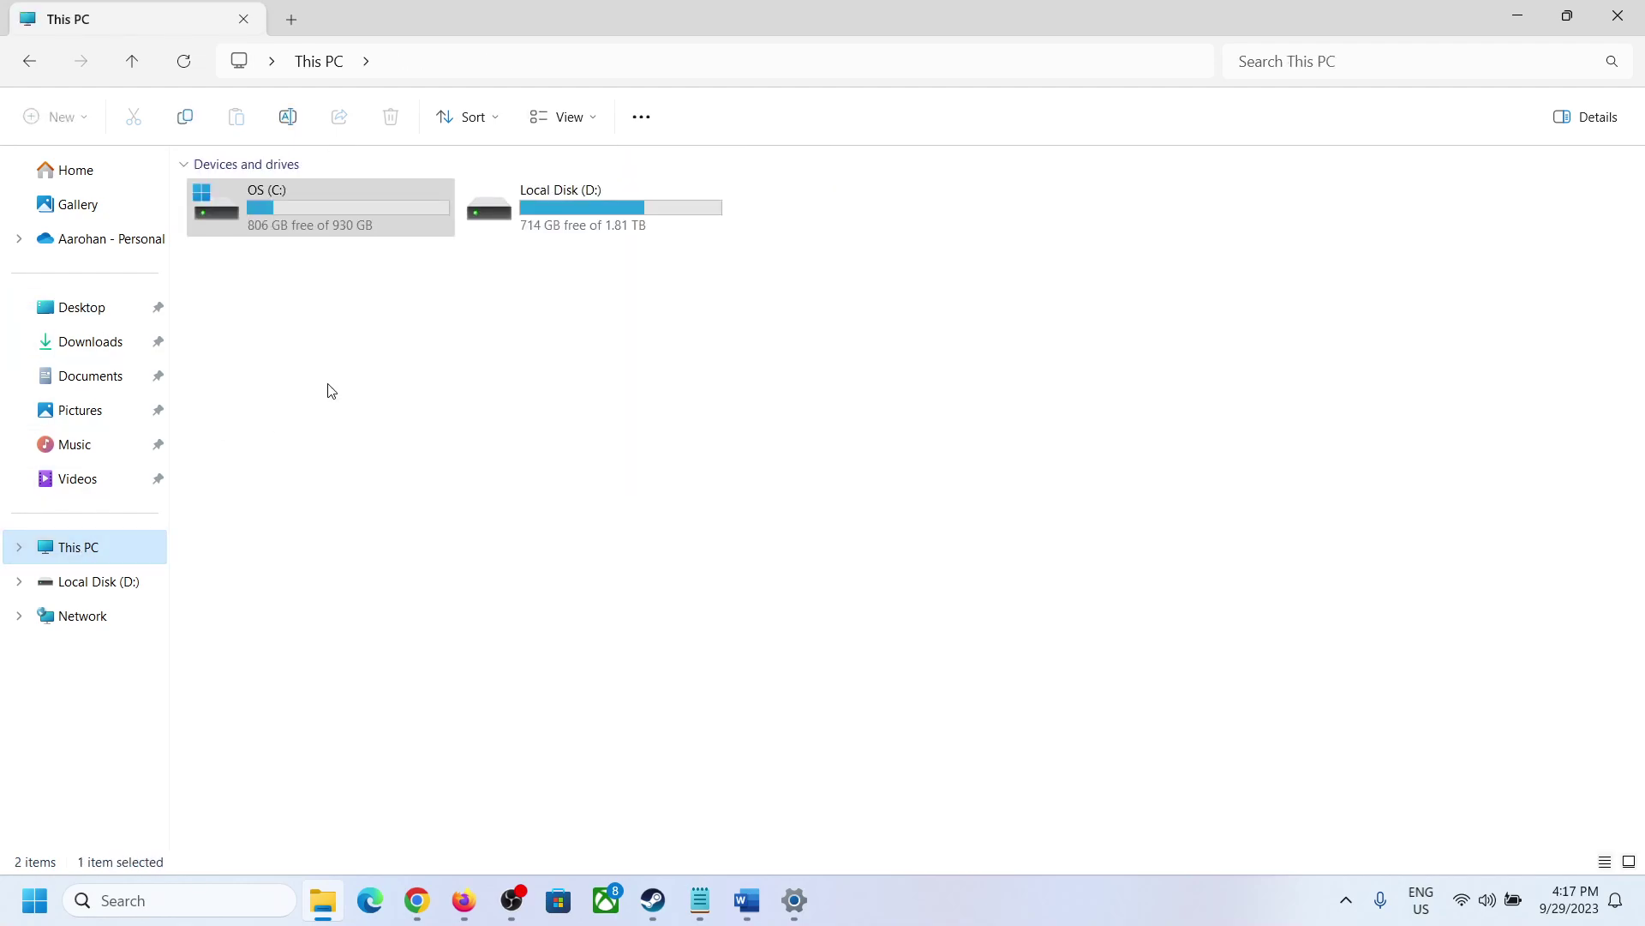
{"action": "double_click", "coordinate": [276, 211]}
{"action": "double_click", "coordinate": [277, 474]}
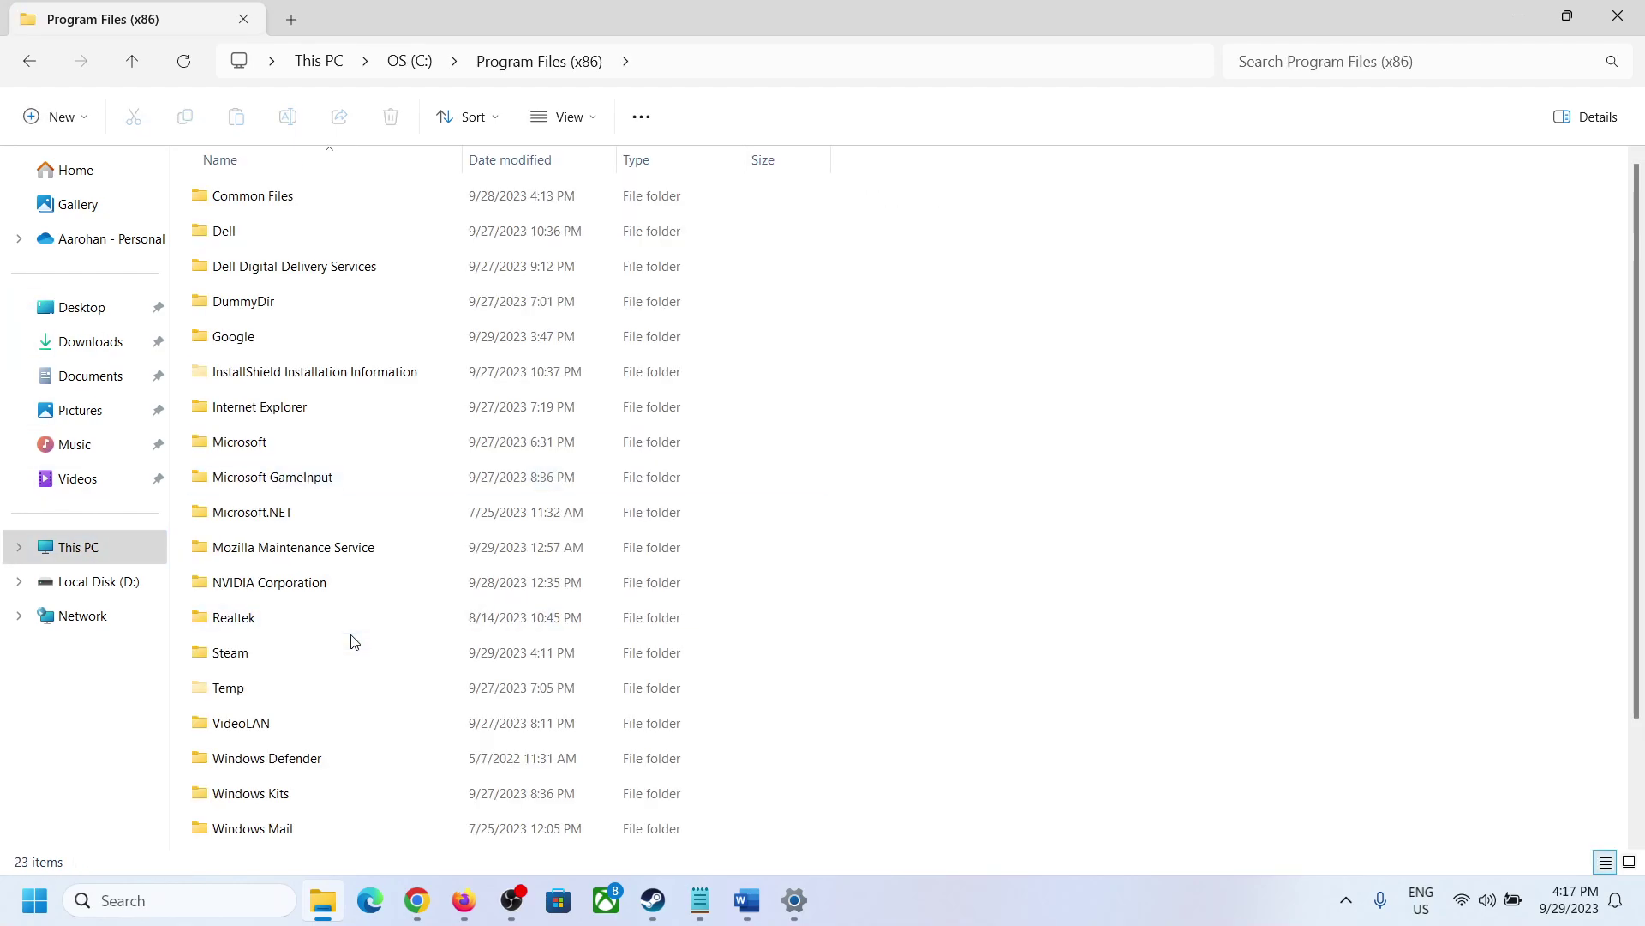
Step: Allow ALL APPLICATION PACKAGES Full control in the Steam folder's security permissions, apply the change, and close the properties
{"action": "scroll", "coordinate": [354, 642], "scroll_direction": "down", "scroll_amount": 1}
{"action": "left_click", "coordinate": [249, 562]}
{"action": "right_click", "coordinate": [251, 561]}
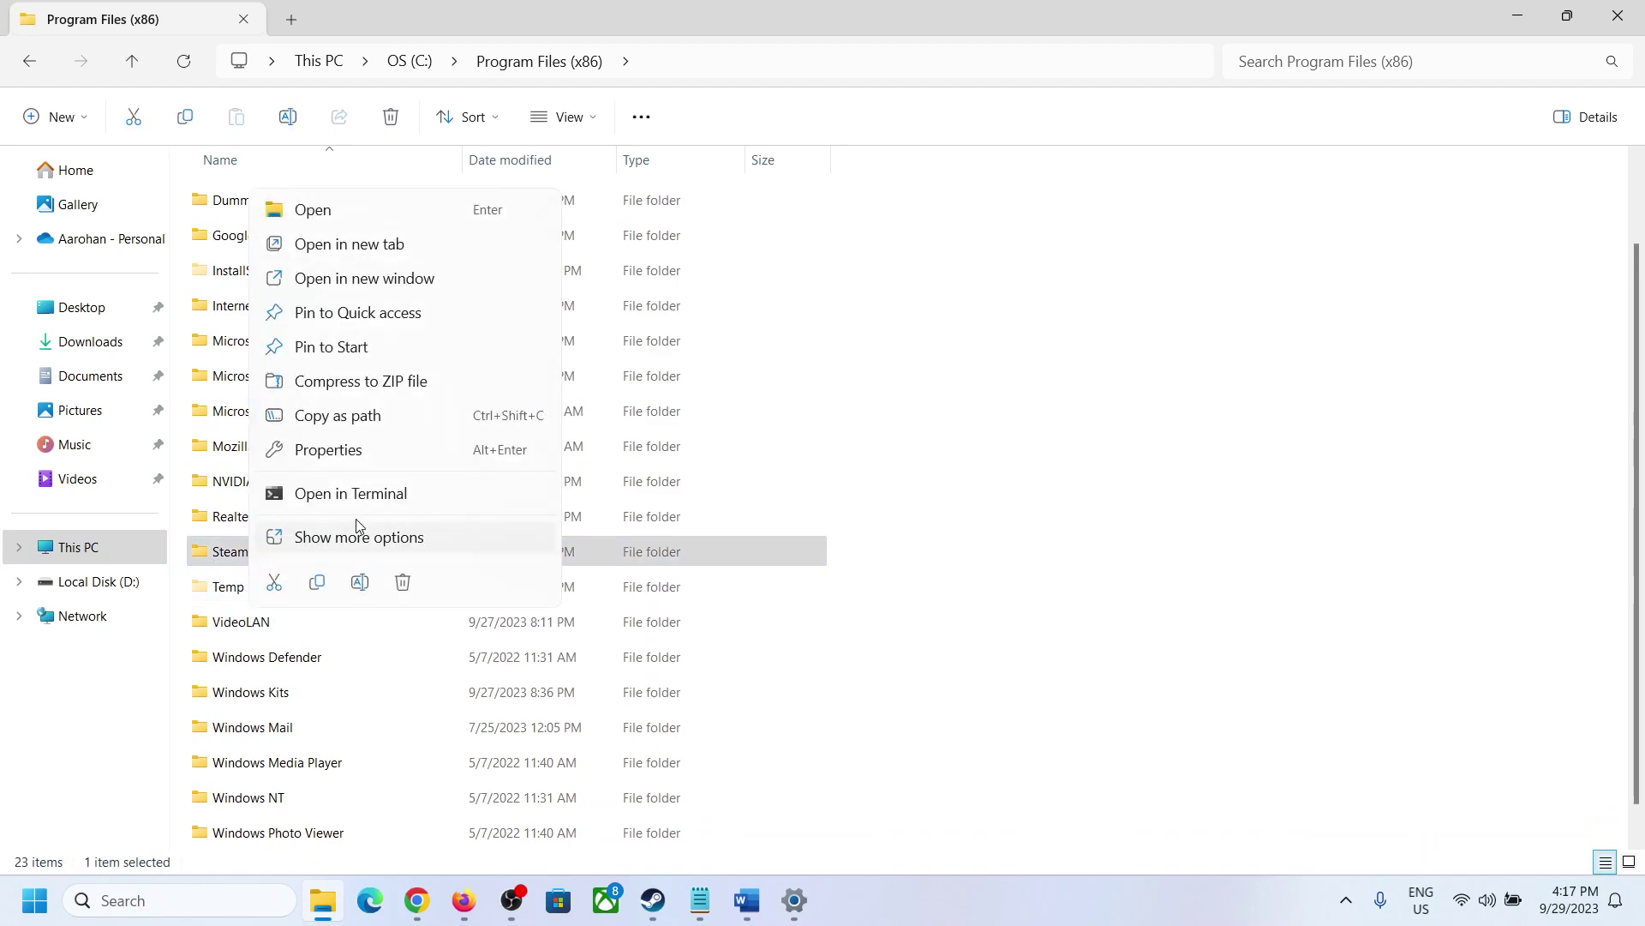
{"action": "left_click", "coordinate": [514, 448]}
{"action": "left_click_drag", "start_coordinate": [518, 383], "coordinate": [688, 269]}
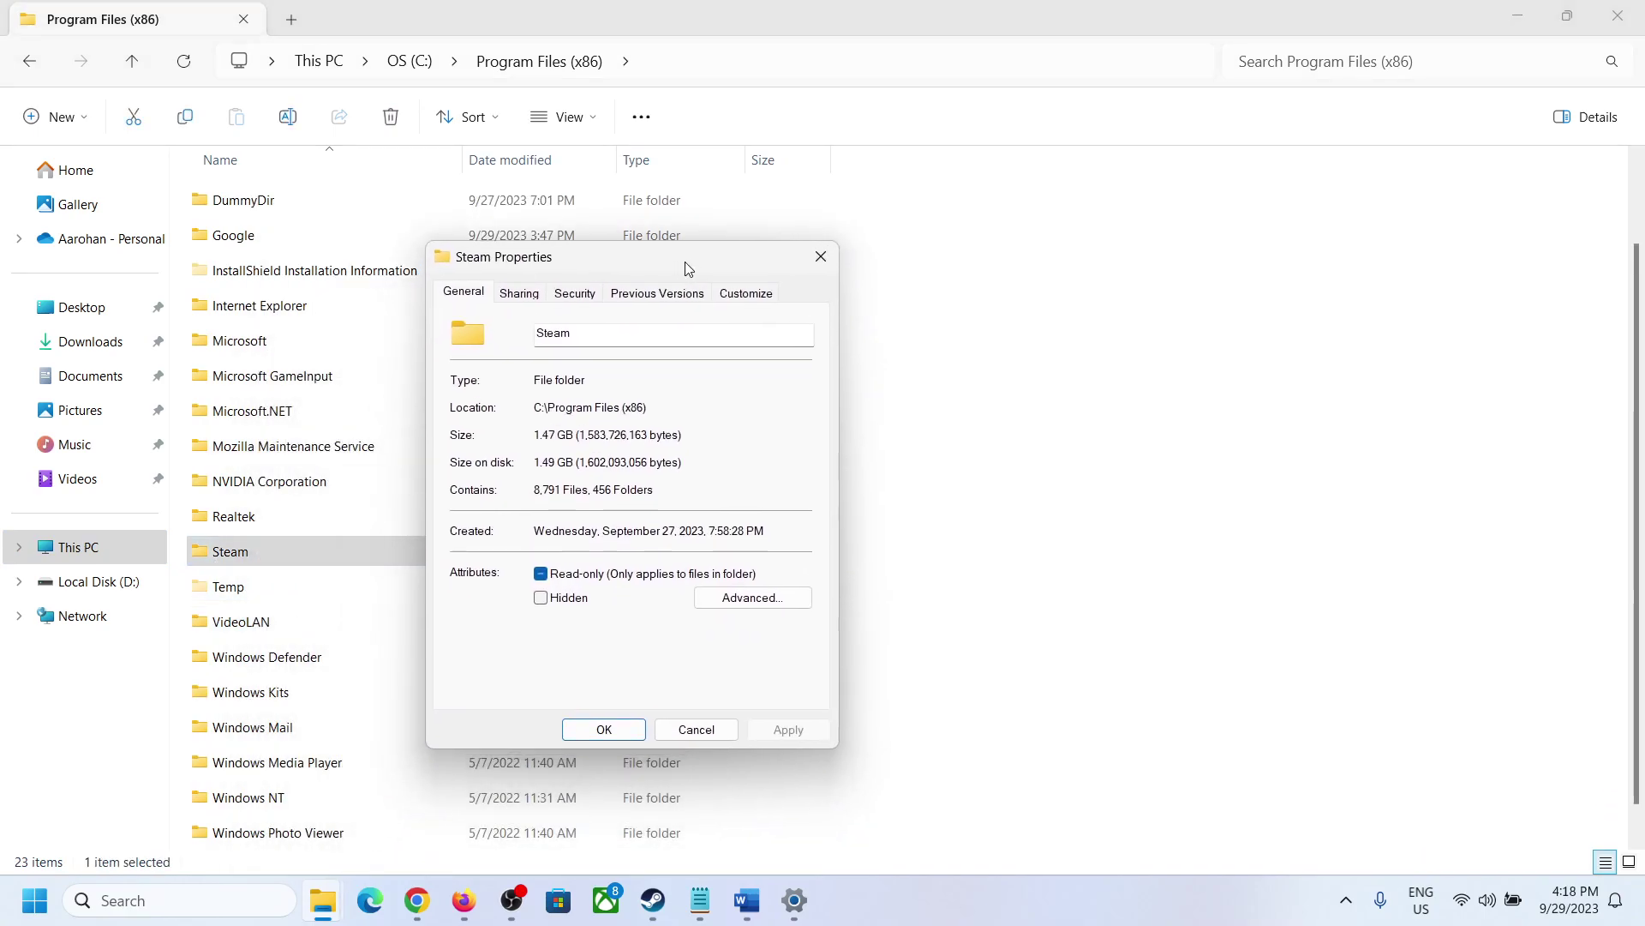
{"action": "left_click", "coordinate": [572, 293]}
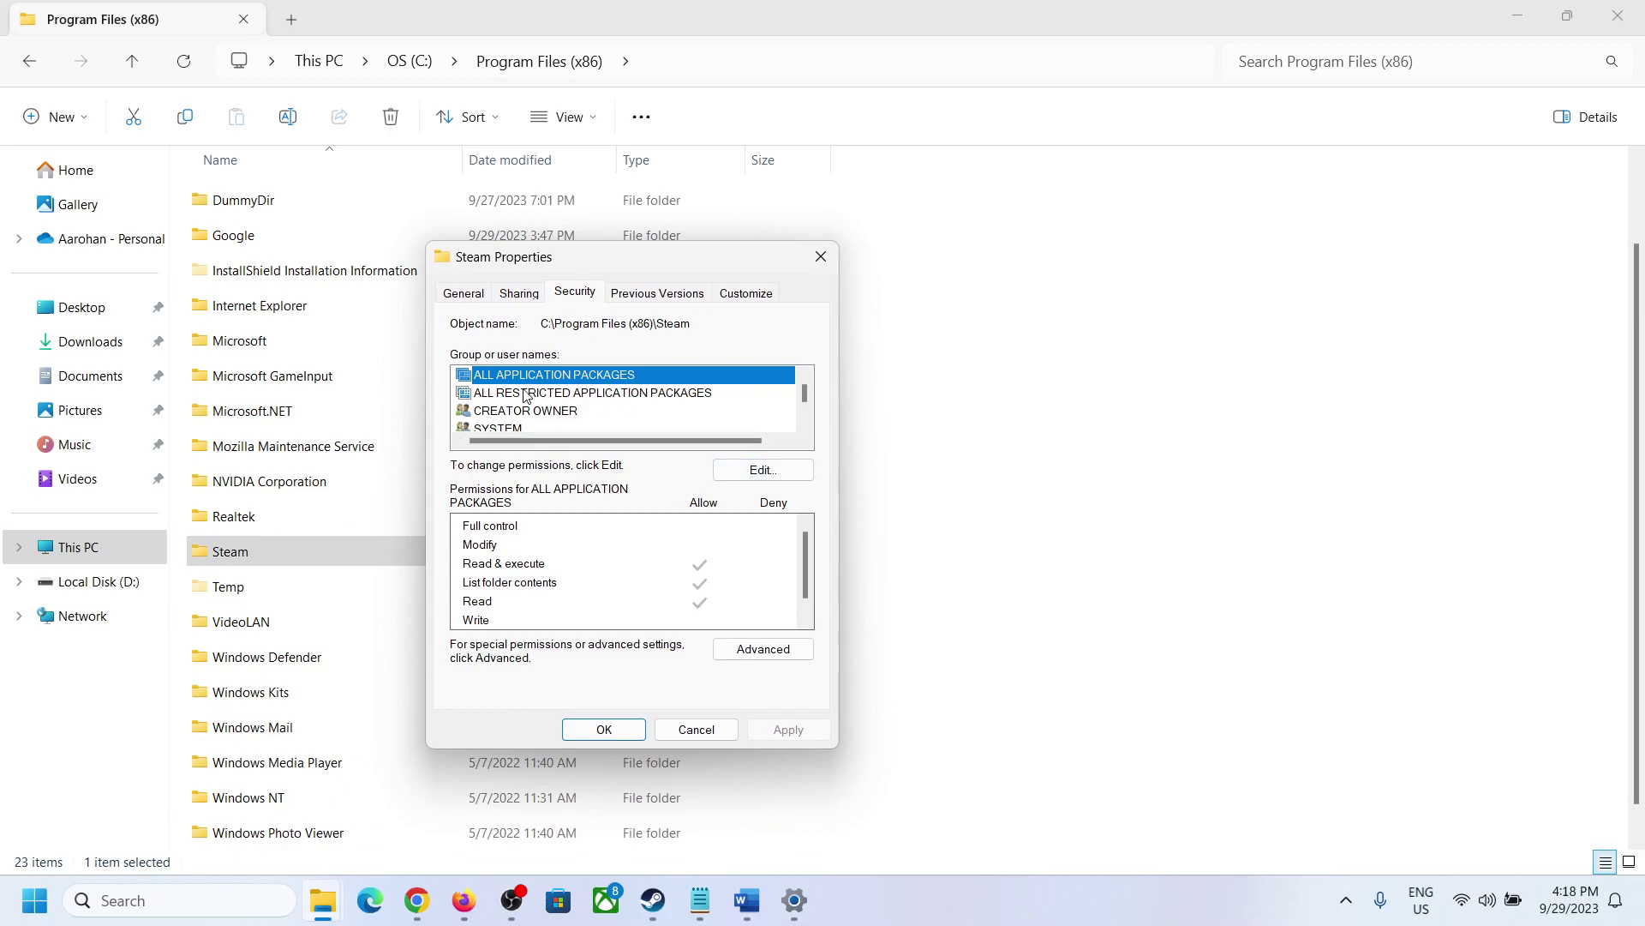
{"action": "scroll", "coordinate": [812, 405], "scroll_direction": "down", "scroll_amount": 2}
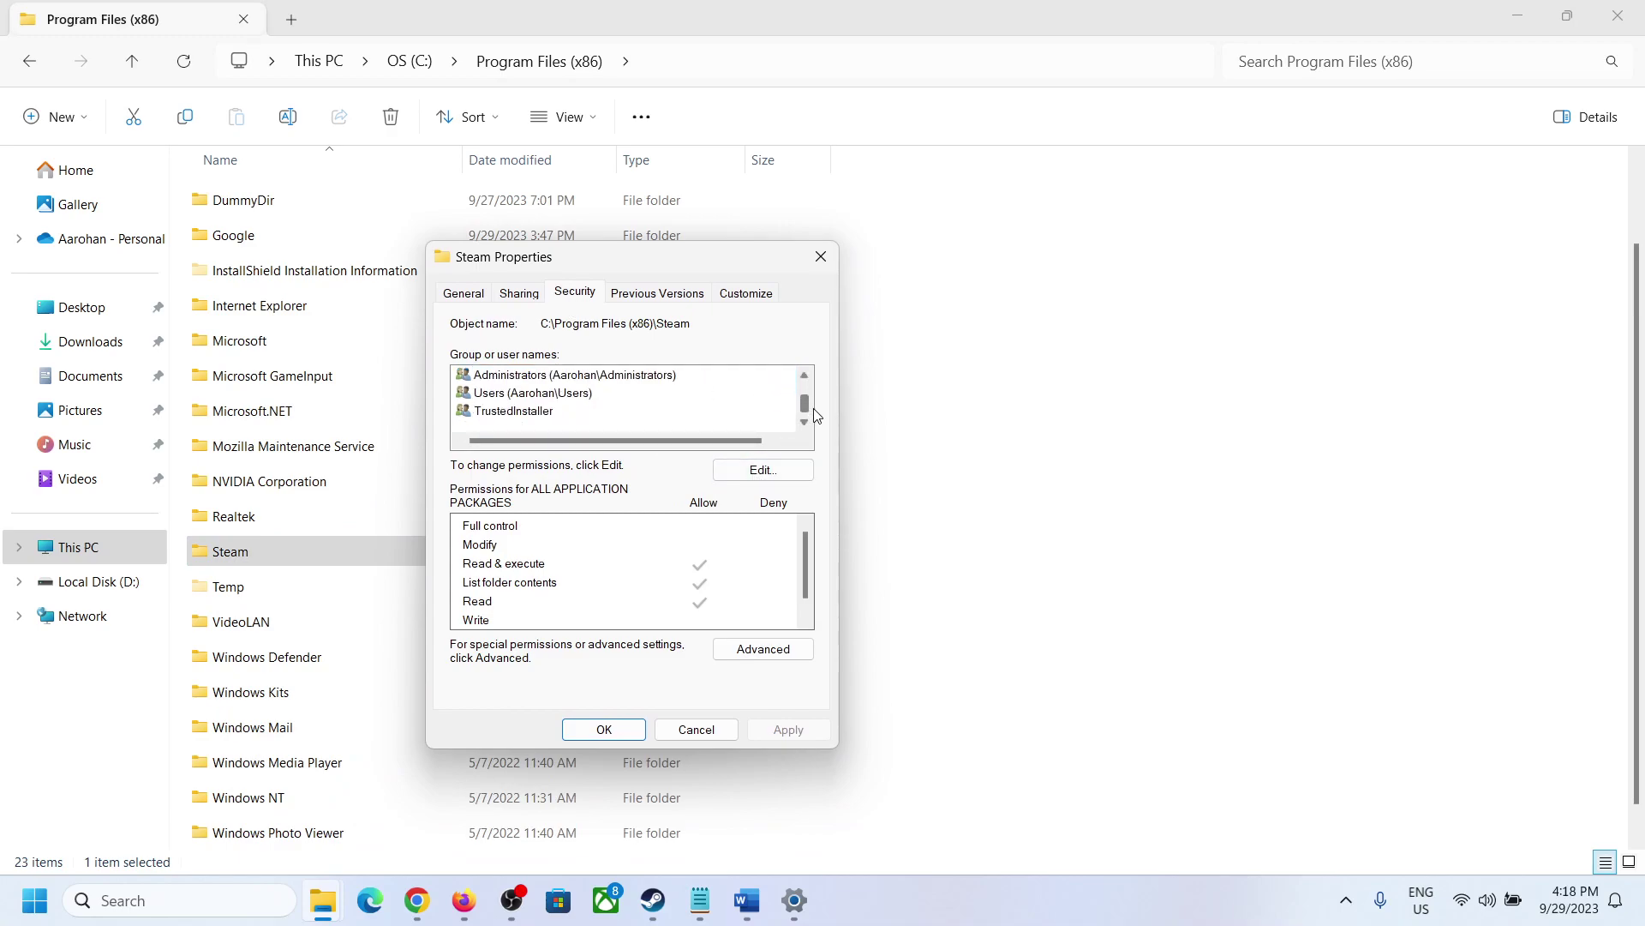
{"action": "left_click", "coordinate": [524, 394]}
{"action": "left_click", "coordinate": [789, 478]}
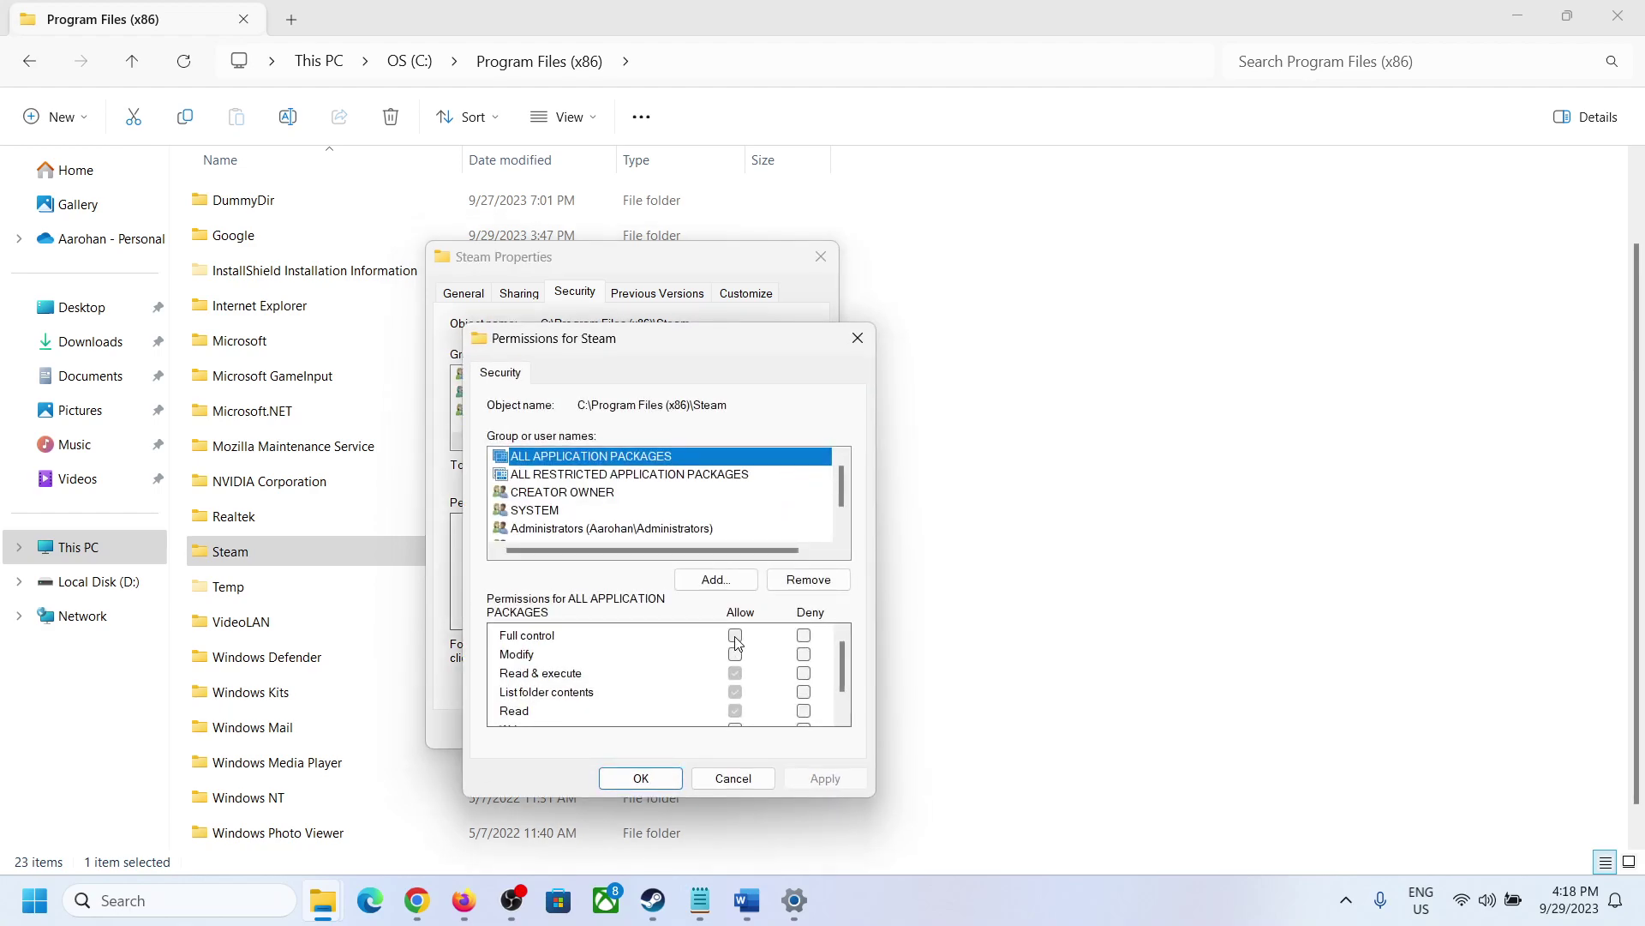
{"action": "left_click", "coordinate": [736, 636]}
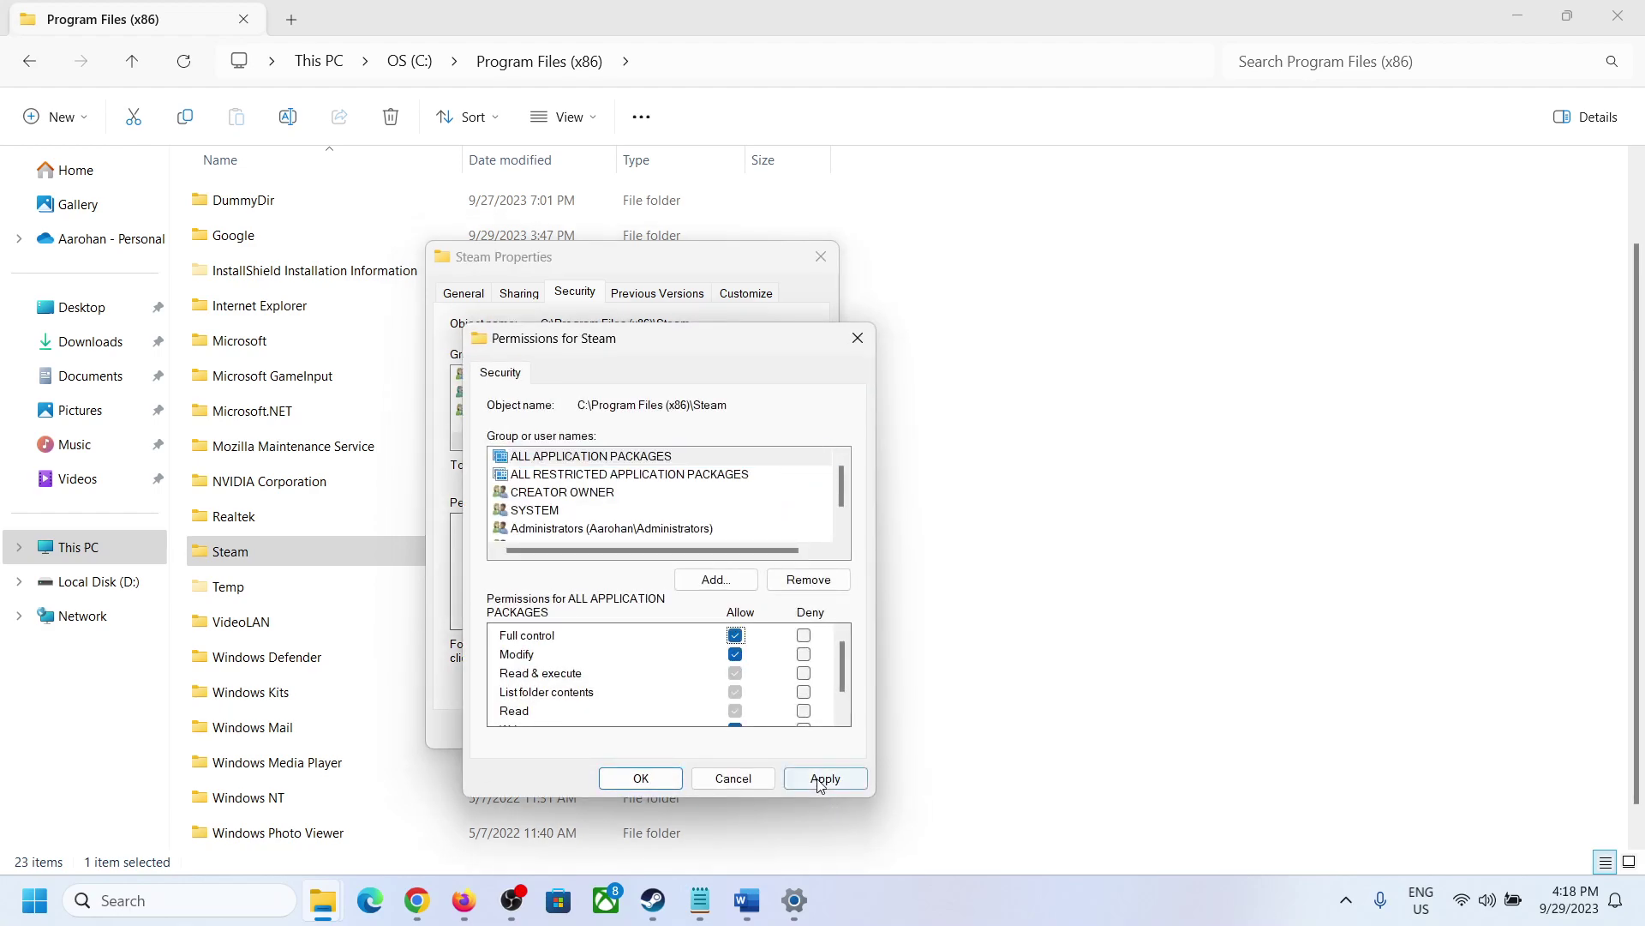
{"action": "left_click", "coordinate": [656, 780]}
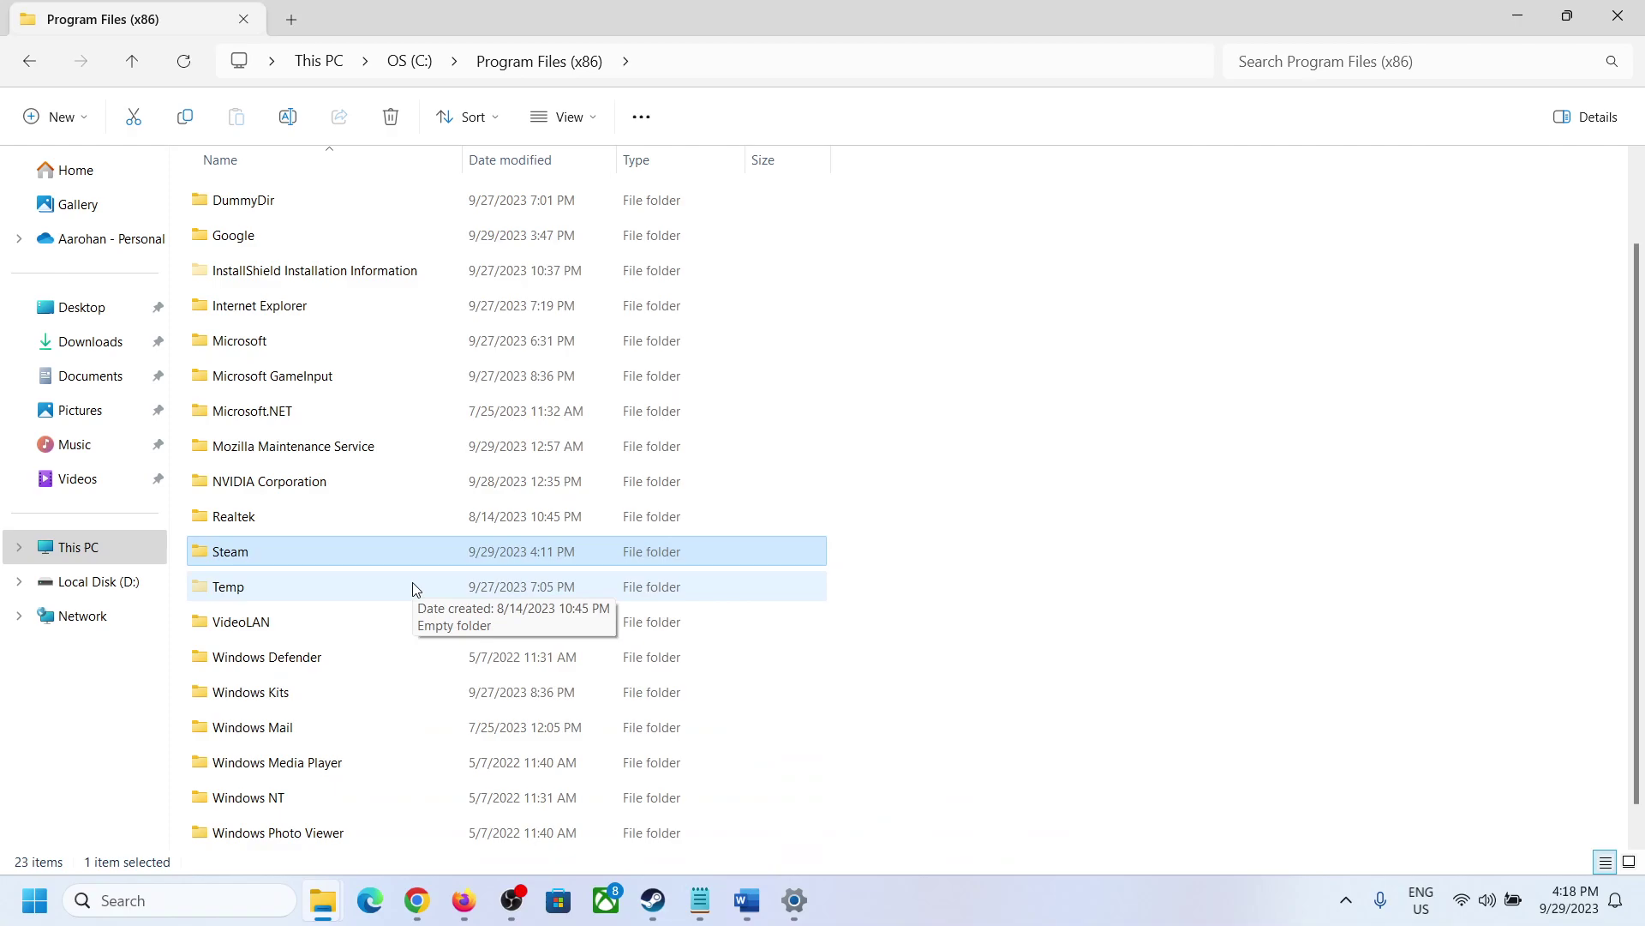
Step: Reopen the Steam folder's properties, check the Full control permission in the permissions editor, and close the editor
{"action": "right_click", "coordinate": [246, 562]}
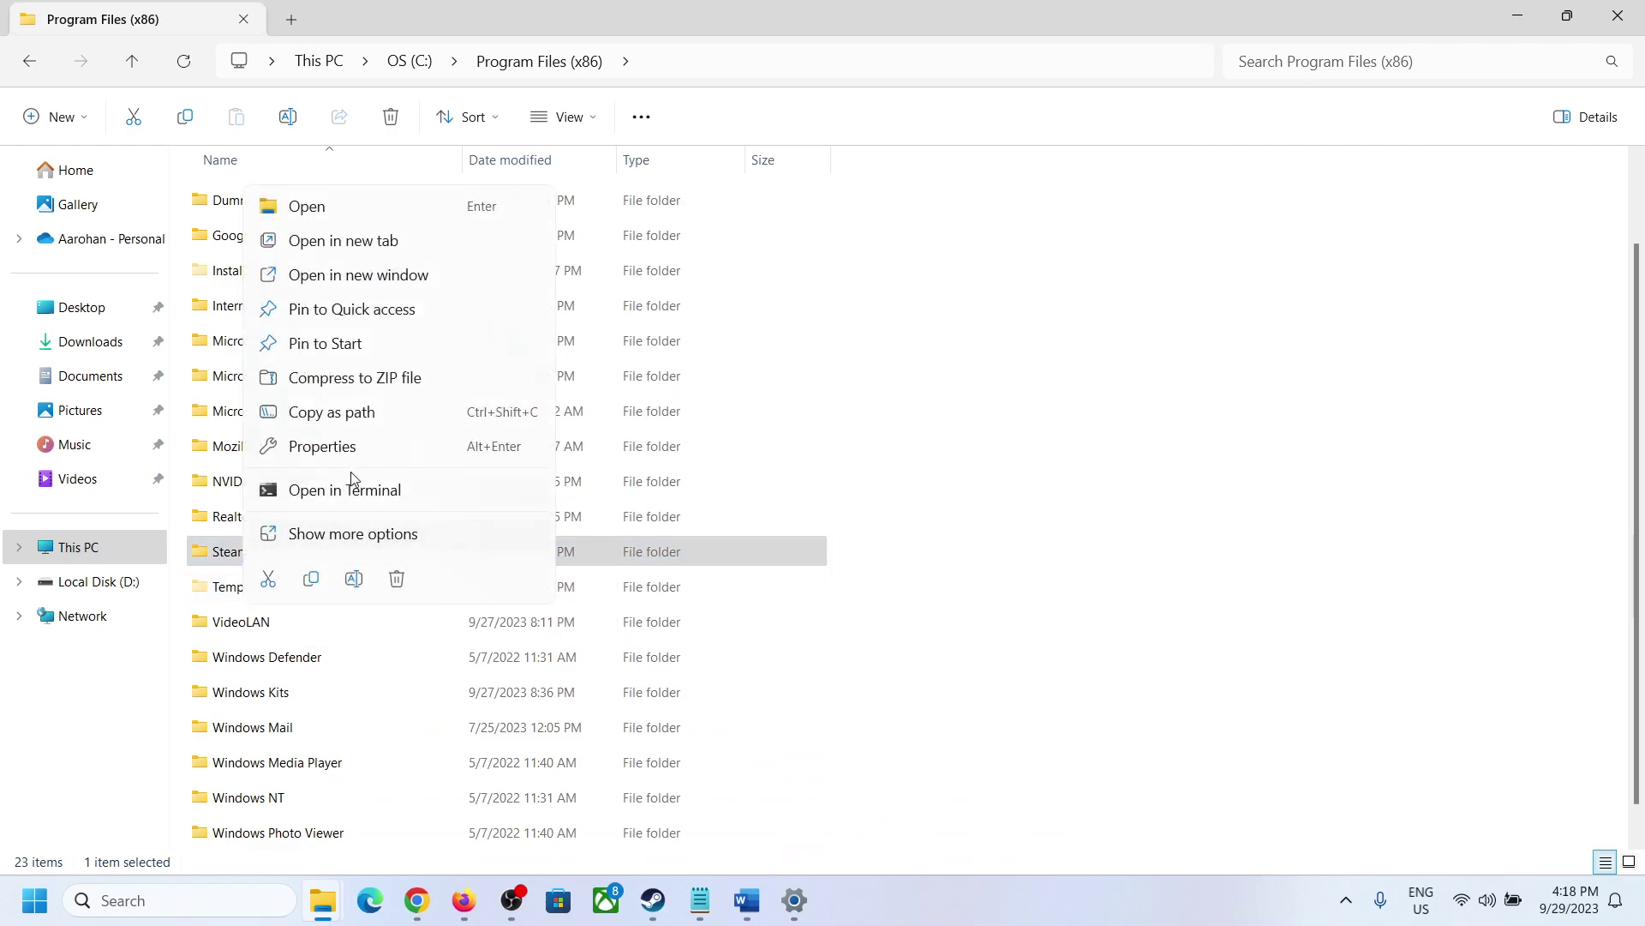
{"action": "left_click", "coordinate": [334, 447]}
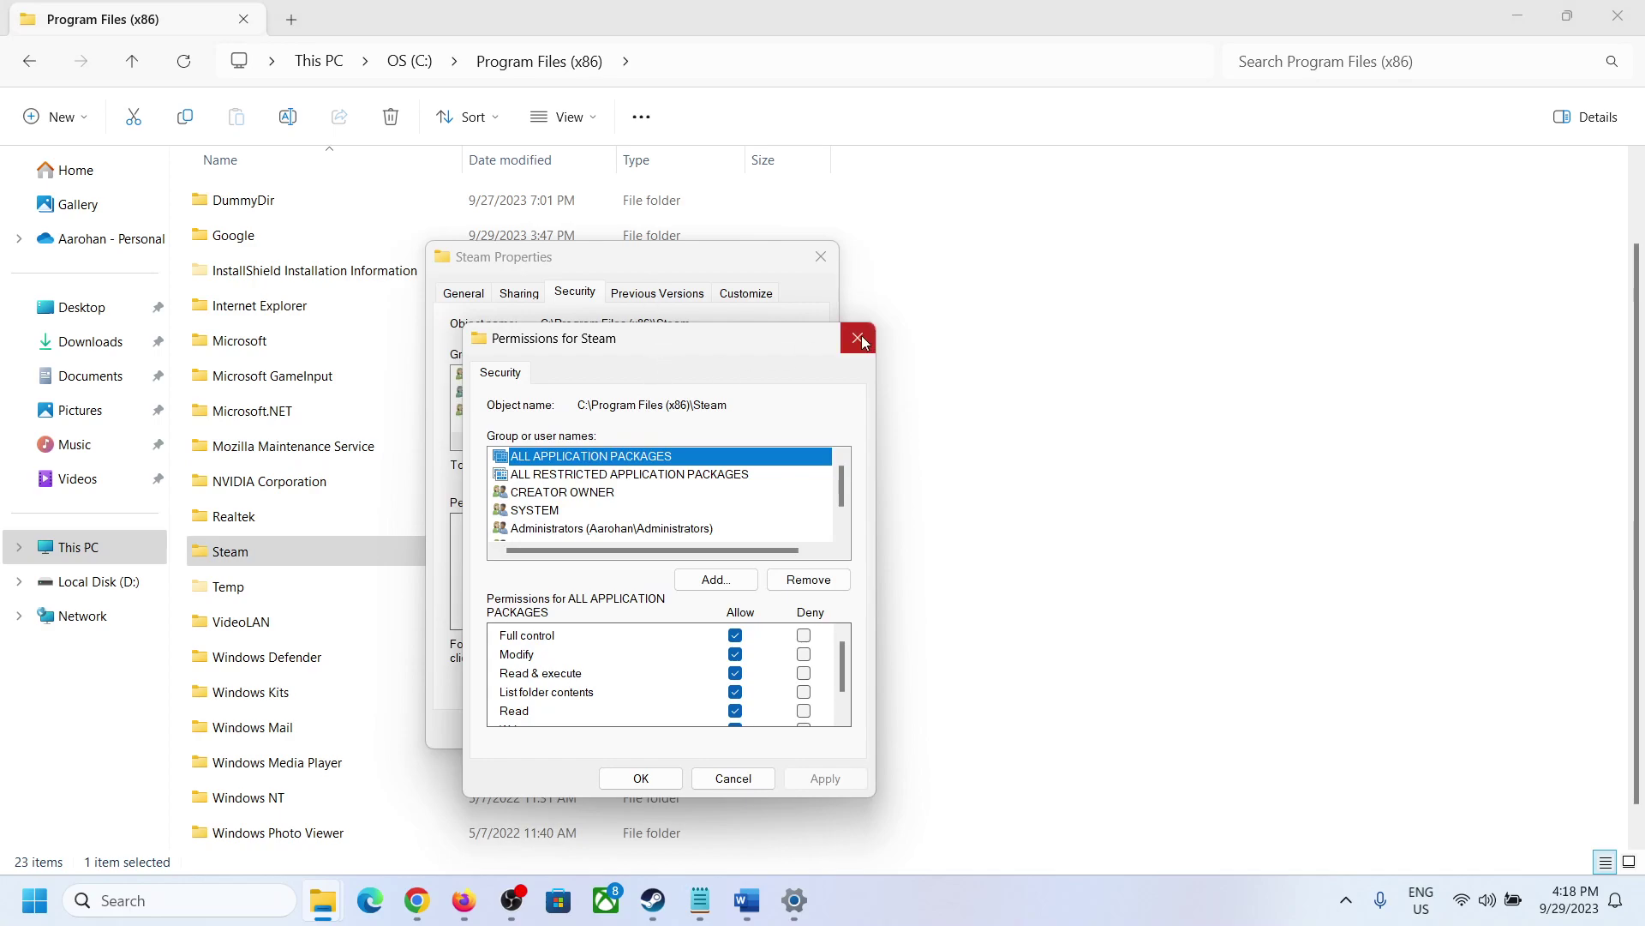
{"action": "left_click", "coordinate": [858, 339]}
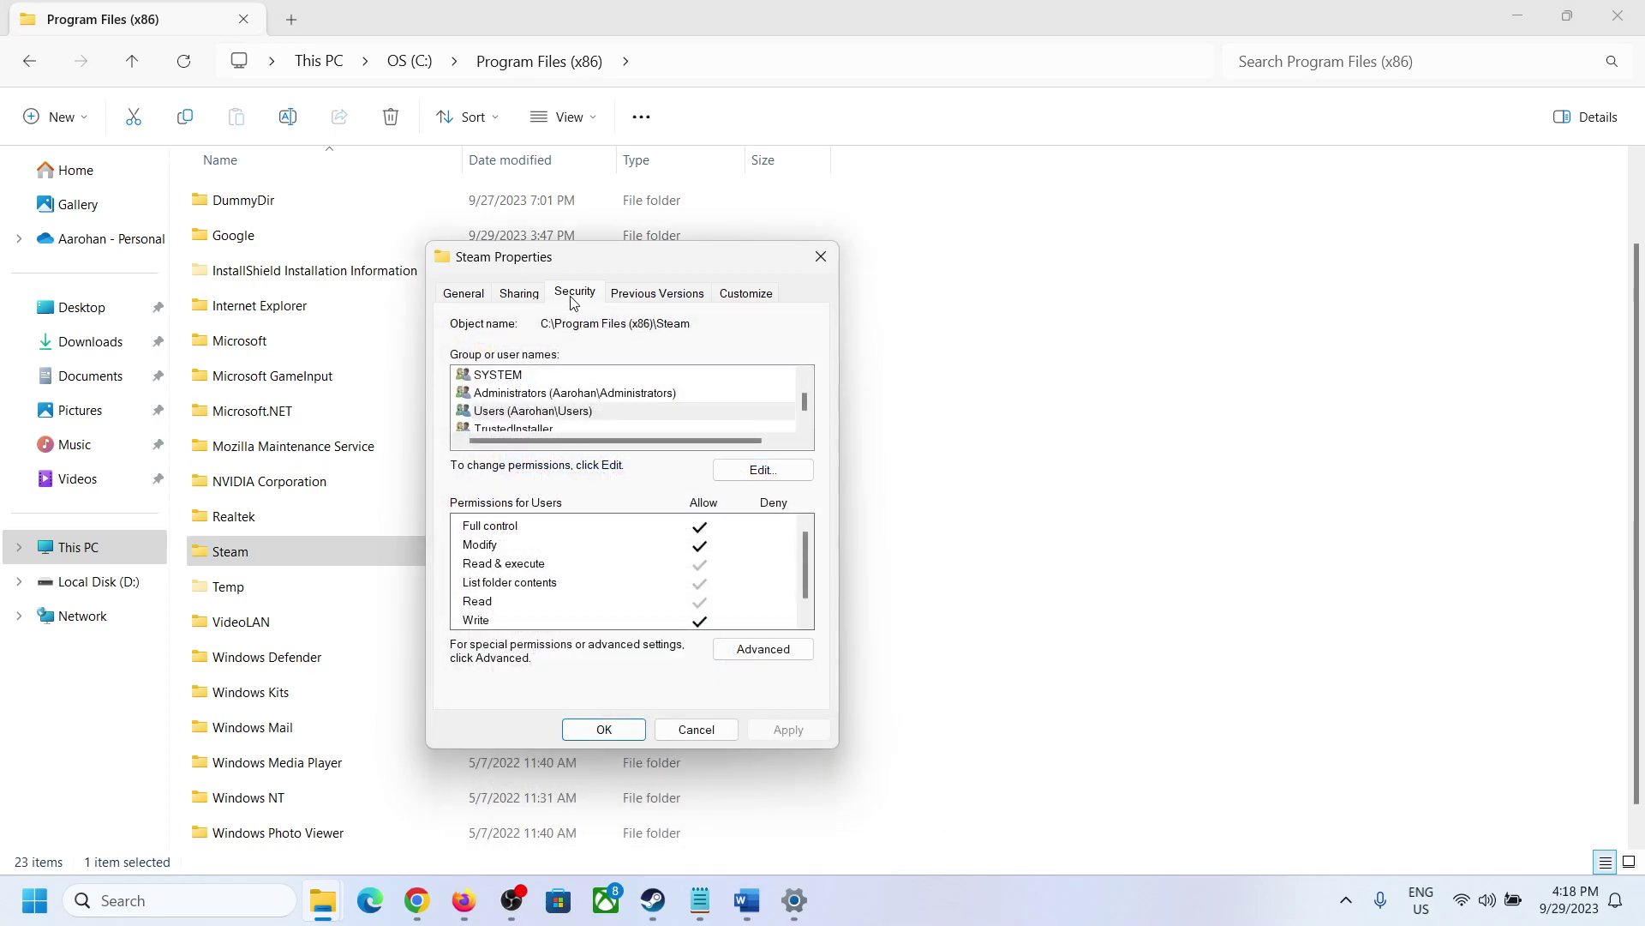
Step: Change the Steam folder's owner to Everyone in its advanced security settings, apply it, and close the properties
{"action": "left_click", "coordinate": [765, 651]}
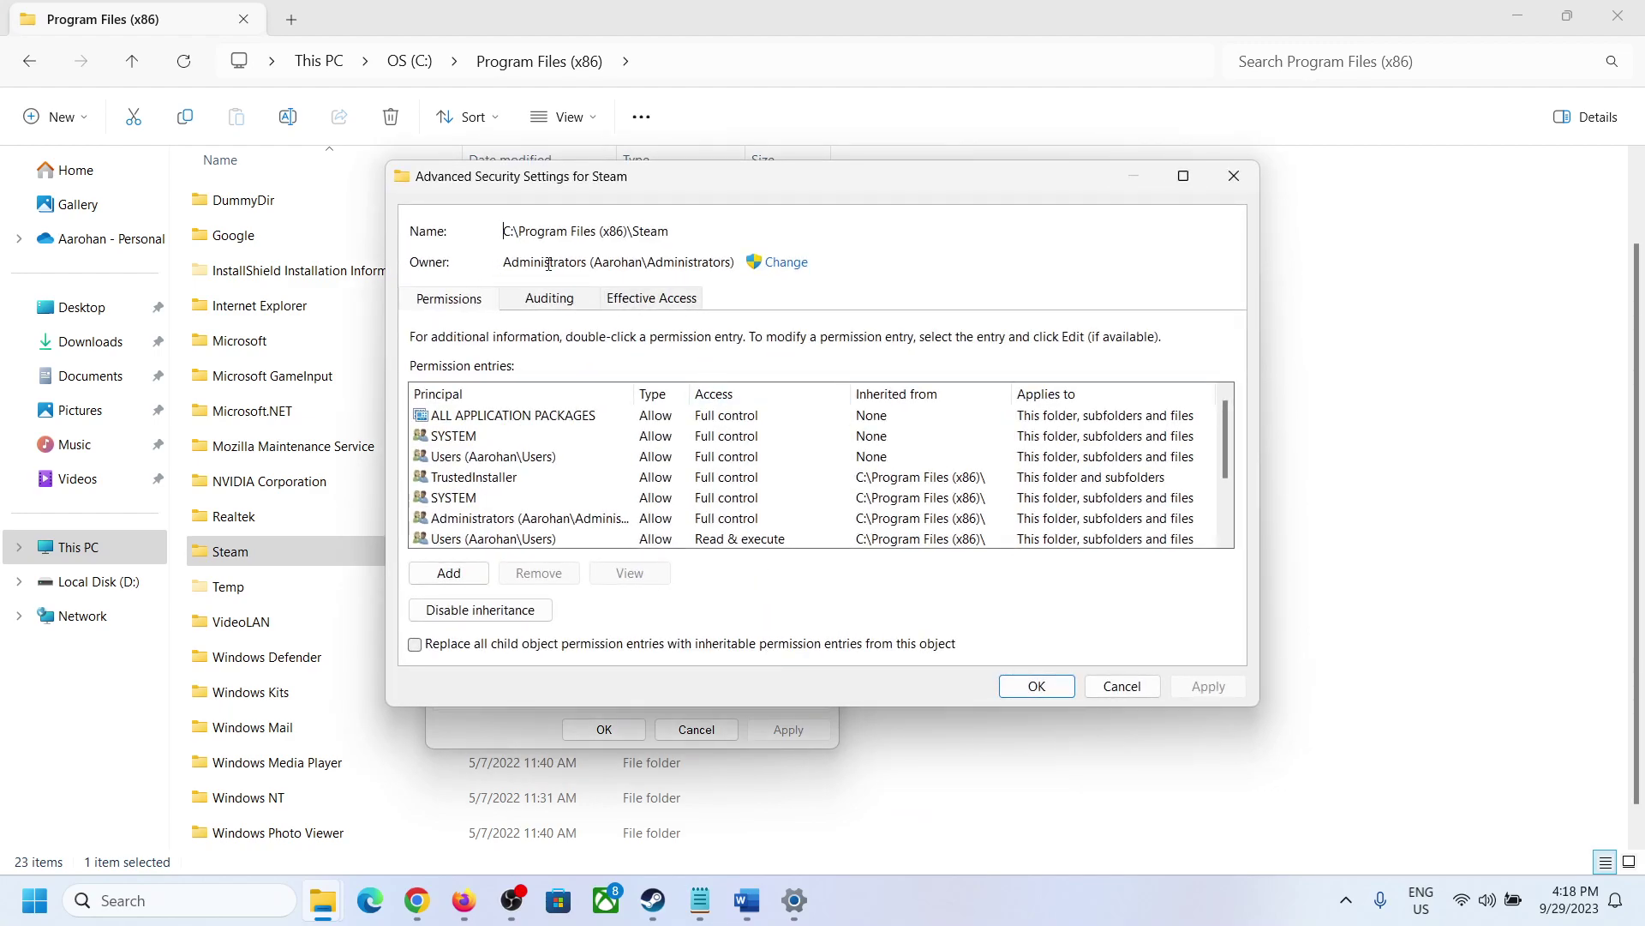
{"action": "left_click", "coordinate": [785, 264]}
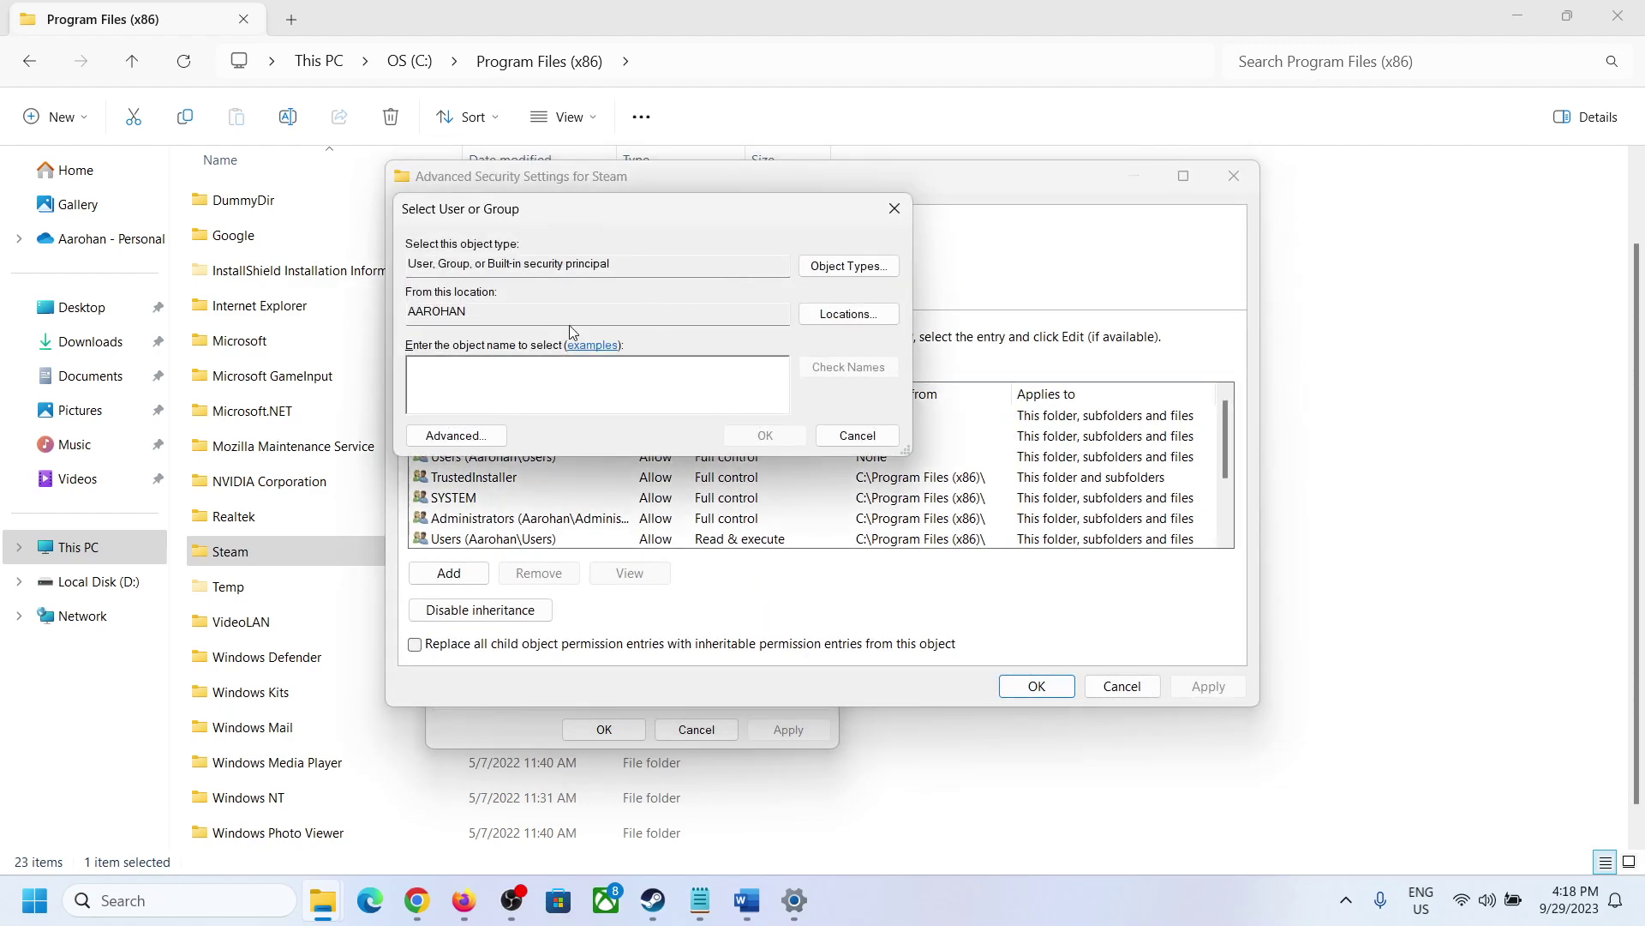
{"action": "type", "text": "everyone"}
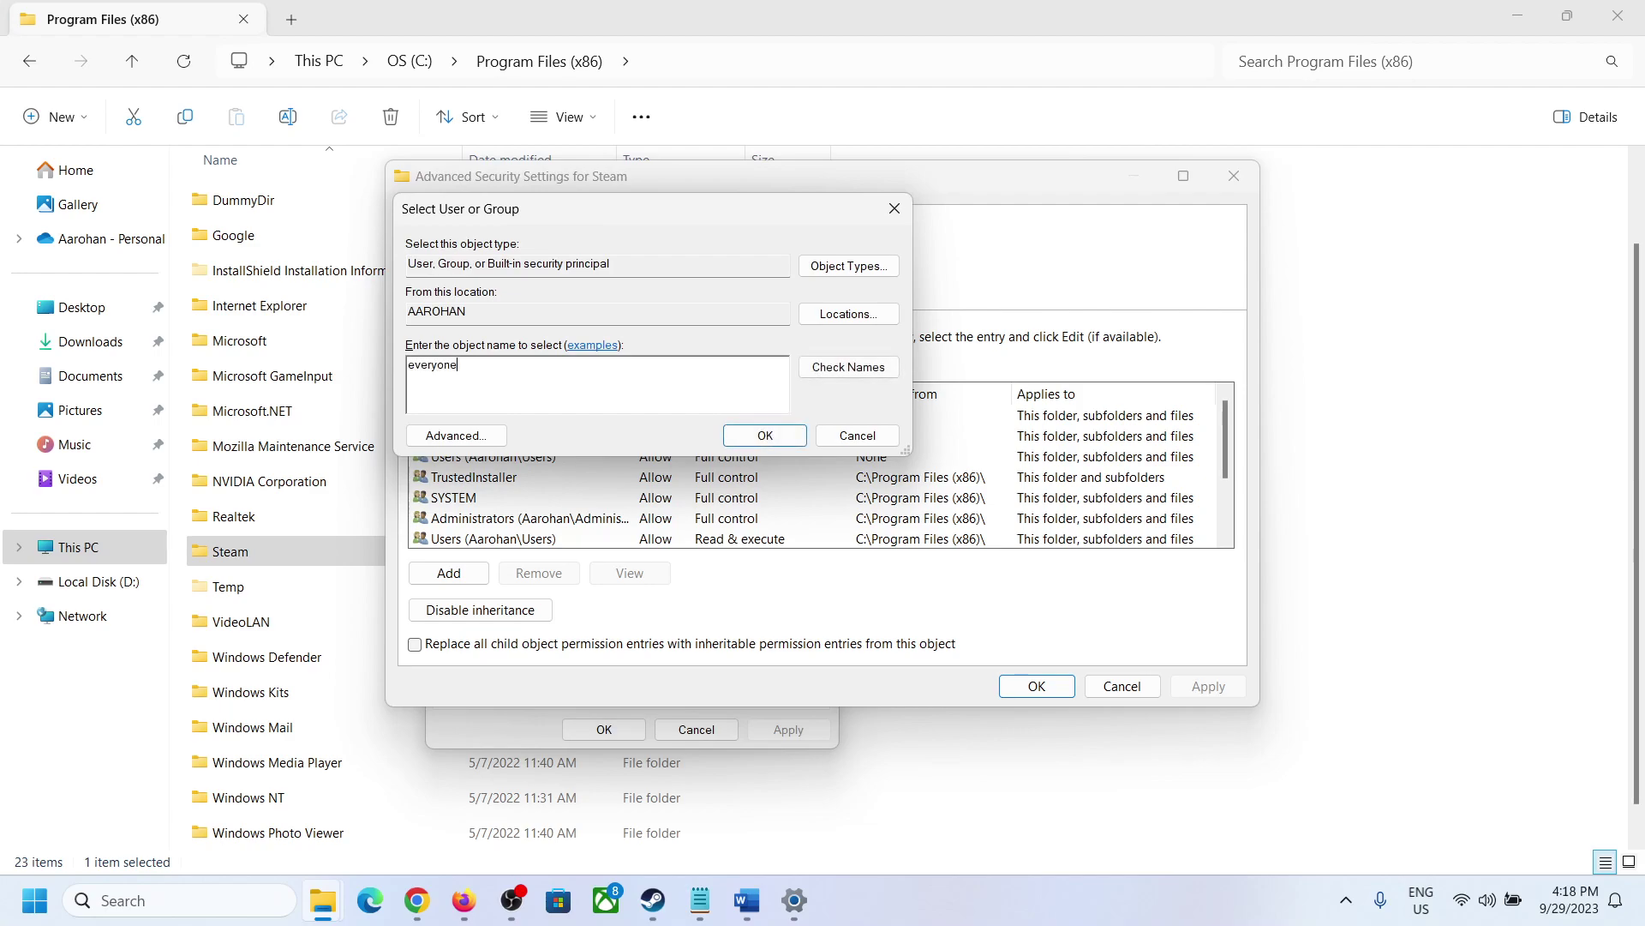
{"action": "left_click", "coordinate": [818, 369]}
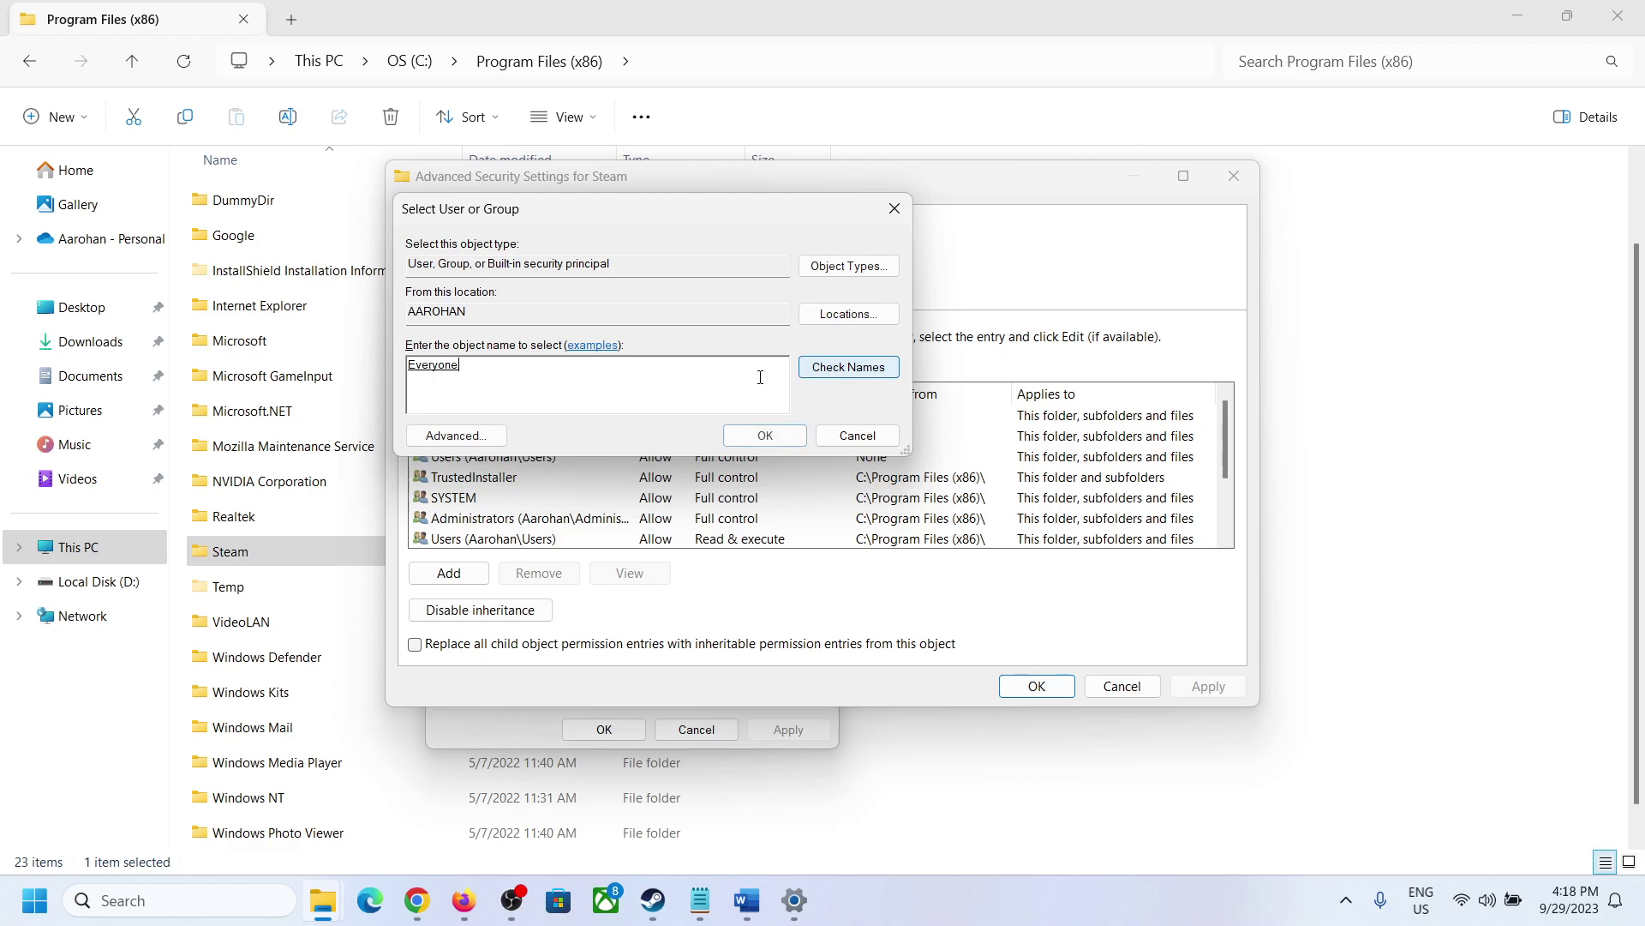
{"action": "left_click", "coordinate": [756, 439]}
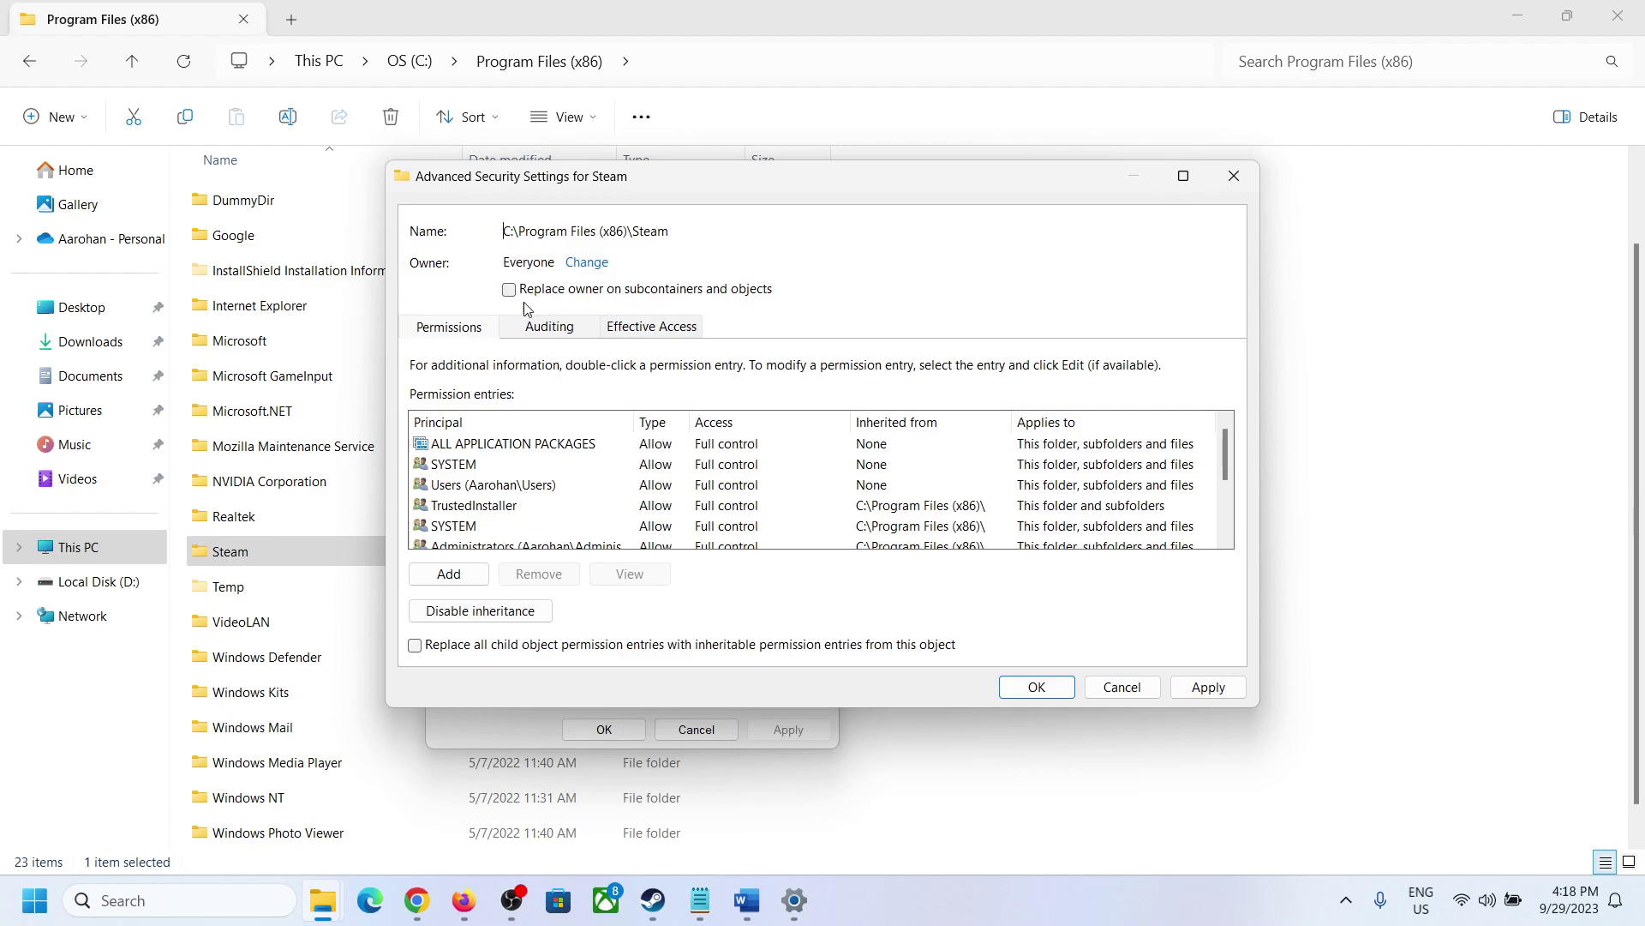
{"action": "left_click", "coordinate": [1212, 687]}
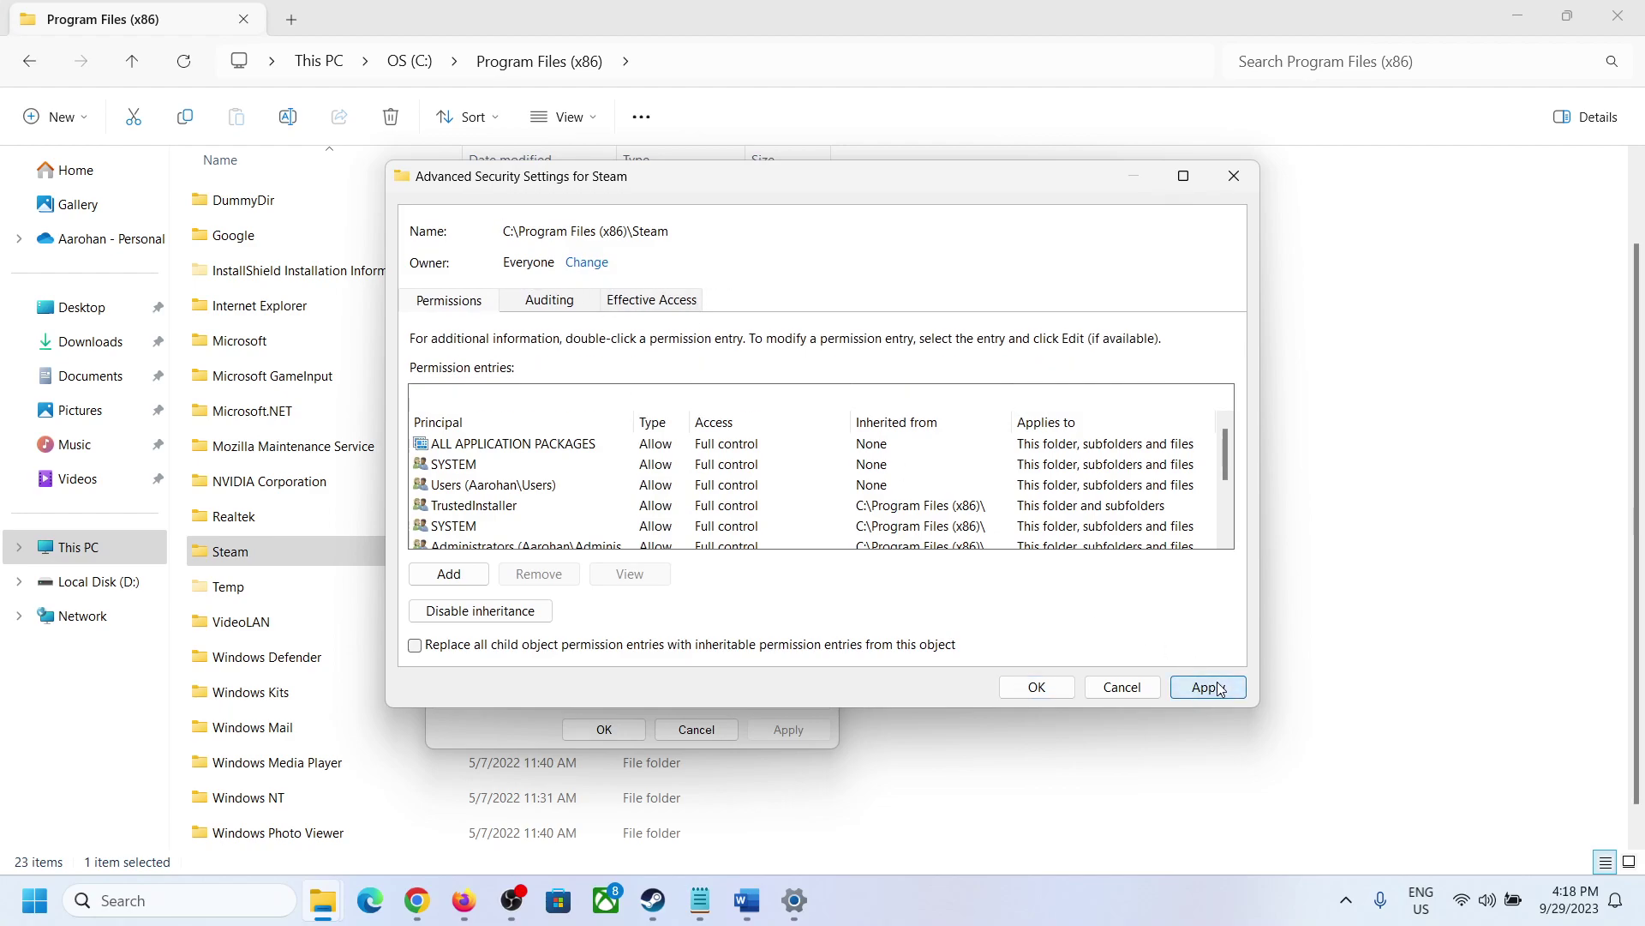
{"action": "left_click", "coordinate": [987, 537]}
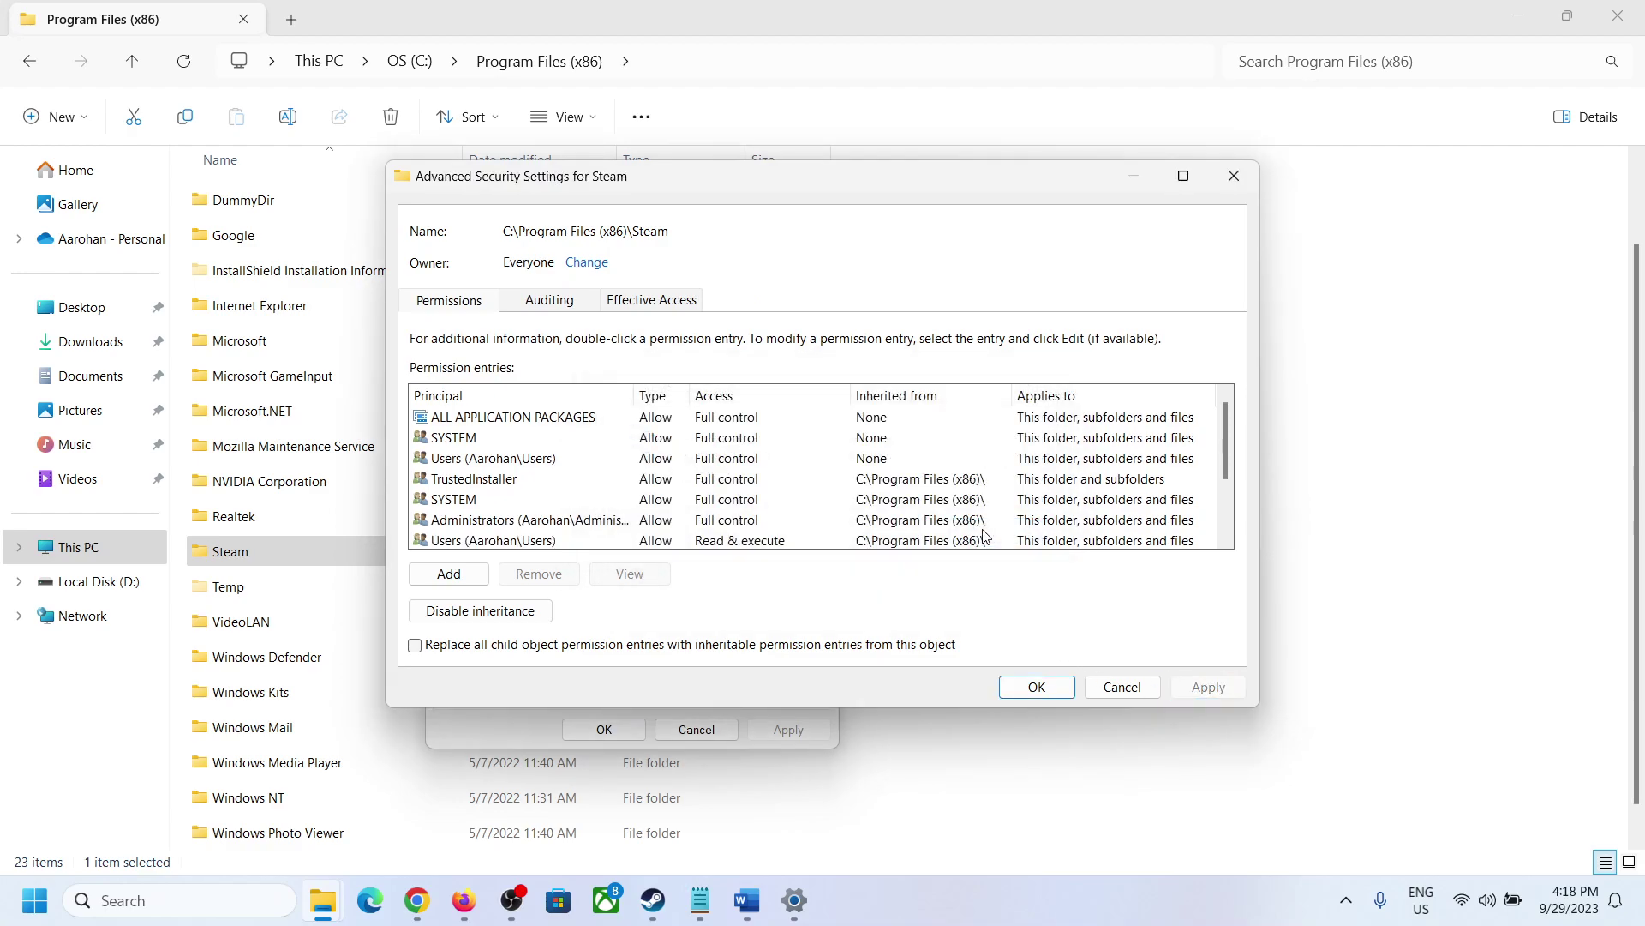
{"action": "left_click", "coordinate": [1025, 684]}
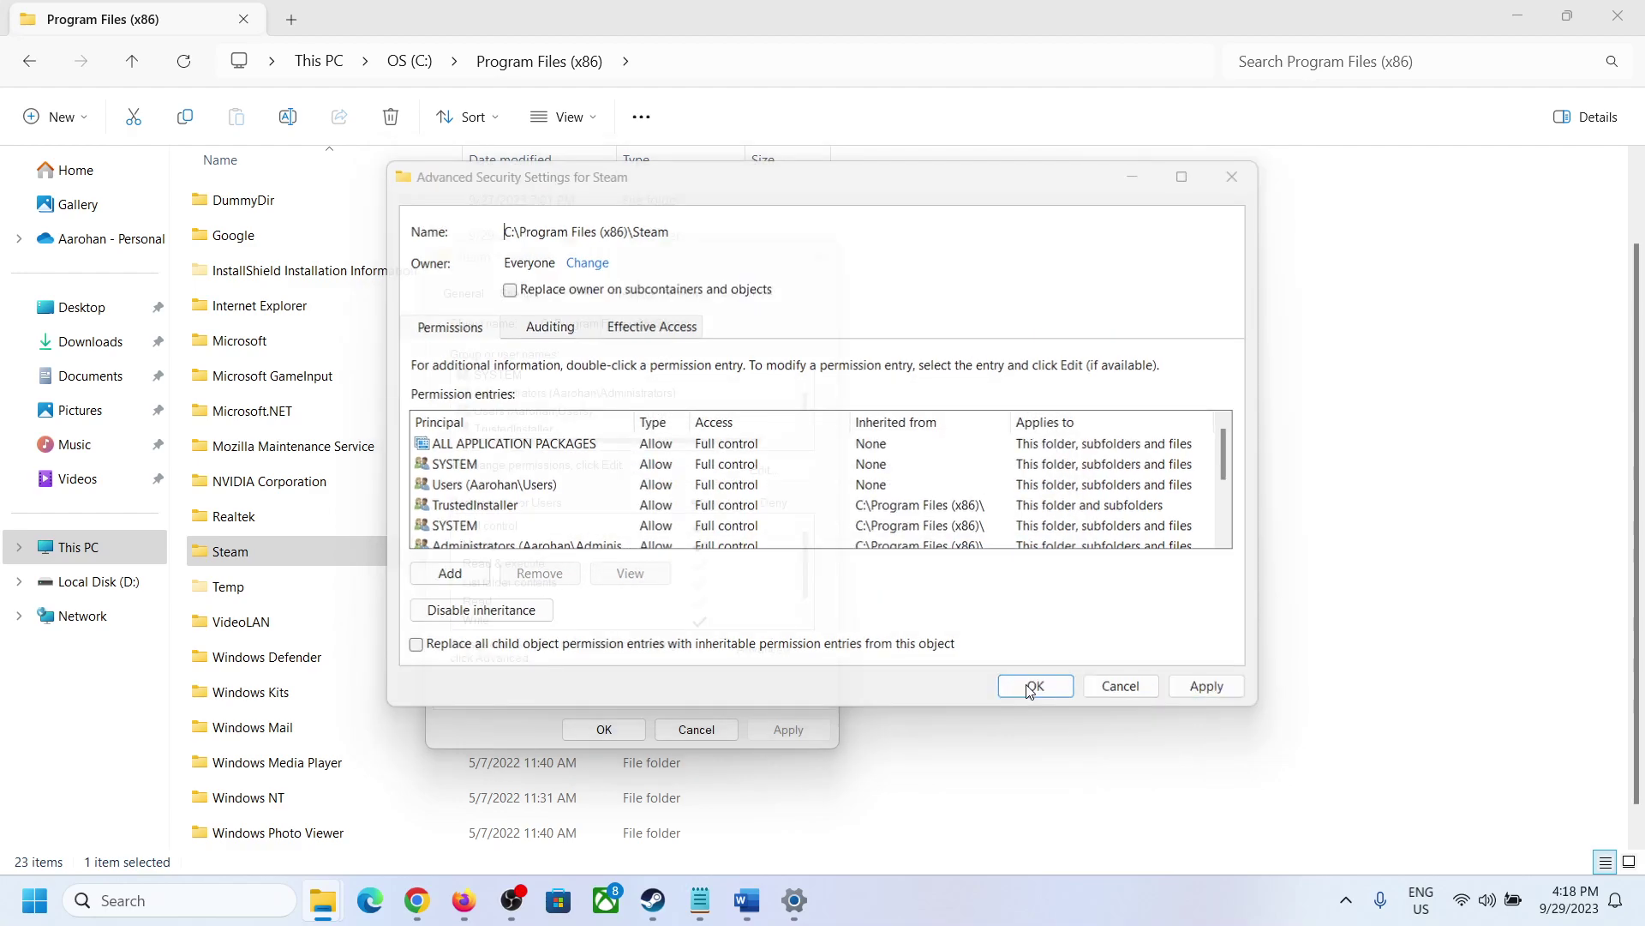
{"action": "left_click", "coordinate": [604, 729]}
Step: Start a new permission entry in the Steam folder's advanced security settings and set Everyone as its principal
{"action": "right_click", "coordinate": [283, 549]}
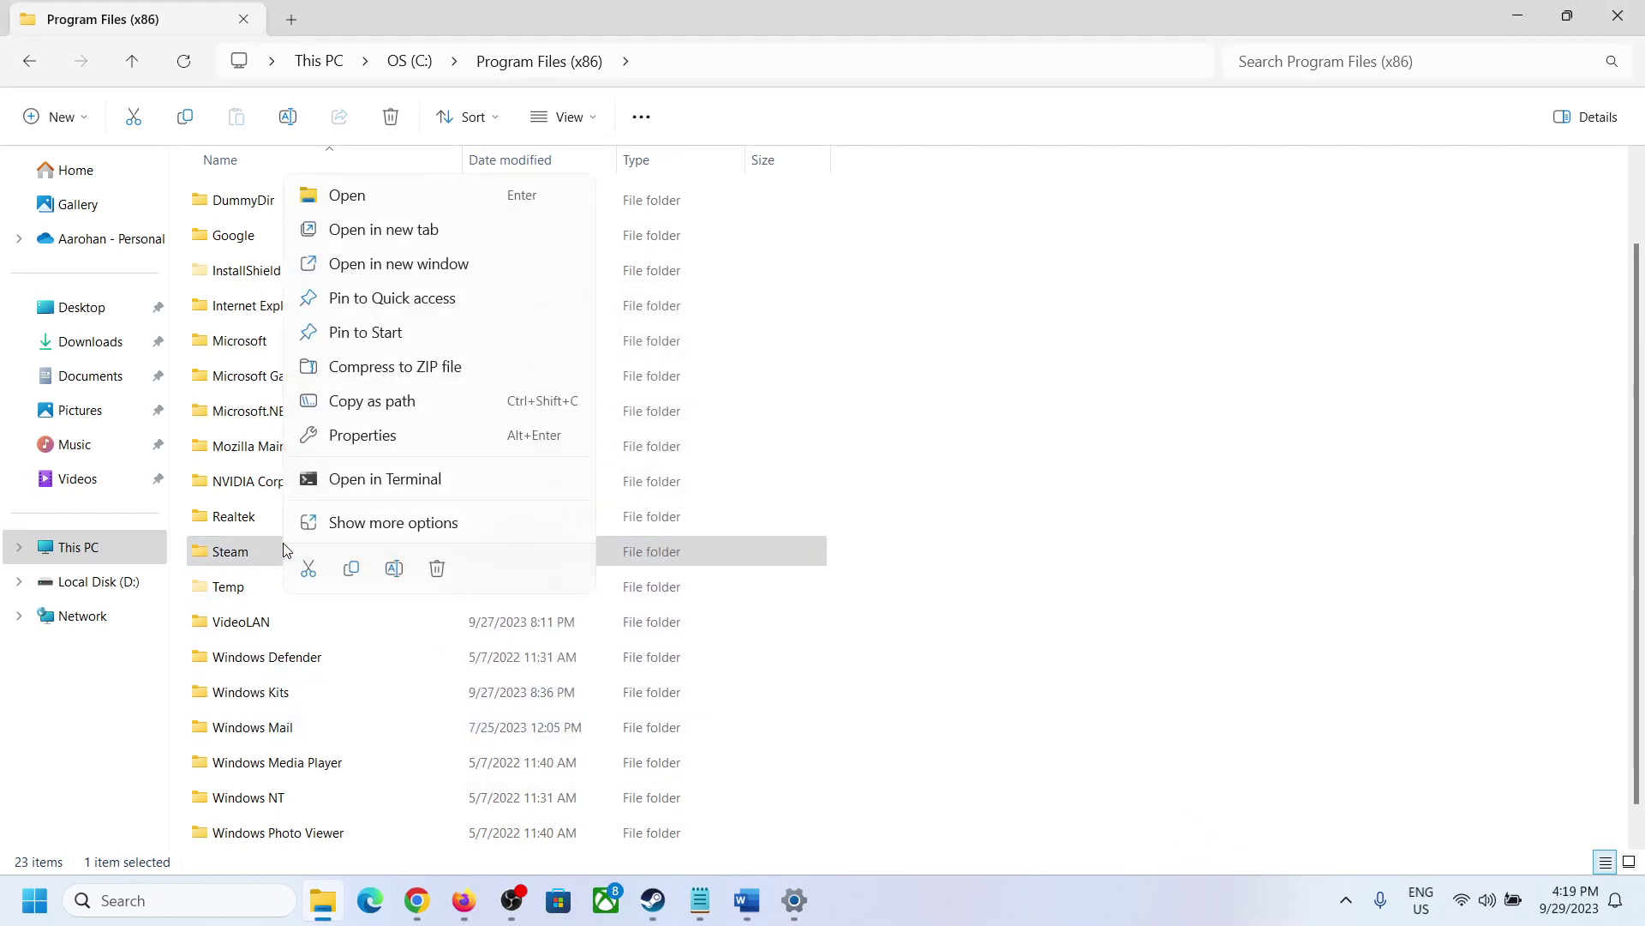
{"action": "left_click", "coordinate": [363, 436]}
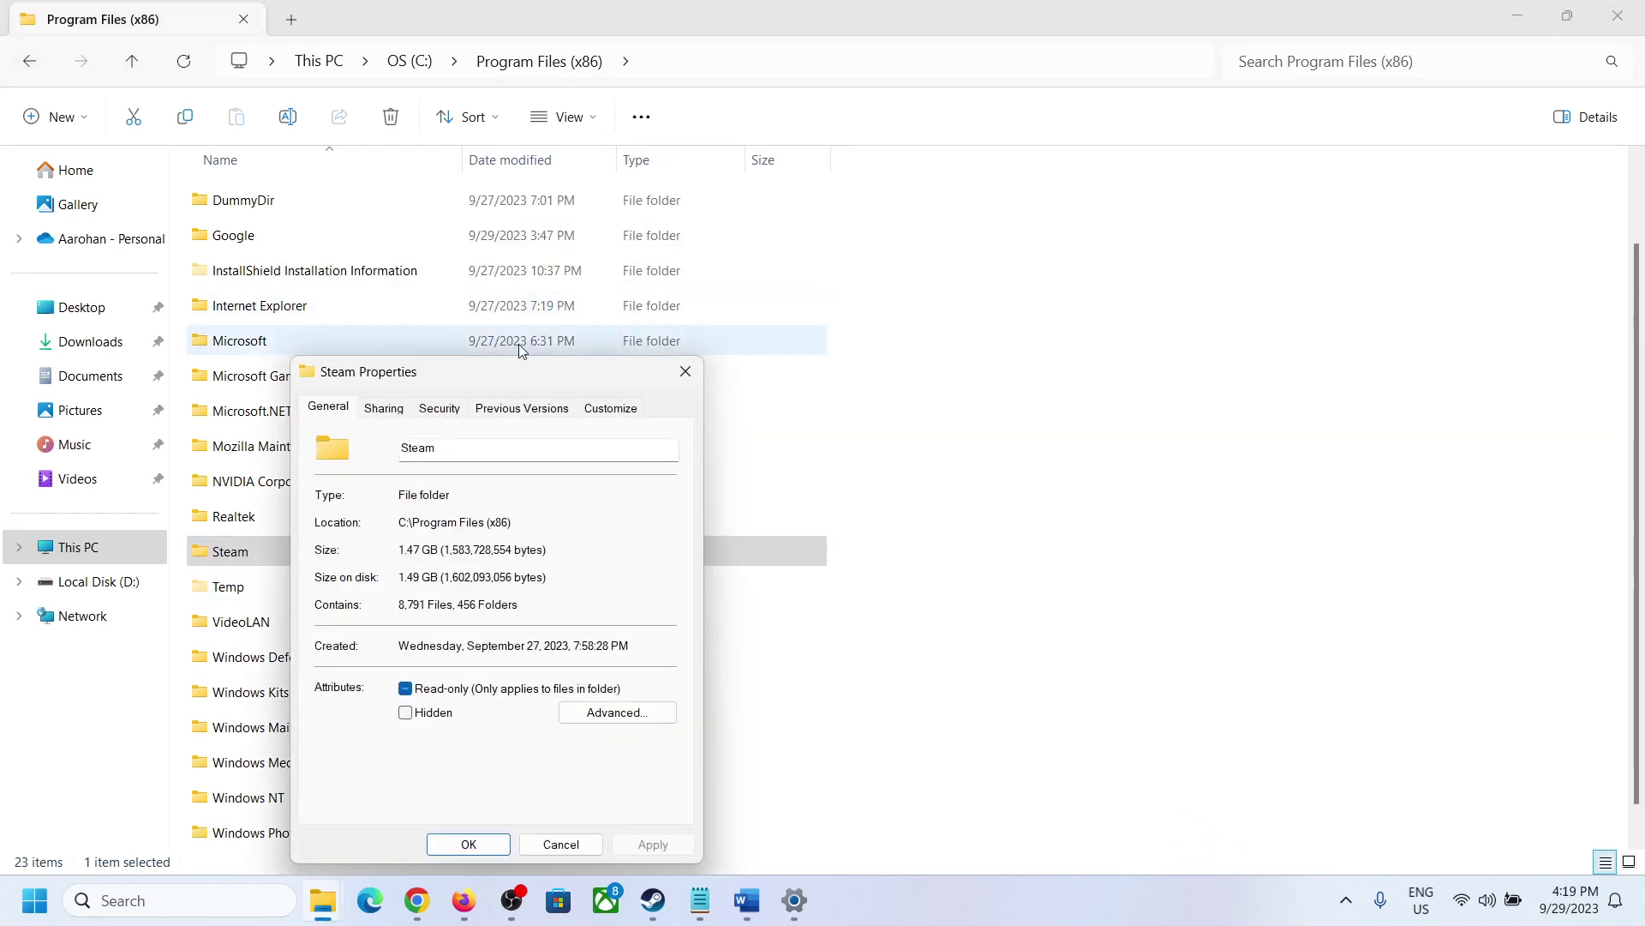
{"action": "left_click", "coordinate": [439, 407]}
{"action": "left_click", "coordinate": [633, 764]}
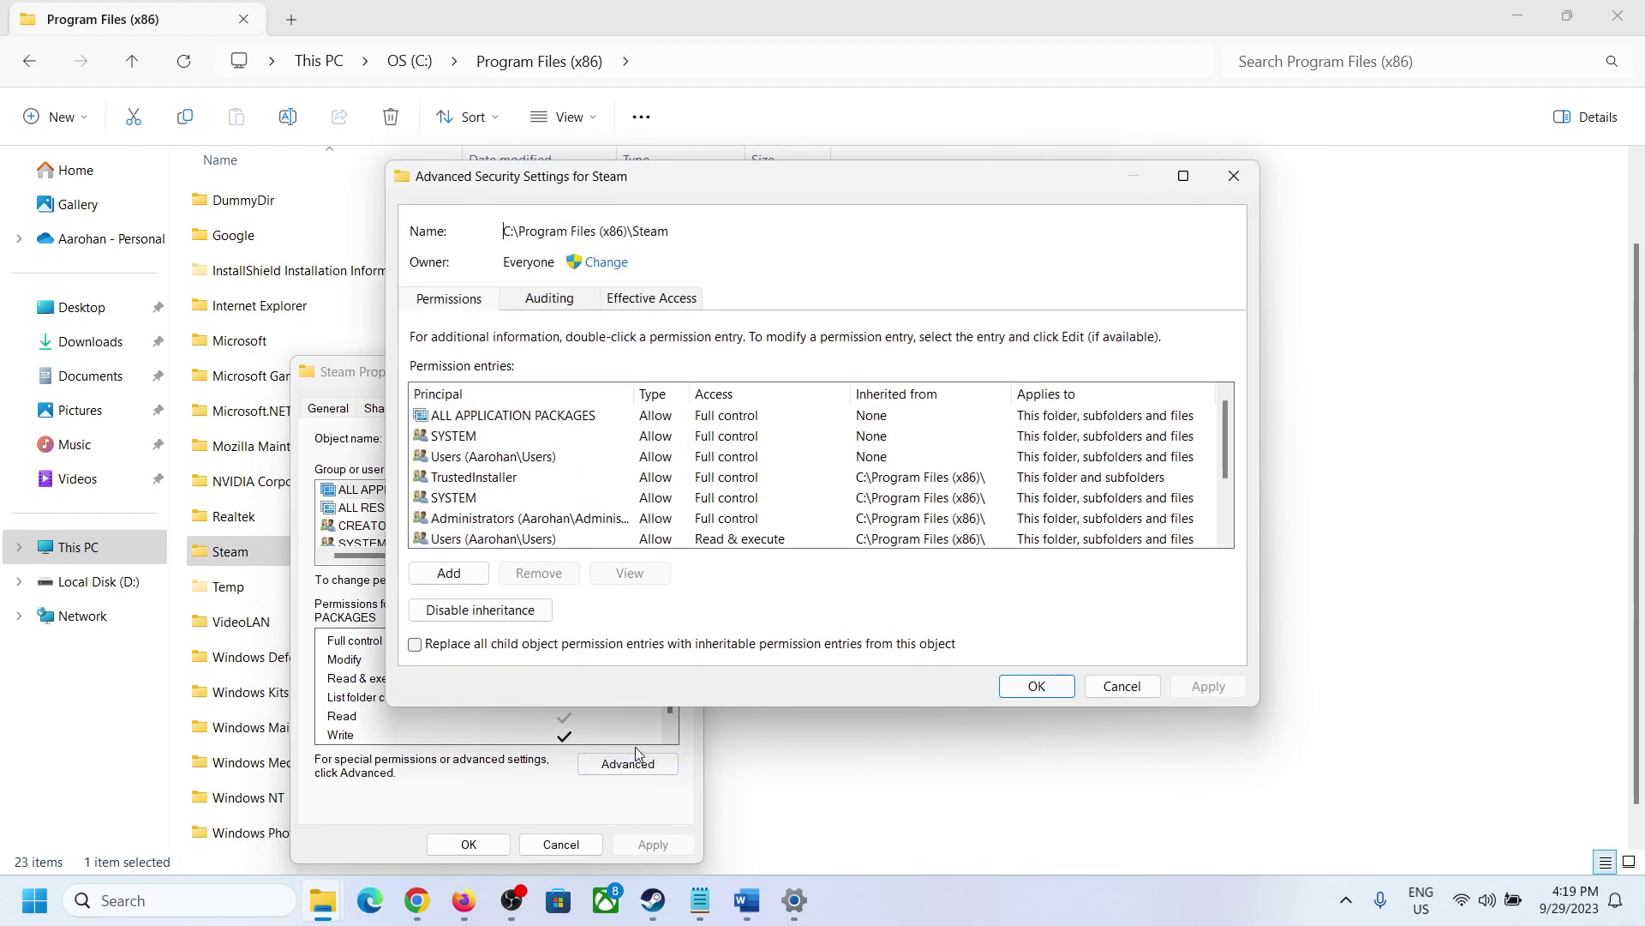
{"action": "left_click", "coordinate": [458, 575]}
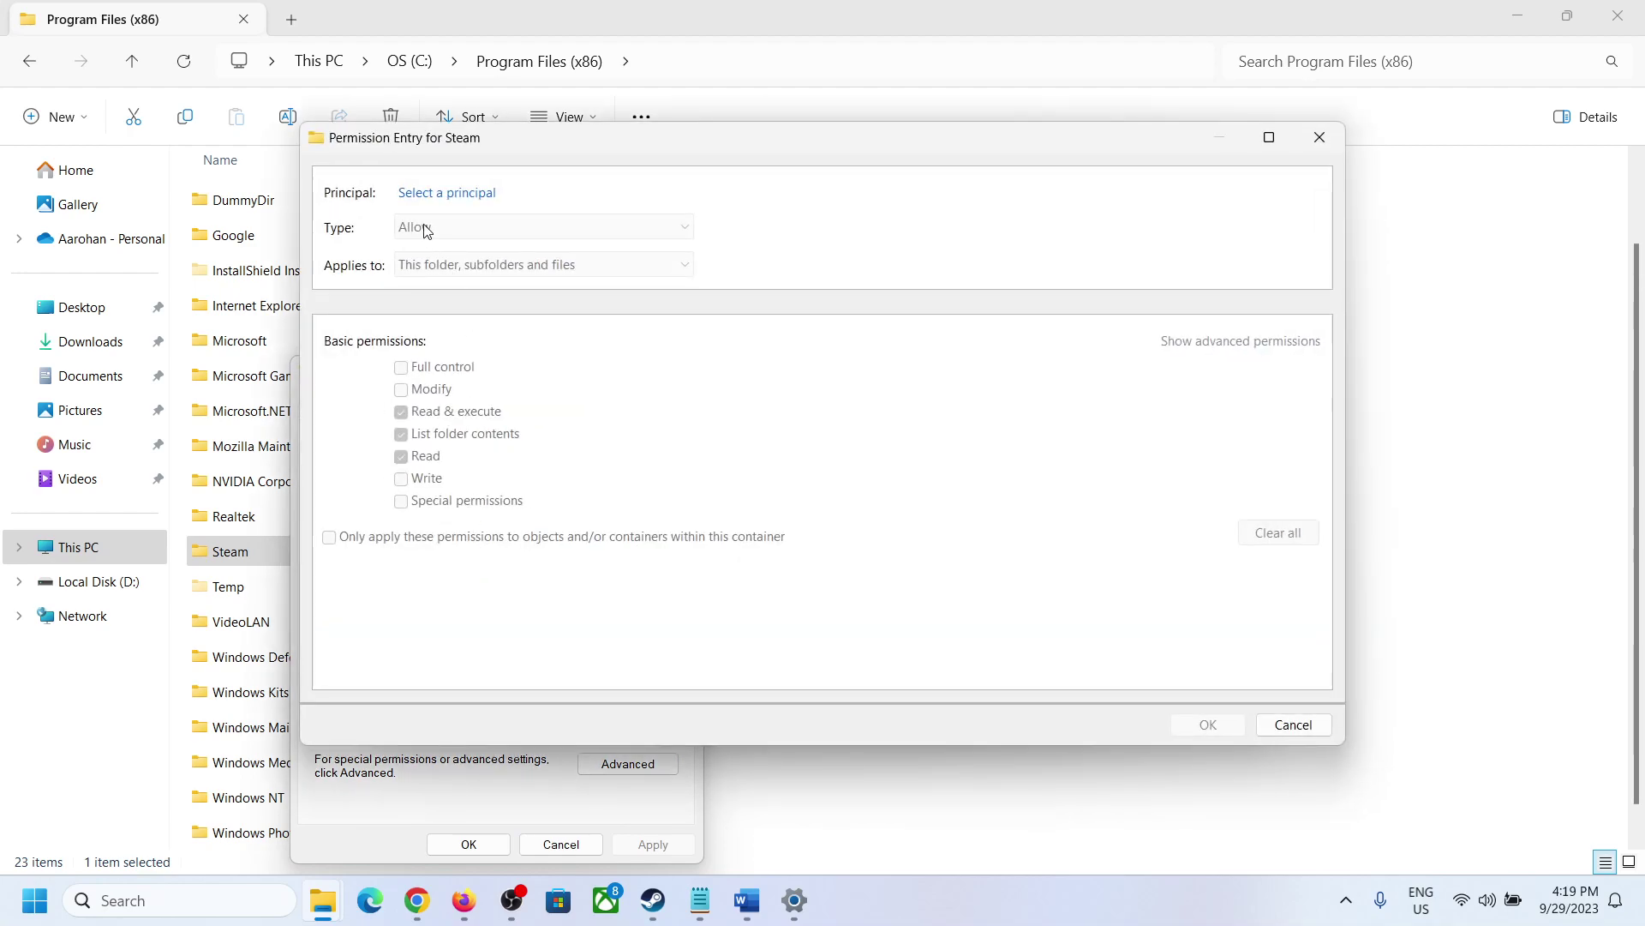
{"action": "left_click", "coordinate": [435, 195]}
{"action": "type", "text": "everyone"}
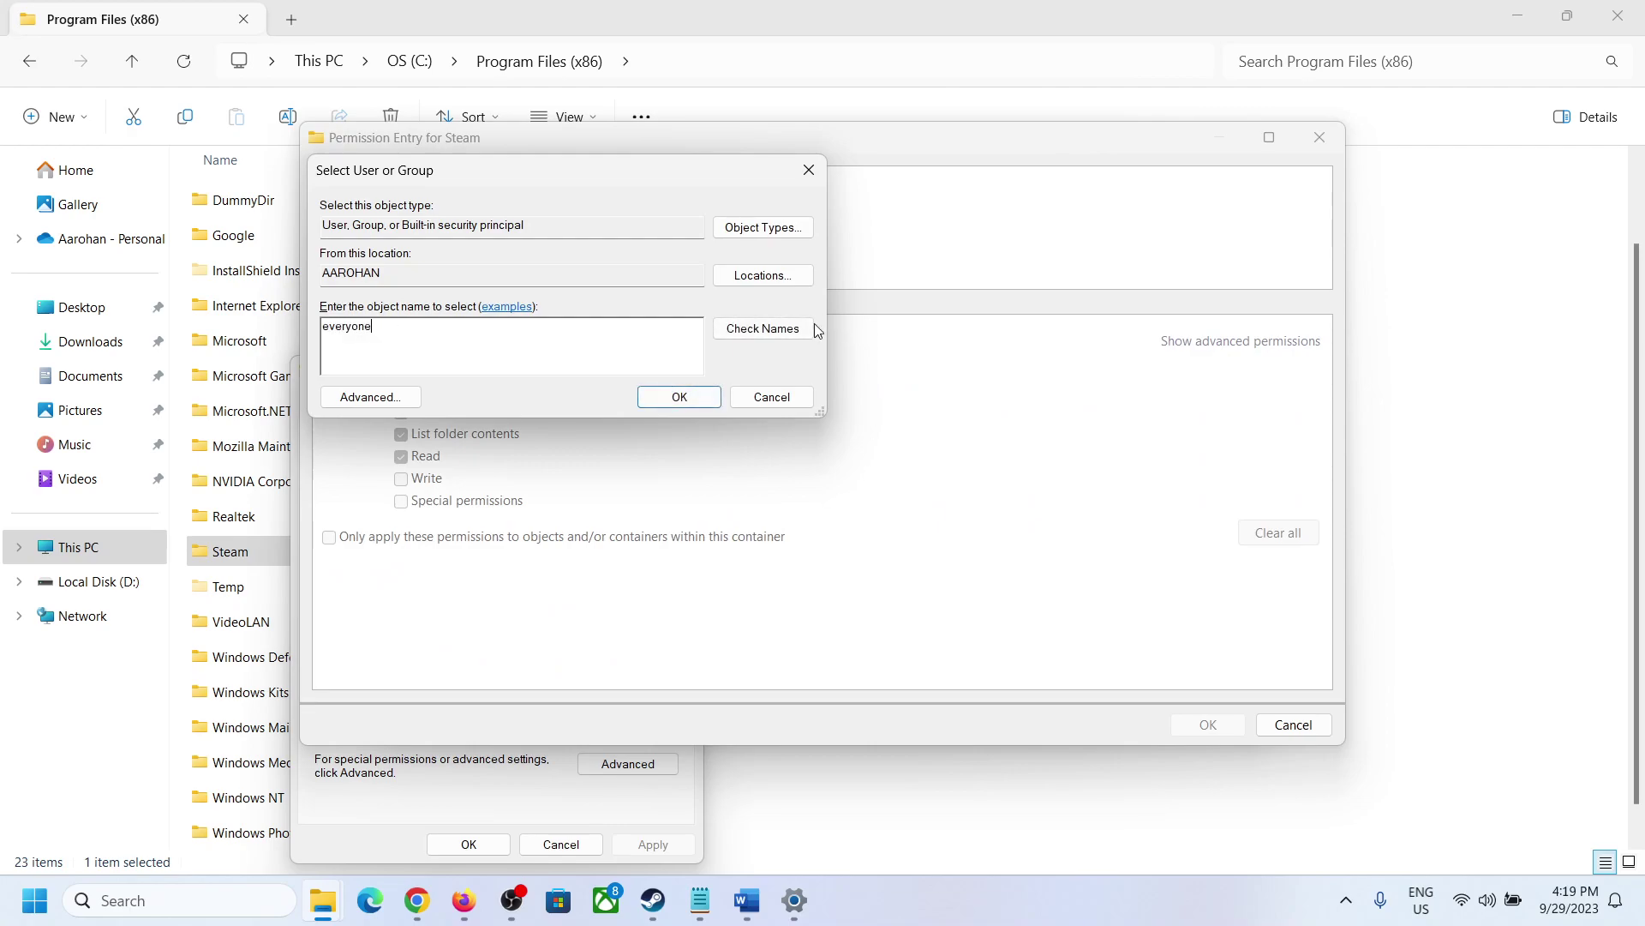
{"action": "left_click", "coordinate": [806, 328]}
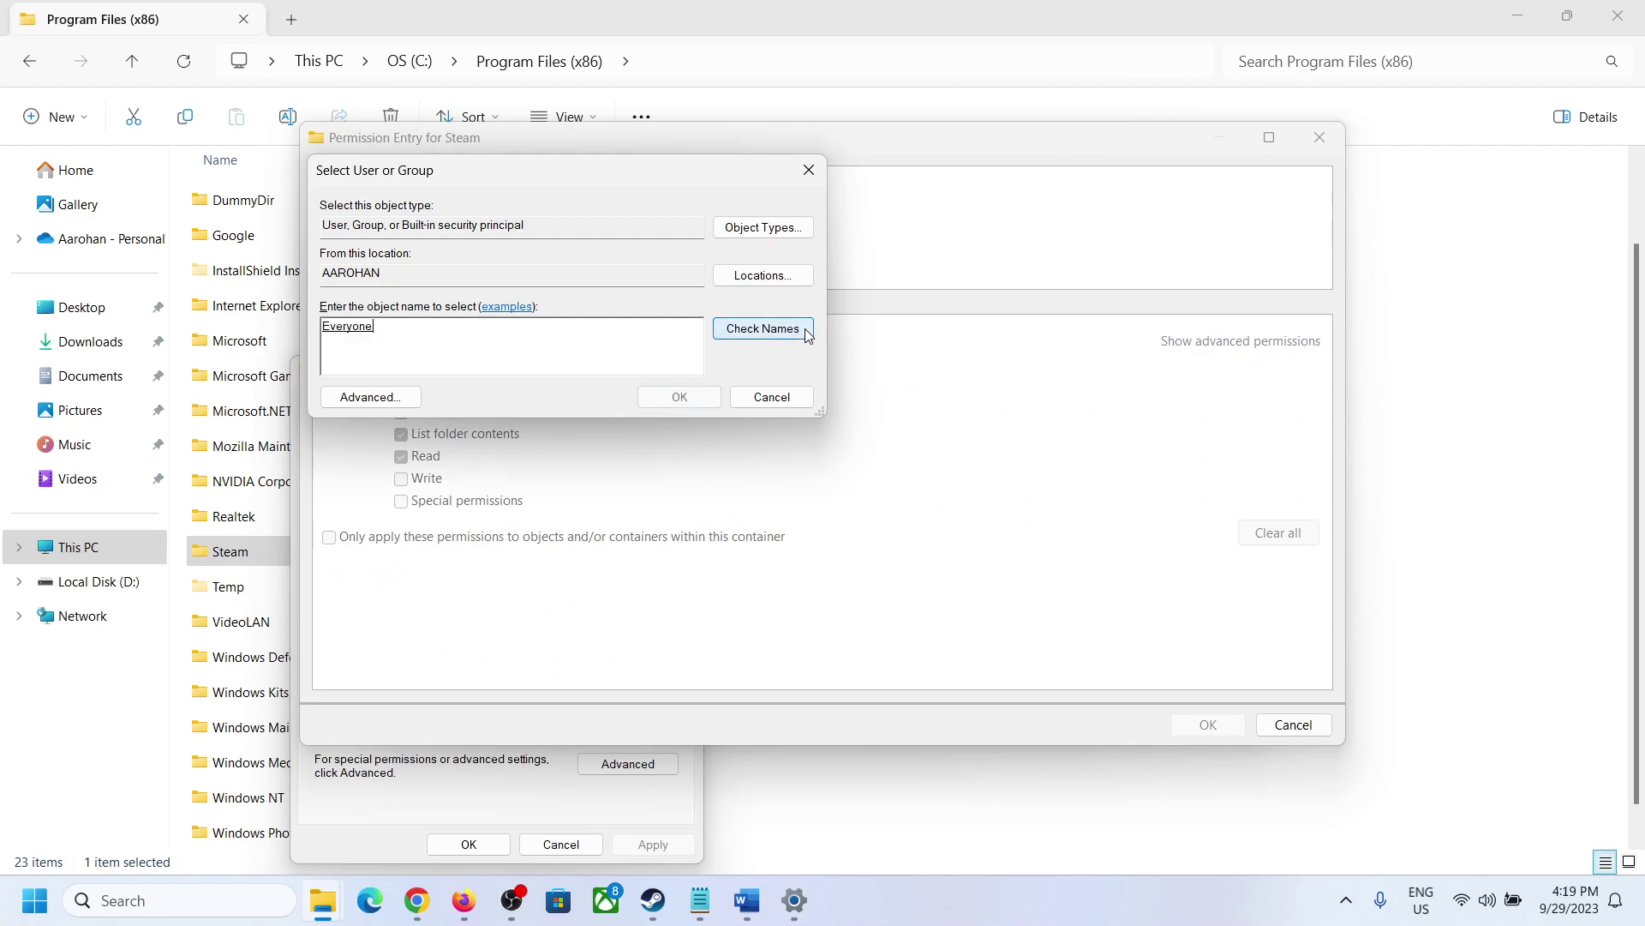
{"action": "left_click", "coordinate": [652, 390]}
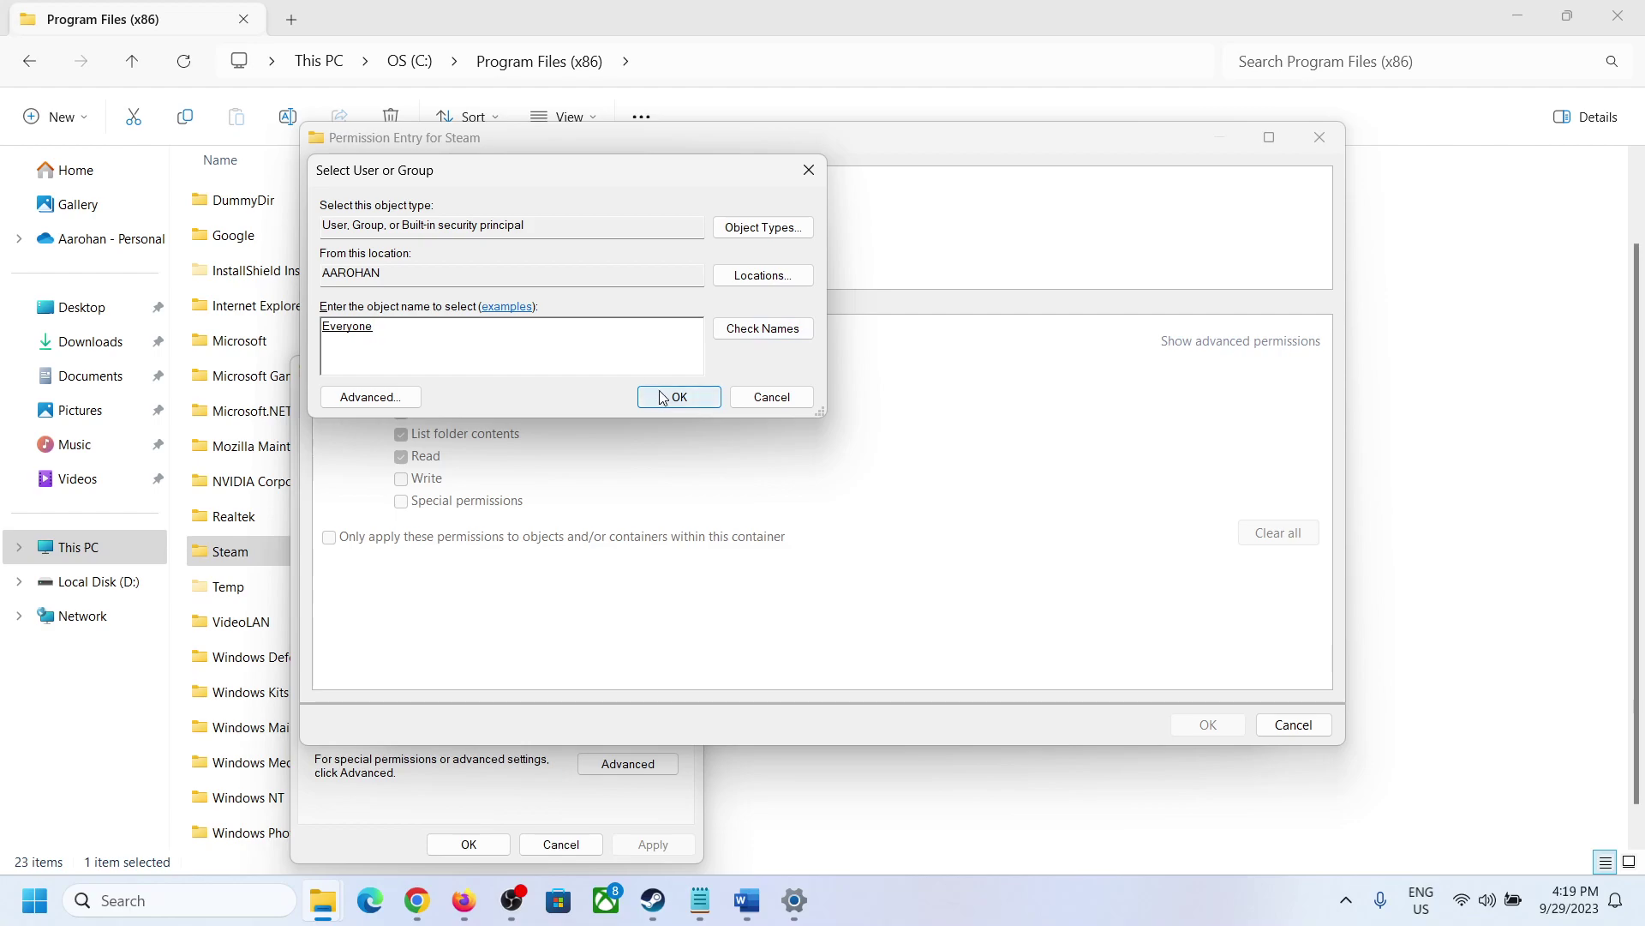
Step: Allow Everyone Full control on the Steam folder, apply the change, and close the folder's properties
{"action": "left_click", "coordinate": [402, 369]}
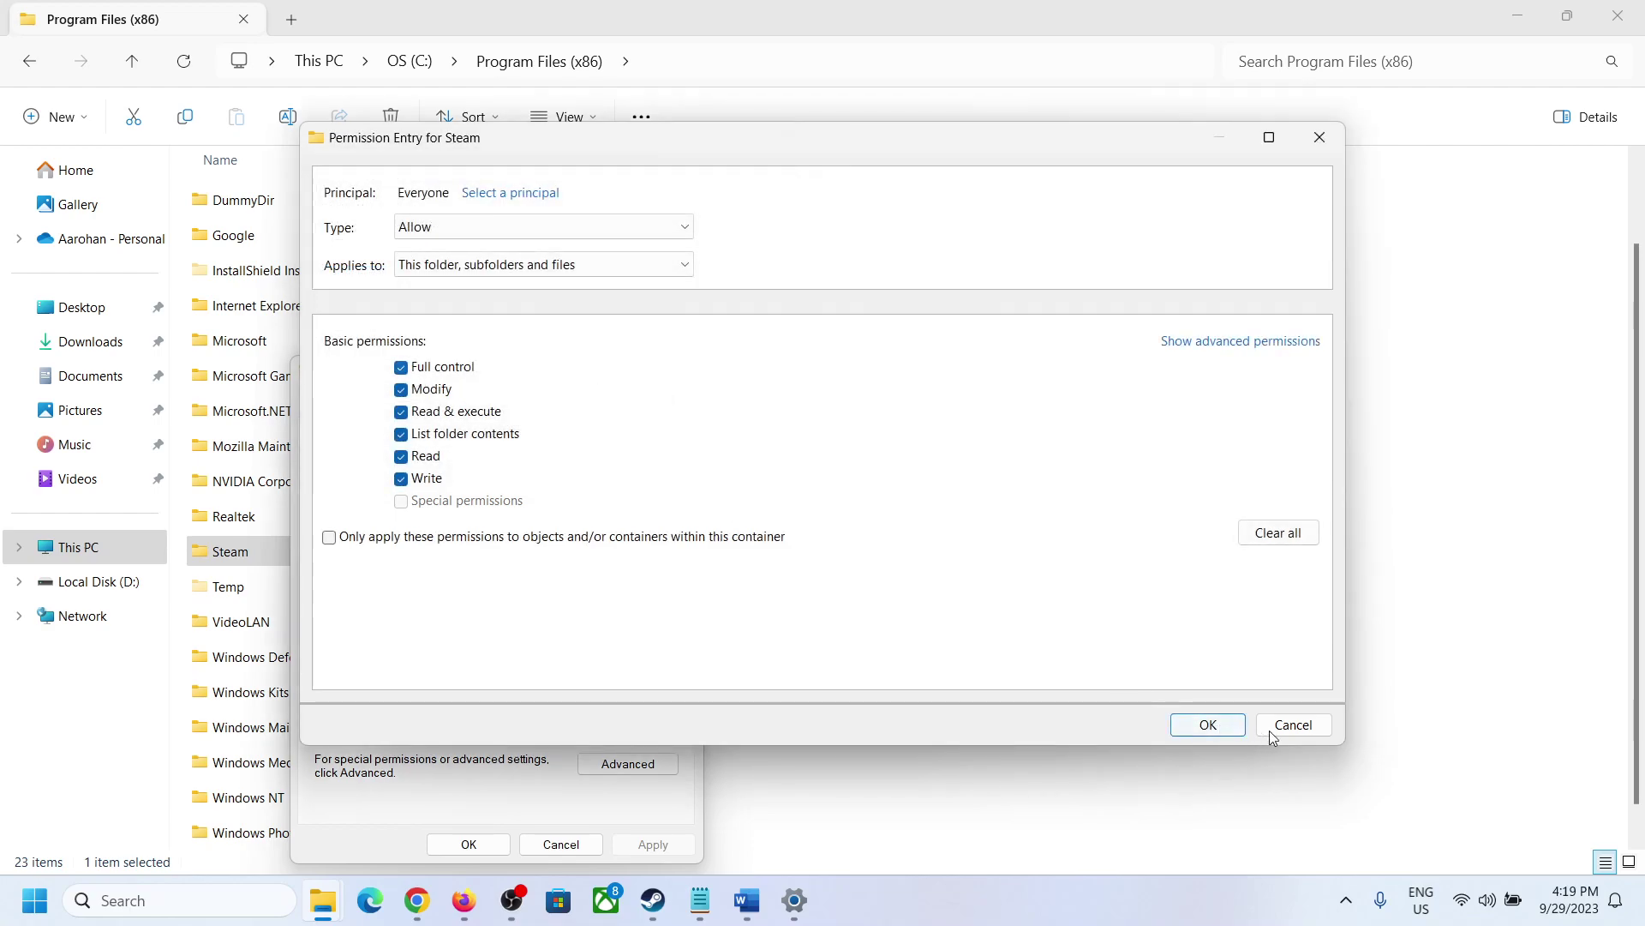
{"action": "left_click", "coordinate": [1221, 722]}
{"action": "left_click", "coordinate": [1228, 692]}
{"action": "left_click", "coordinate": [1037, 686]}
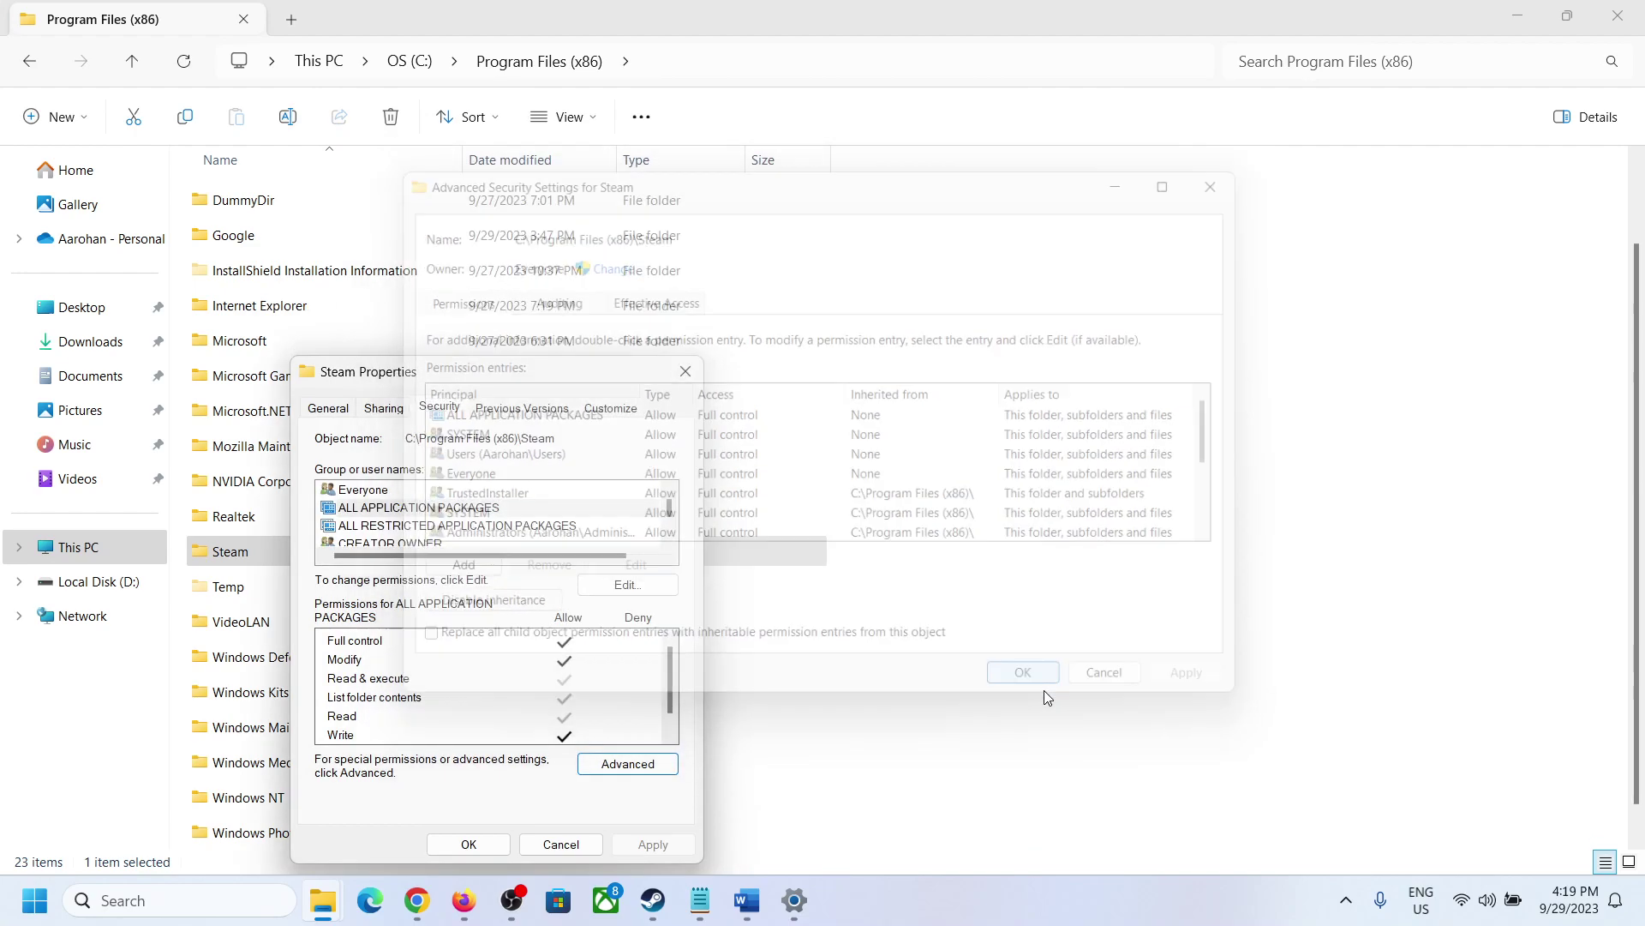
{"action": "left_click", "coordinate": [469, 845]}
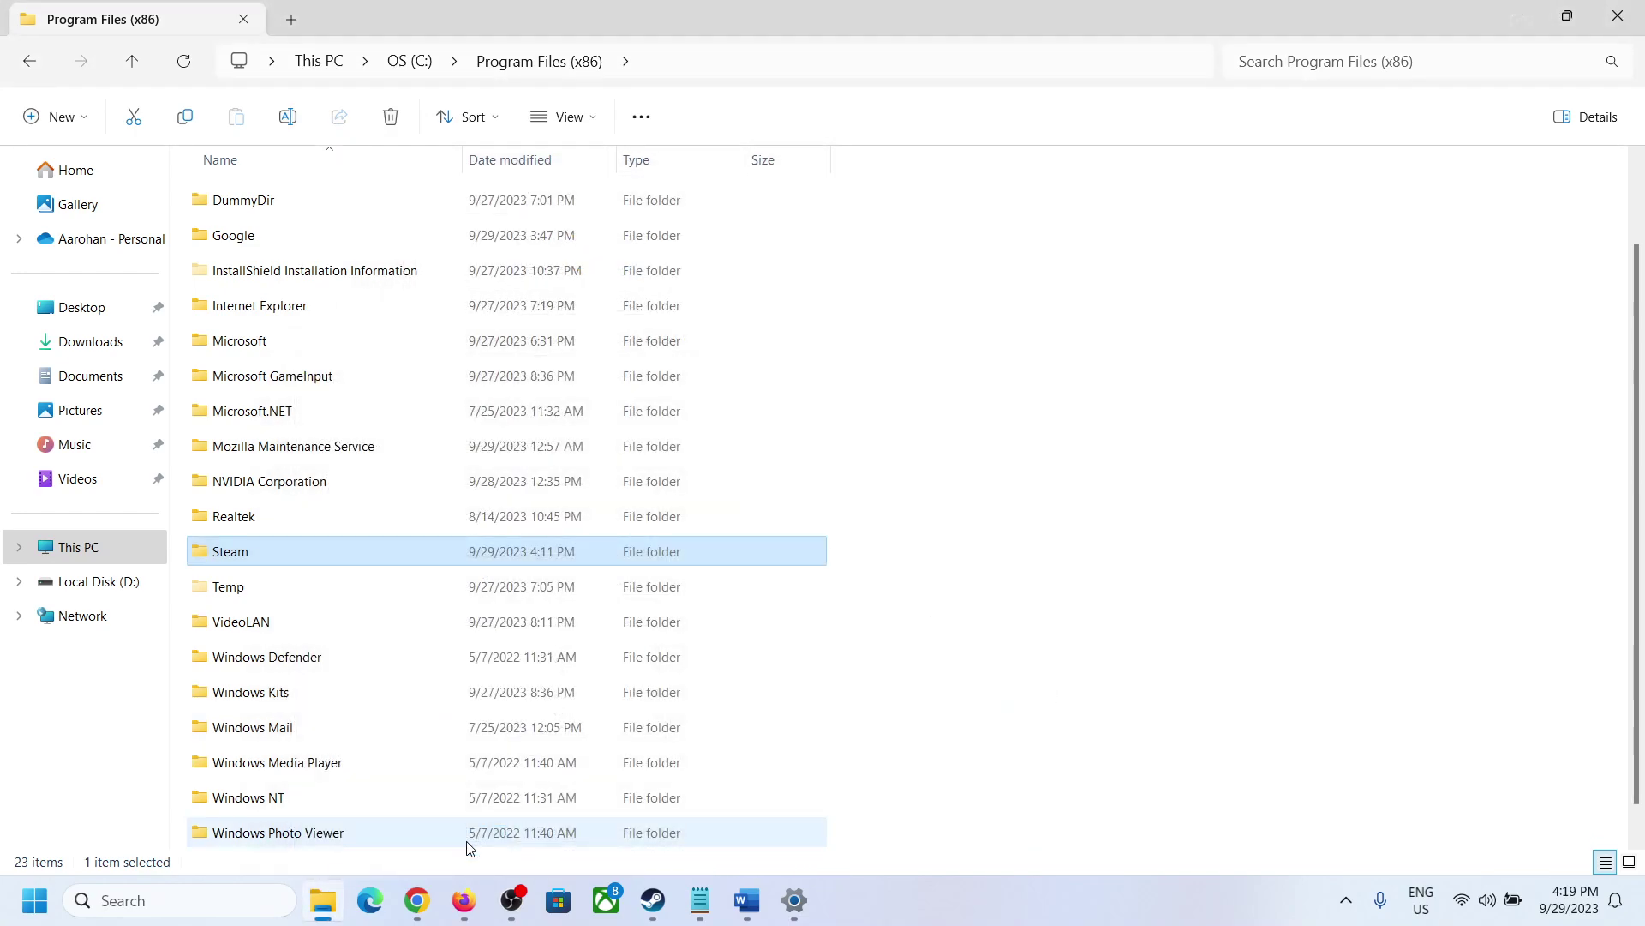
Step: Search Windows for Steam, view its Run as administrator option, and dismiss the search
{"action": "left_click", "coordinate": [124, 904]}
{"action": "type", "text": "steam"}
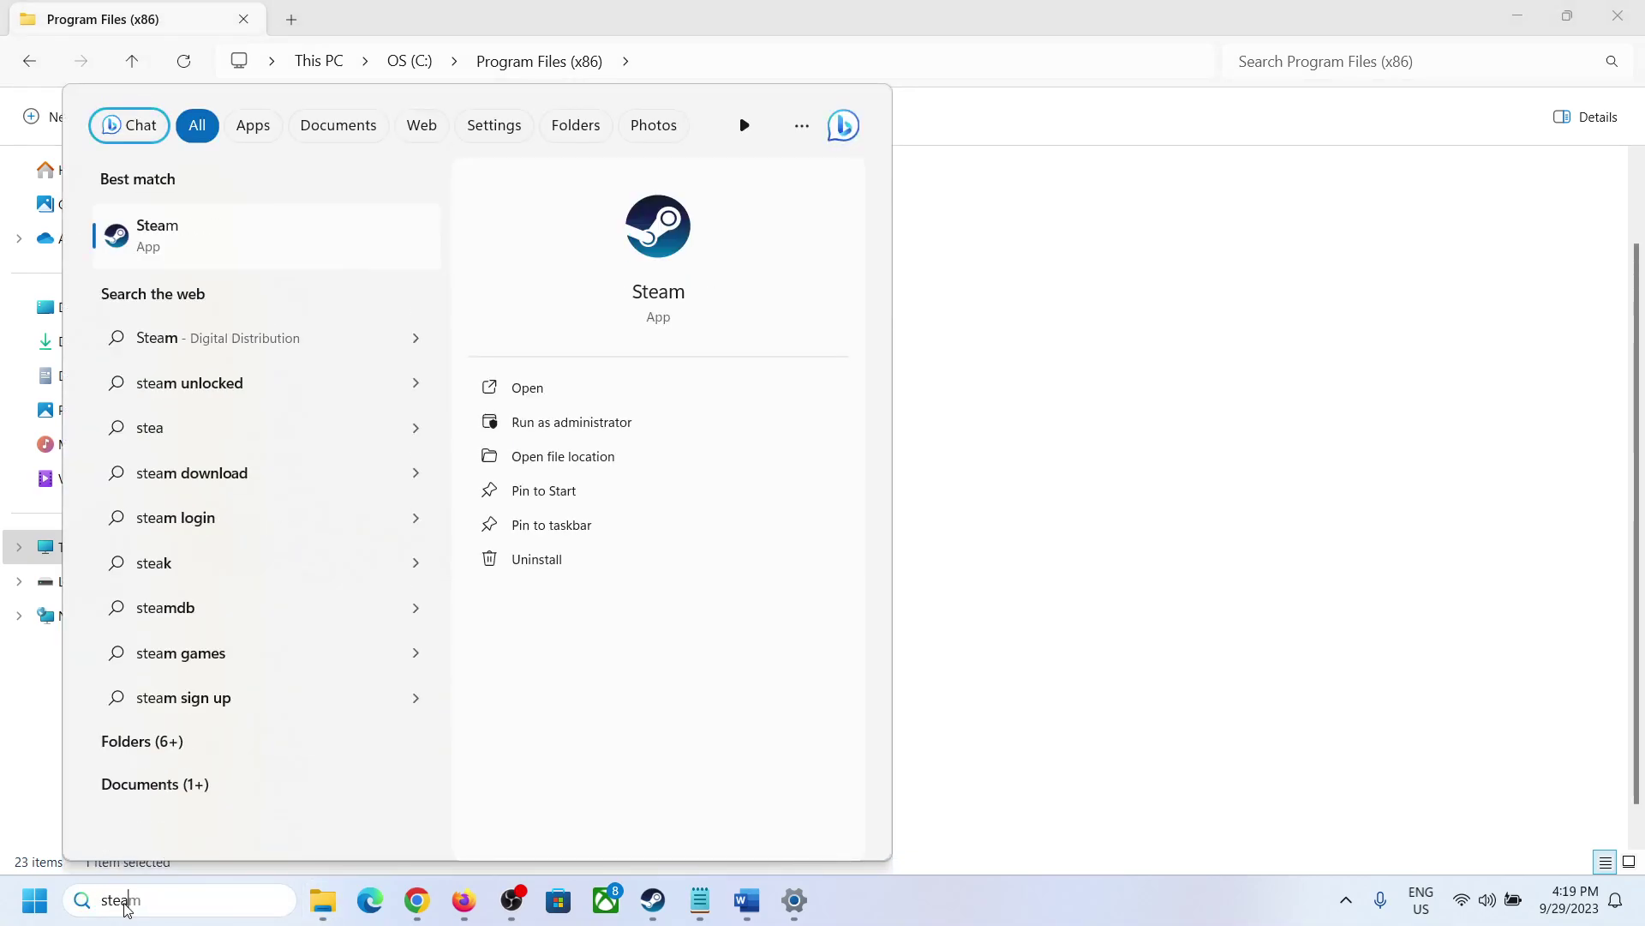
{"action": "right_click", "coordinate": [233, 259]}
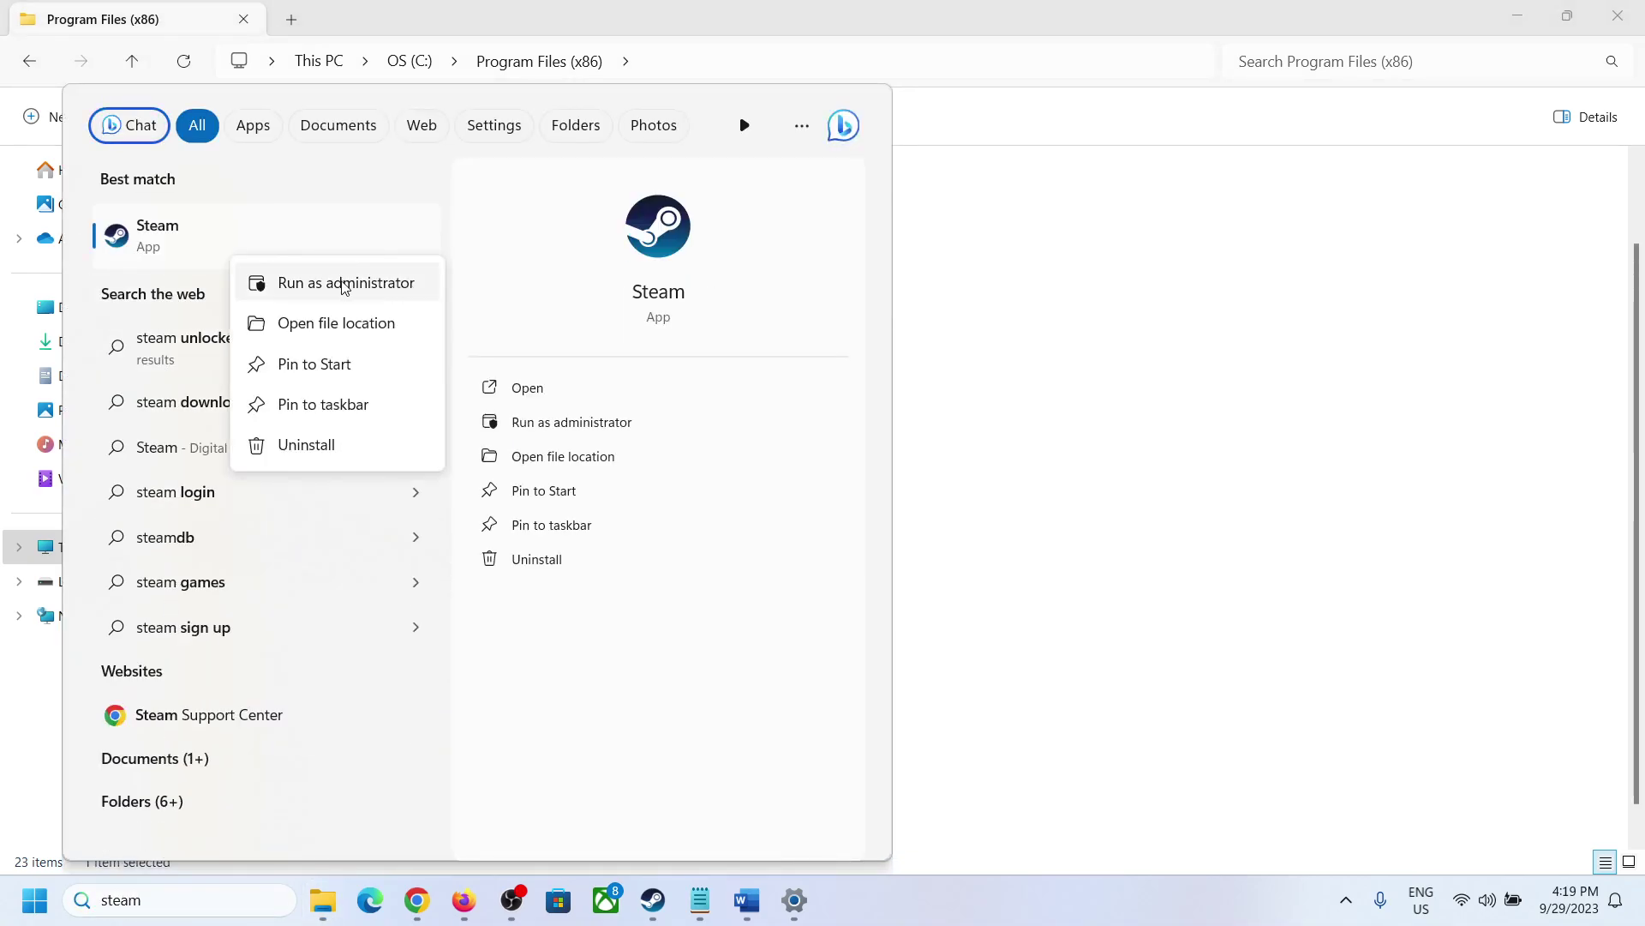
{"action": "left_click", "coordinate": [1204, 398]}
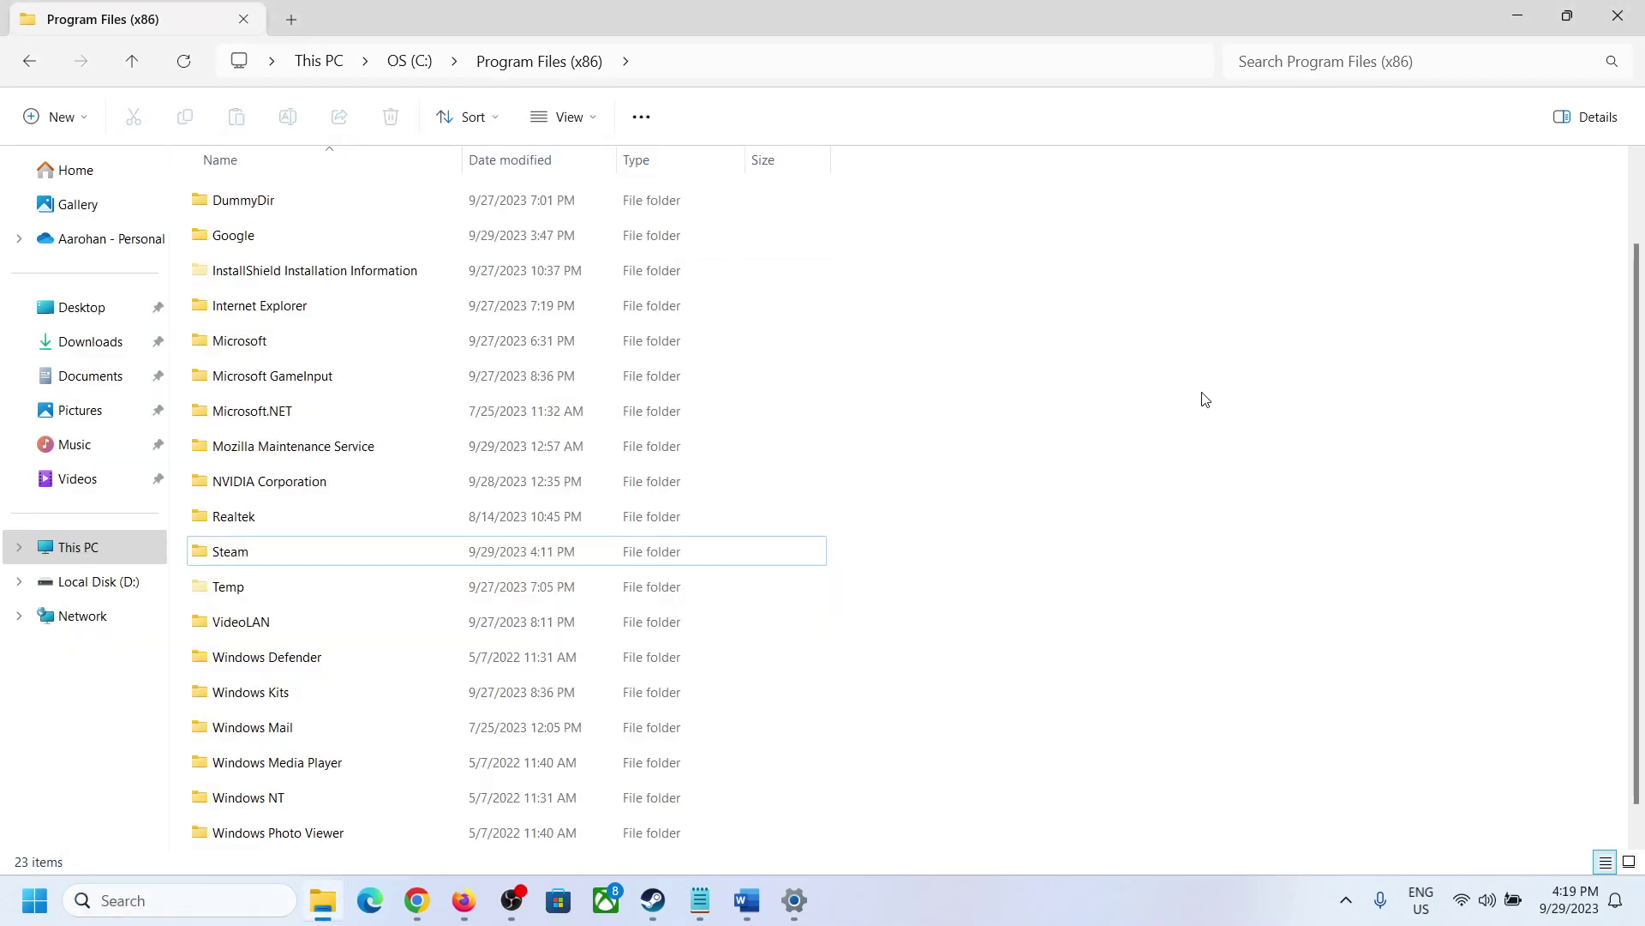
Step: Switch to the Word notes and highlight "verify the game after this" in Step 6
{"action": "left_click", "coordinate": [746, 900]}
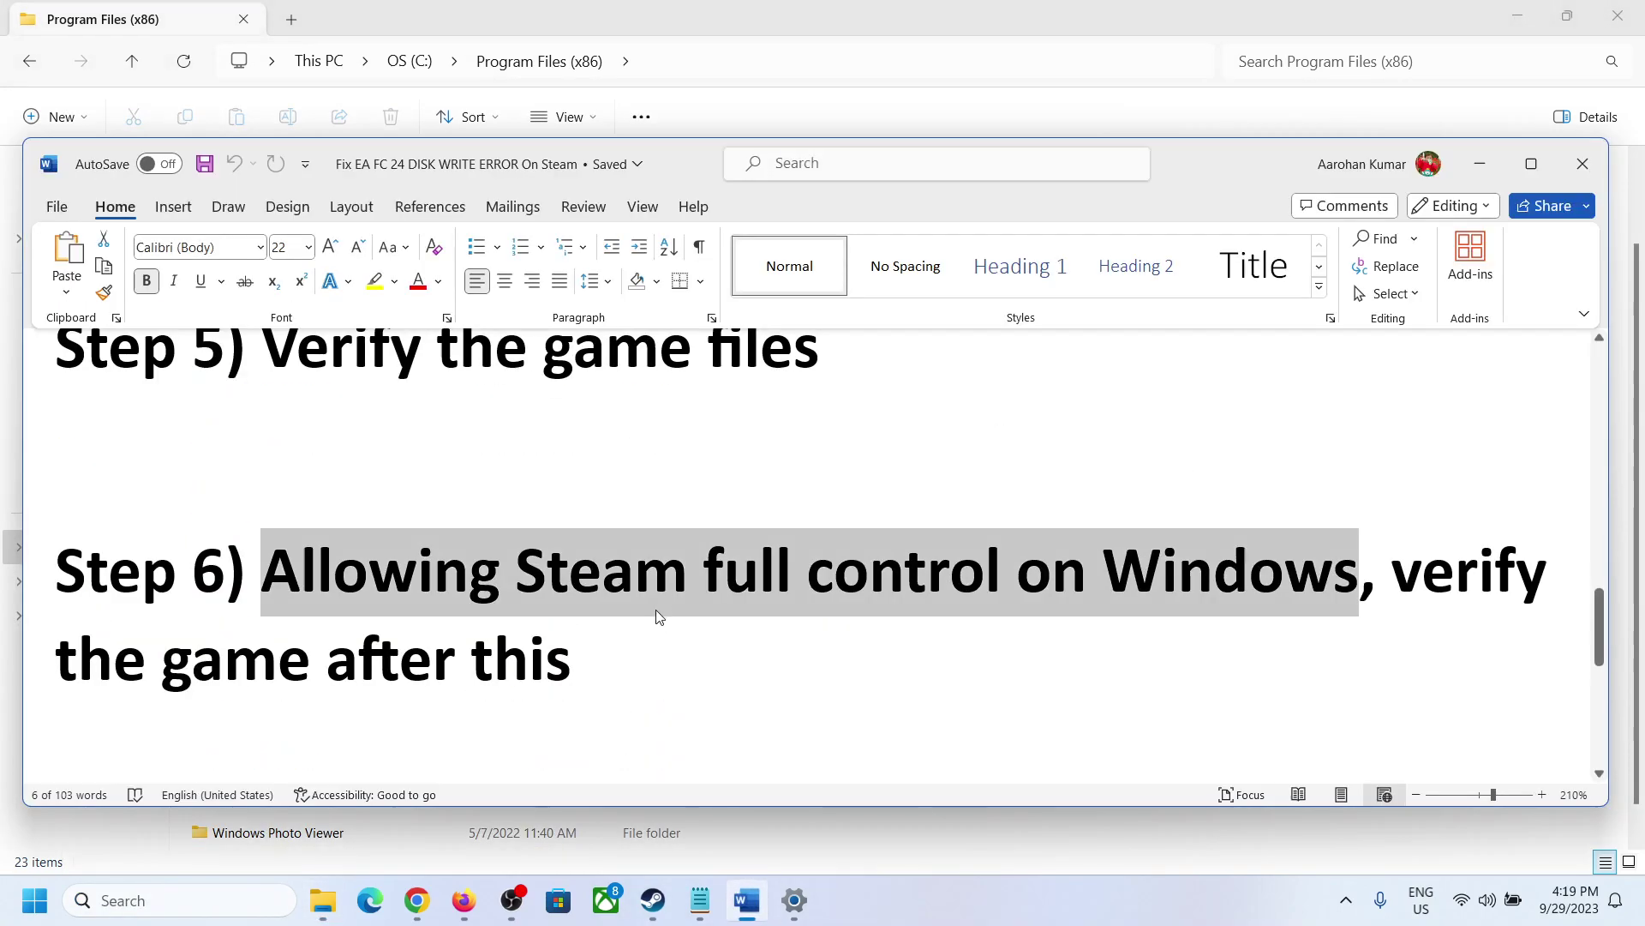
{"action": "left_click", "coordinate": [1298, 648]}
{"action": "left_click_drag", "start_coordinate": [1298, 648], "coordinate": [1391, 571]}
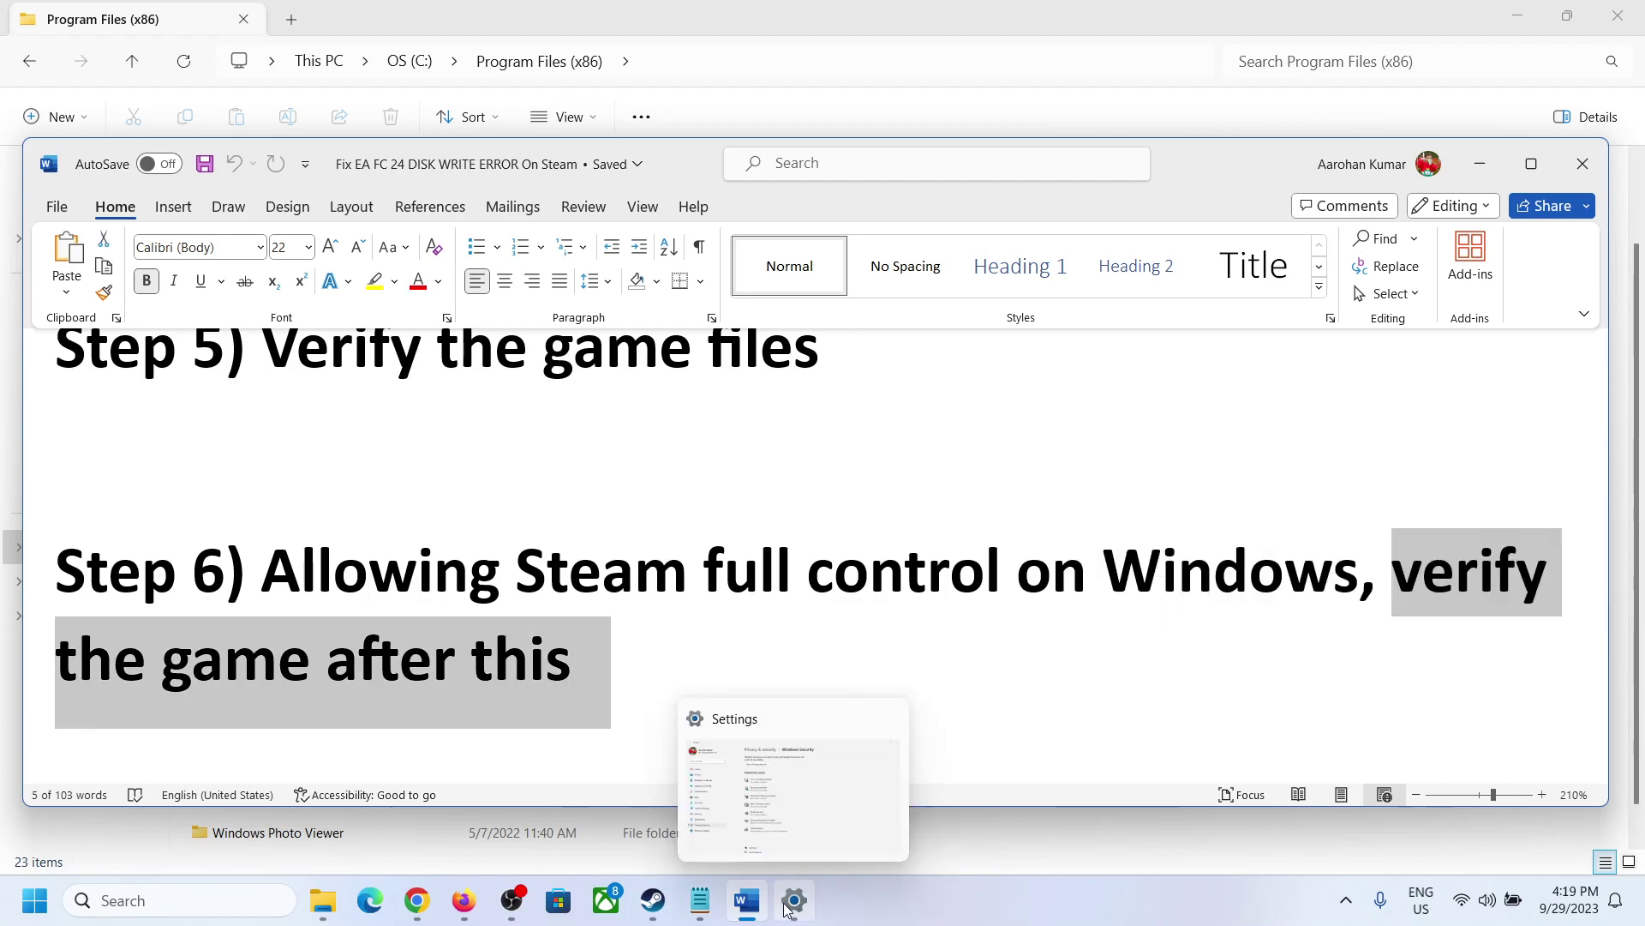
Step: Switch to Steam, view the Installed Files properties of EA SPORTS FC 24 for the verification option, and close them
{"action": "left_click", "coordinate": [653, 900]}
{"action": "right_click", "coordinate": [161, 807]}
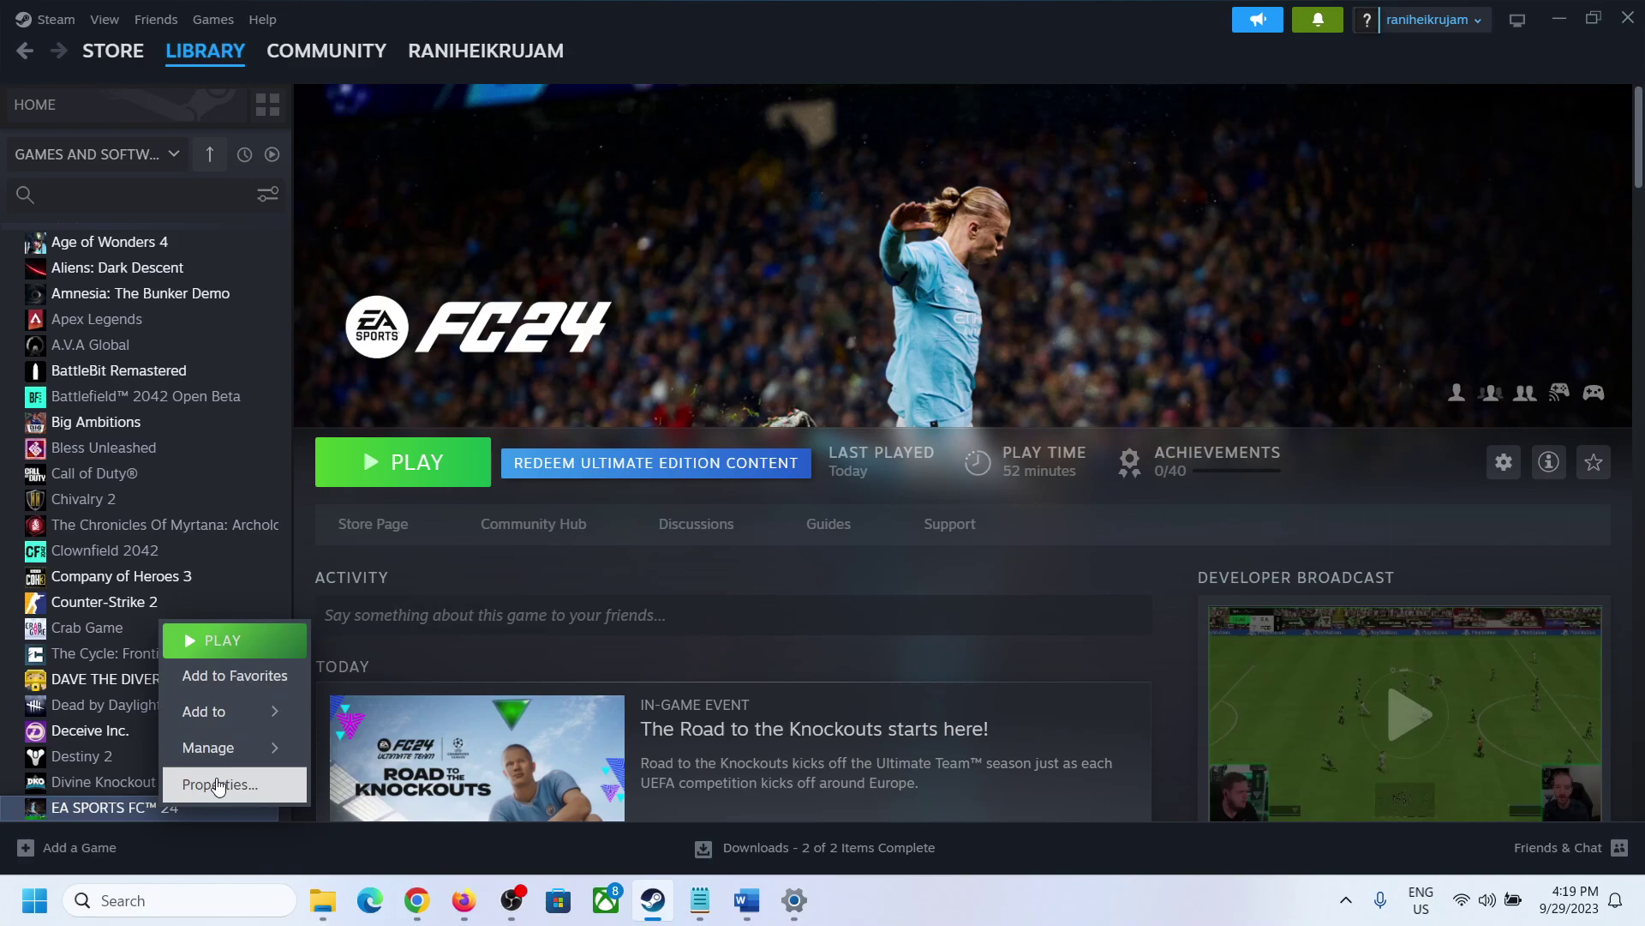
{"action": "left_click", "coordinate": [225, 792]}
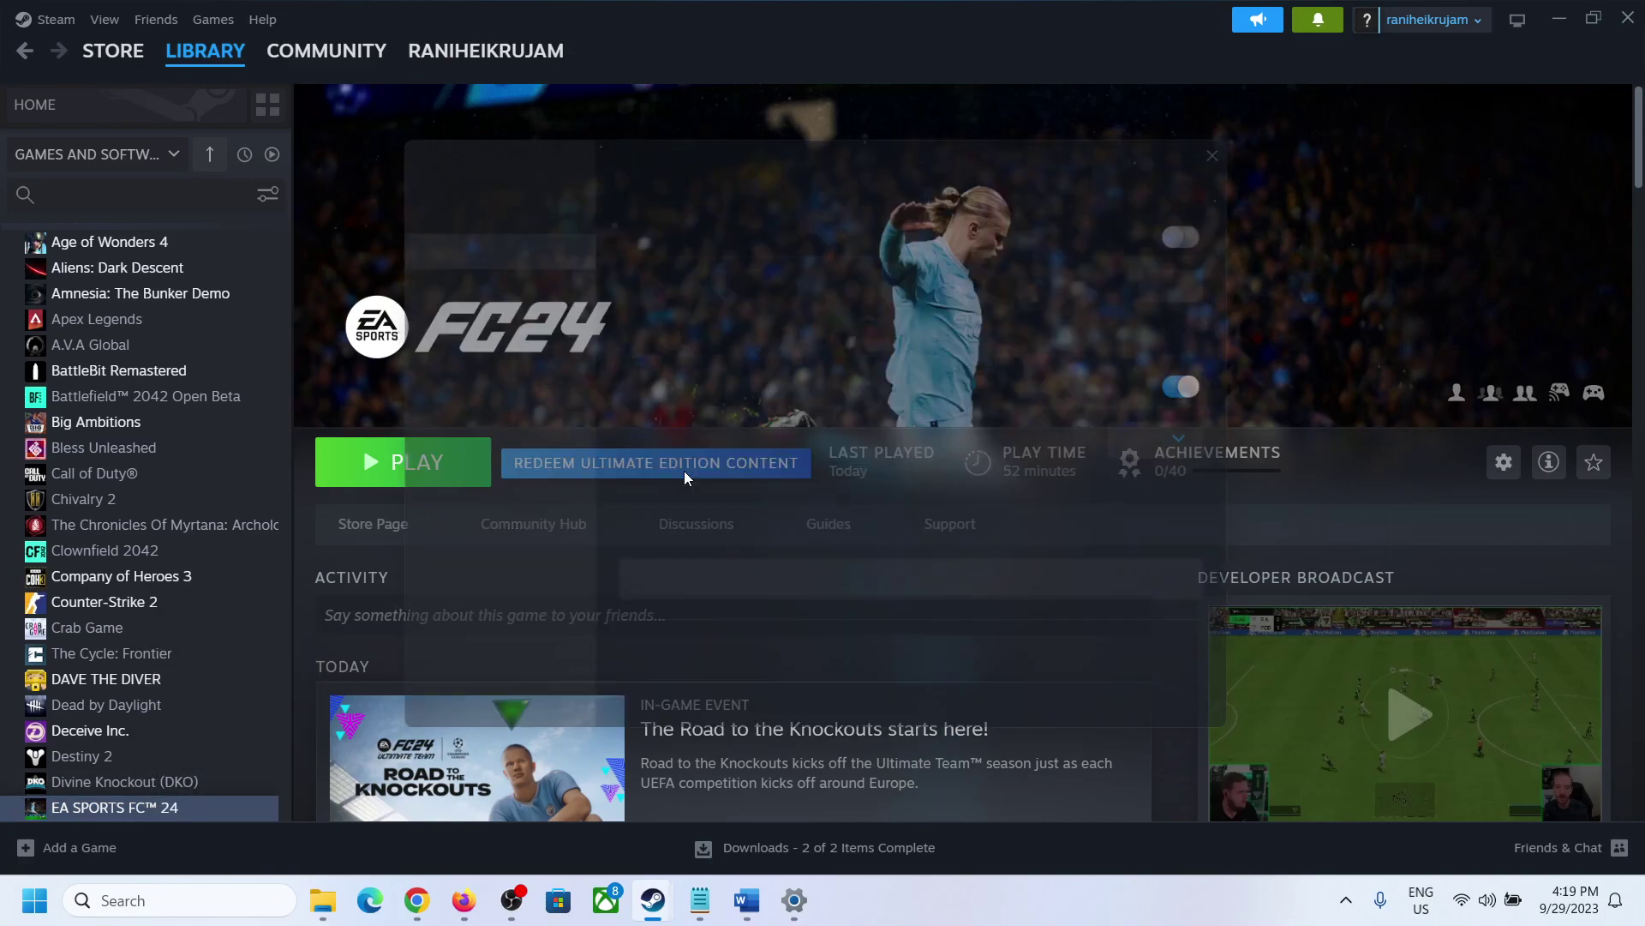
{"action": "left_click", "coordinate": [454, 337]}
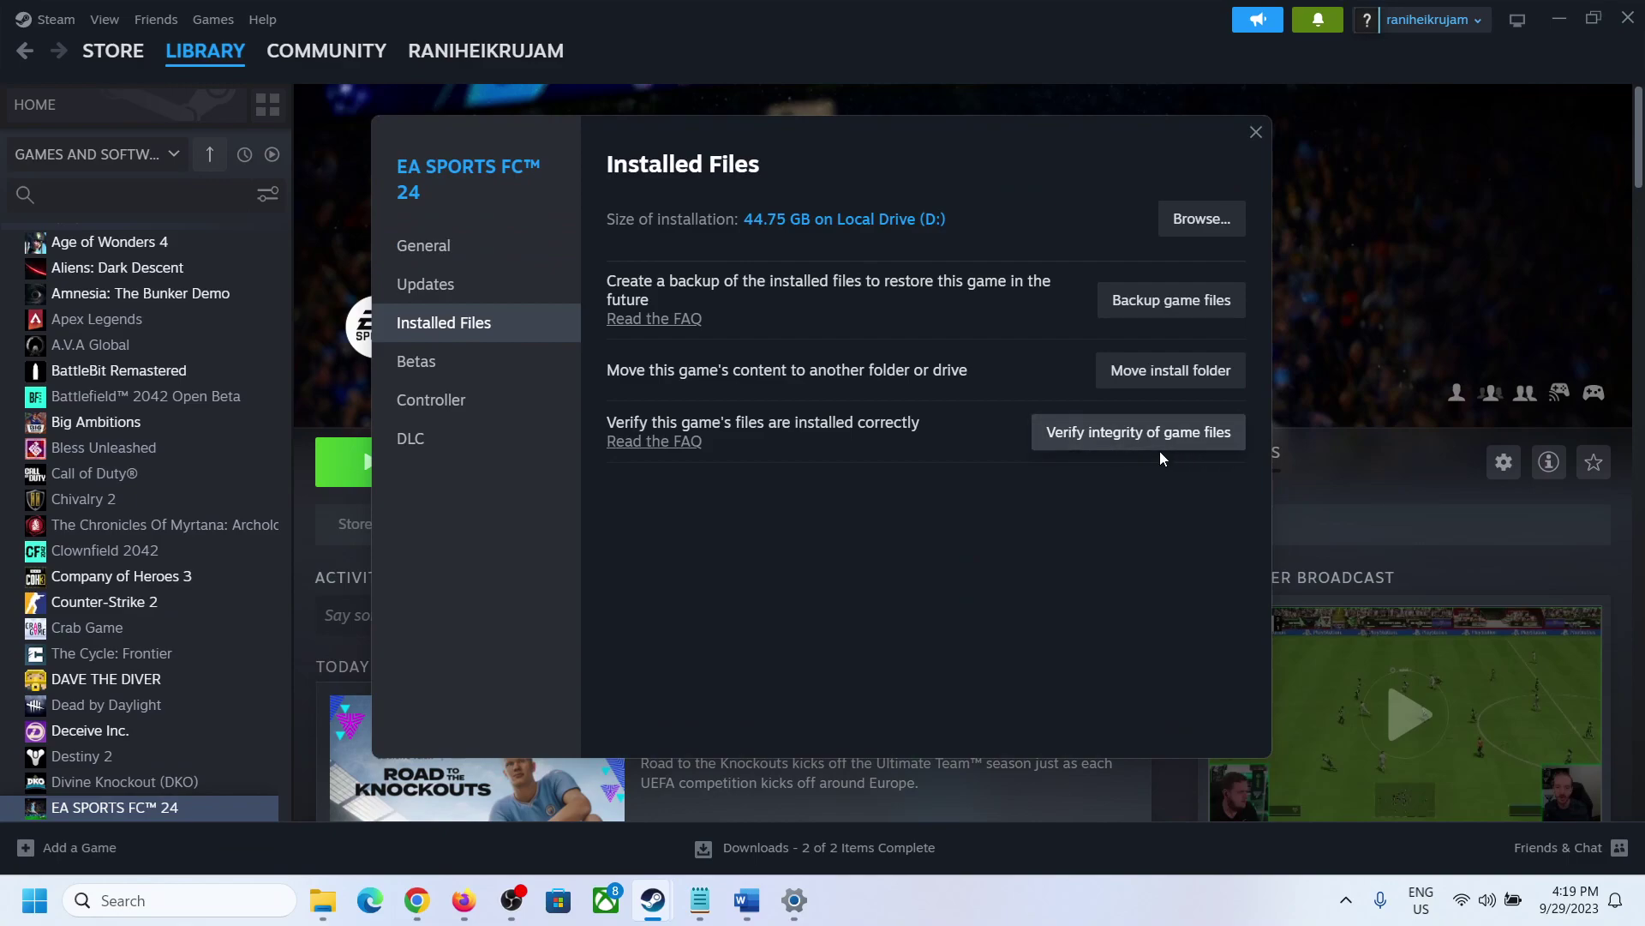
{"action": "left_click", "coordinate": [1256, 131]}
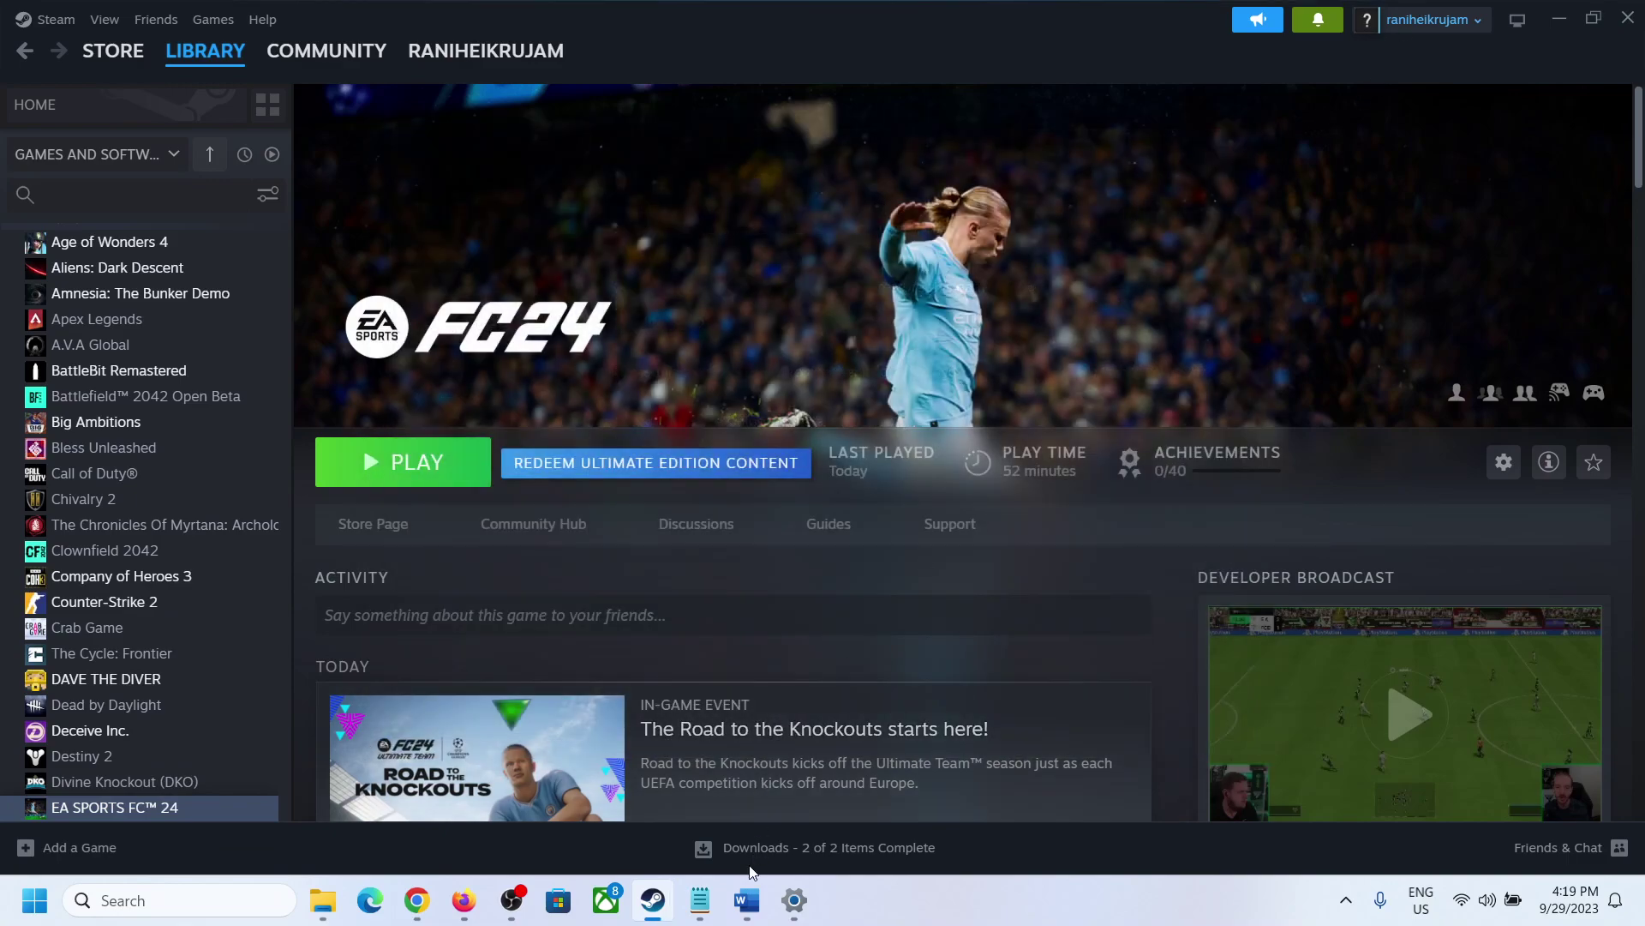
Step: Switch to the Word notes and highlight "Going to Settings/Storage" in Step 7
{"action": "left_click", "coordinate": [746, 900]}
{"action": "scroll", "coordinate": [546, 656], "scroll_direction": "down", "scroll_amount": 3}
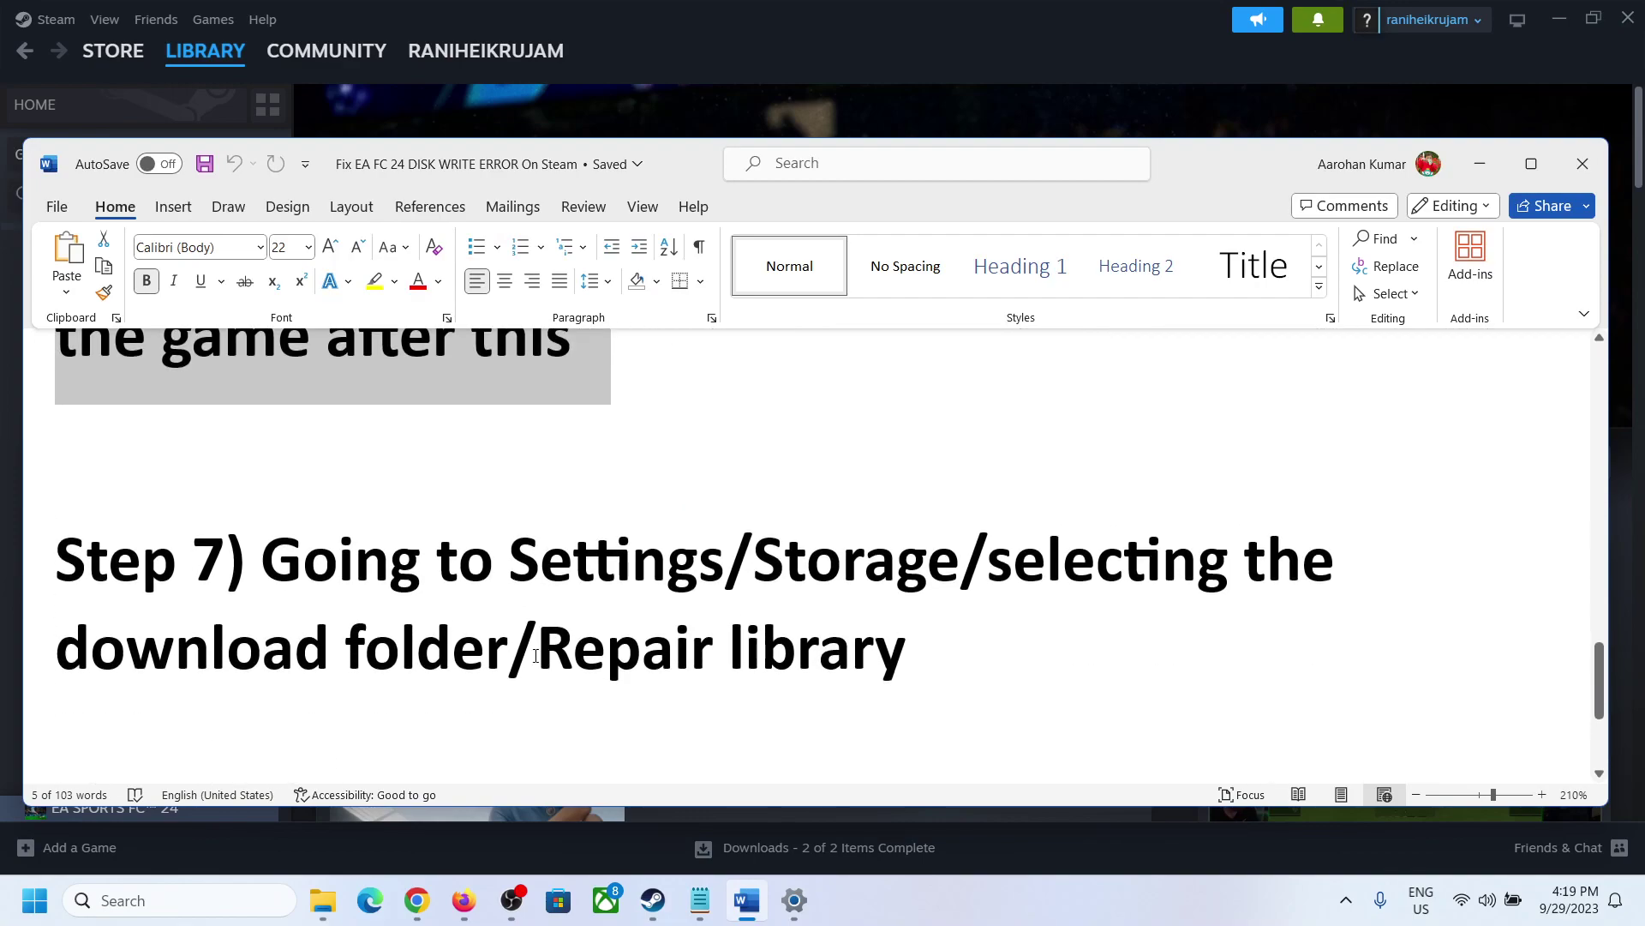
{"action": "left_click_drag", "start_coordinate": [318, 558], "coordinate": [959, 561]}
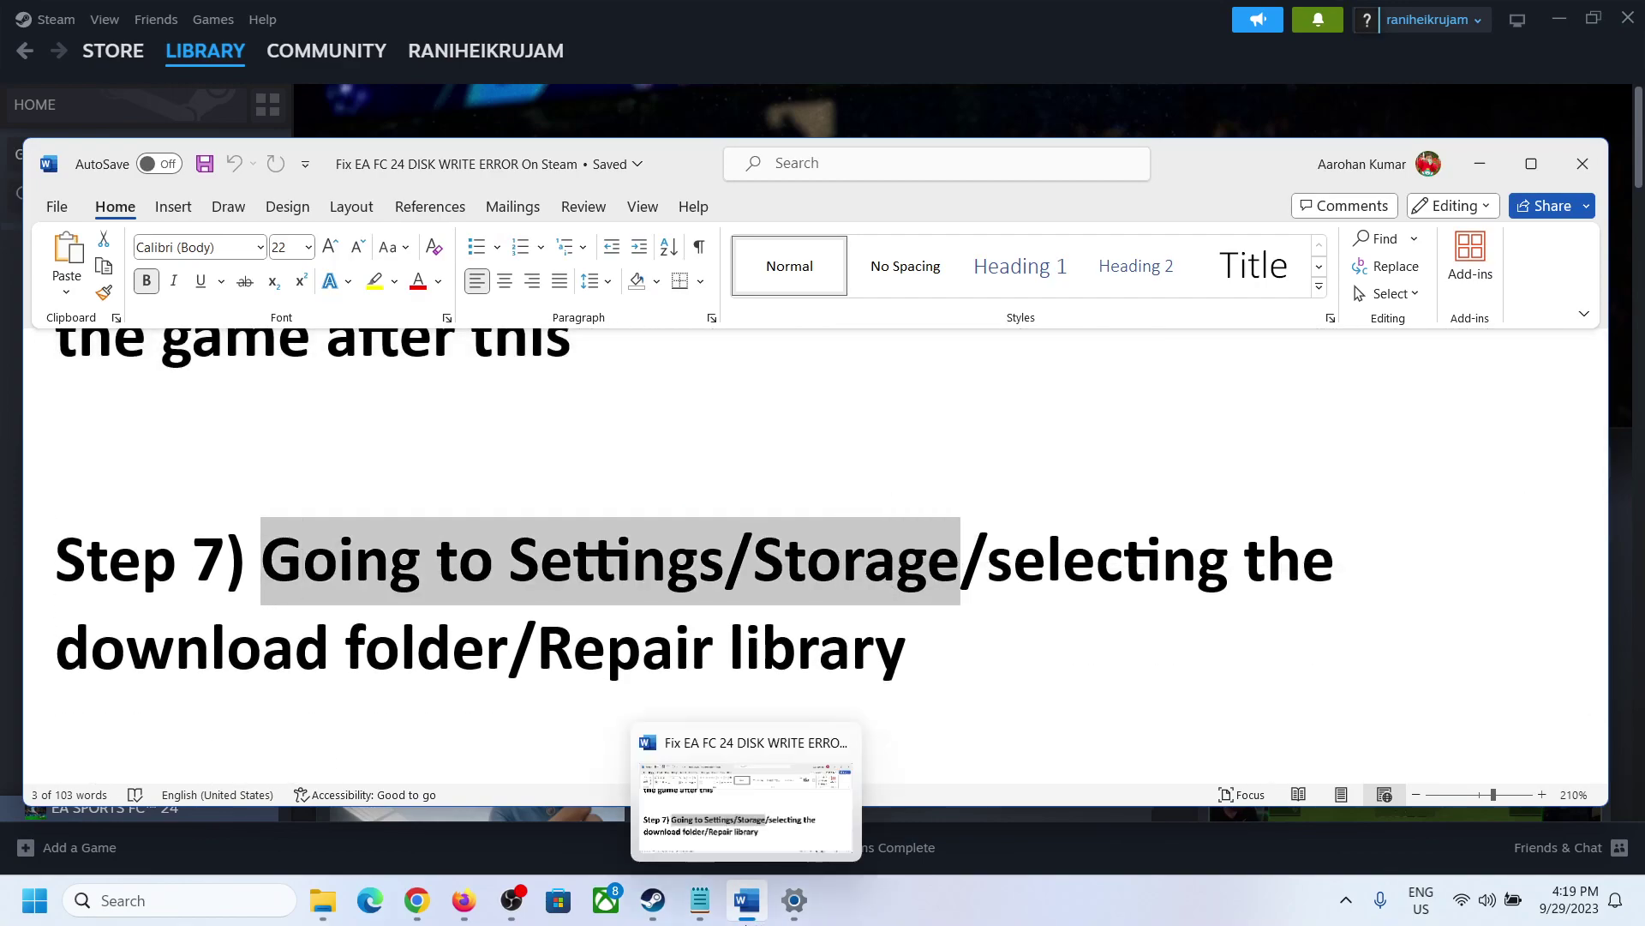
Step: Switch to Steam, view the Storage page of its settings, and leave the settings window
{"action": "left_click", "coordinate": [651, 902]}
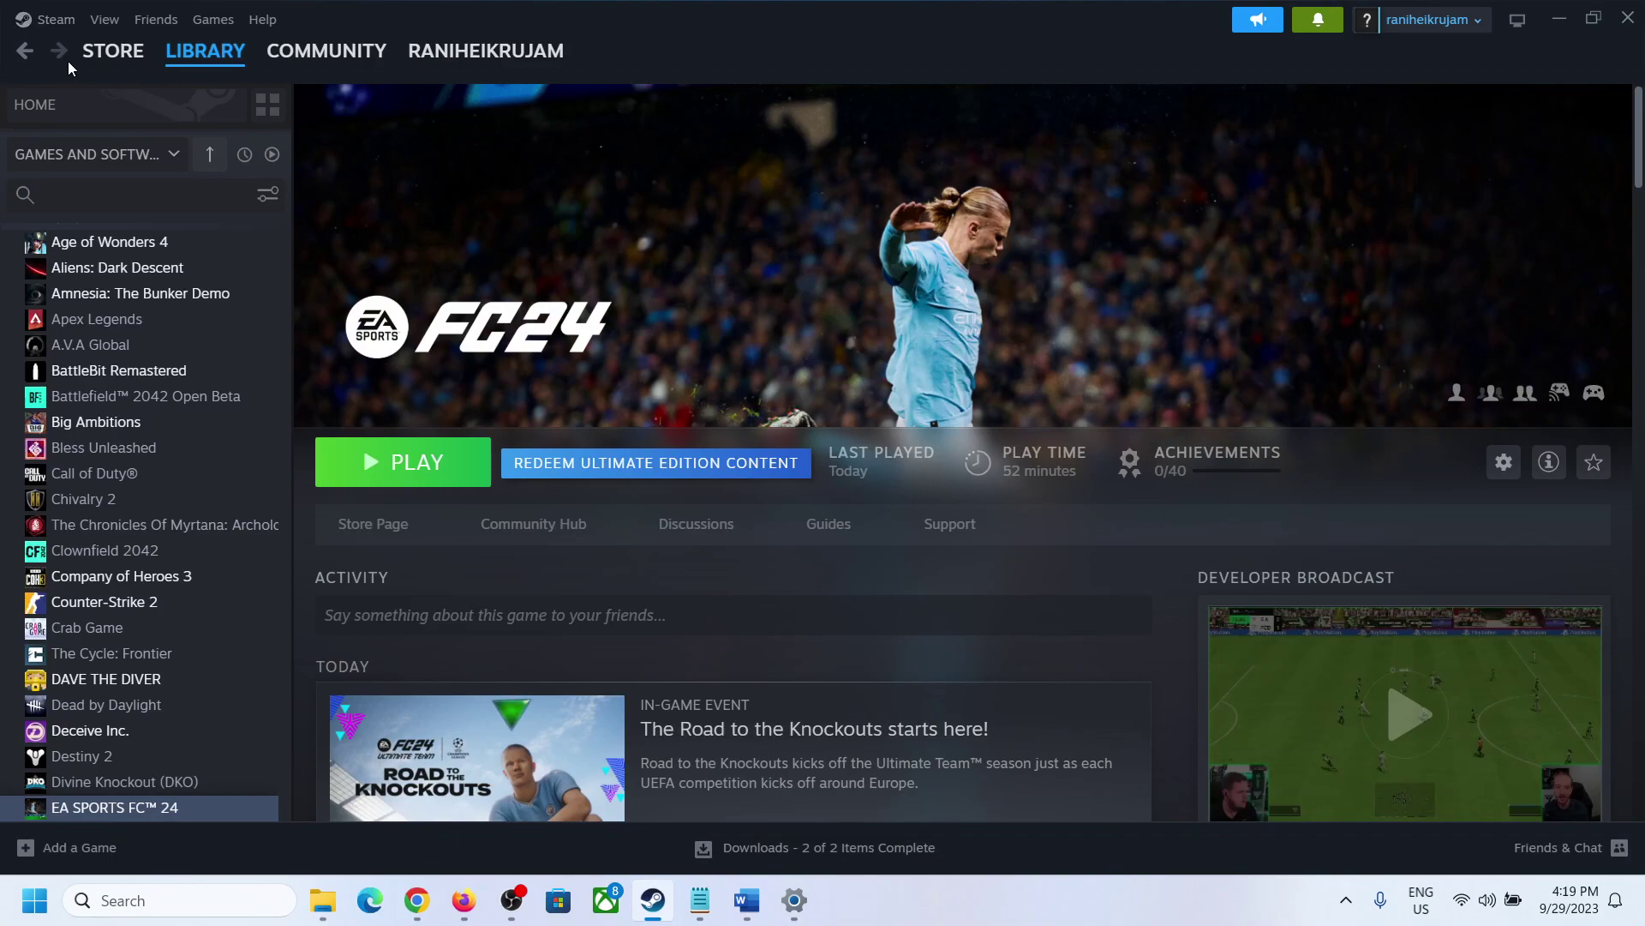
{"action": "left_click", "coordinate": [52, 21]}
{"action": "left_click", "coordinate": [69, 226]}
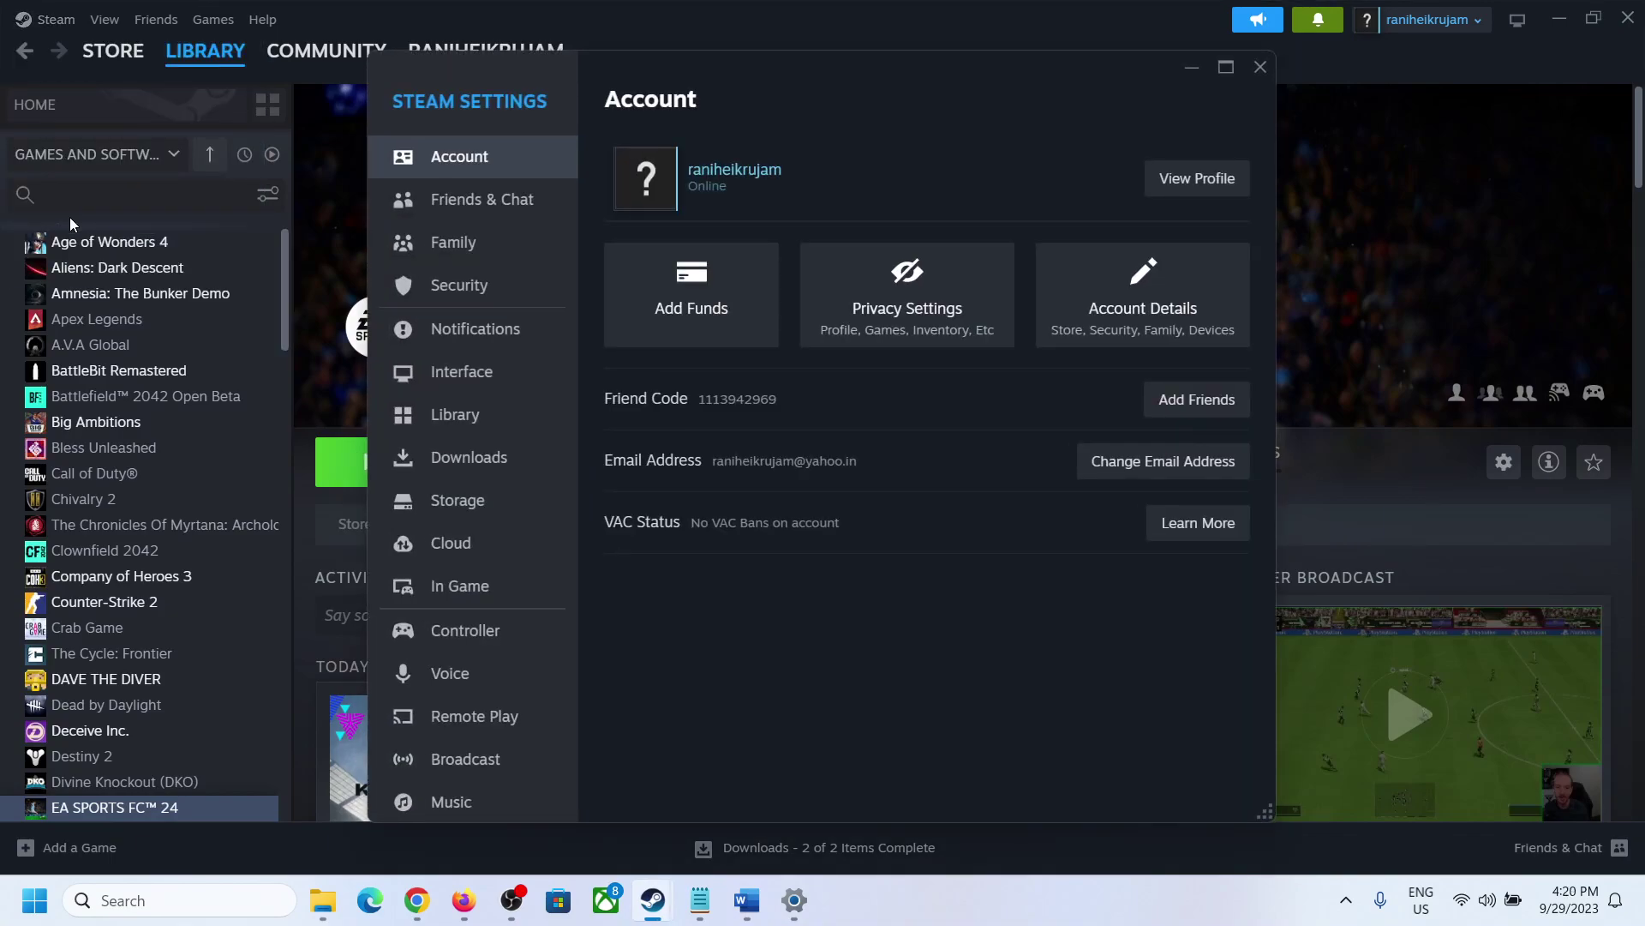
{"action": "left_click", "coordinate": [460, 499]}
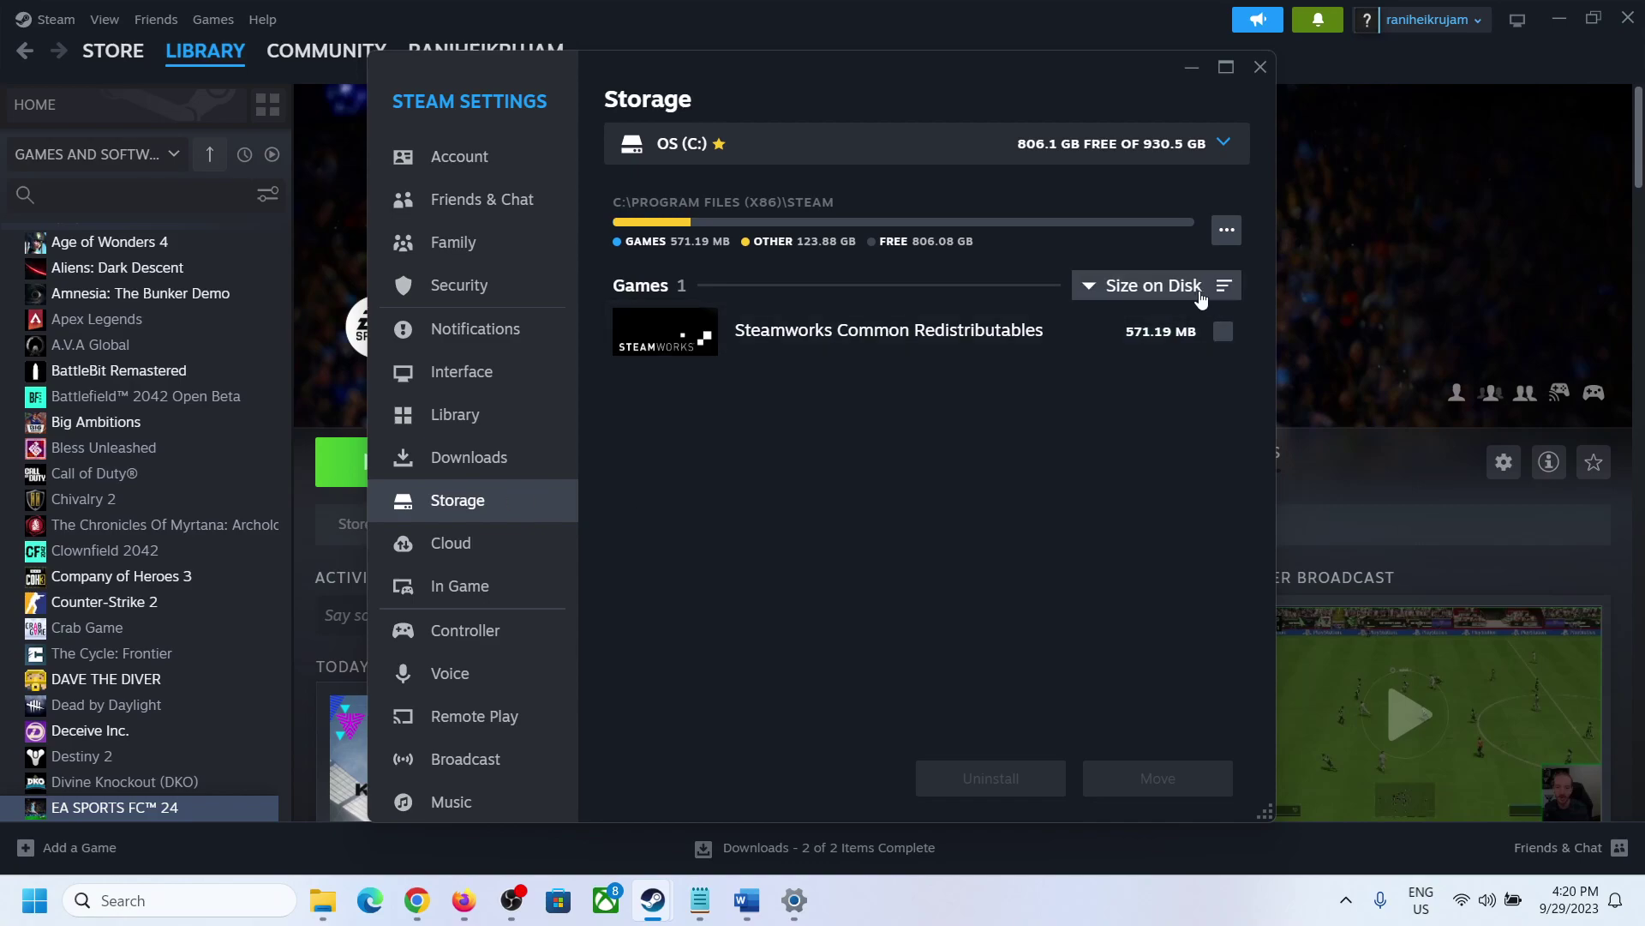
{"action": "key", "text": "Escape"}
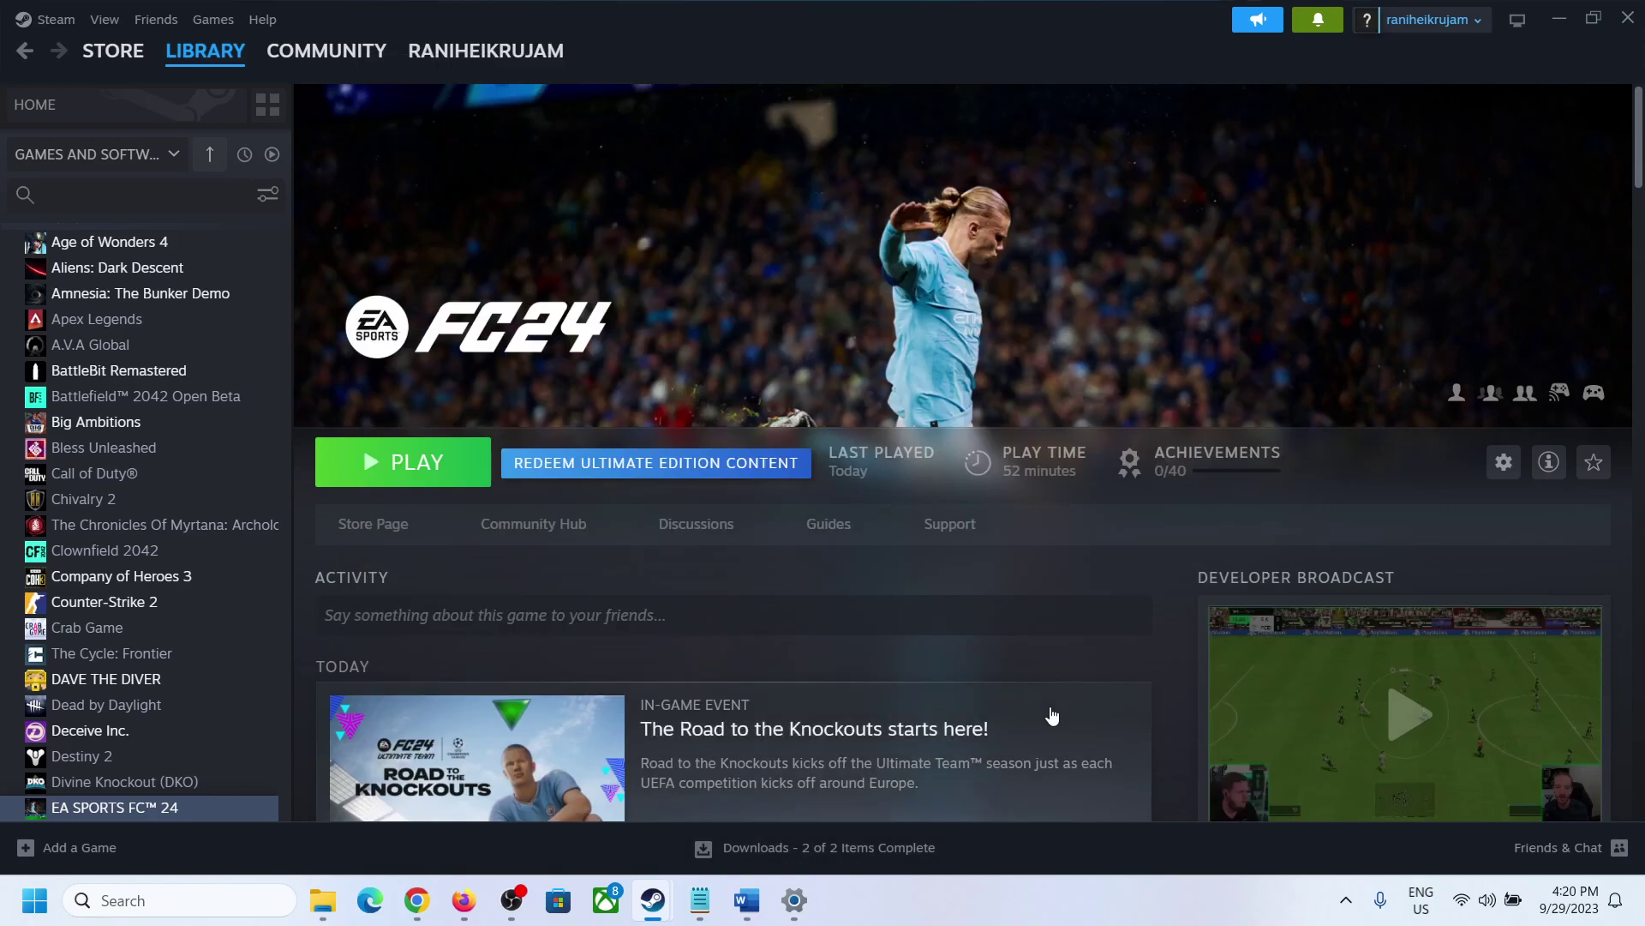
Step: Return to the Word notes and highlight "selecting the download folder" in Step 7
{"action": "left_click", "coordinate": [747, 899]}
{"action": "left_click_drag", "start_coordinate": [990, 560], "coordinate": [508, 652]}
{"action": "key", "text": "alt+Tab"}
Step: Bring back Steam's Storage settings, select Local Drive (D:), and view the library options for that drive
{"action": "mouse_move", "coordinate": [760, 916]}
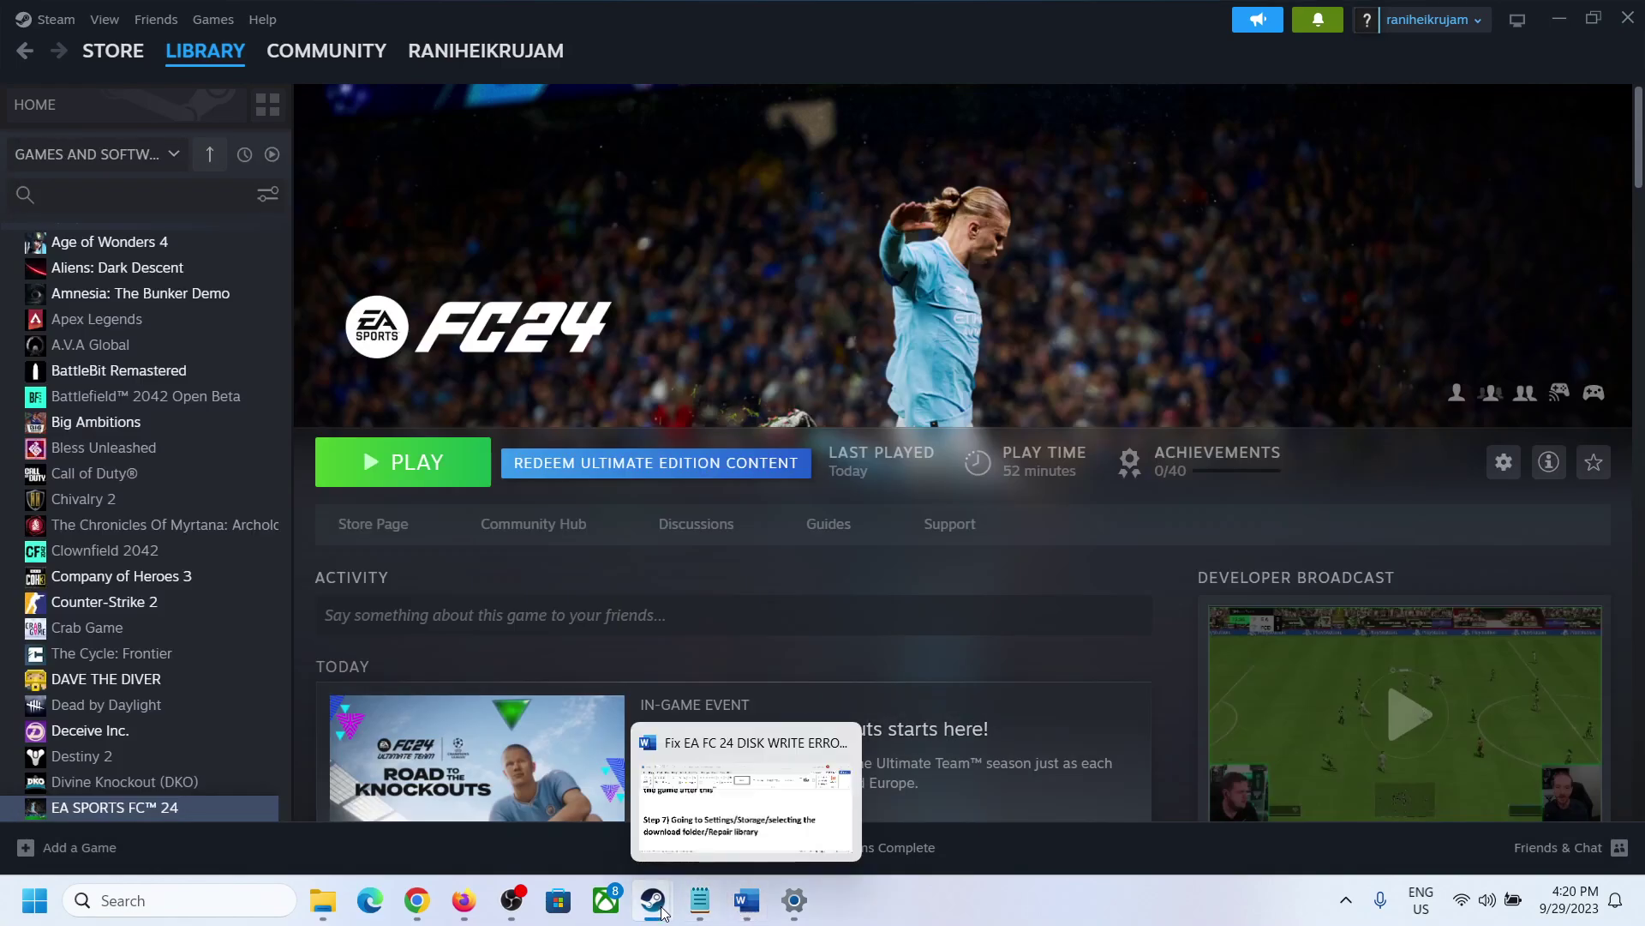
{"action": "mouse_move", "coordinate": [653, 904]}
{"action": "left_click", "coordinate": [723, 823]}
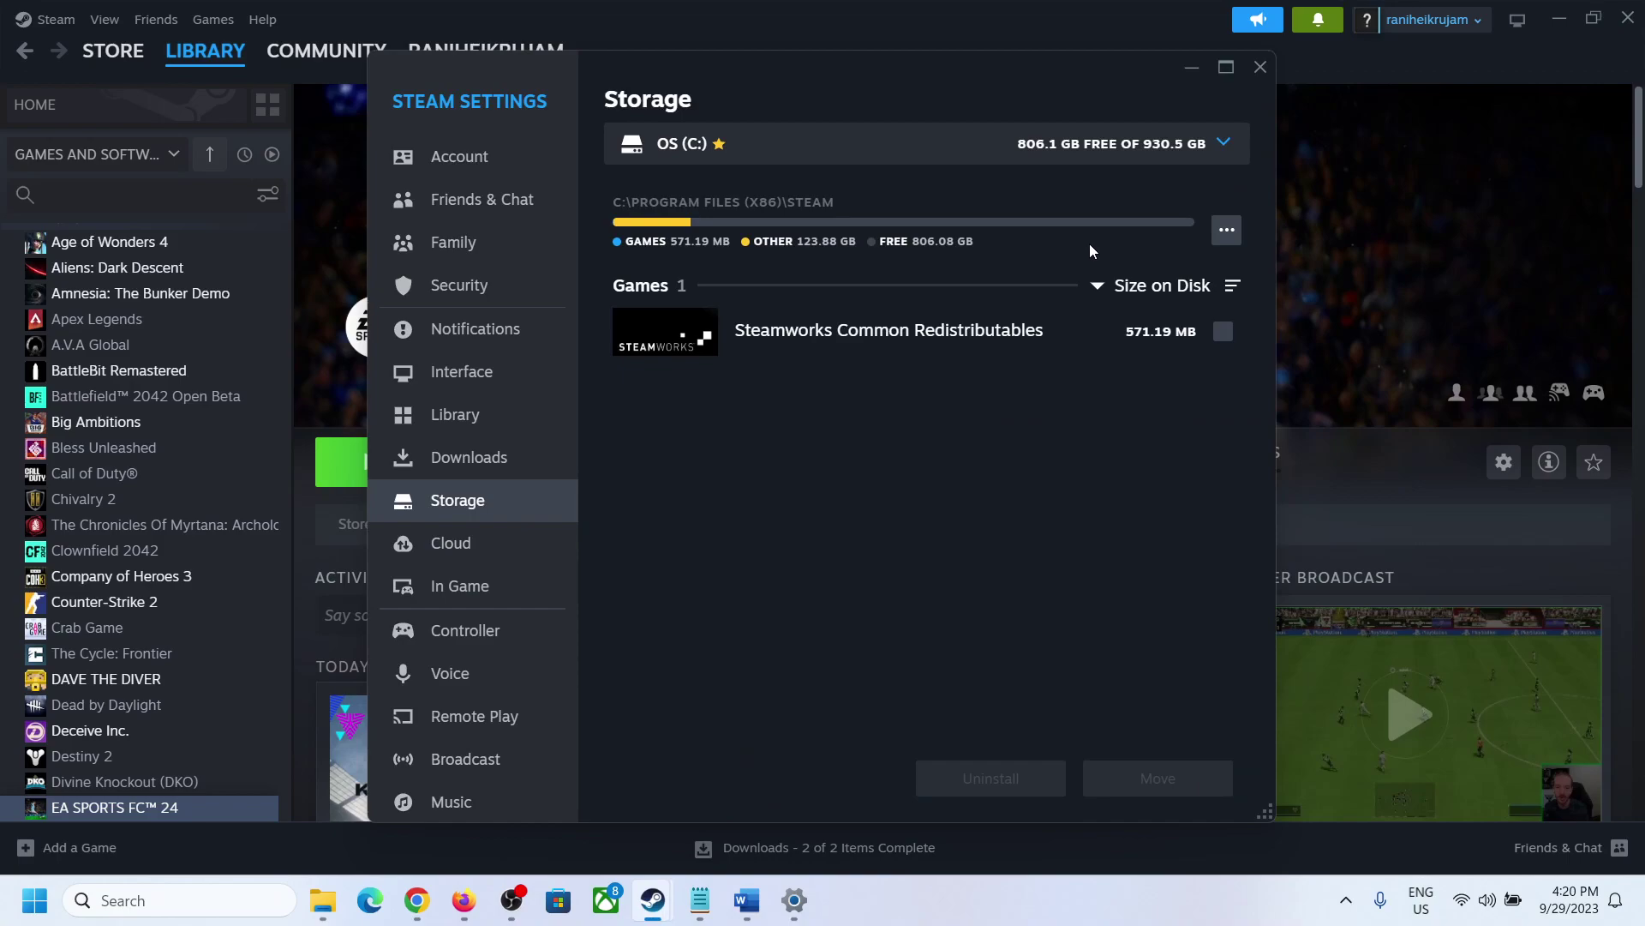
{"action": "left_click", "coordinate": [1226, 143]}
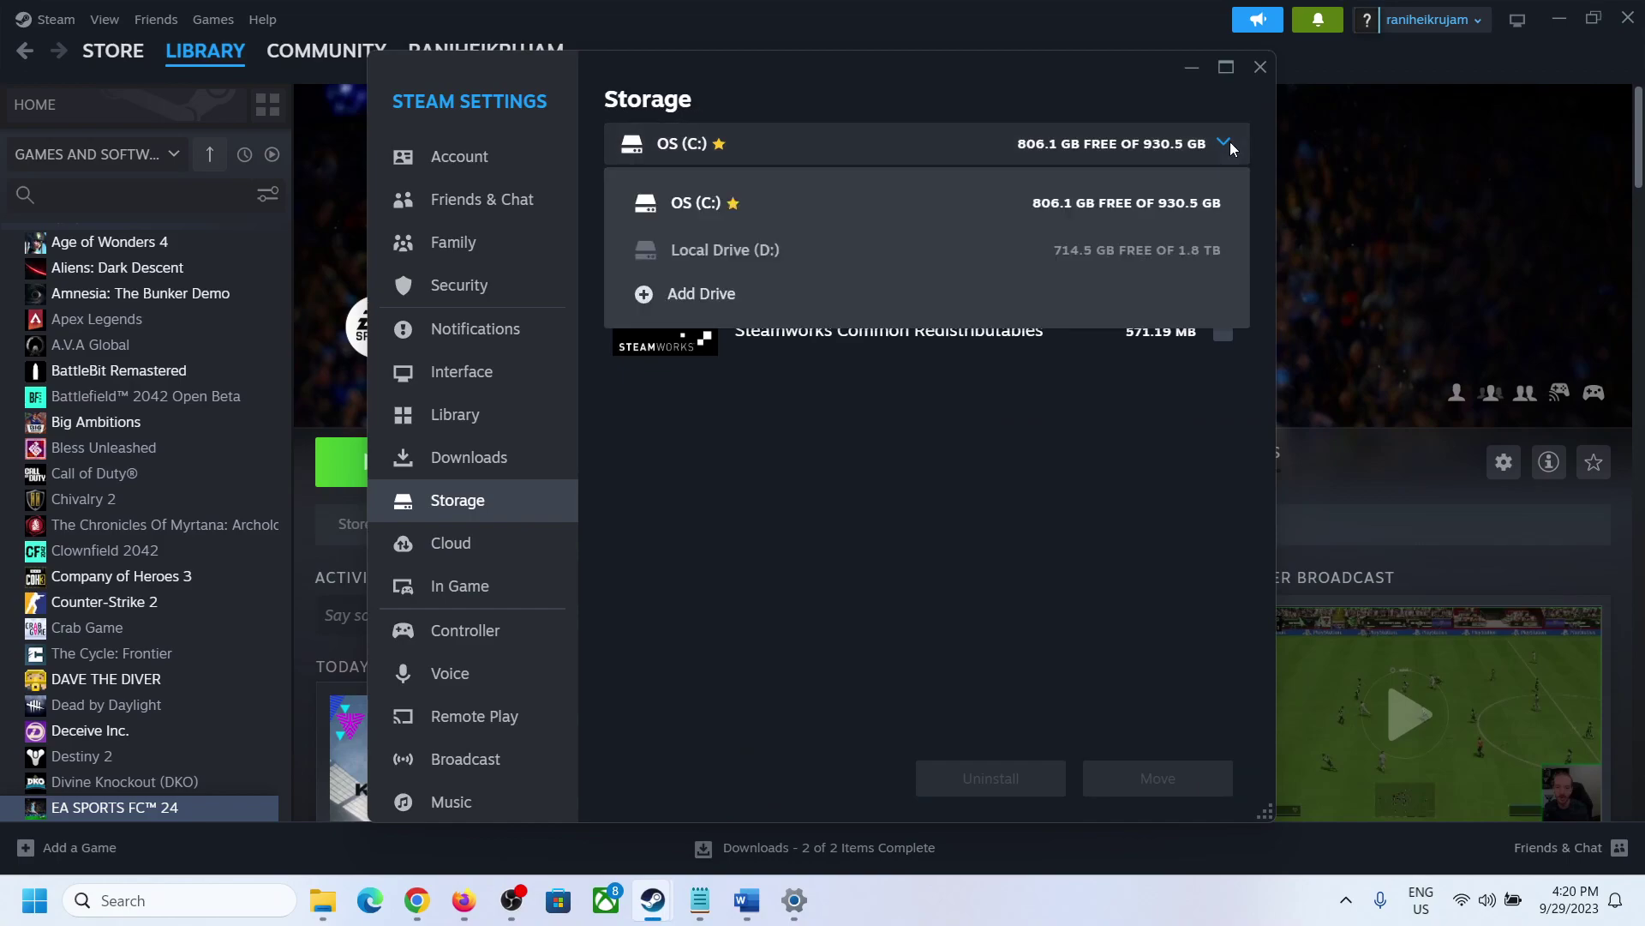
{"action": "left_click", "coordinate": [718, 250]}
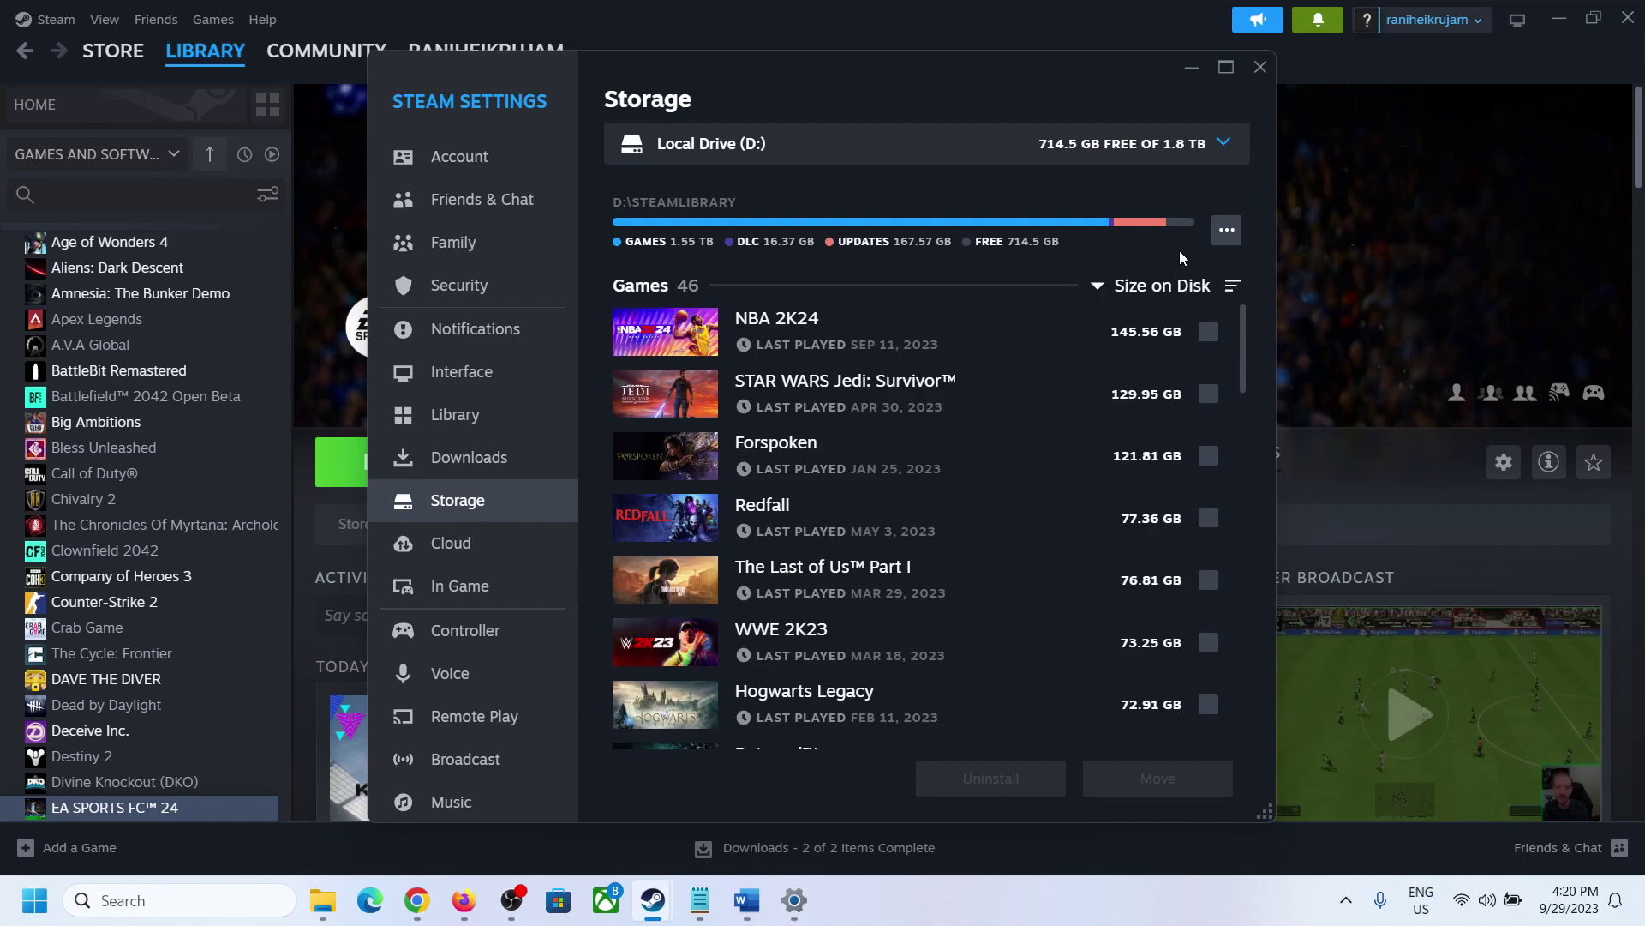
{"action": "left_click", "coordinate": [1226, 230]}
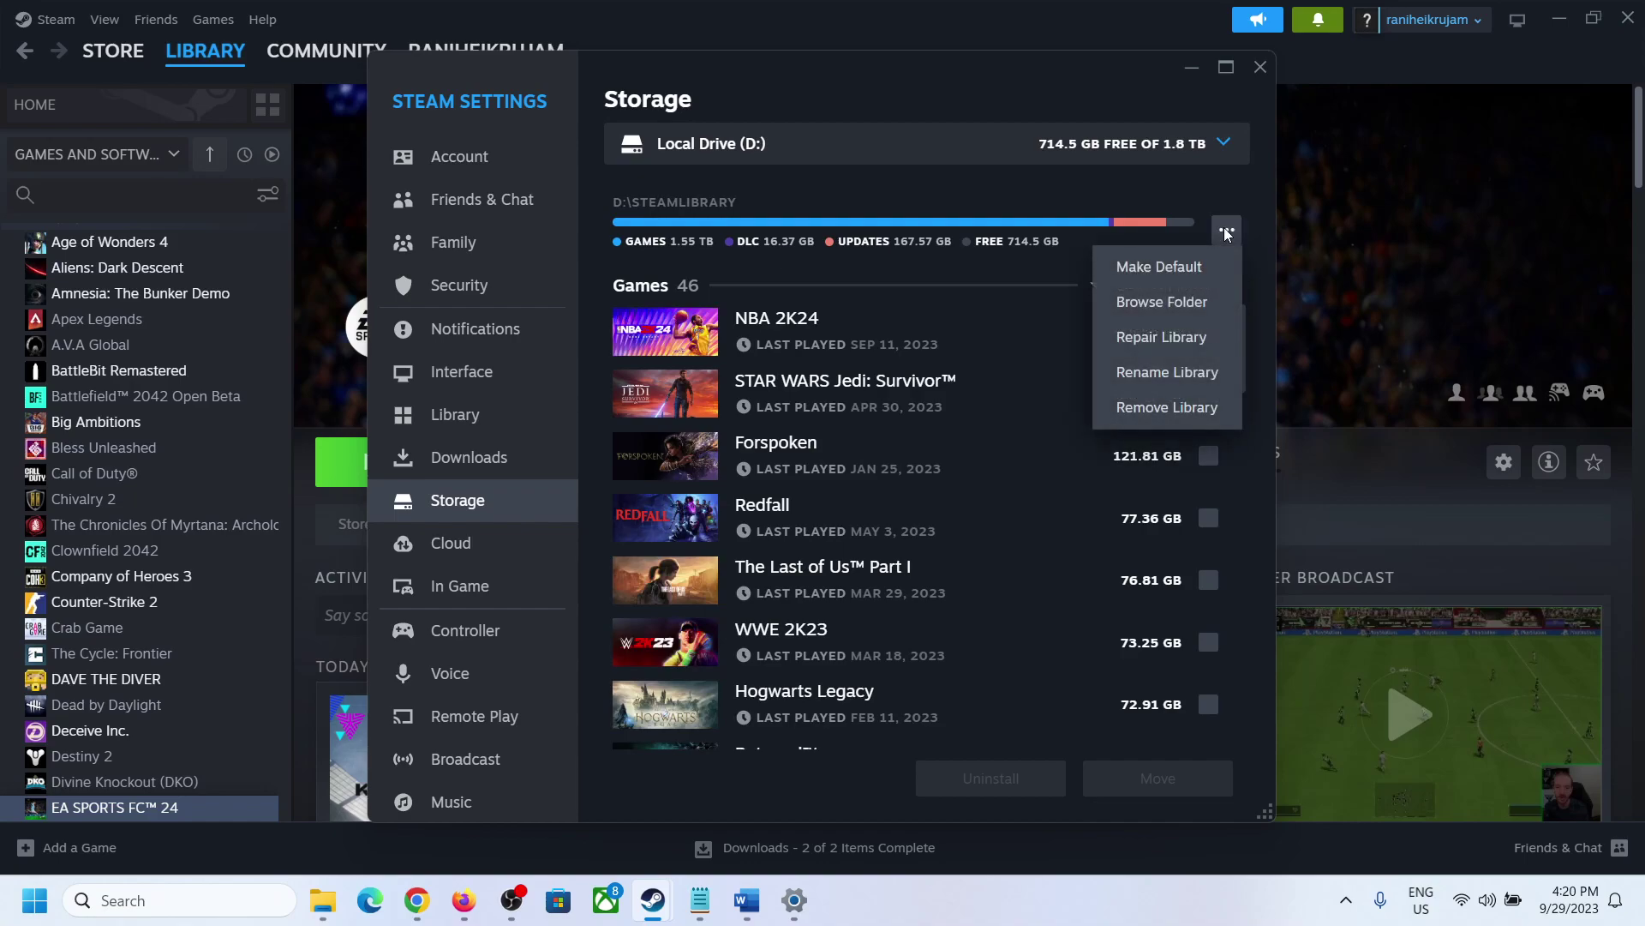
{"action": "left_click", "coordinate": [1229, 230]}
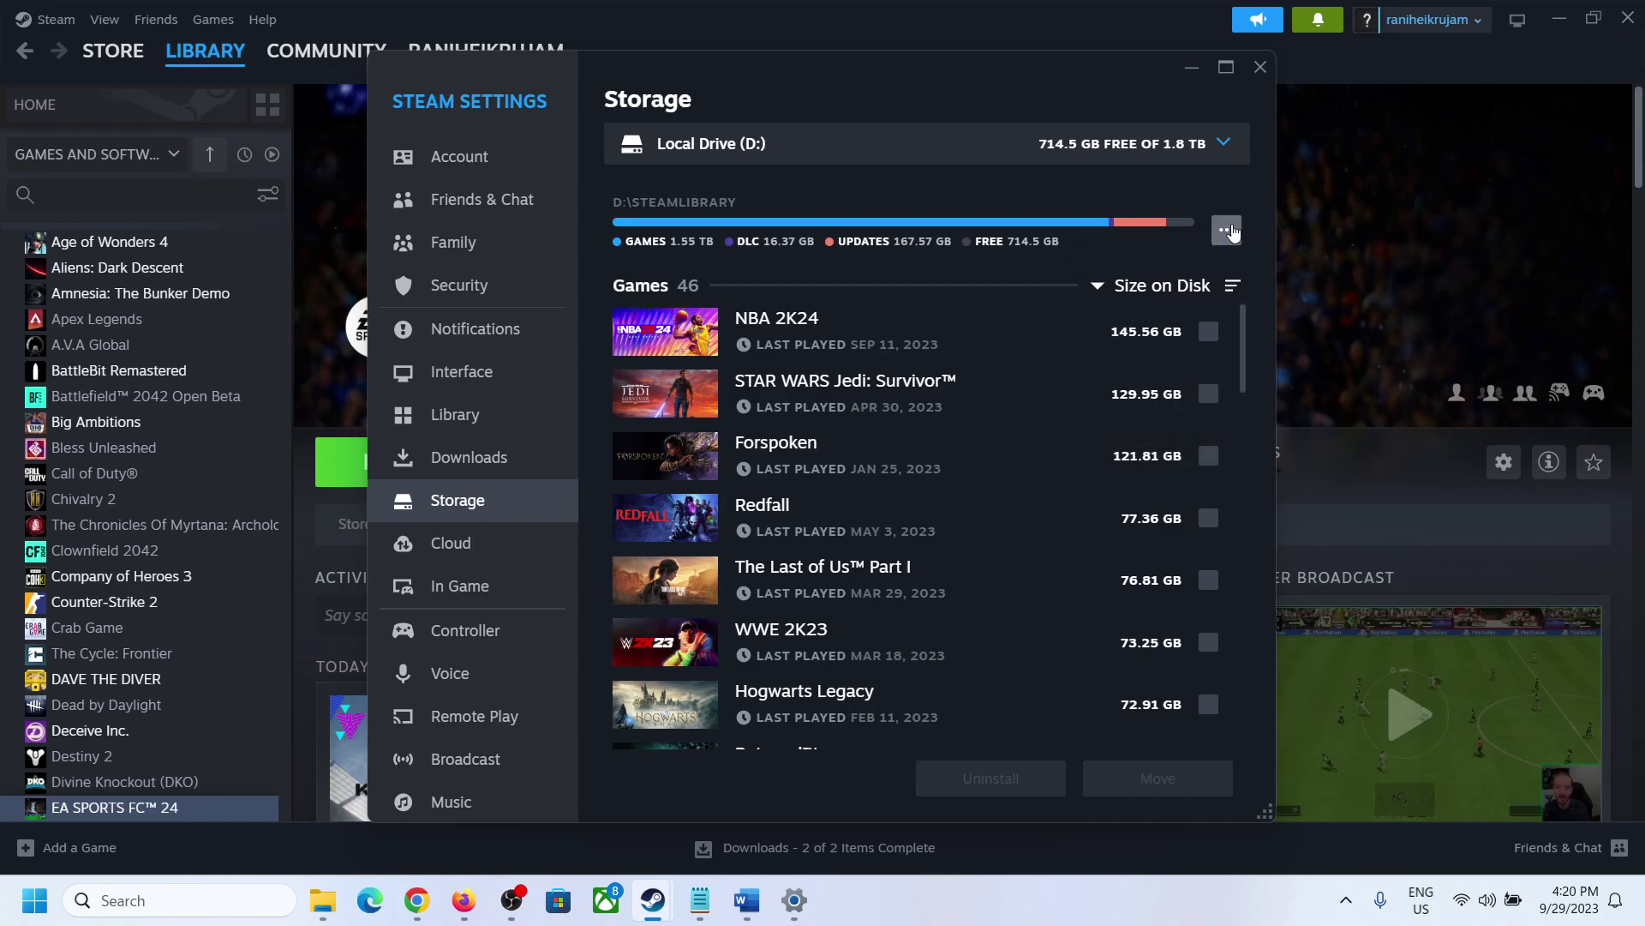
Step: Show the OS (C:) storage, reselect Local Drive (D:), and open its library options containing Repair Library
{"action": "left_click", "coordinate": [1173, 159]}
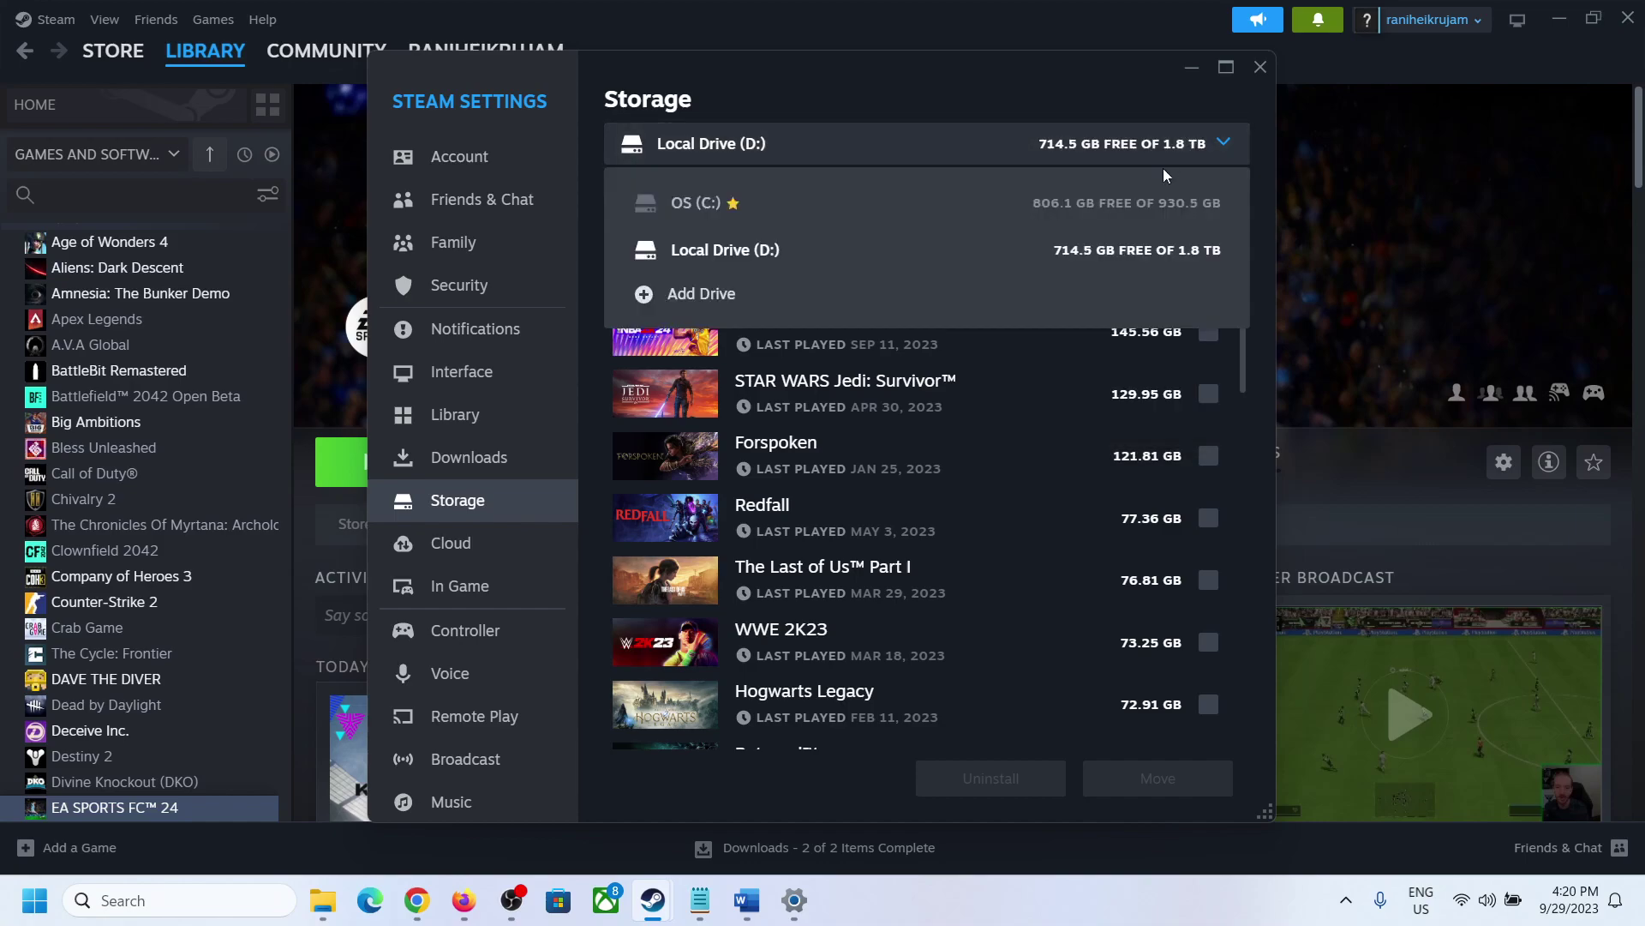
{"action": "left_click", "coordinate": [805, 213]}
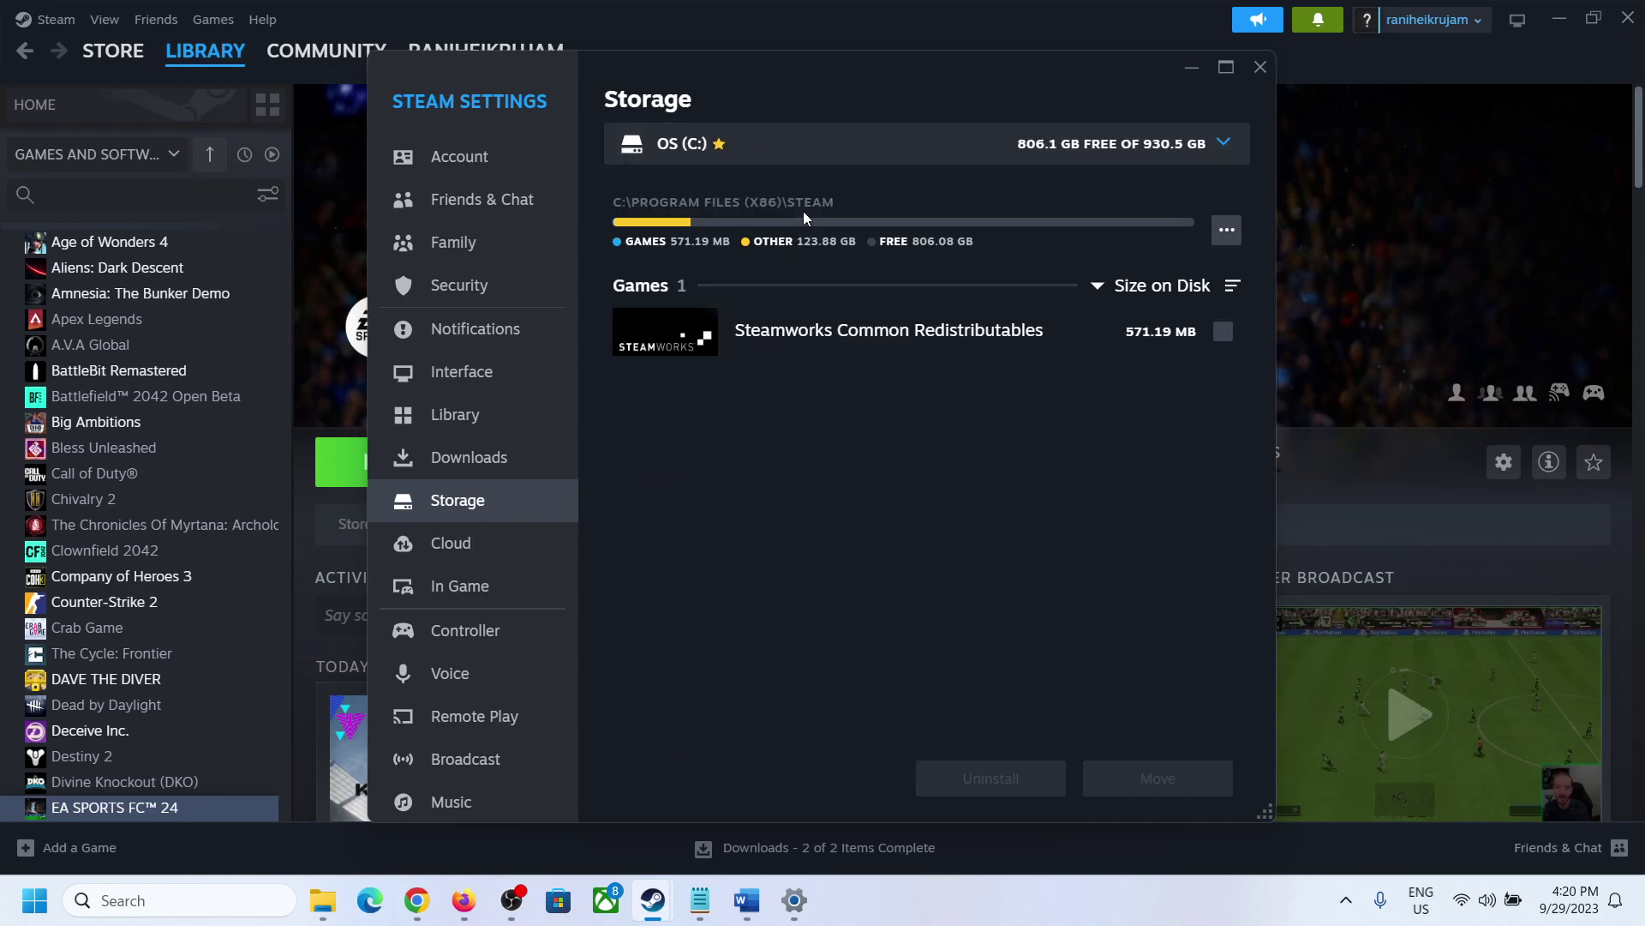
{"action": "left_click", "coordinate": [1149, 160]}
{"action": "left_click", "coordinate": [1255, 178]}
{"action": "left_click", "coordinate": [771, 161]}
{"action": "left_click", "coordinate": [738, 247]}
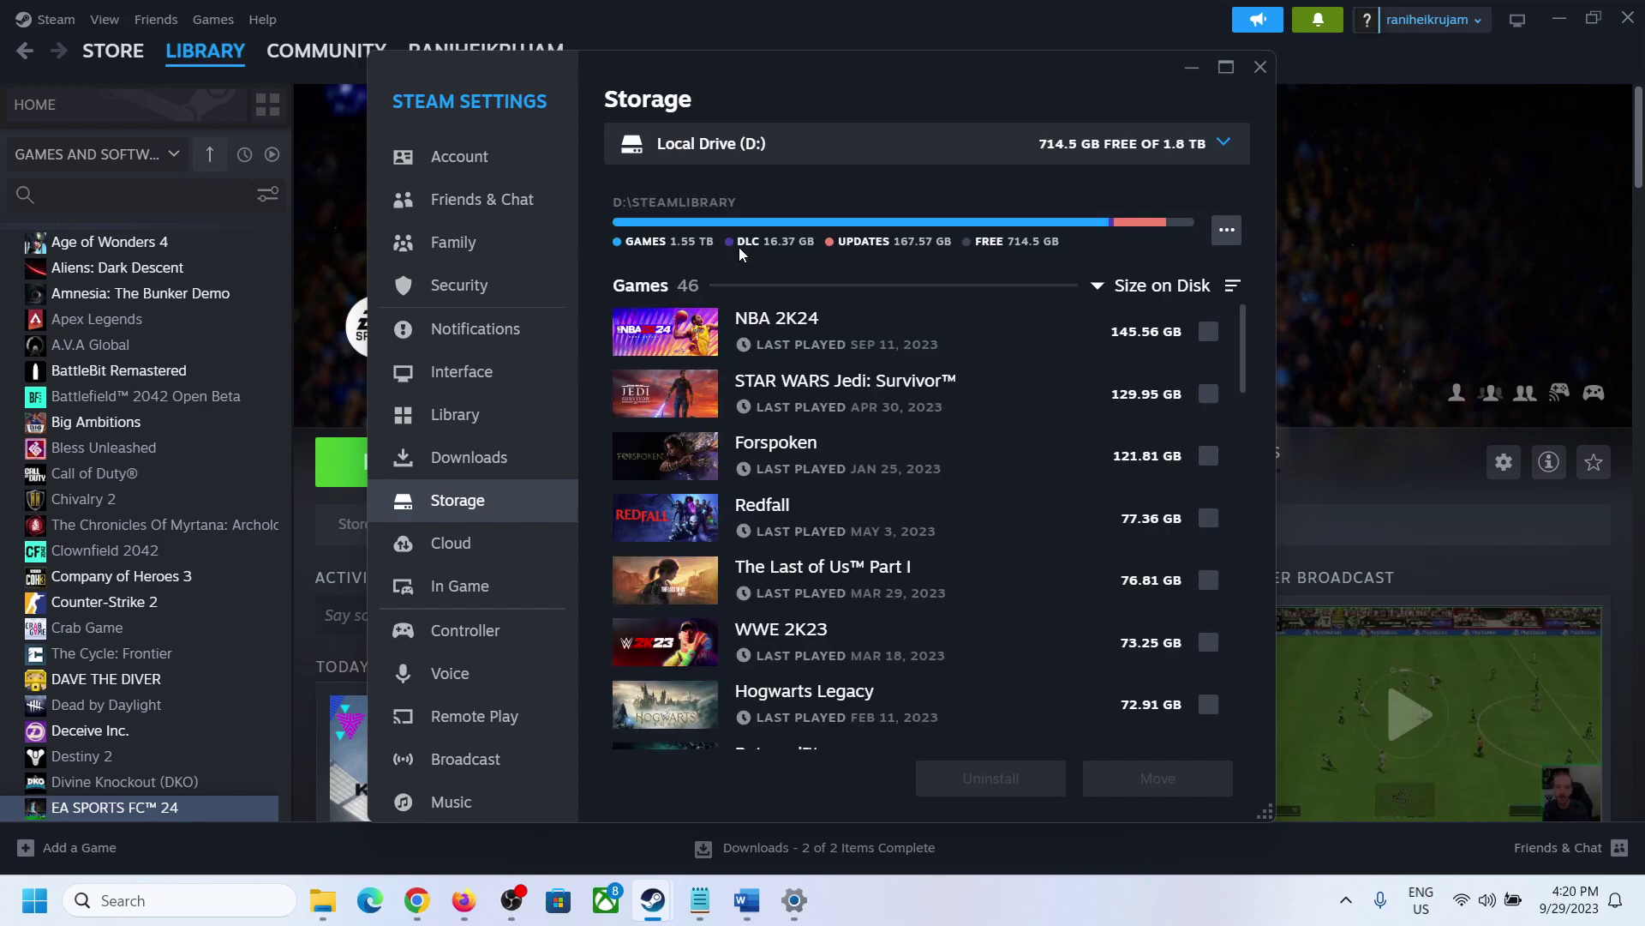
{"action": "left_click", "coordinate": [1227, 229]}
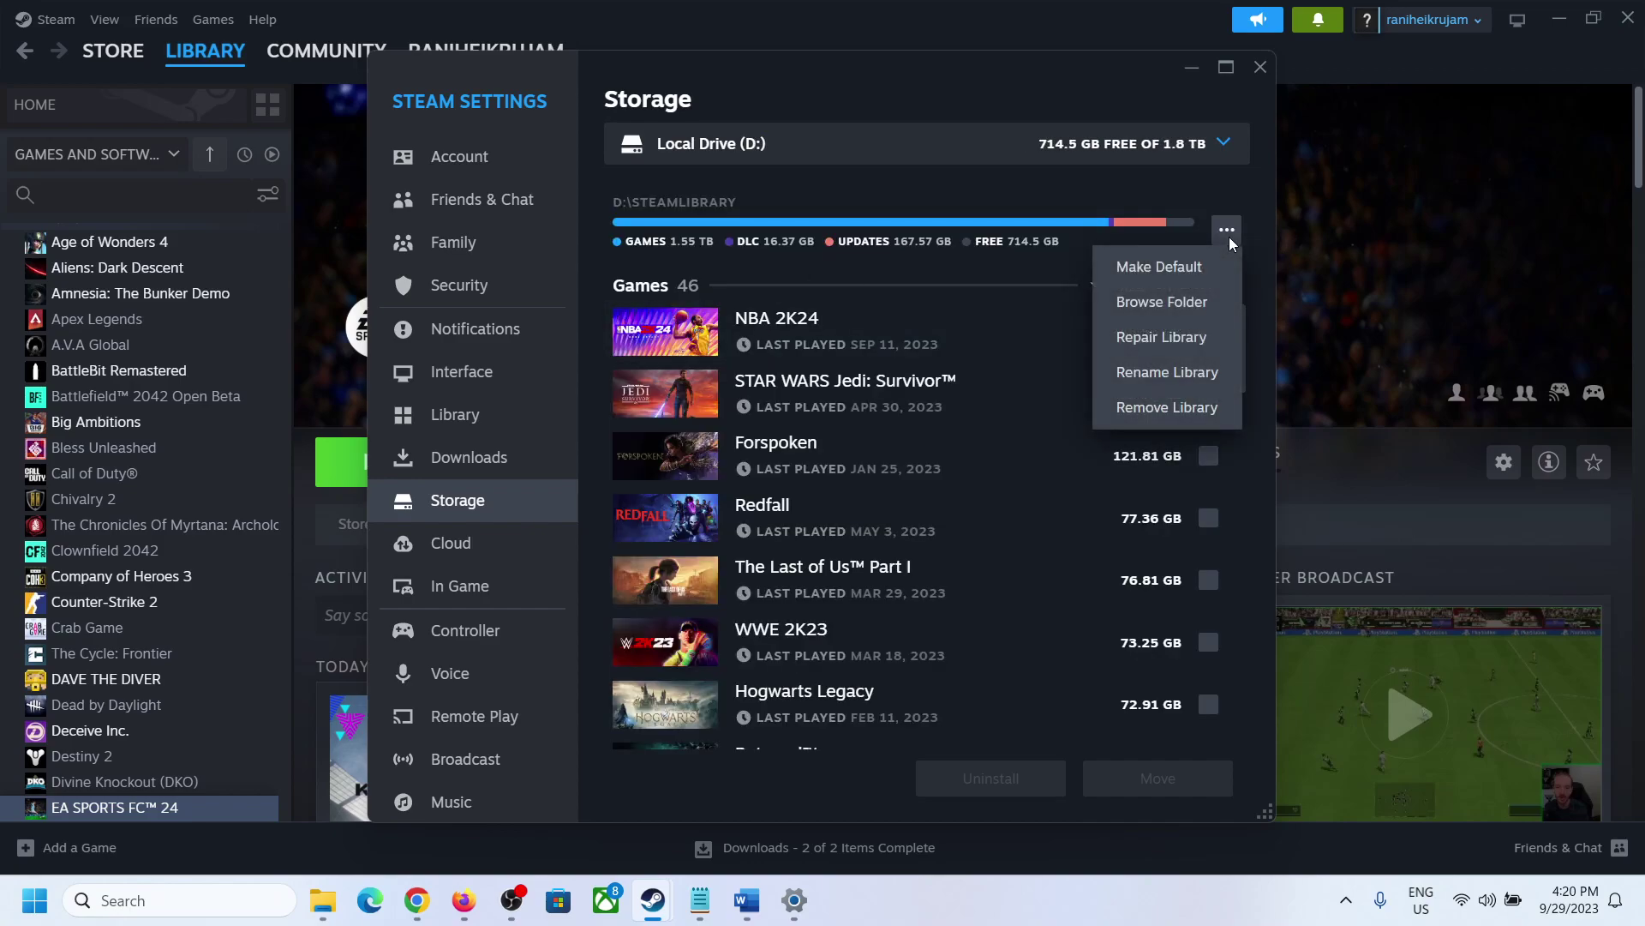